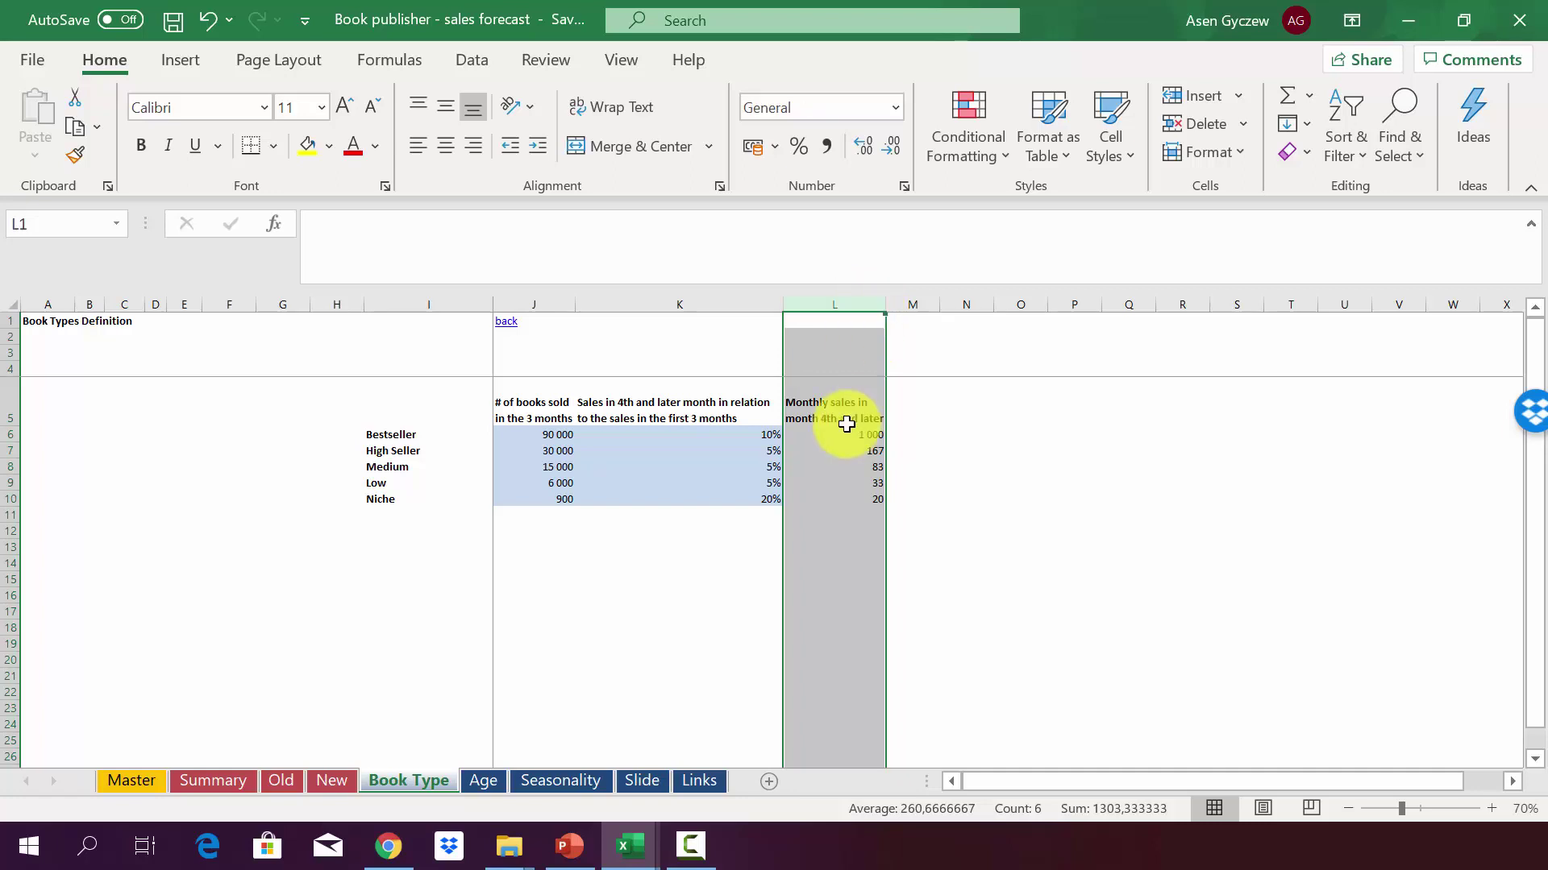
{"action": "left_click", "coordinate": [839, 433]}
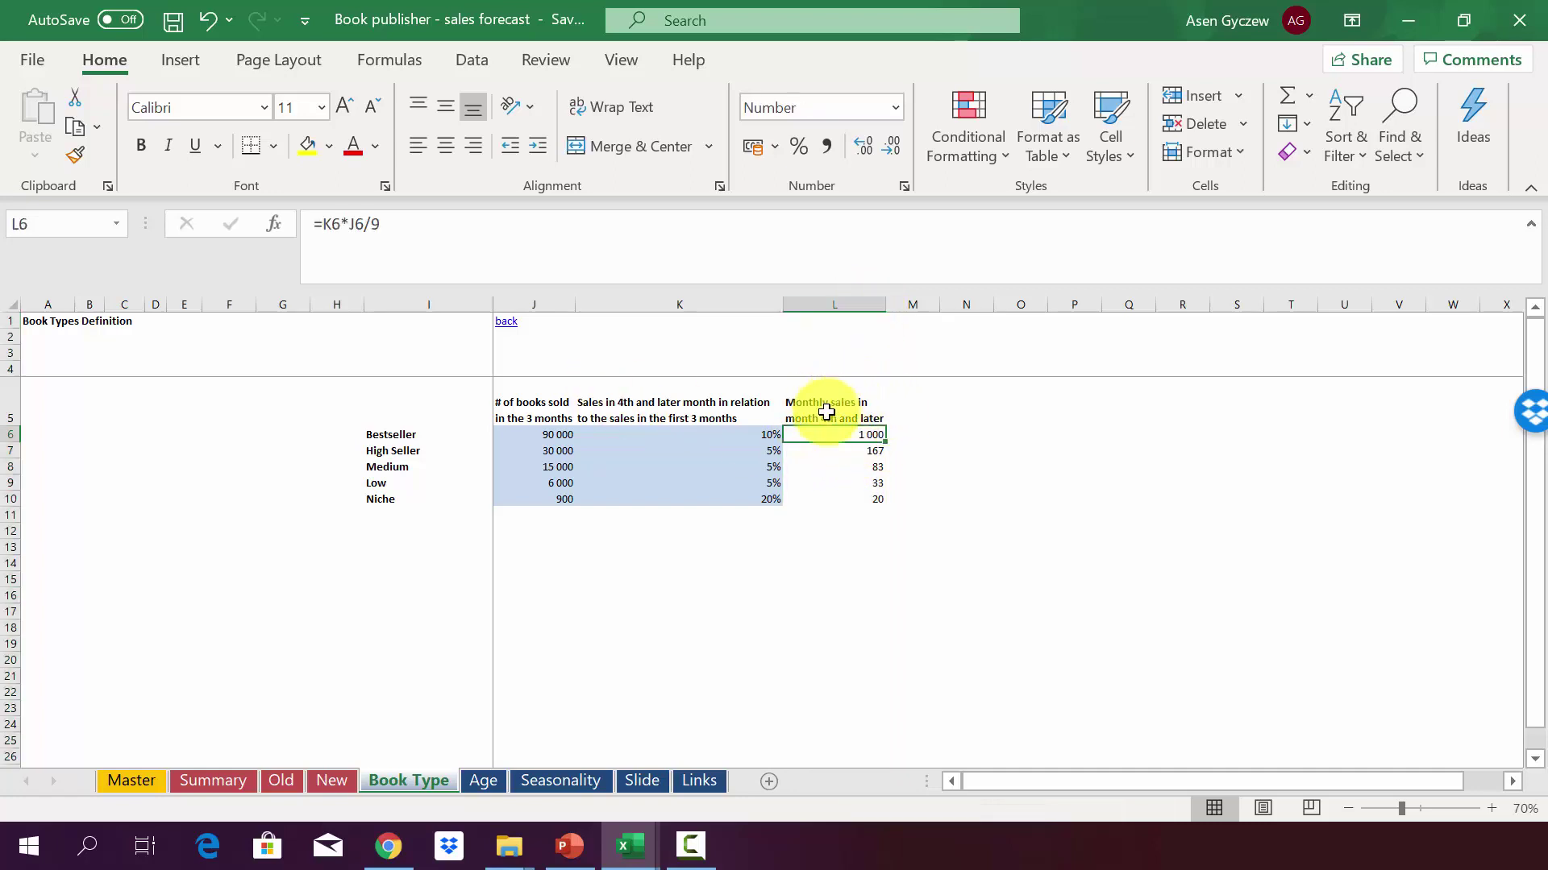
{"action": "left_click", "coordinate": [536, 435]}
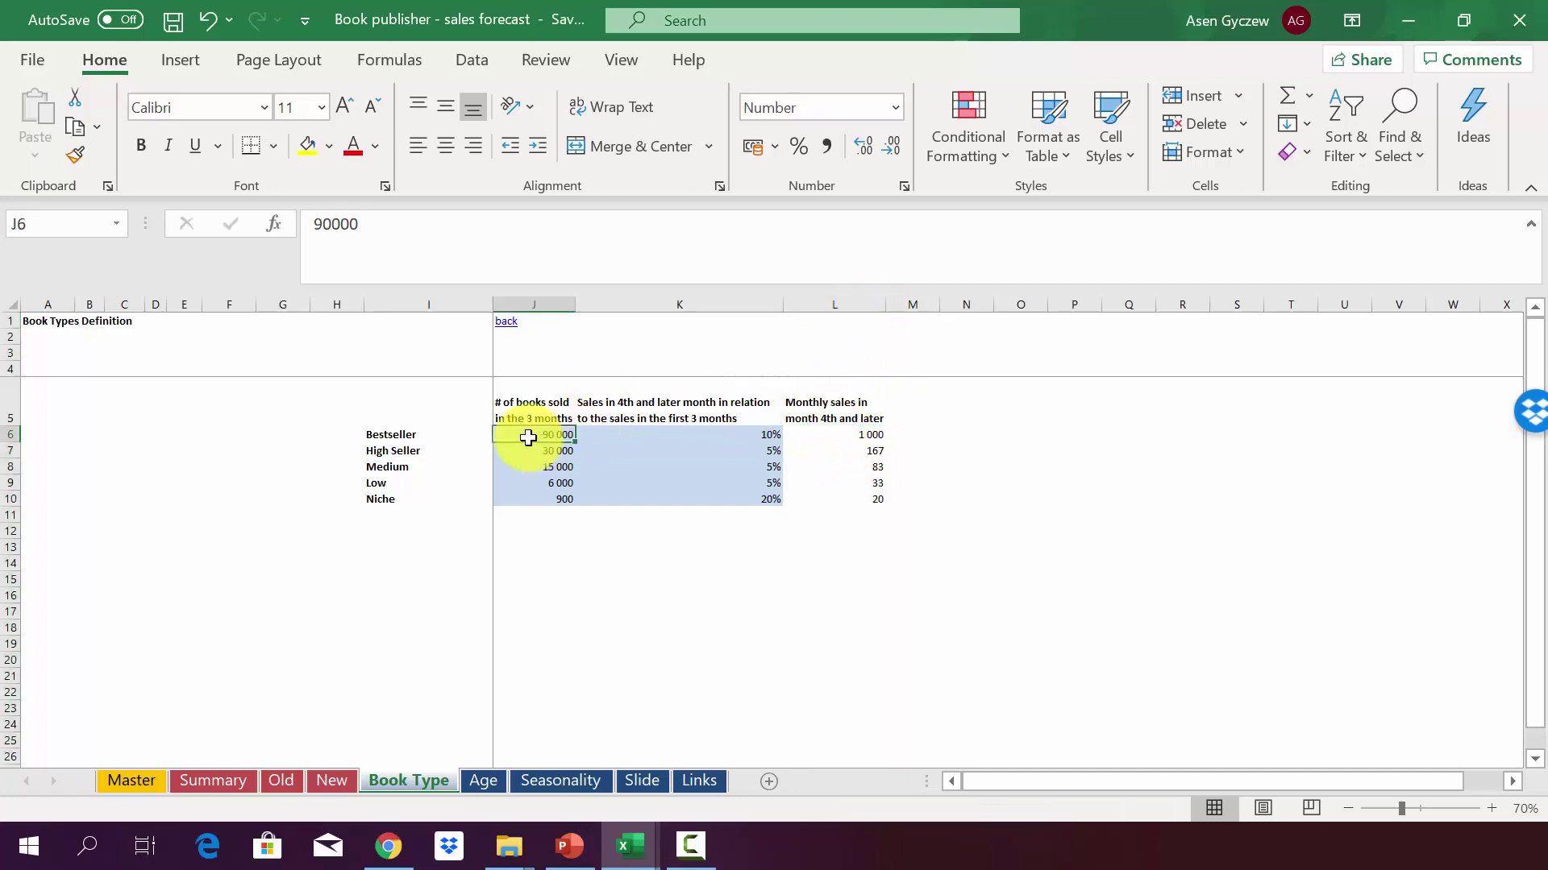
{"action": "left_click", "coordinate": [9, 433]}
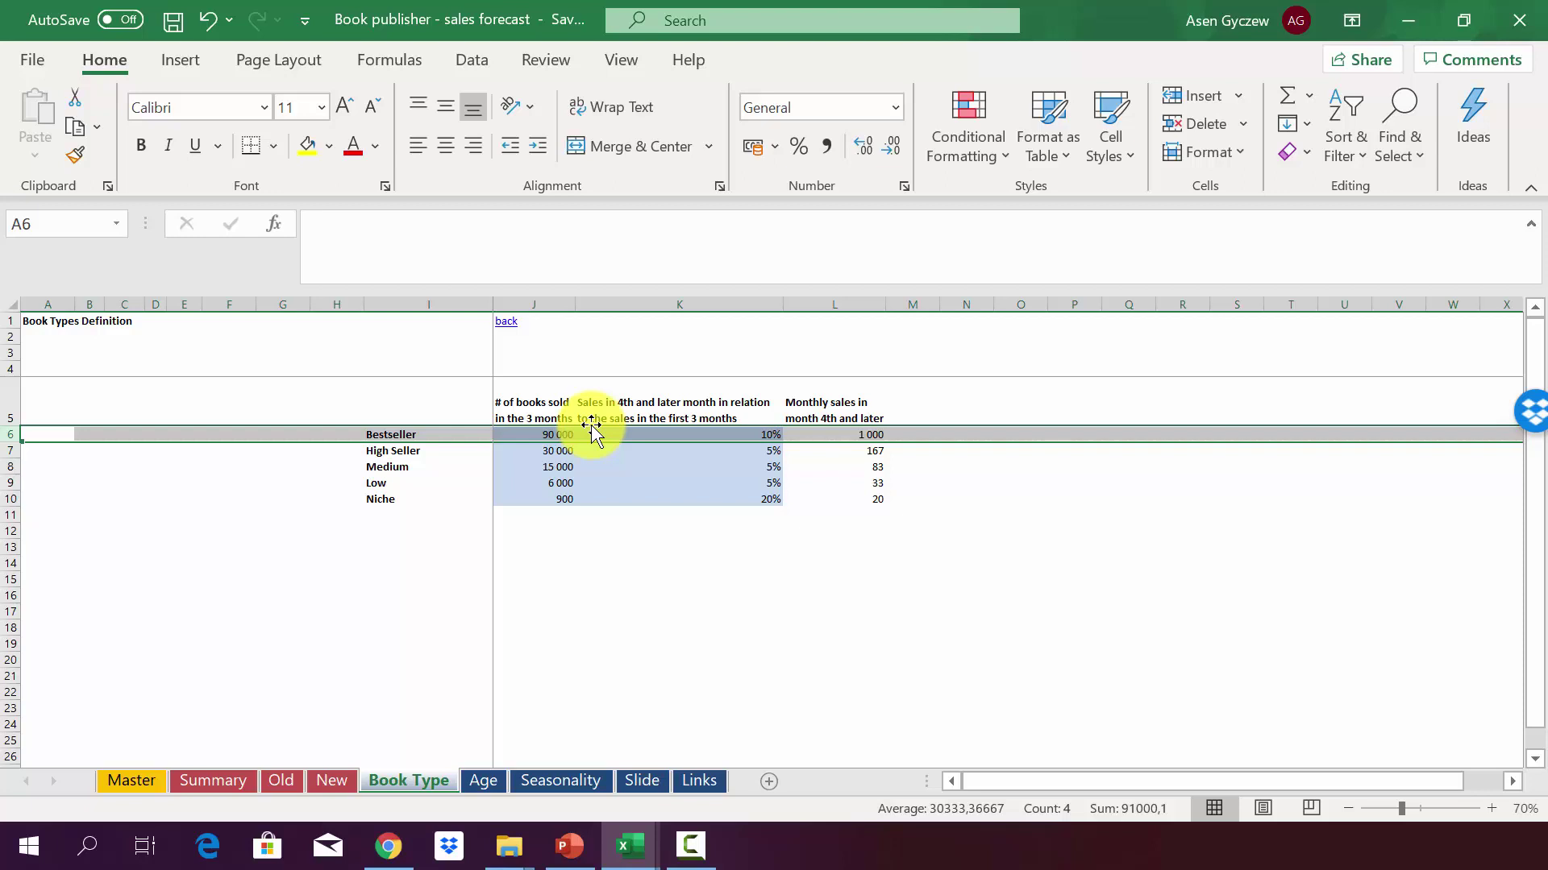
{"action": "left_click", "coordinate": [733, 435]}
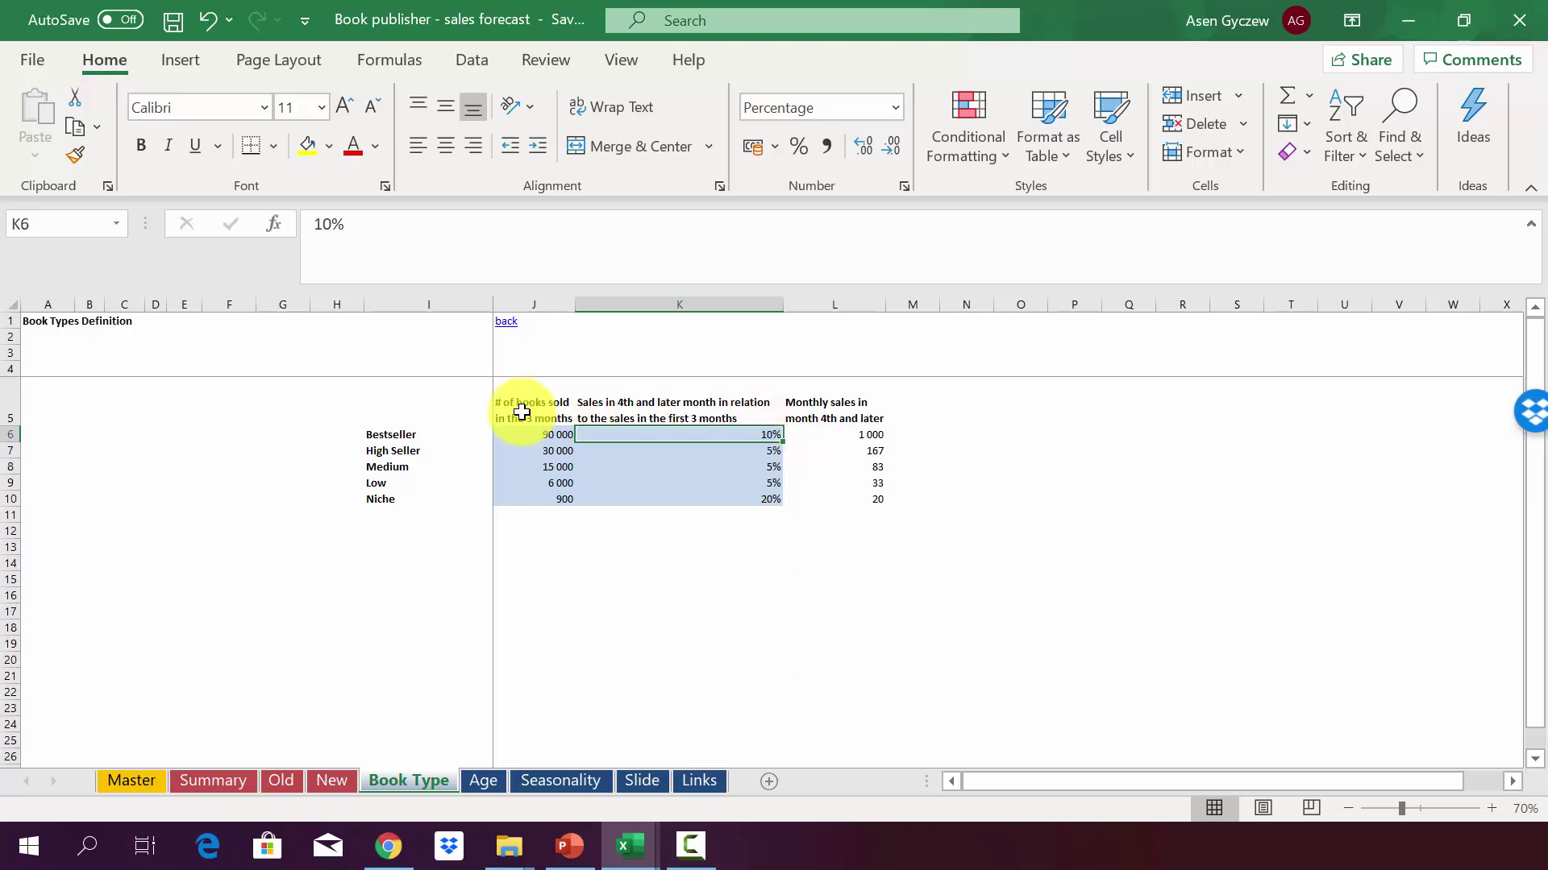
{"action": "left_click", "coordinate": [832, 431]}
{"action": "left_click", "coordinate": [830, 424]}
{"action": "double_click", "coordinate": [834, 439]}
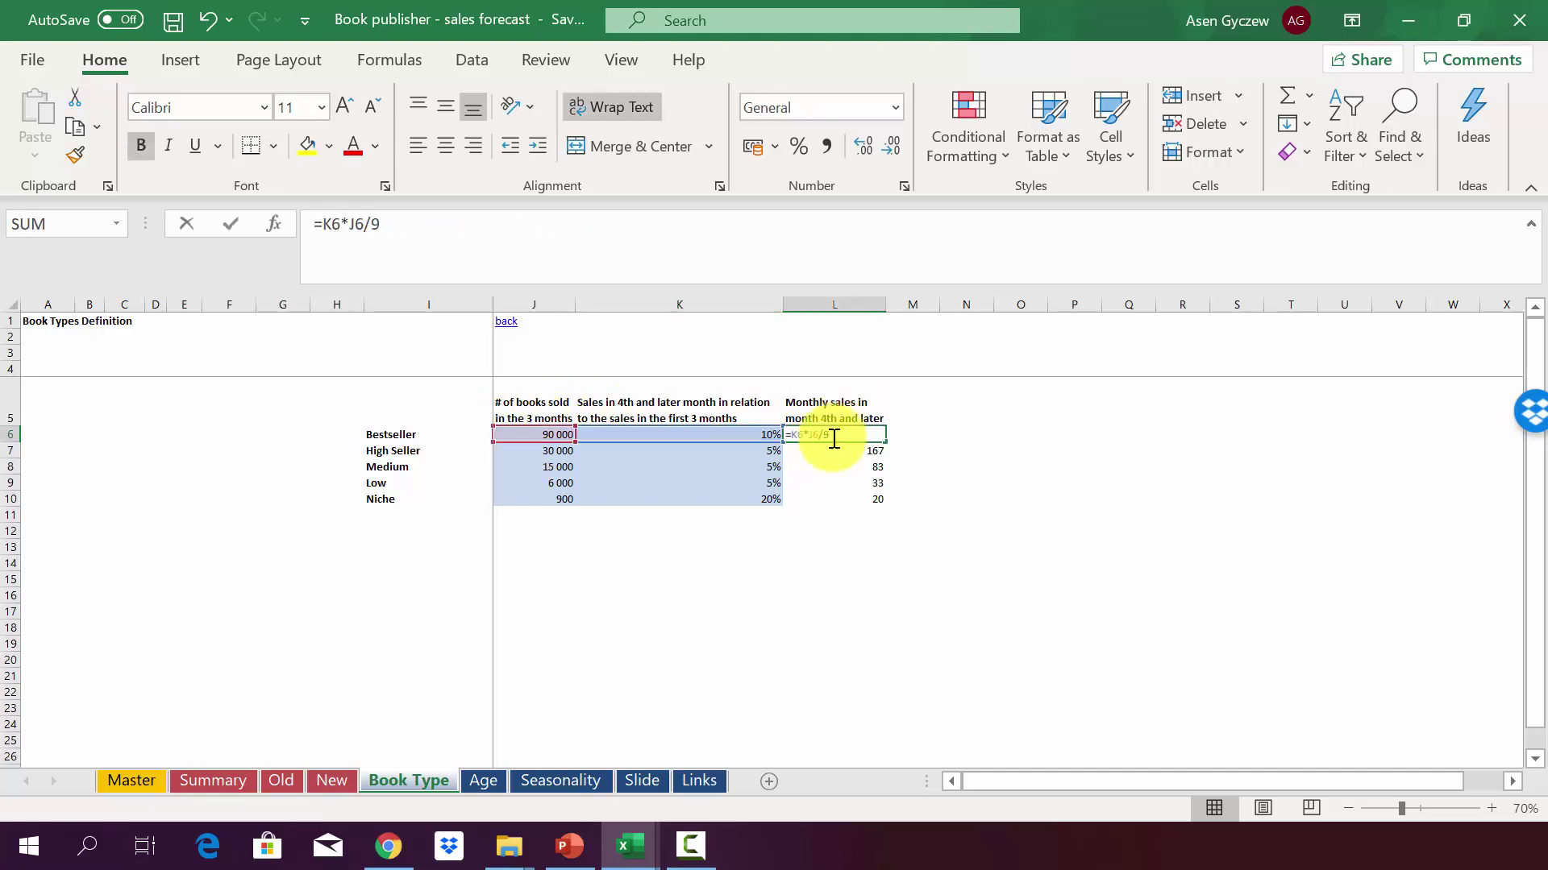
{"action": "key", "text": "Return"}
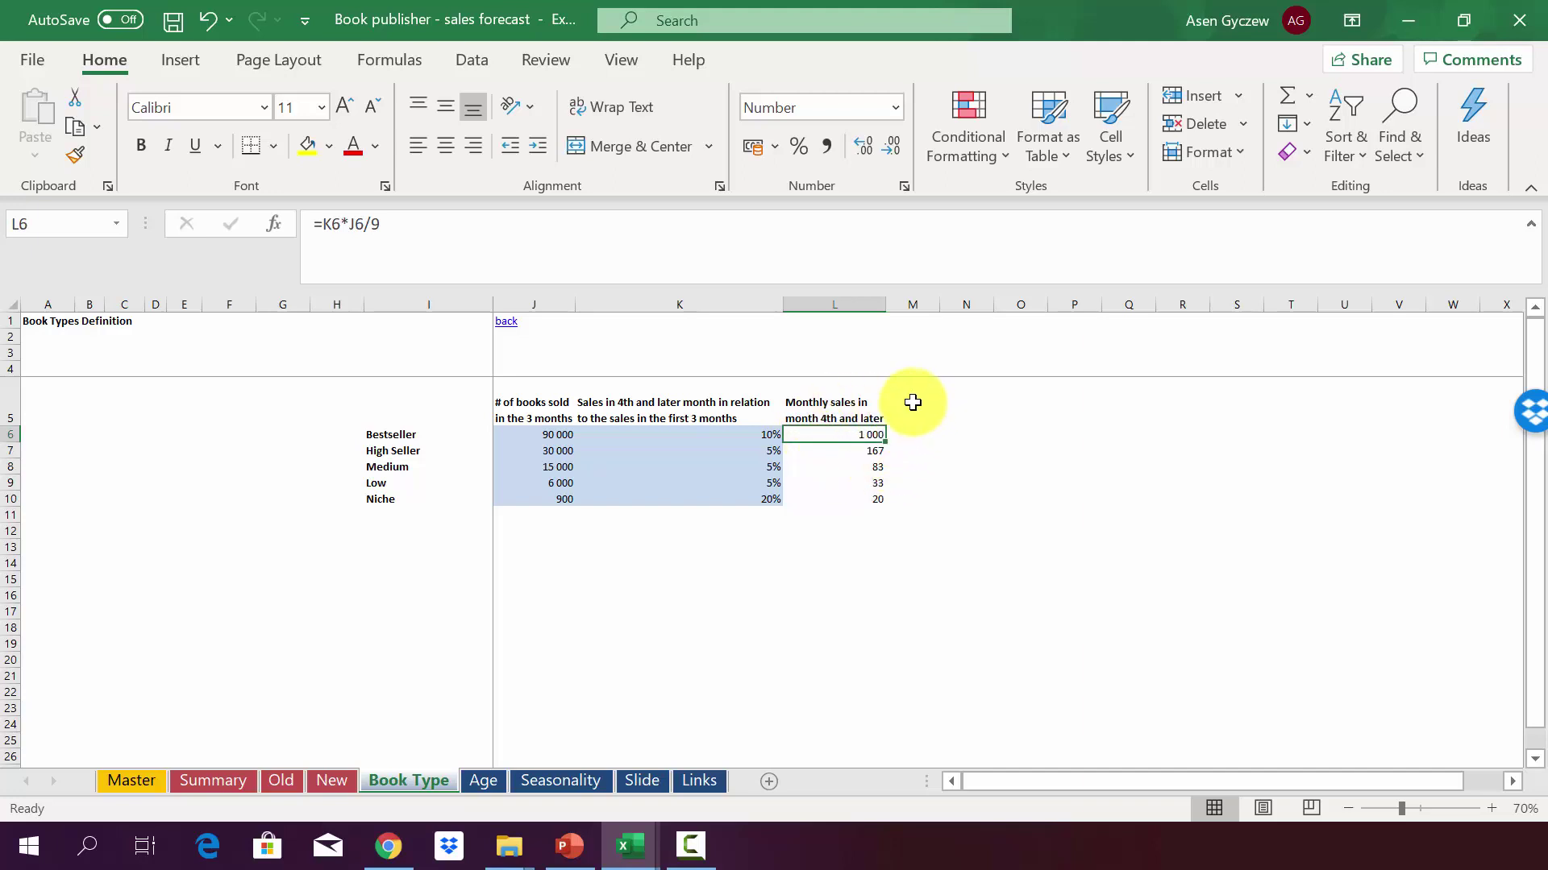
{"action": "left_click", "coordinate": [832, 496]}
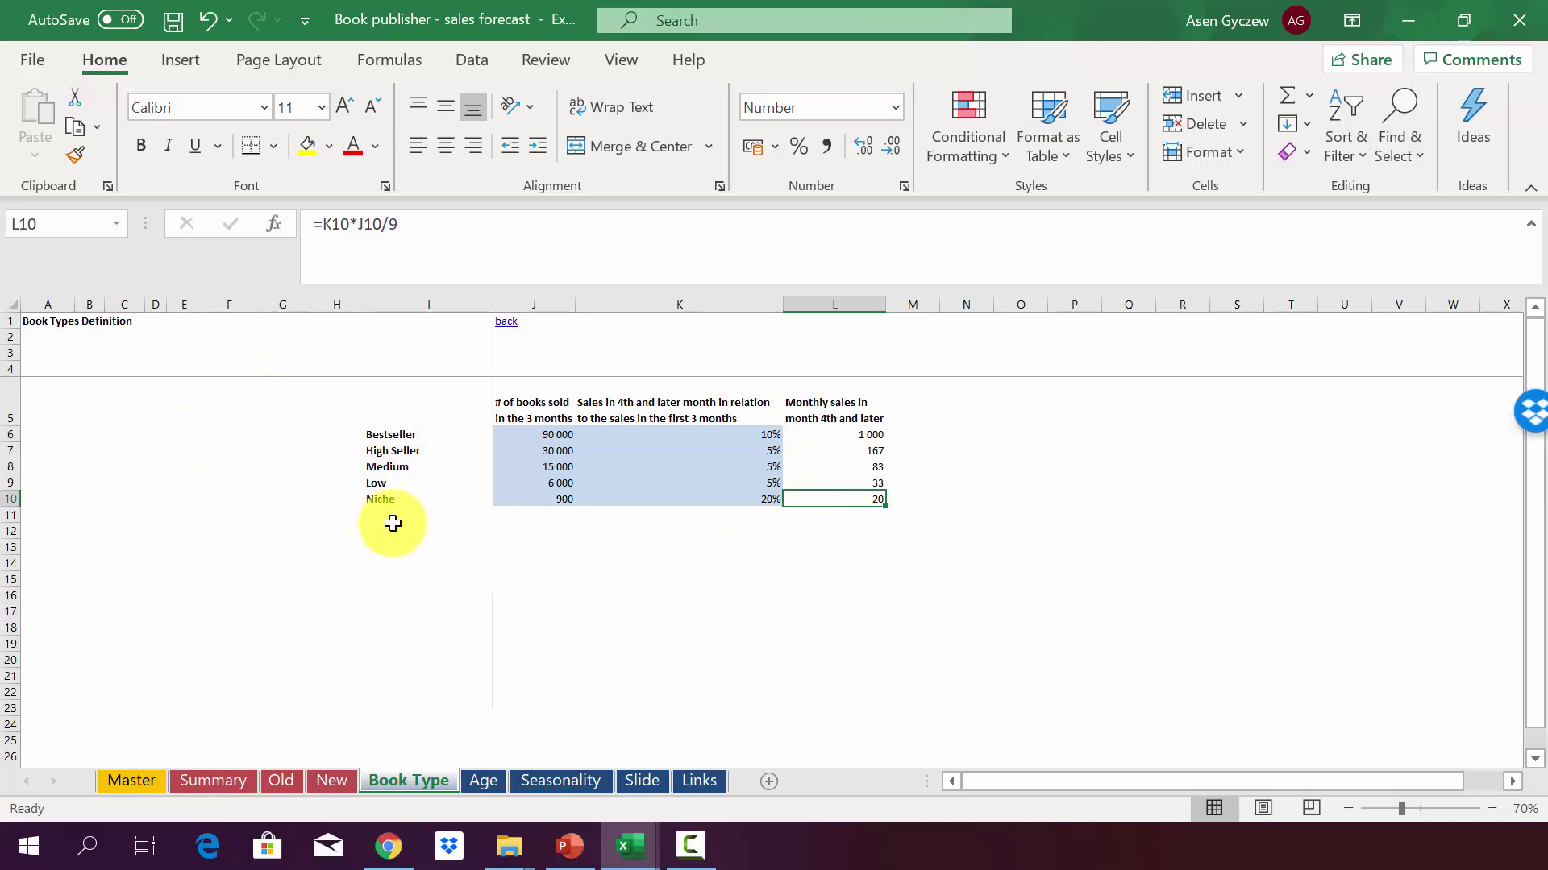
{"action": "left_click", "coordinate": [555, 300]}
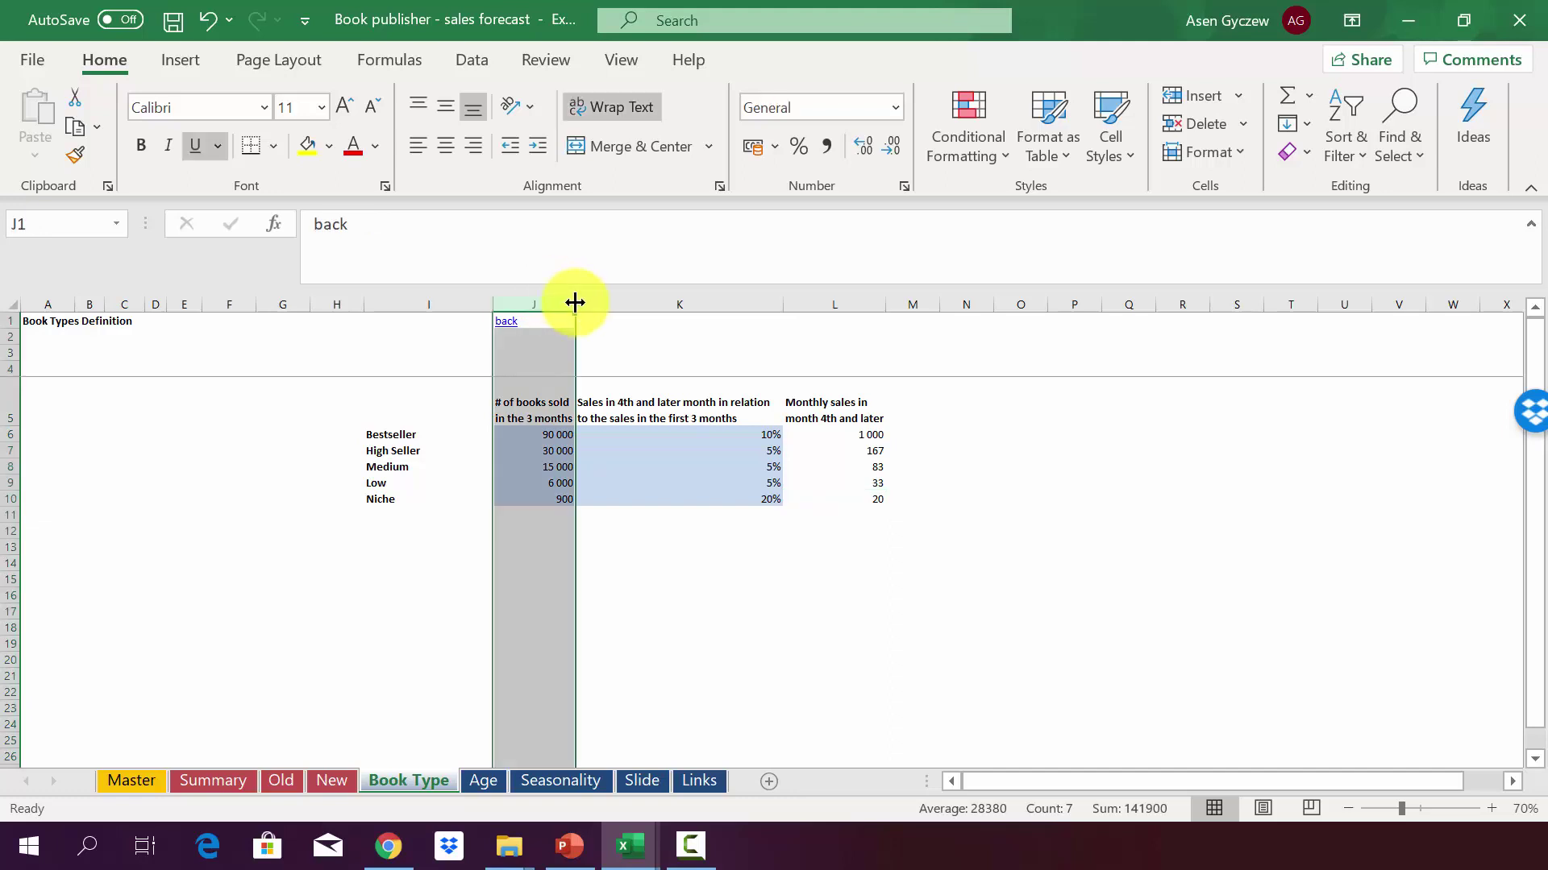
{"action": "left_click", "coordinate": [677, 305]}
{"action": "left_click", "coordinate": [855, 305]}
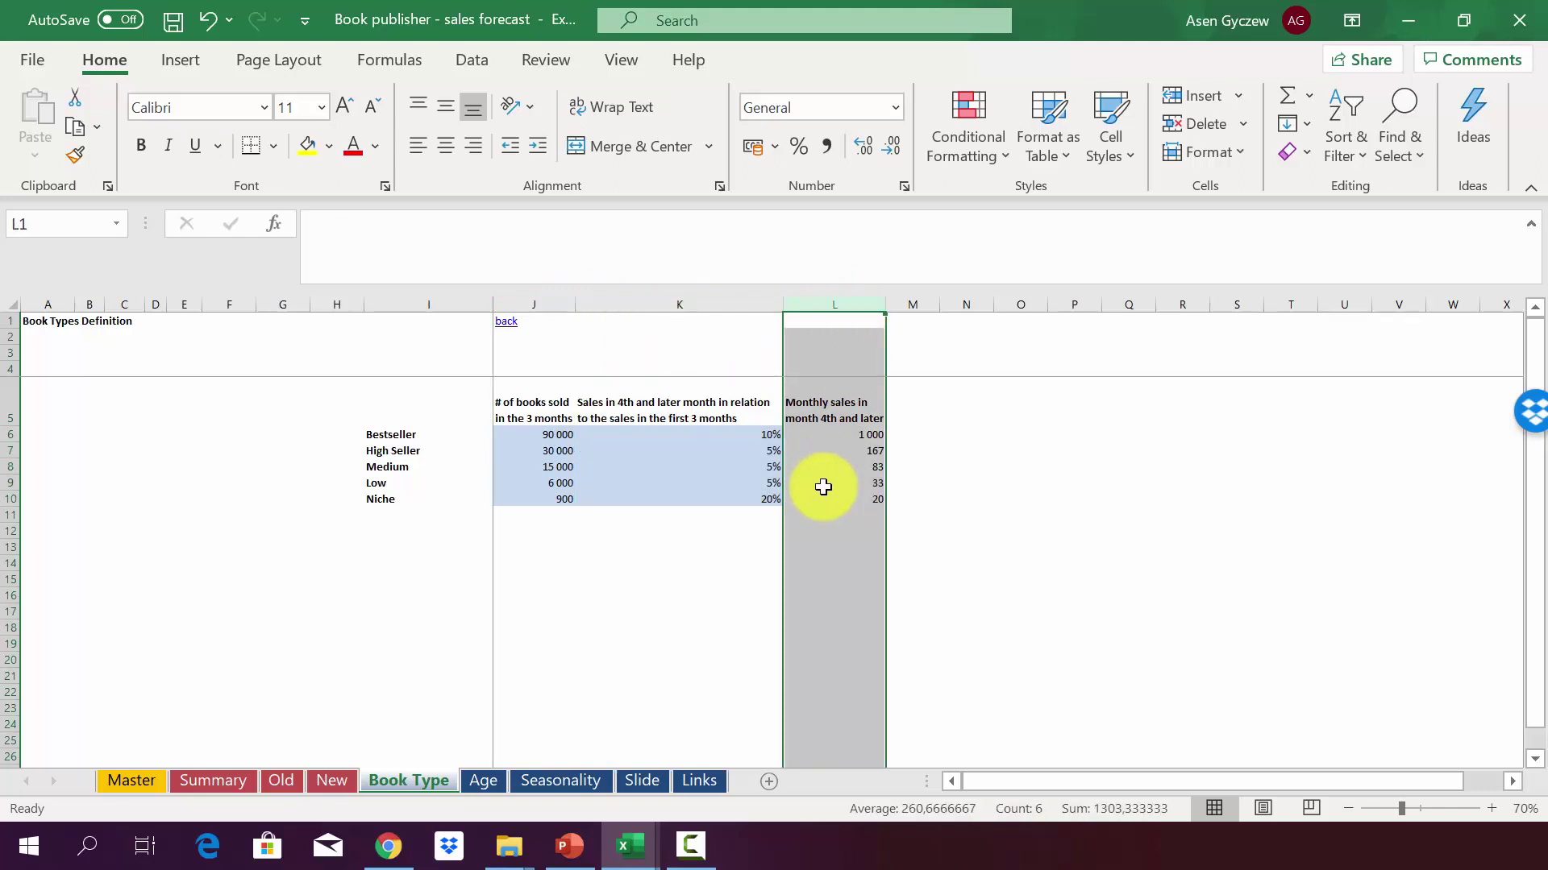
{"action": "left_click", "coordinate": [711, 594]}
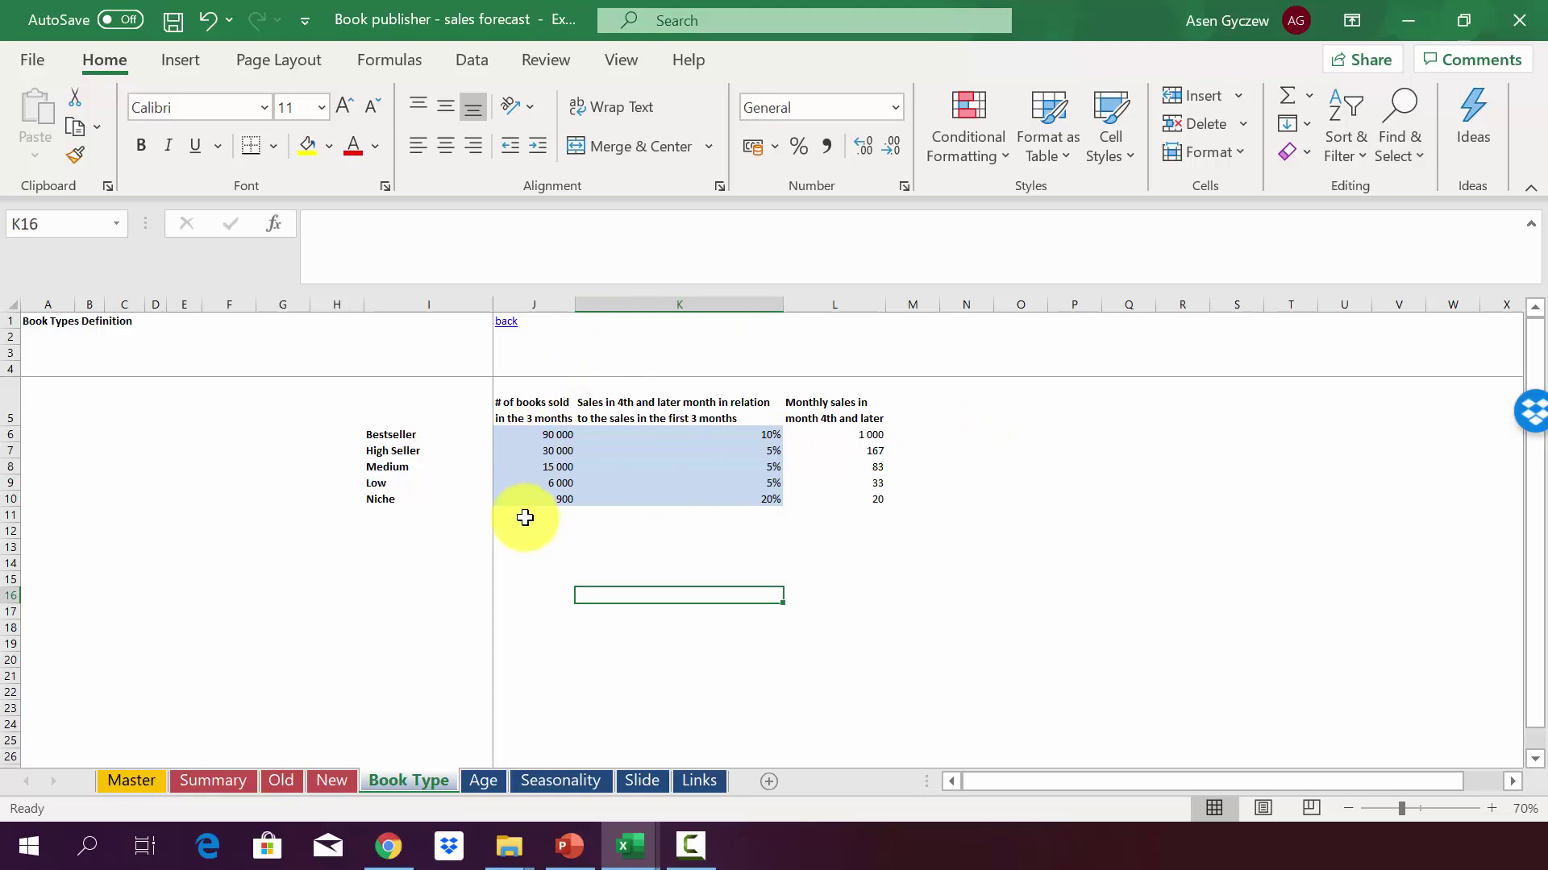
{"action": "left_click", "coordinate": [491, 777]}
{"action": "left_click", "coordinate": [553, 531]}
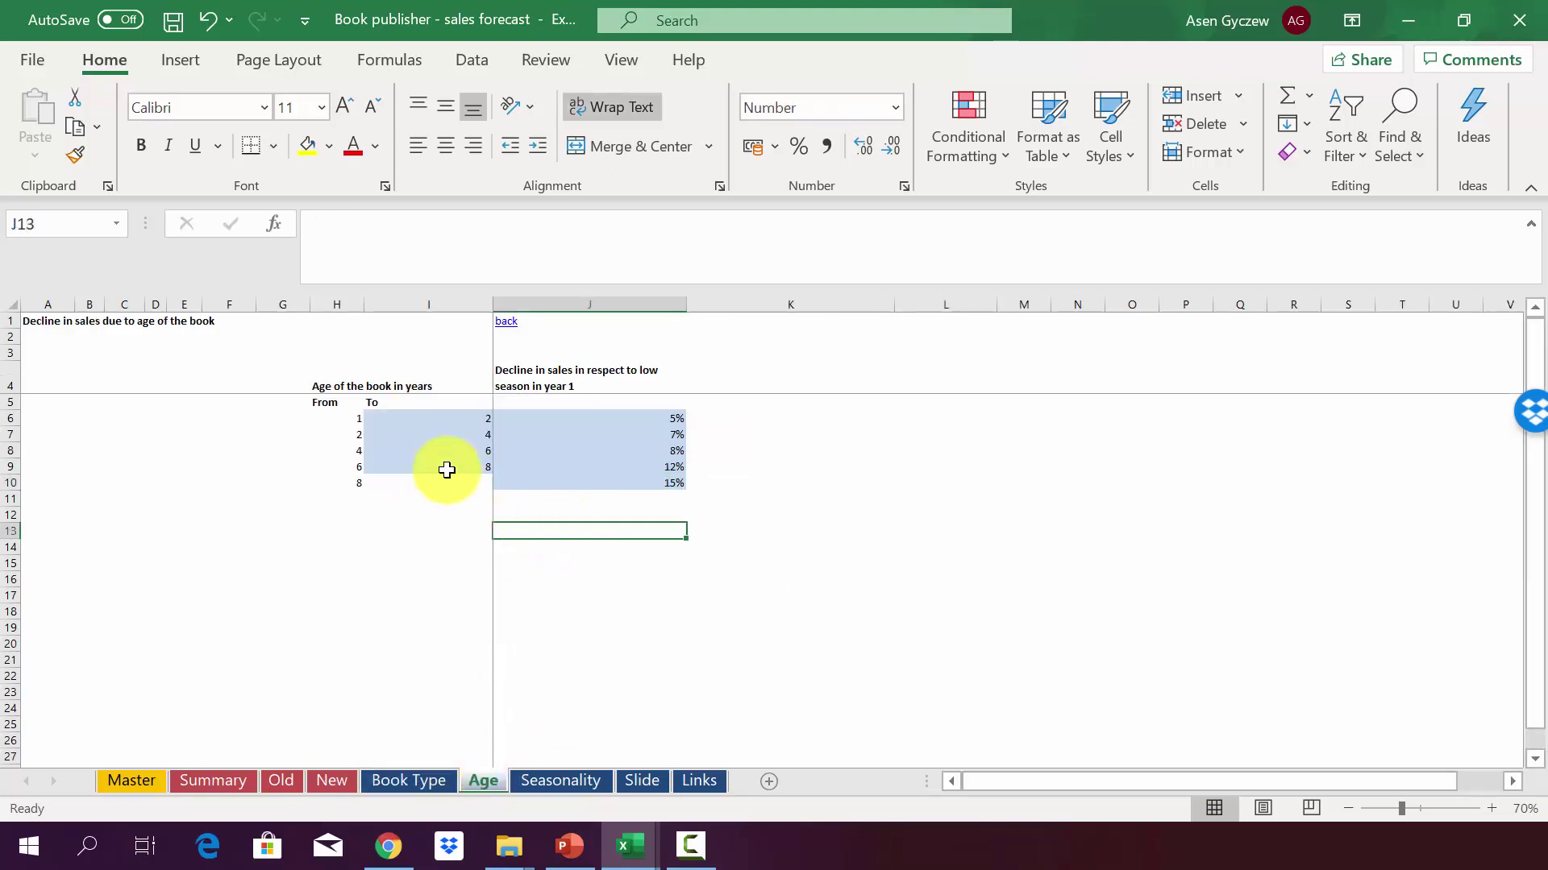
{"action": "left_click", "coordinate": [339, 297]}
{"action": "left_click", "coordinate": [416, 298]}
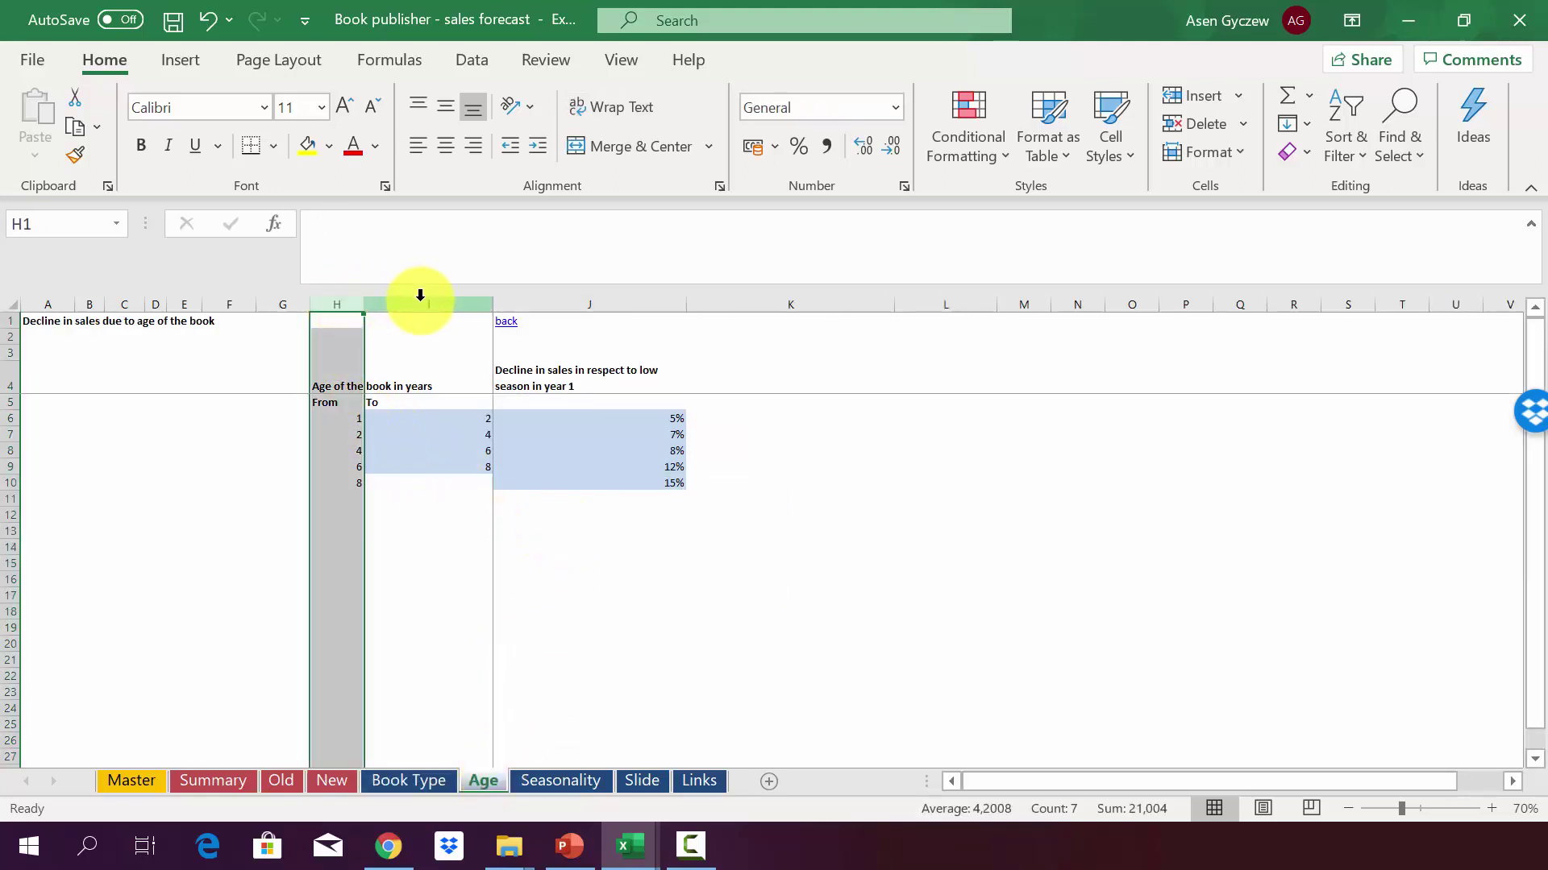
{"action": "left_click", "coordinate": [11, 417]}
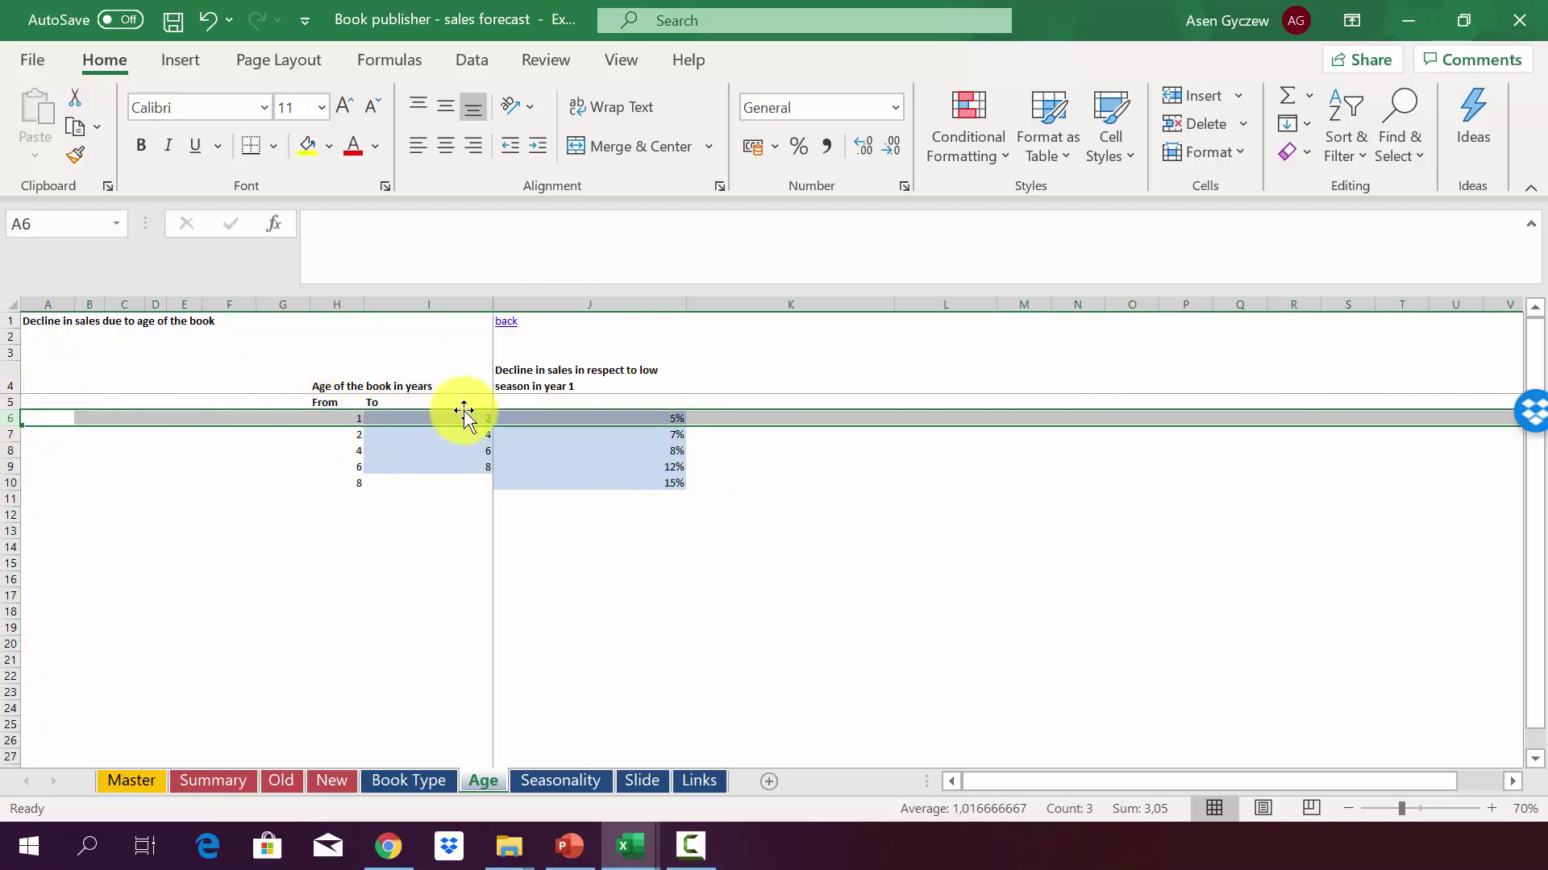
{"action": "left_click", "coordinate": [12, 434]}
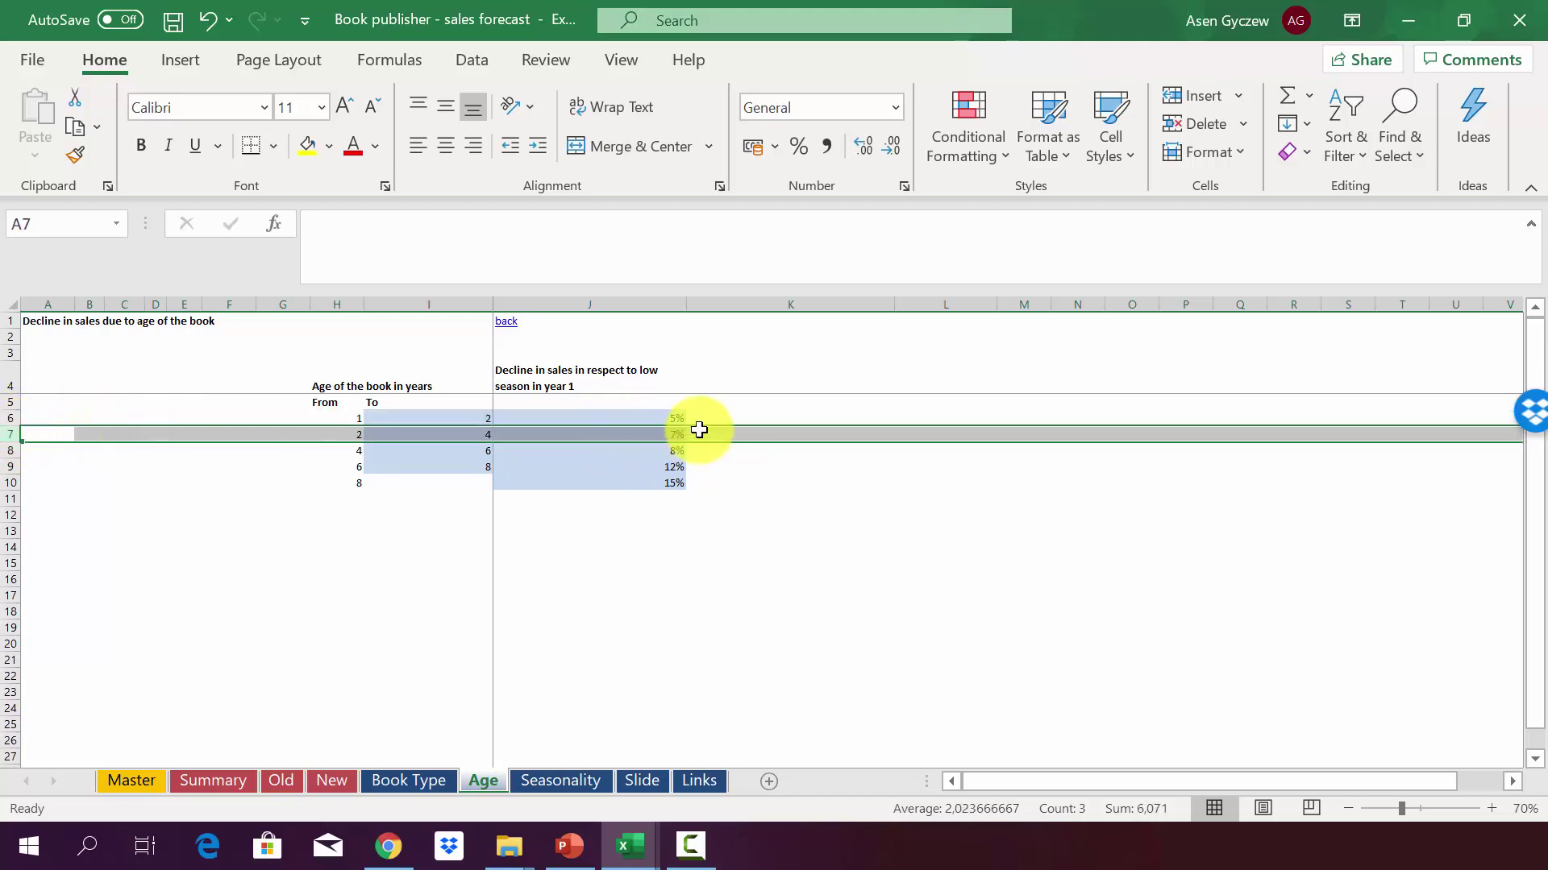
{"action": "left_click", "coordinate": [8, 449]}
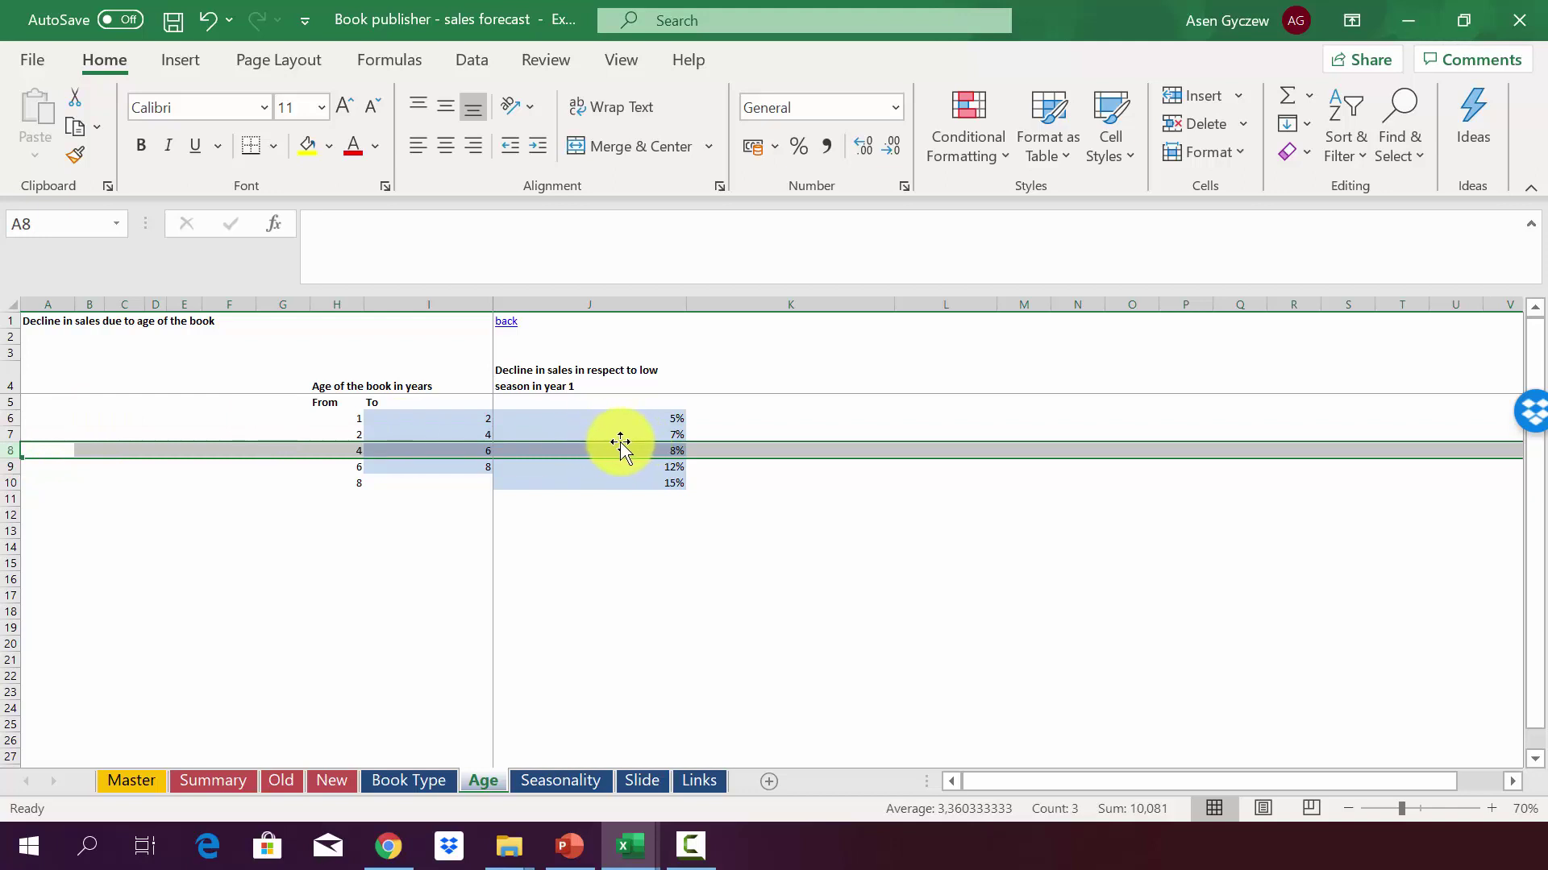
{"action": "left_click", "coordinate": [6, 466]}
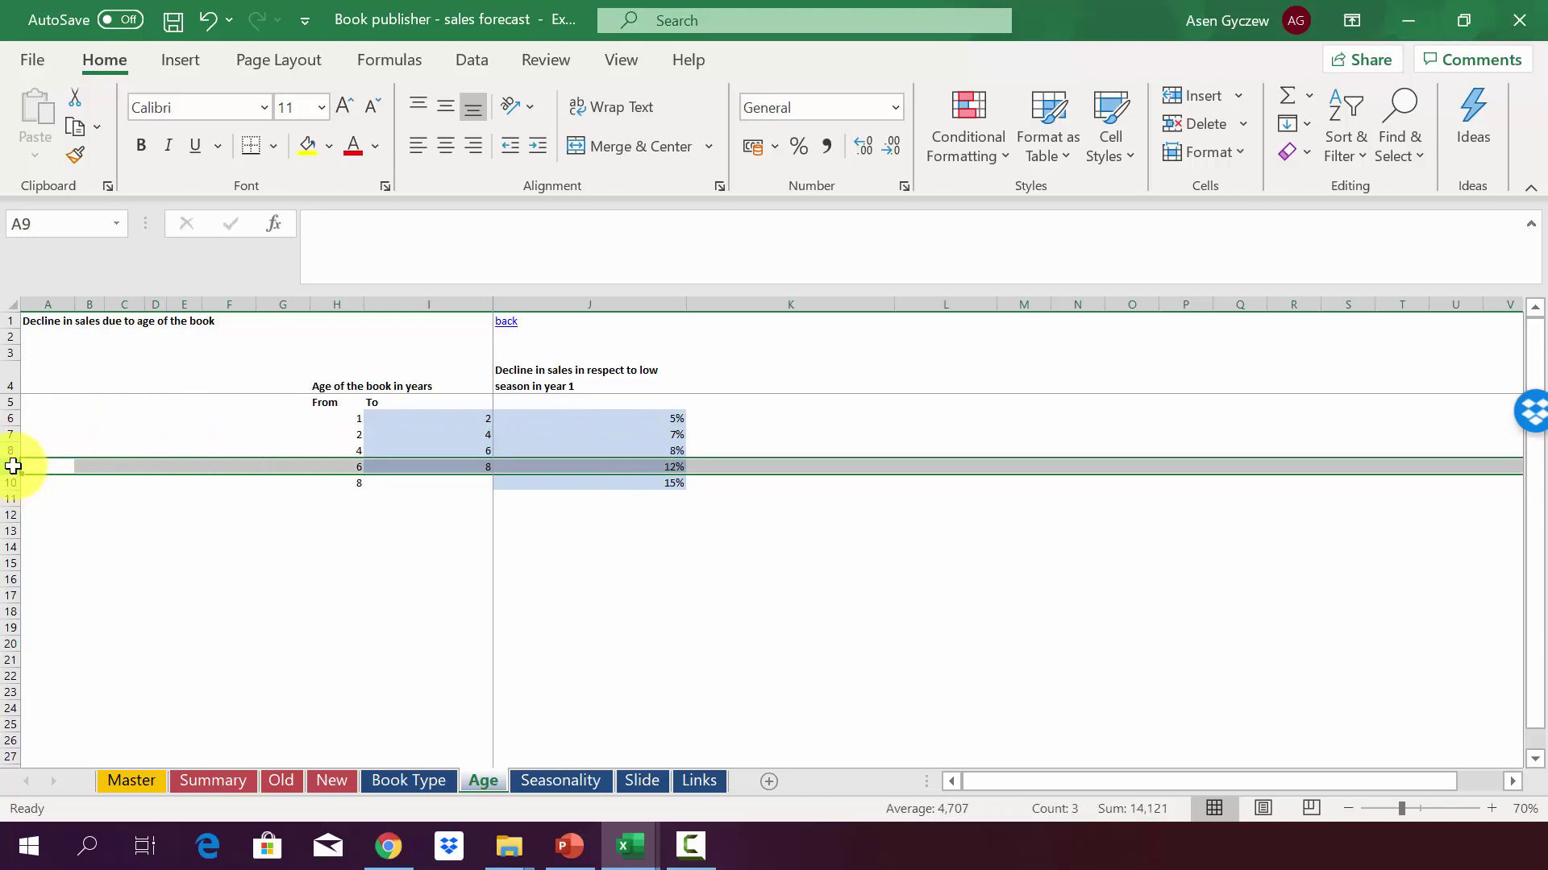
{"action": "left_click", "coordinate": [6, 483]}
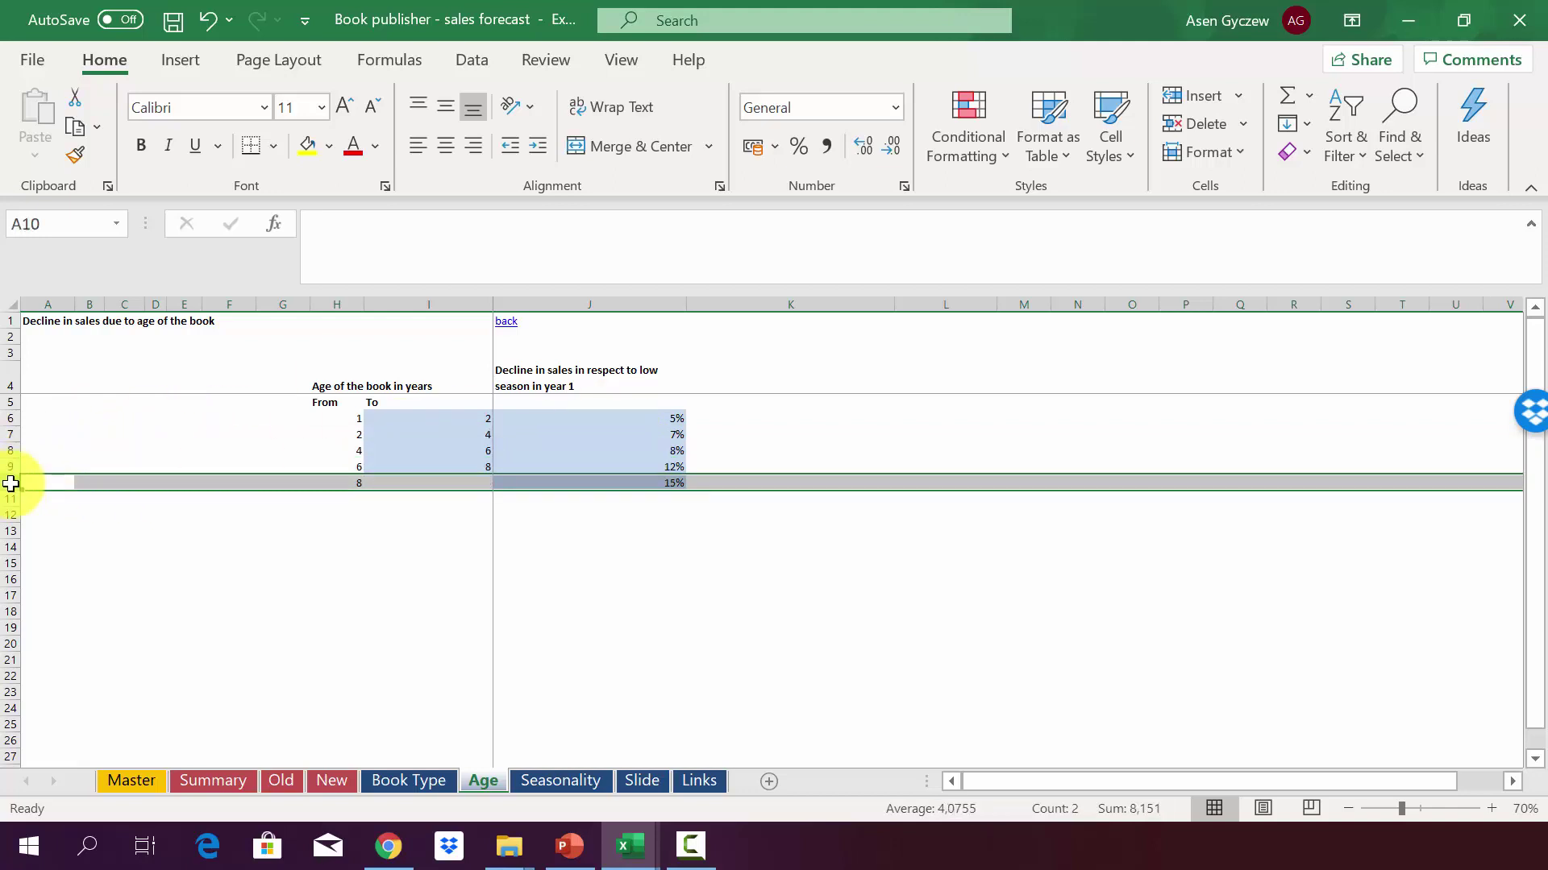
{"action": "left_click", "coordinate": [623, 383]}
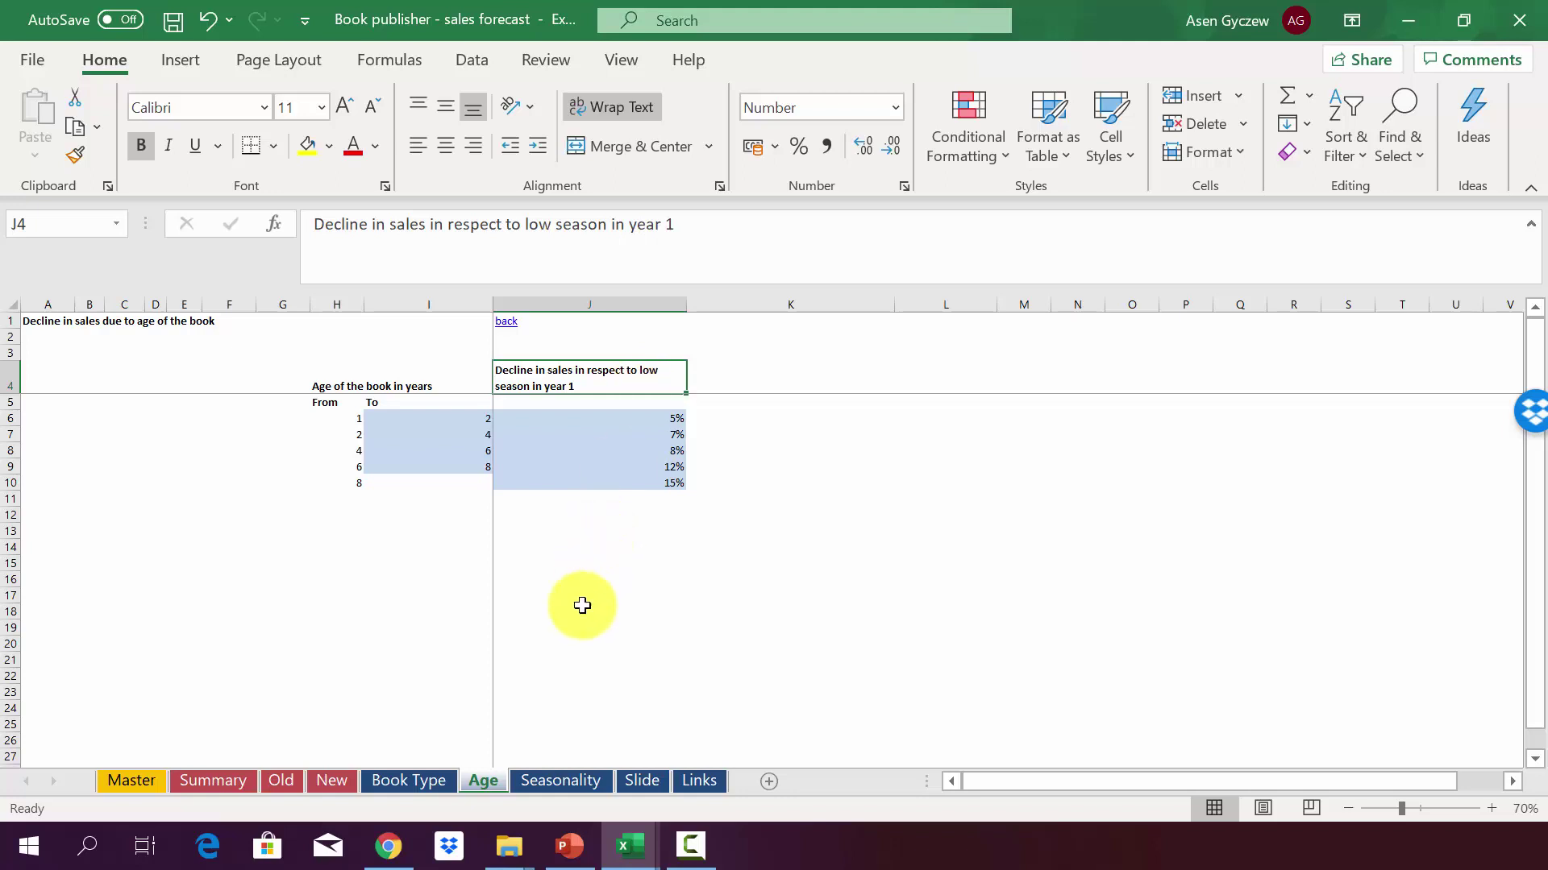
{"action": "left_click", "coordinate": [438, 769]}
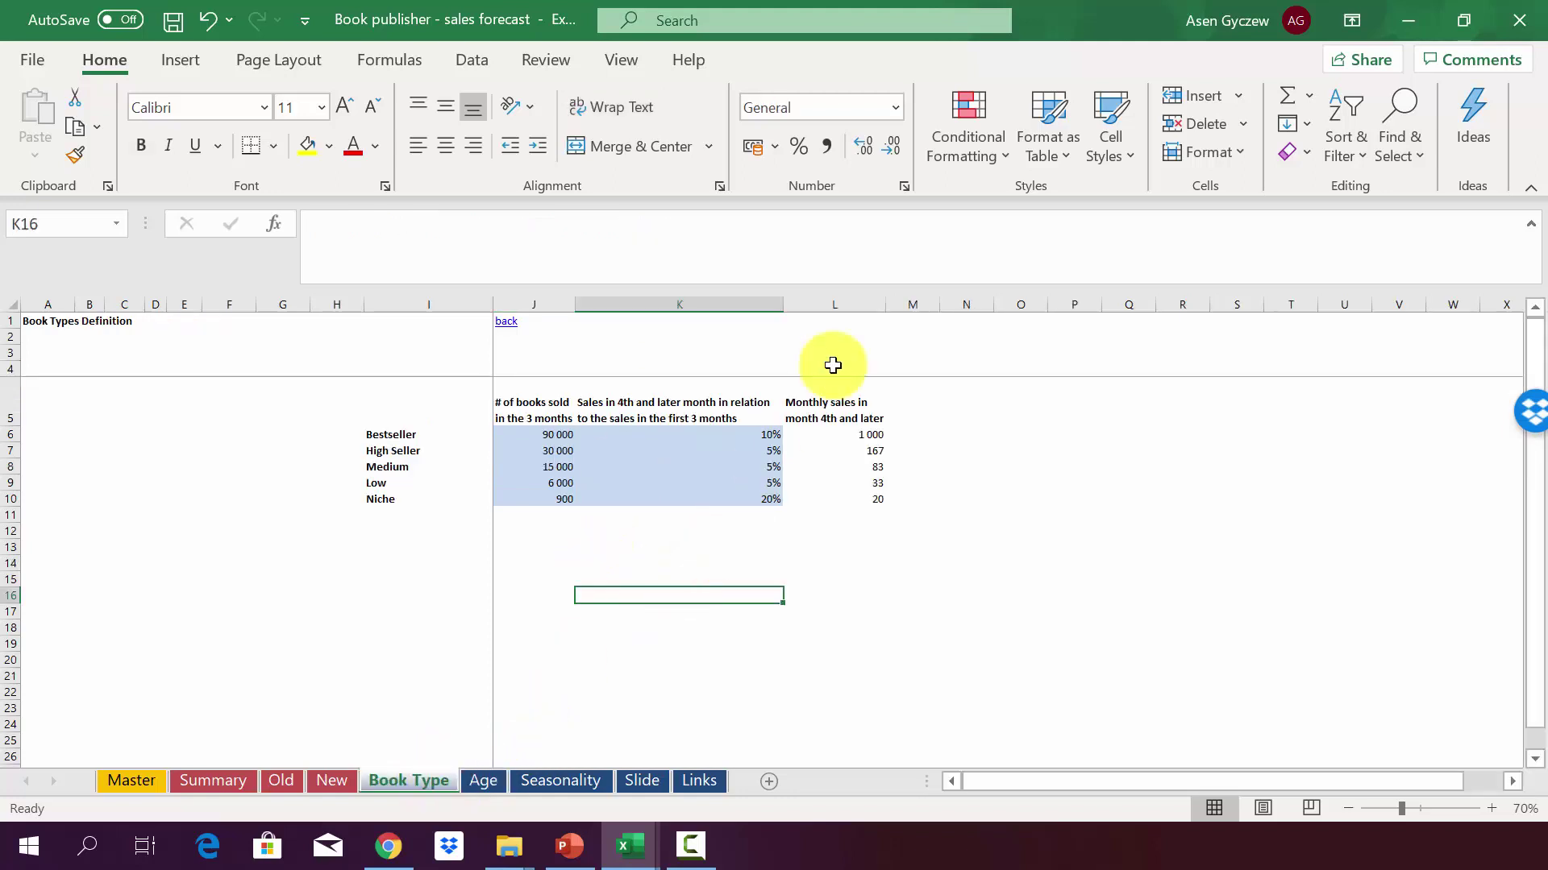
Step: Check the Bestseller monthly sales formula in L6, then switch to the Age sheet's sales-decline table
{"action": "left_click", "coordinate": [846, 303]}
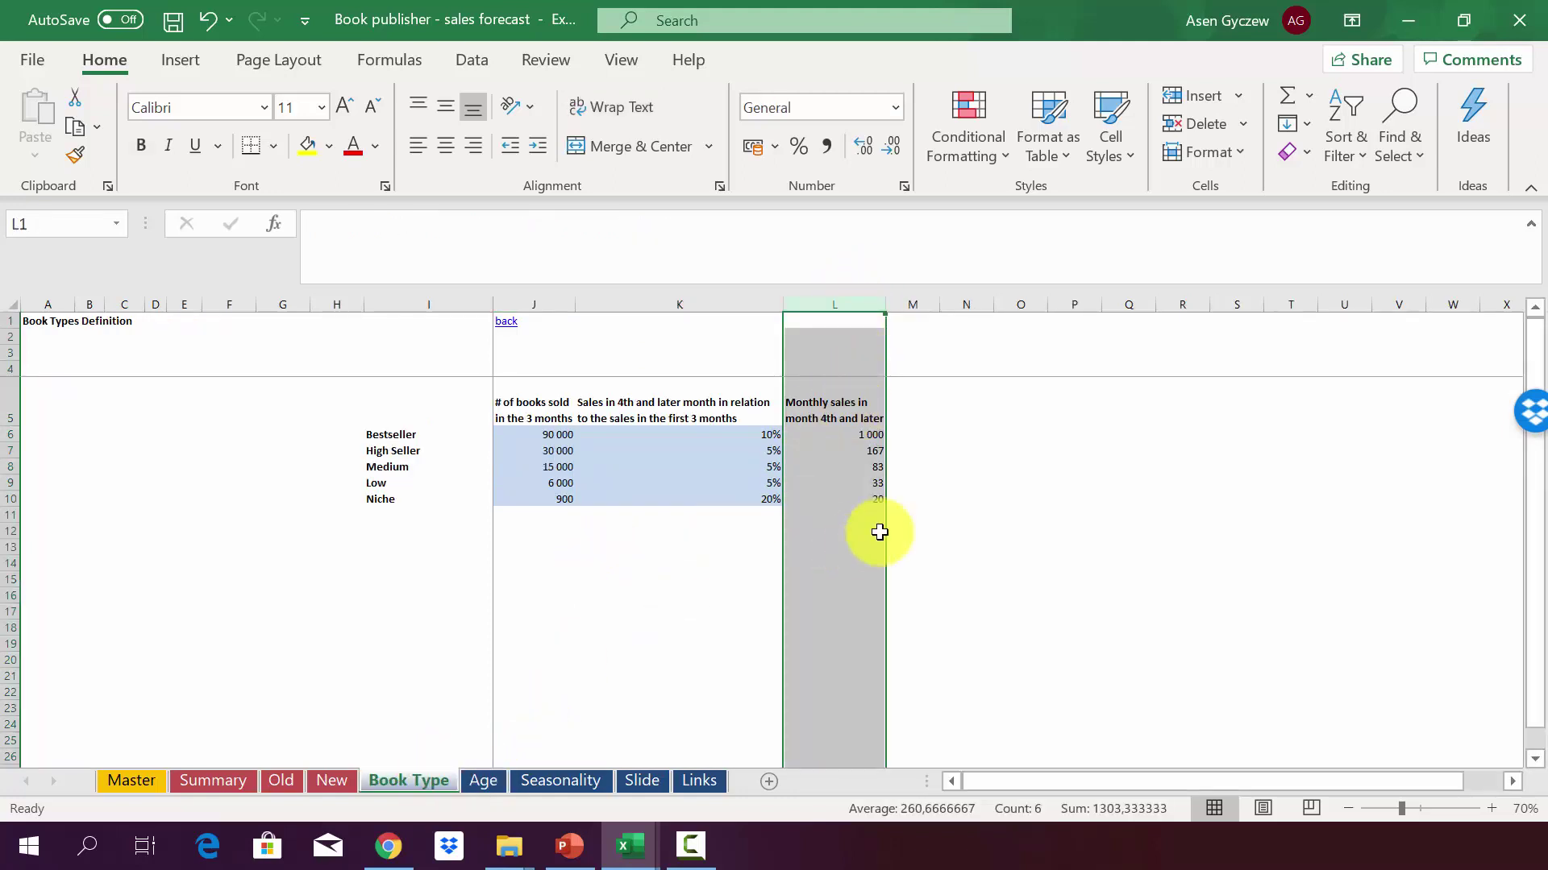
{"action": "left_click", "coordinate": [847, 434]}
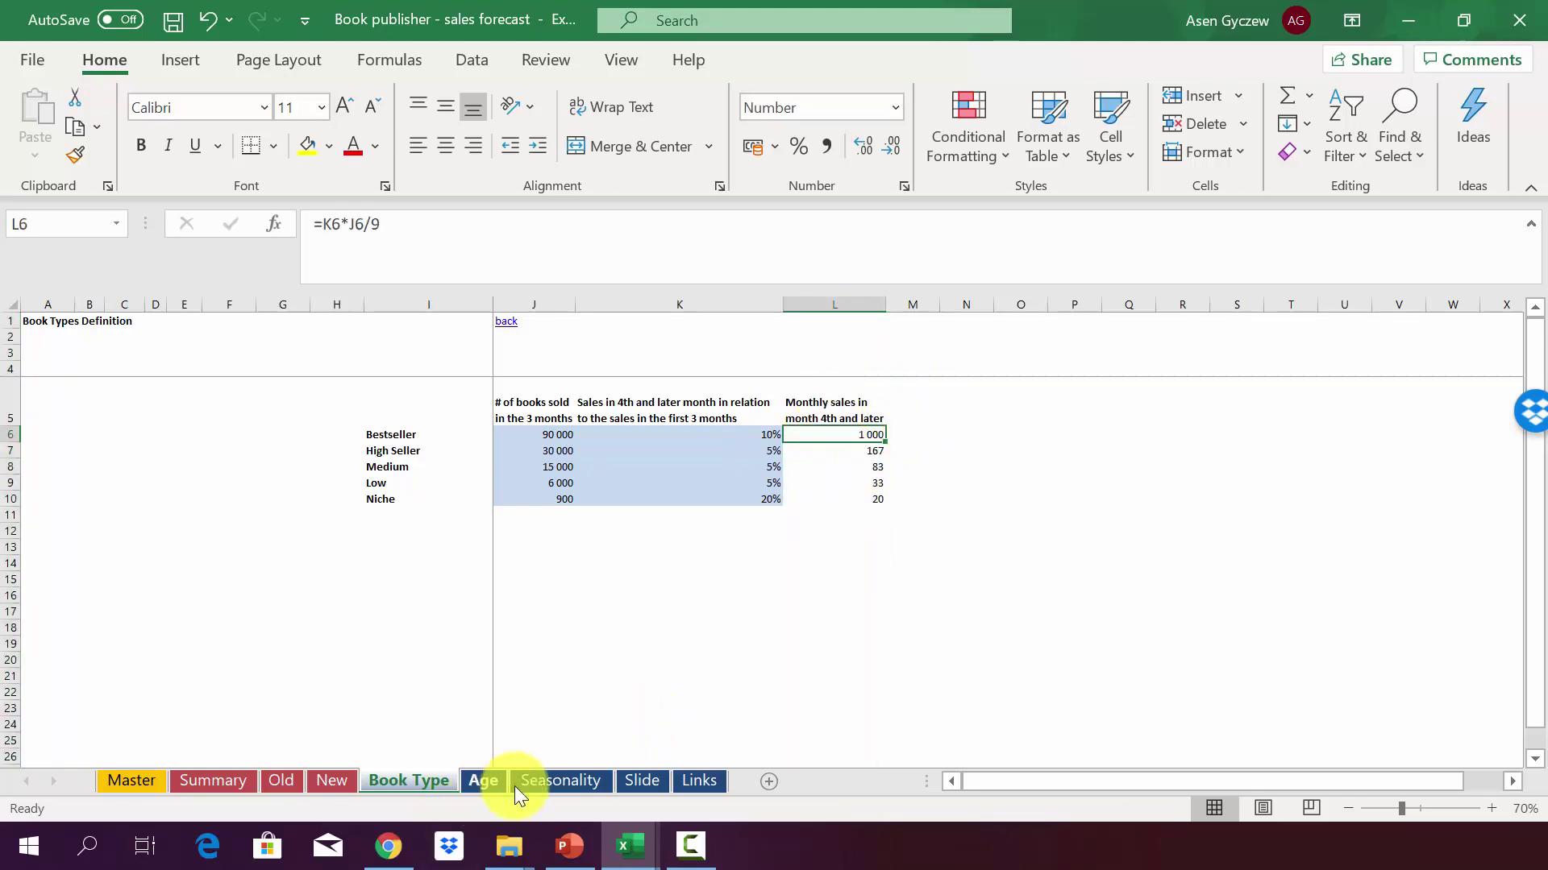
{"action": "left_click", "coordinate": [482, 780]}
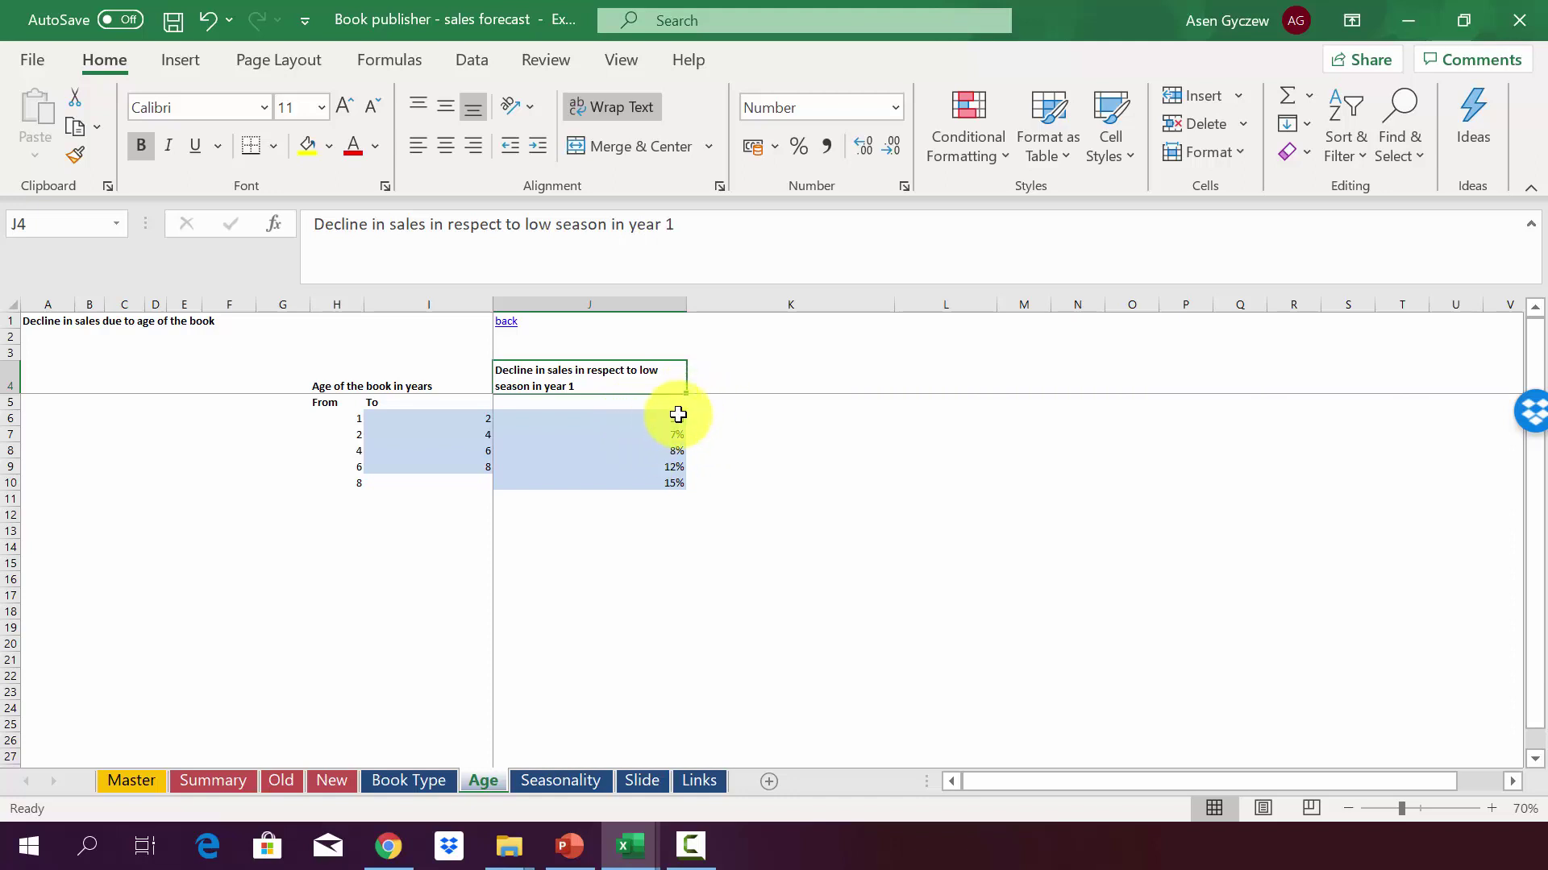
{"action": "left_click", "coordinate": [740, 432]}
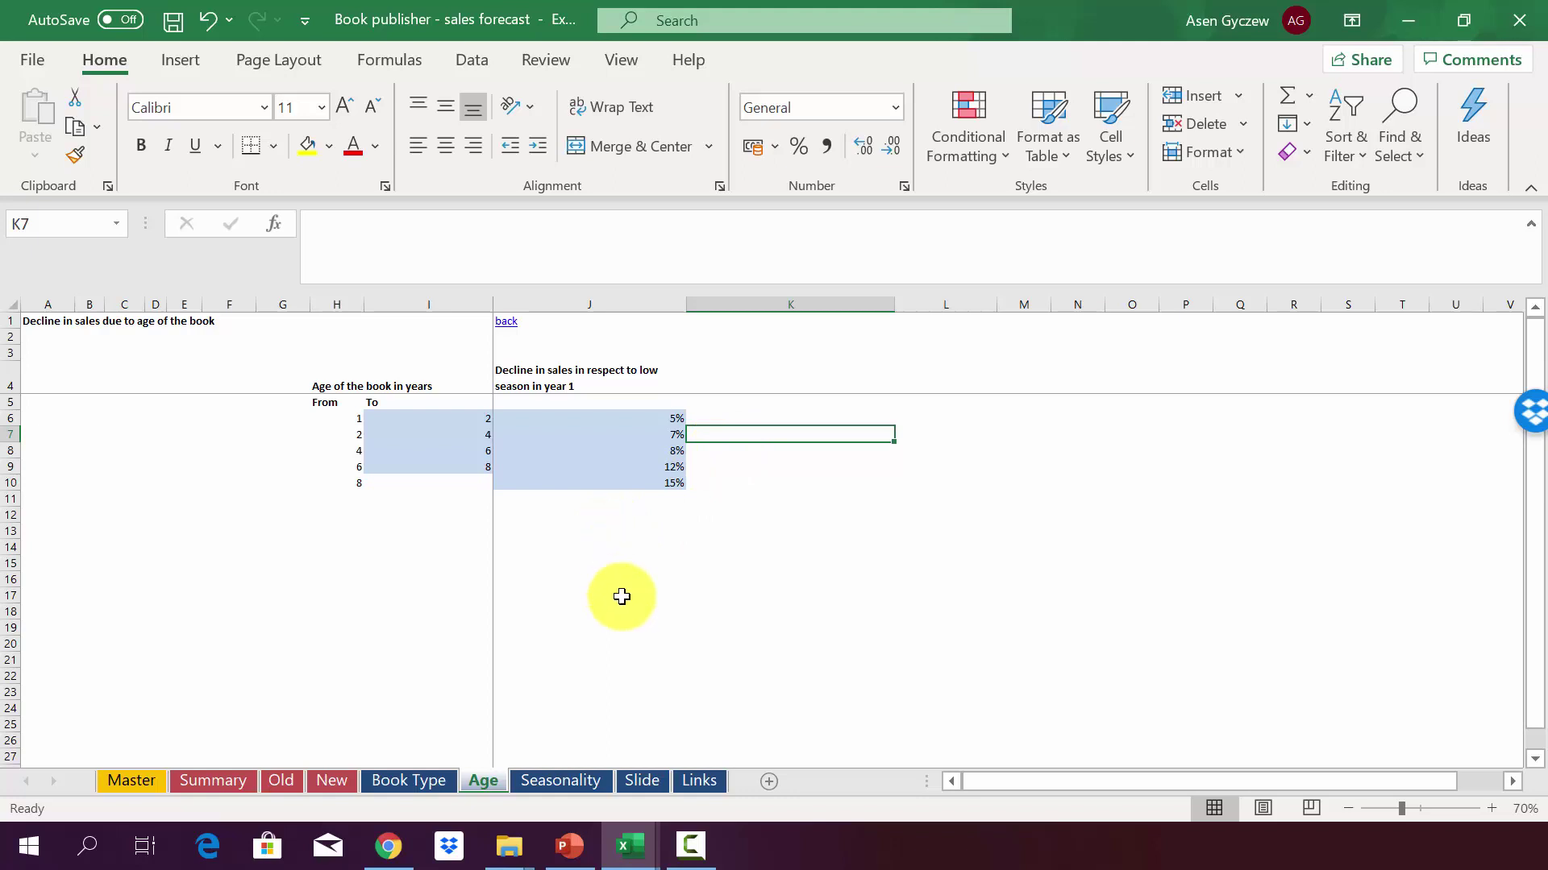
{"action": "left_click", "coordinate": [531, 780]}
{"action": "left_click", "coordinate": [787, 385]}
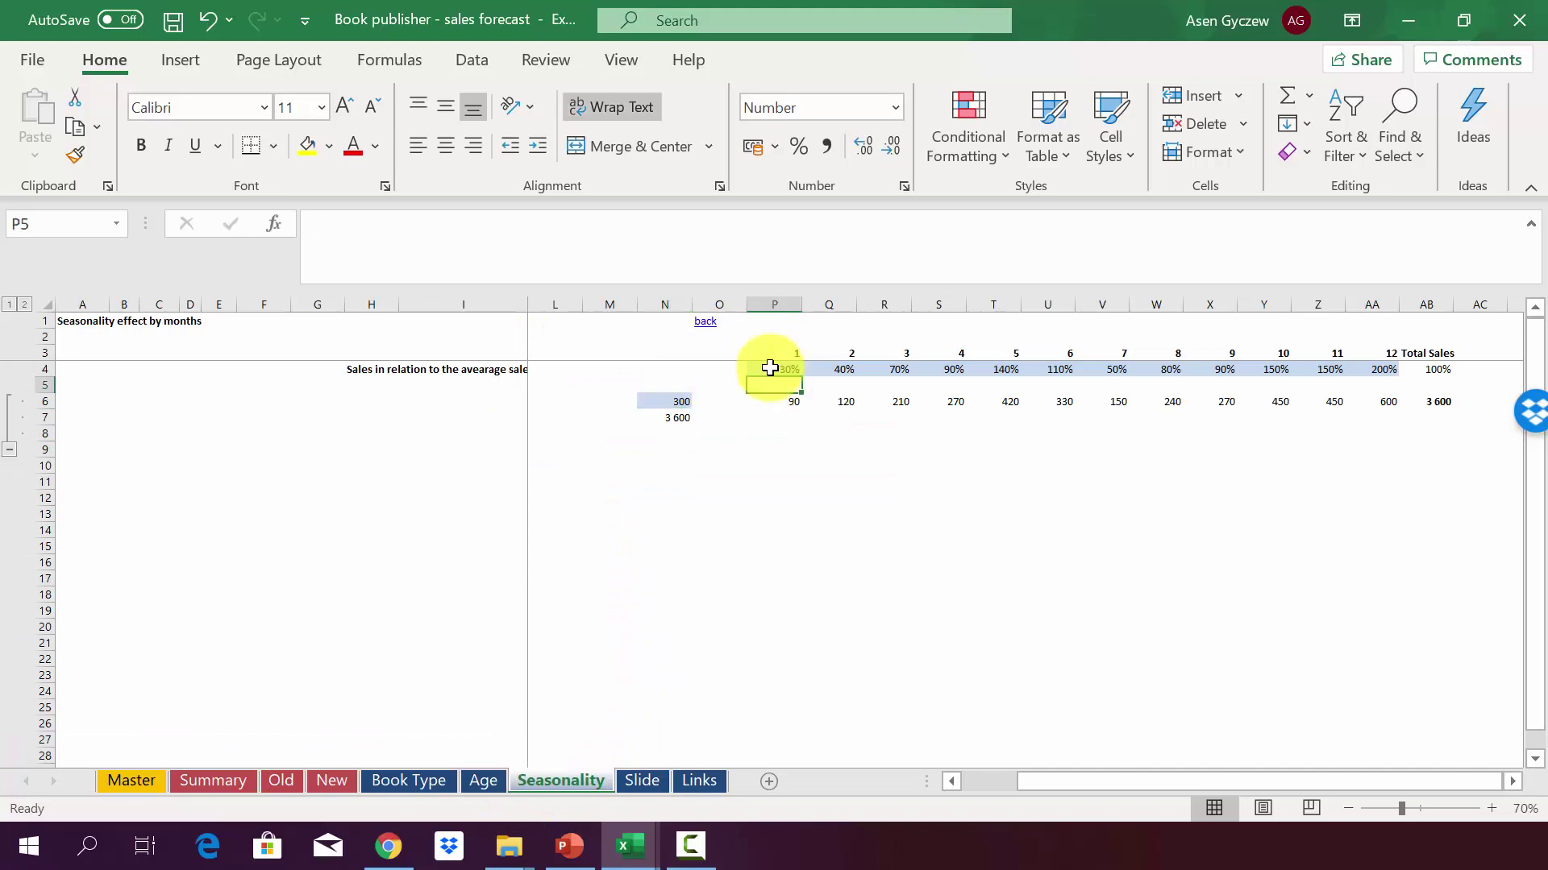
{"action": "left_click", "coordinate": [770, 367]}
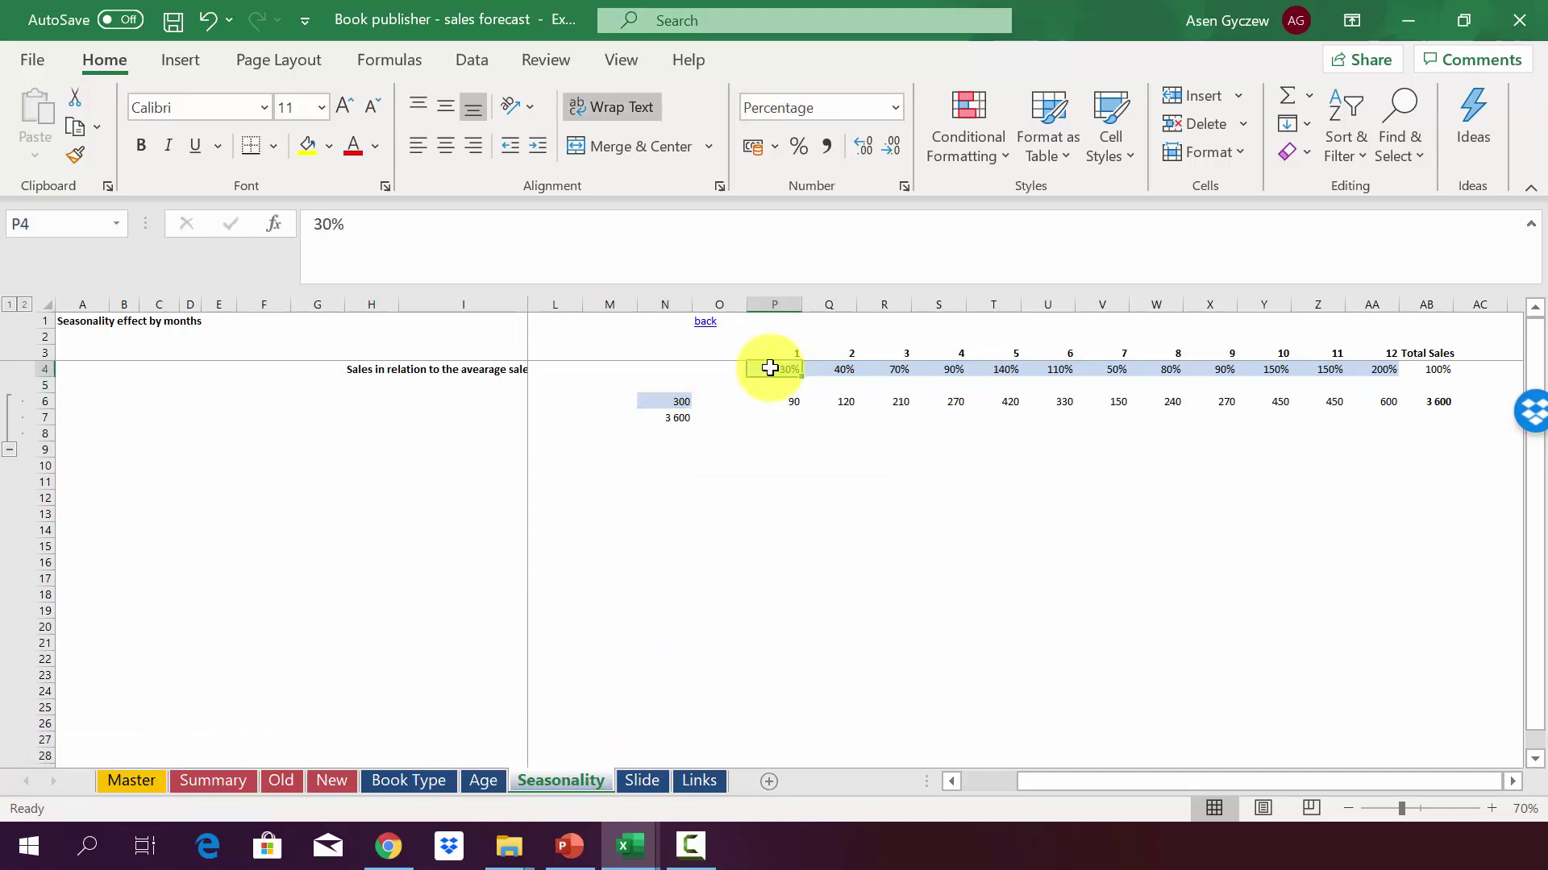
{"action": "left_click", "coordinate": [36, 369]}
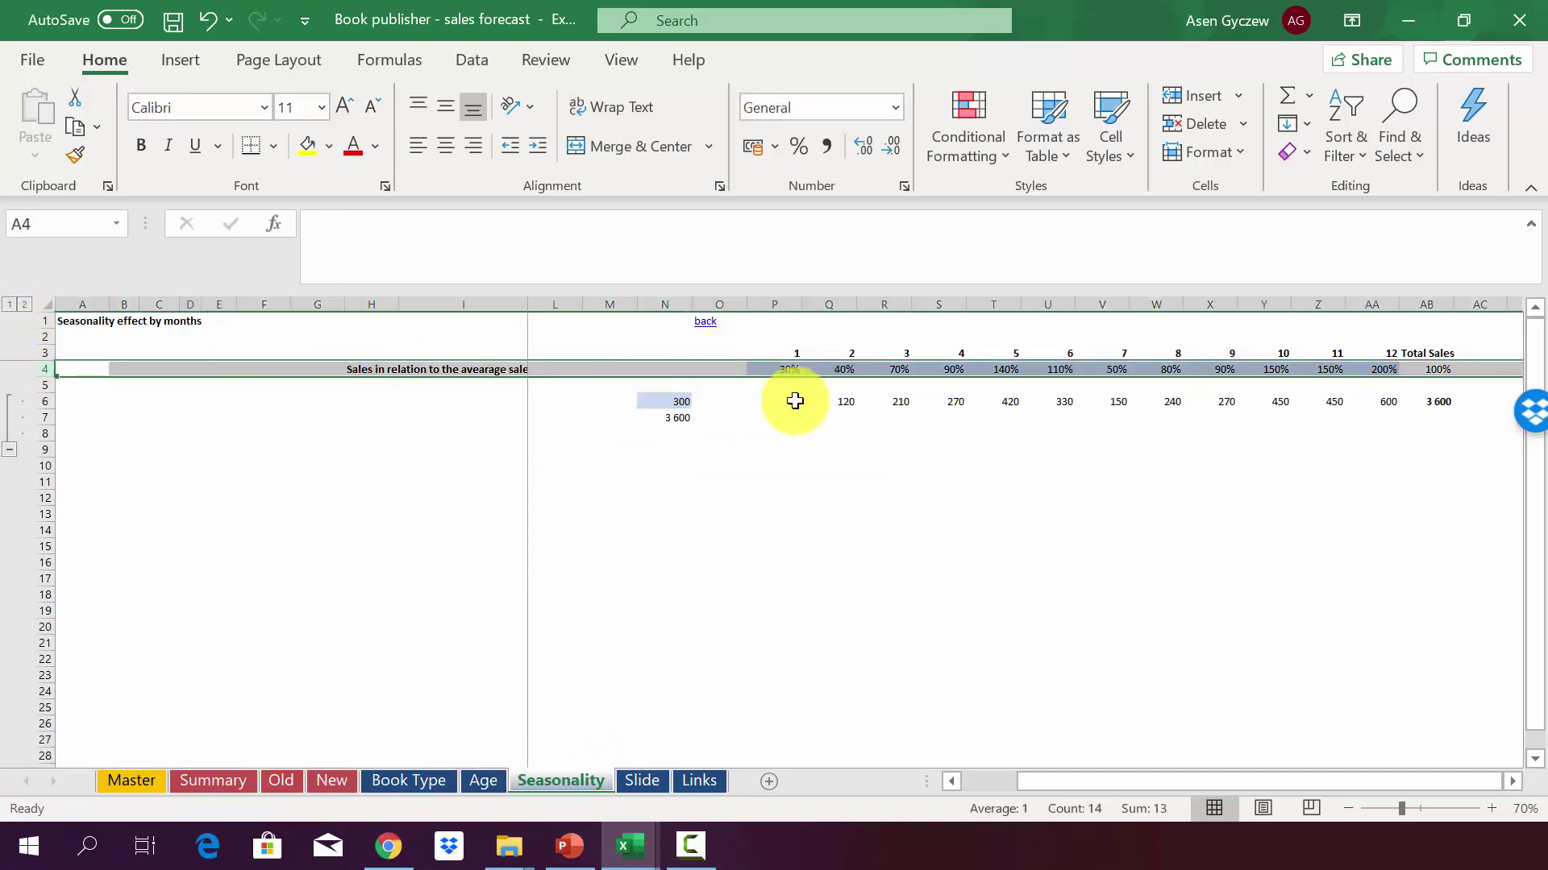
{"action": "left_click", "coordinate": [790, 367]}
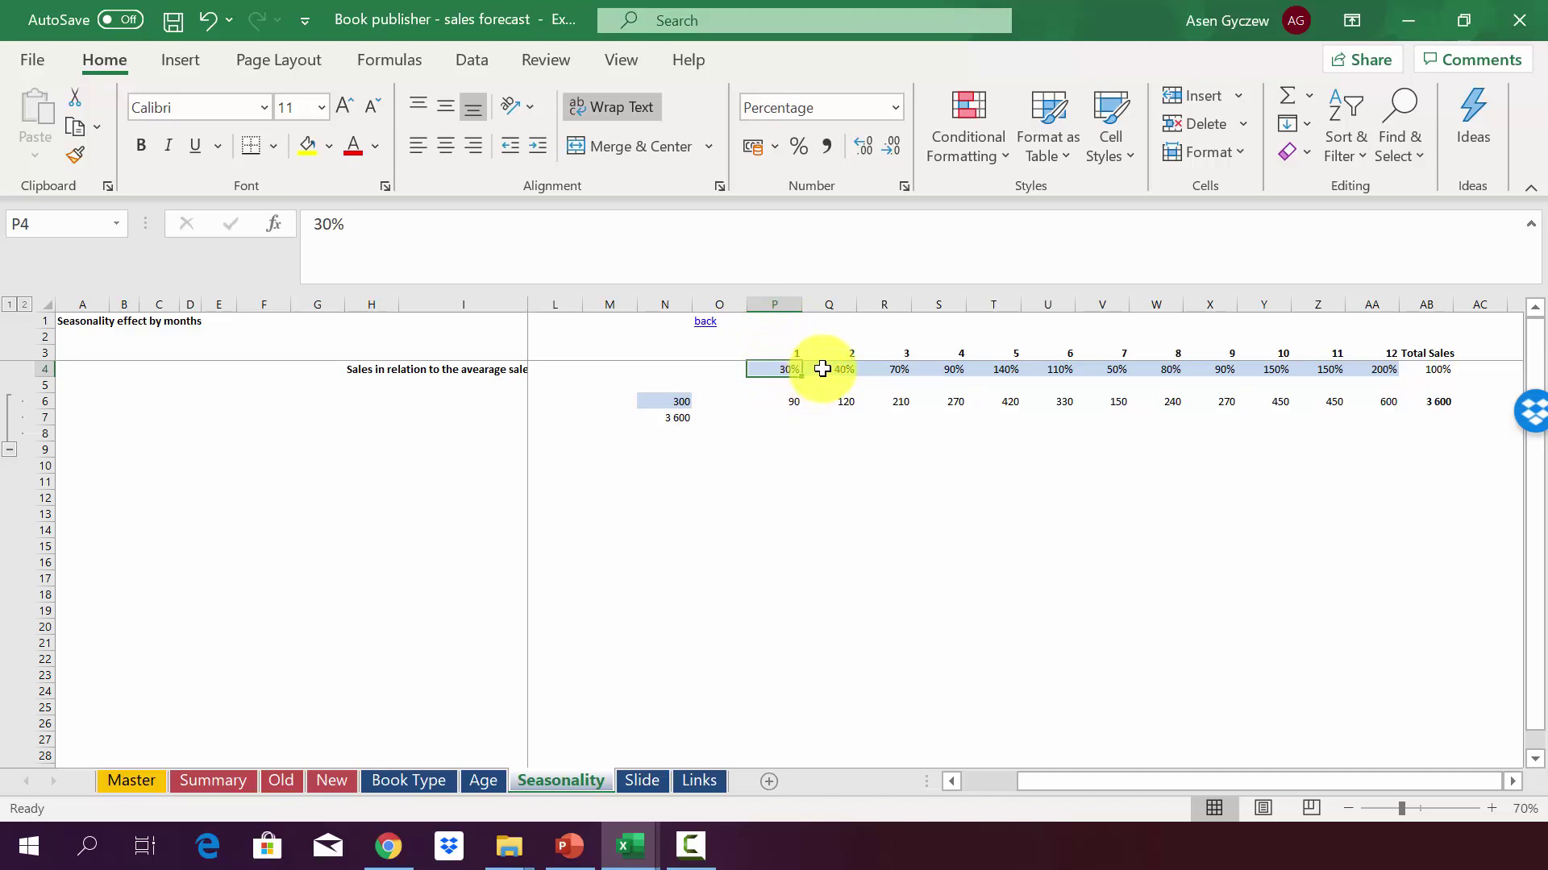
{"action": "left_click", "coordinate": [822, 368]}
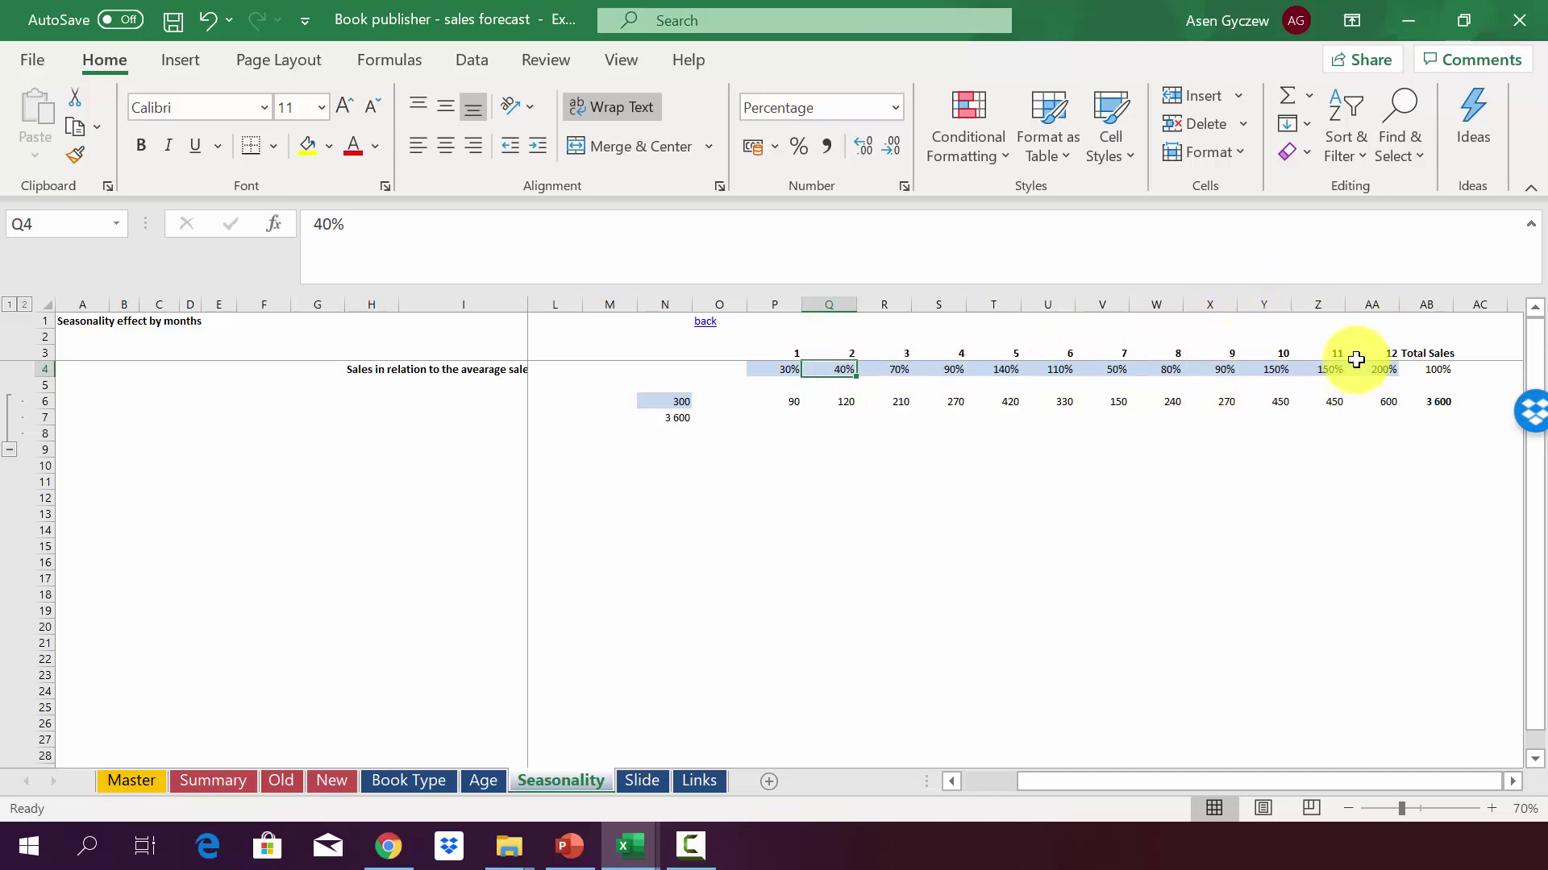
{"action": "left_click", "coordinate": [1264, 363]}
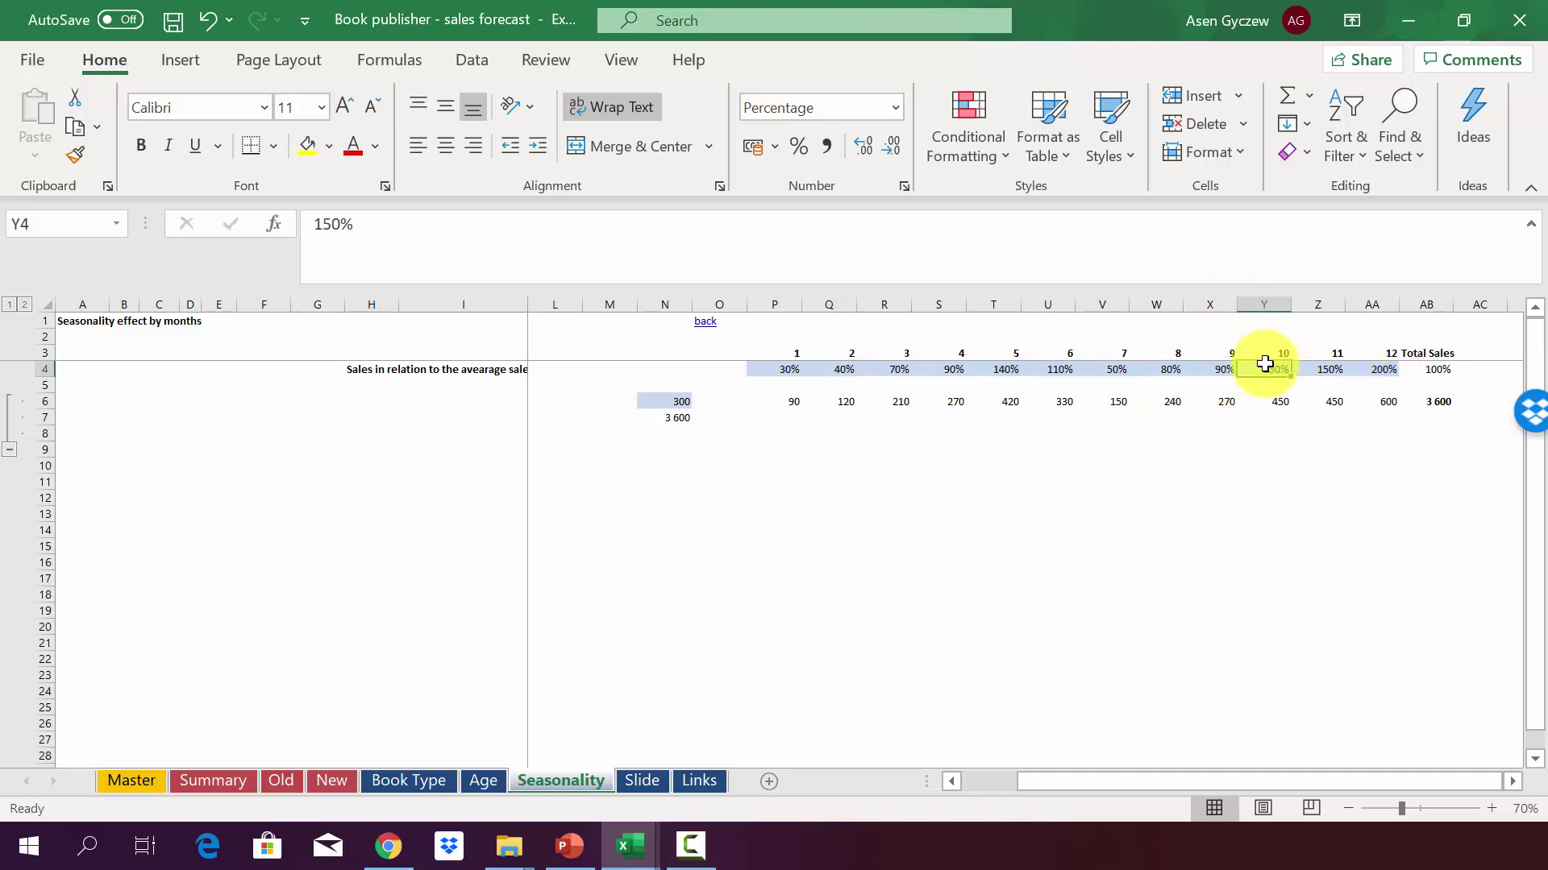
{"action": "left_click", "coordinate": [1327, 367]}
{"action": "left_click", "coordinate": [1362, 368]}
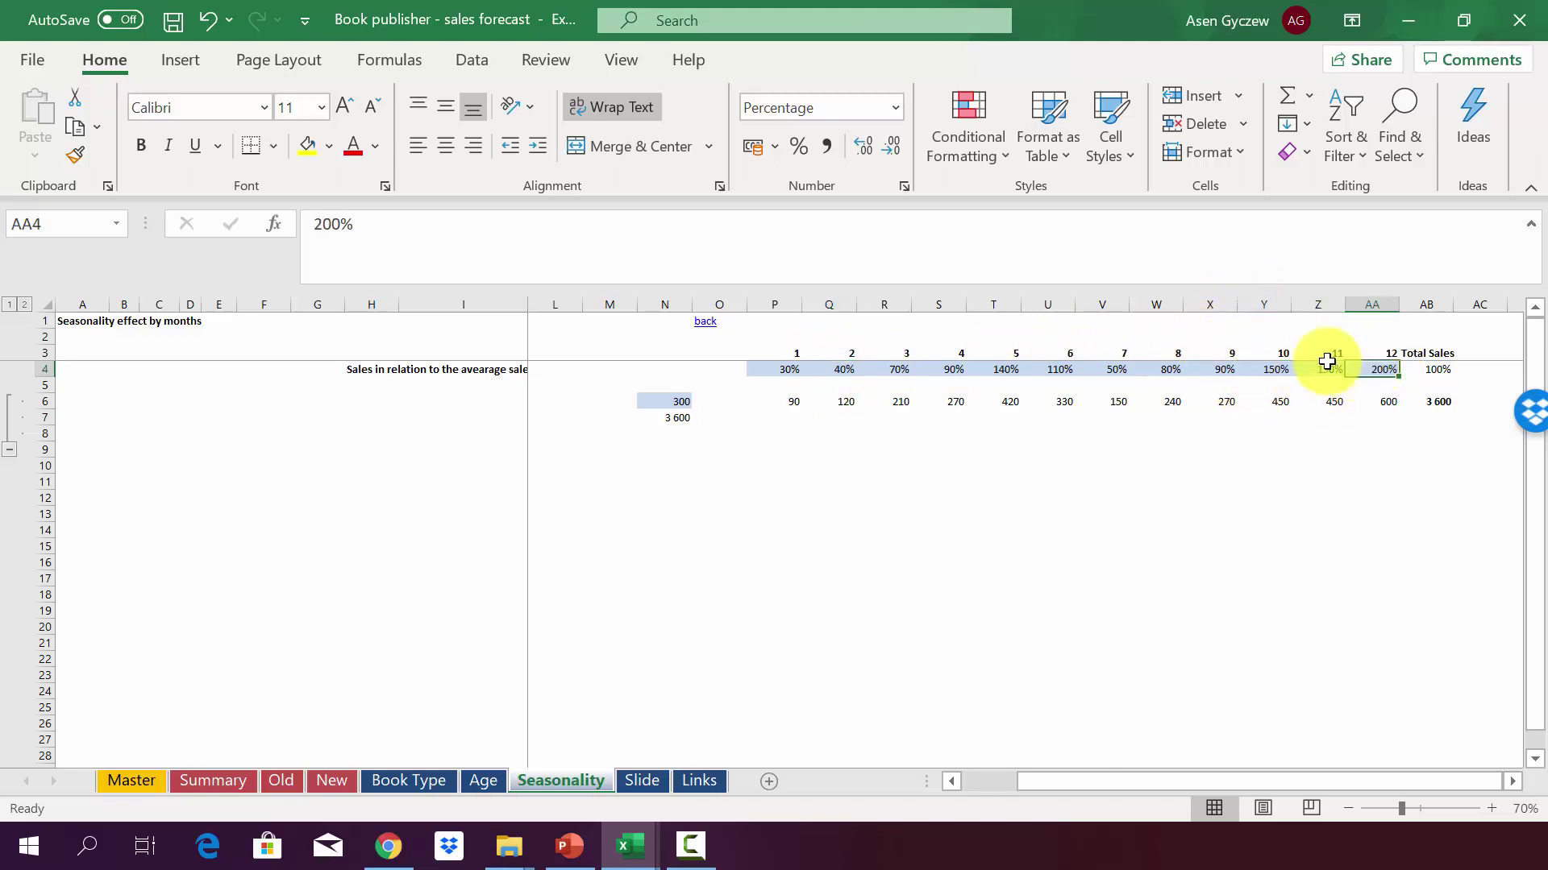
{"action": "left_click", "coordinate": [1014, 370]}
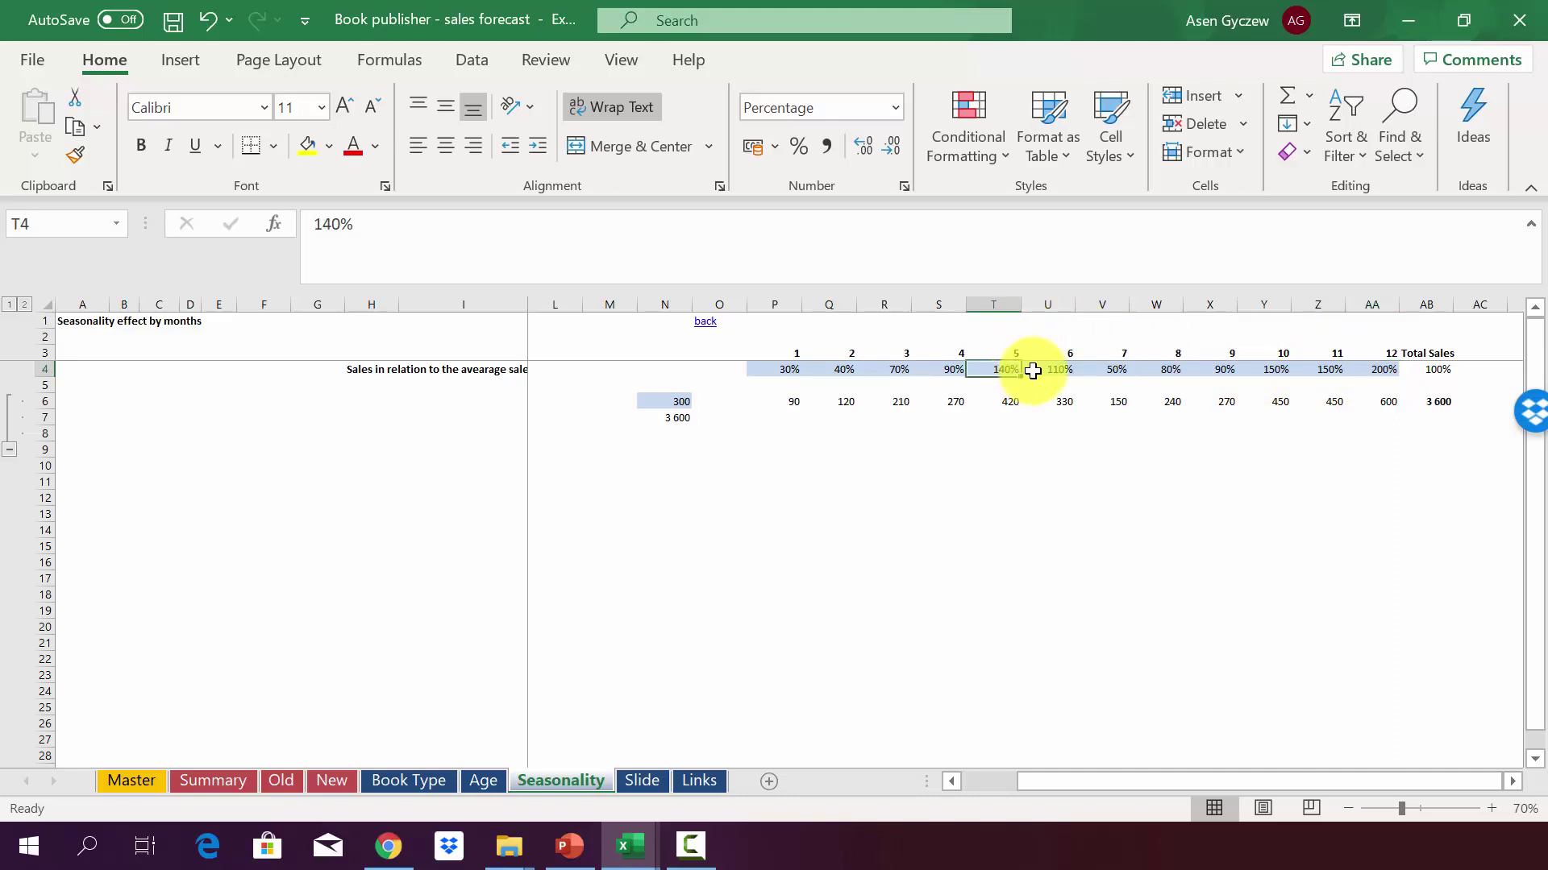
{"action": "left_click", "coordinate": [1039, 370]}
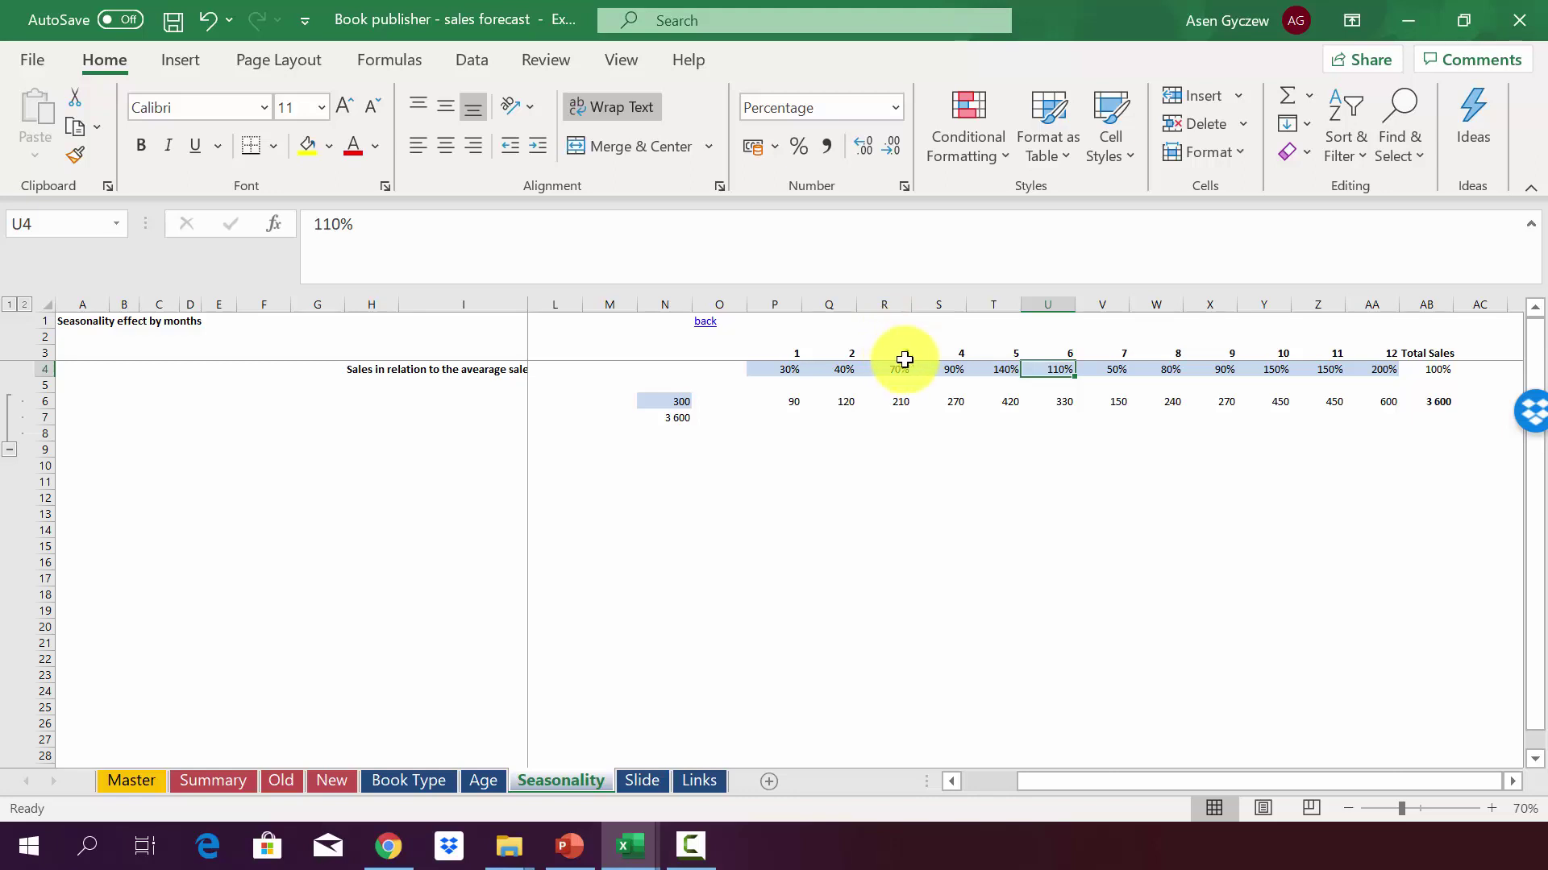
{"action": "left_click", "coordinate": [1420, 369]}
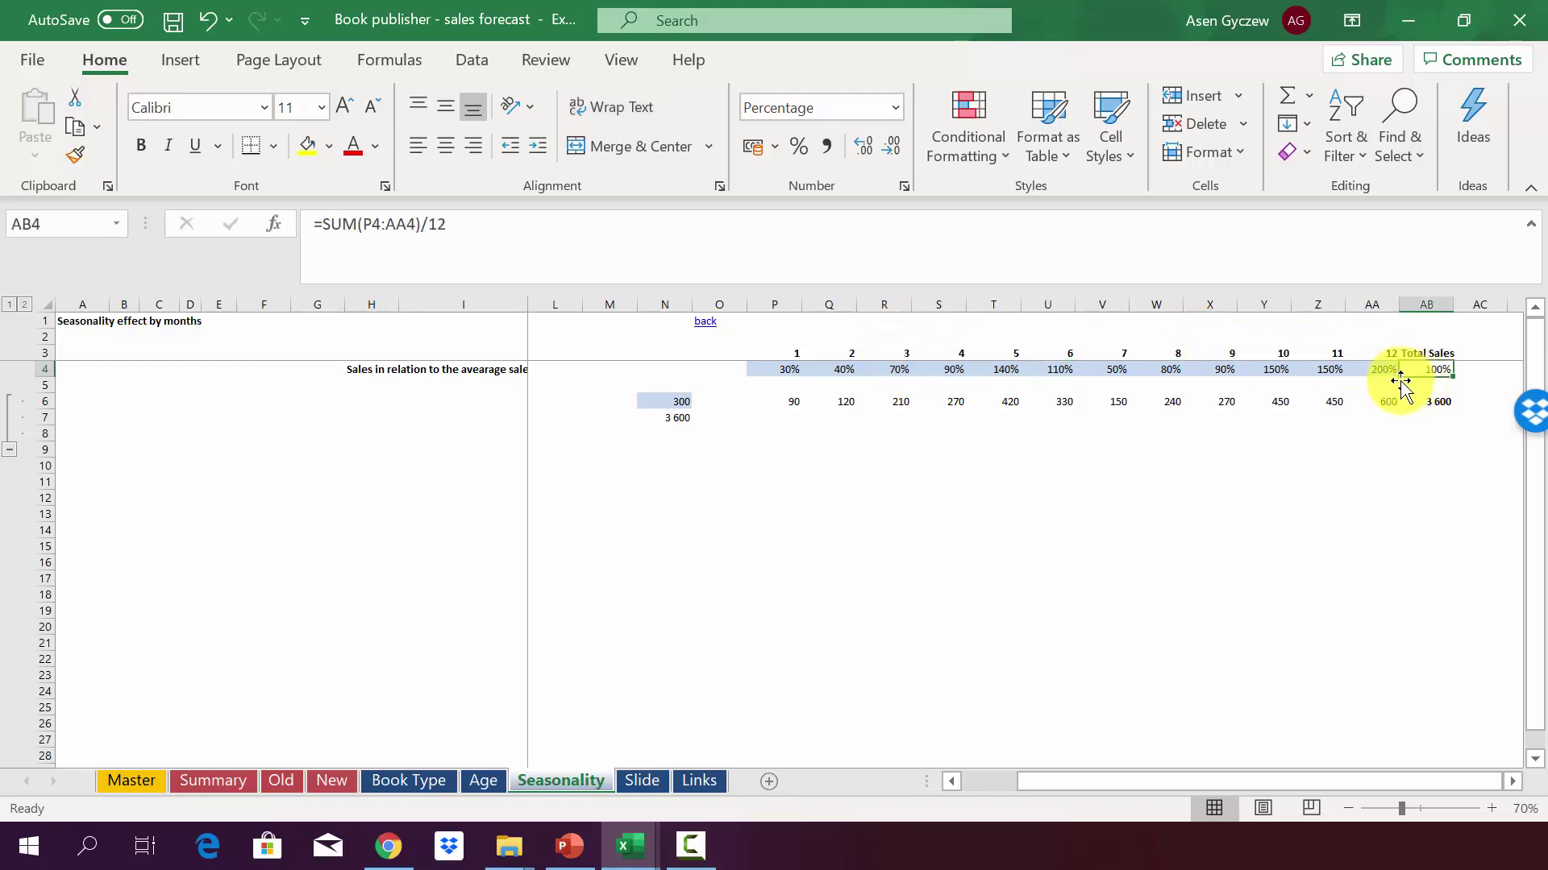
Step: Inspect the 300 average monthly sales, 3 600 yearly total, and month 1–12 sales formulas
{"action": "left_click", "coordinate": [689, 403]}
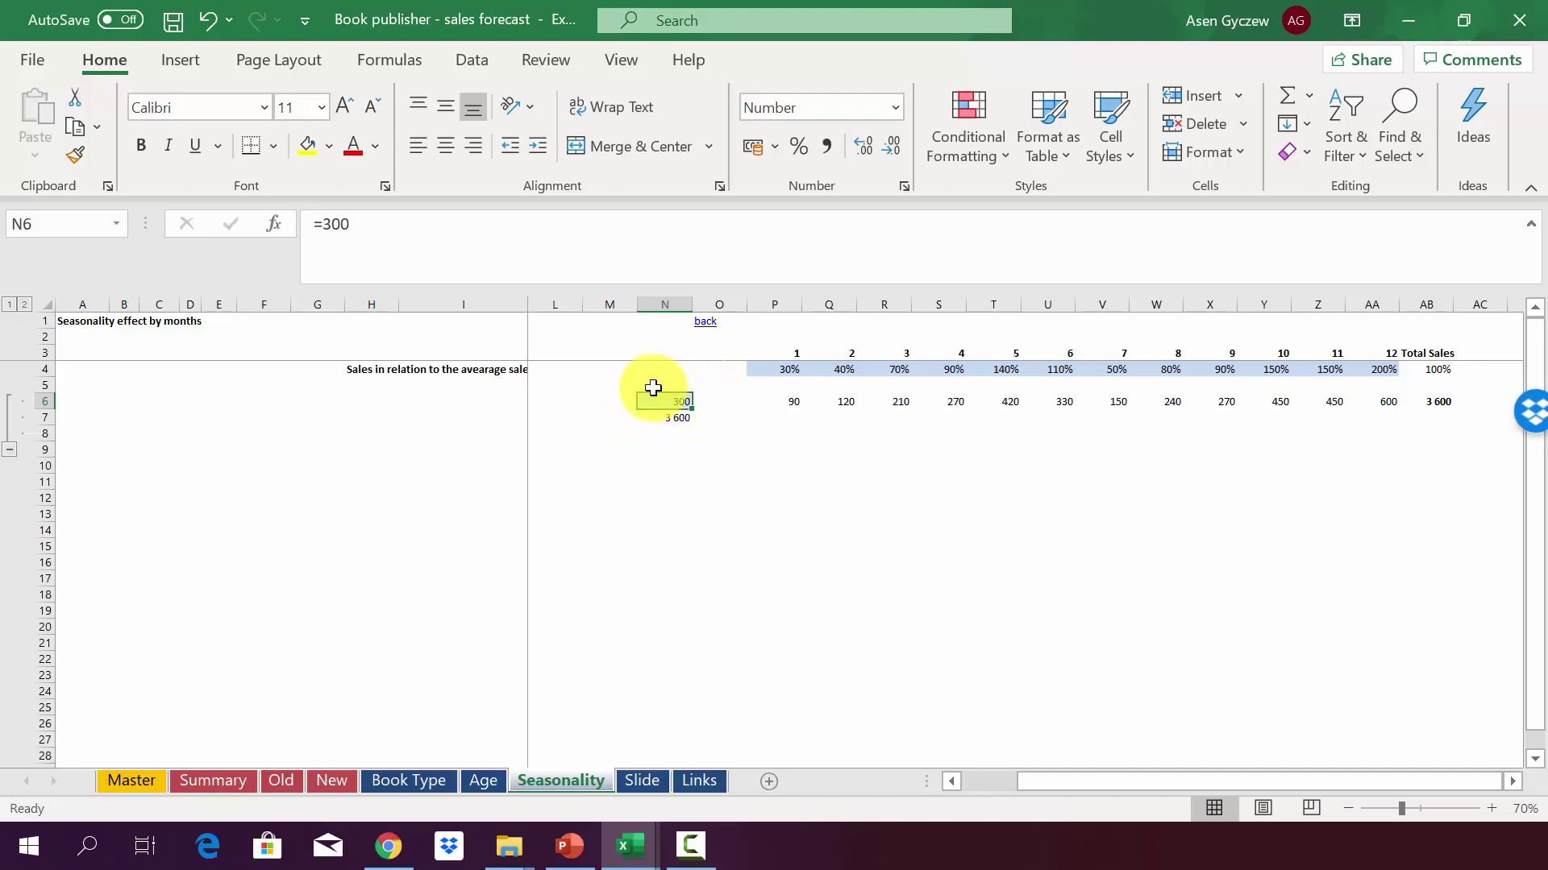
{"action": "left_click", "coordinate": [656, 416]}
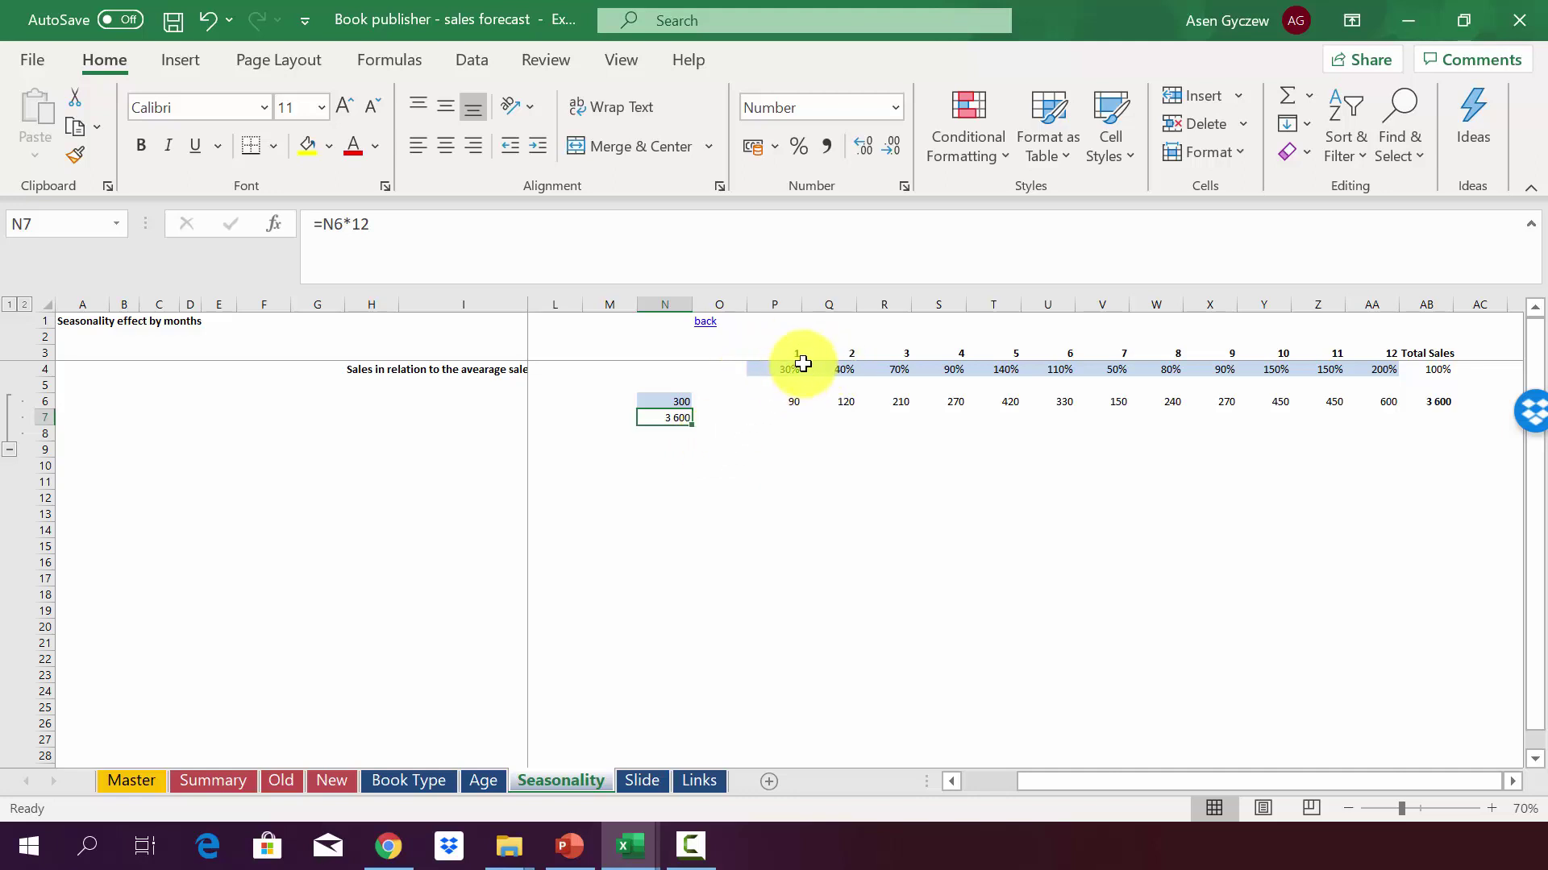
{"action": "left_click", "coordinate": [775, 398]}
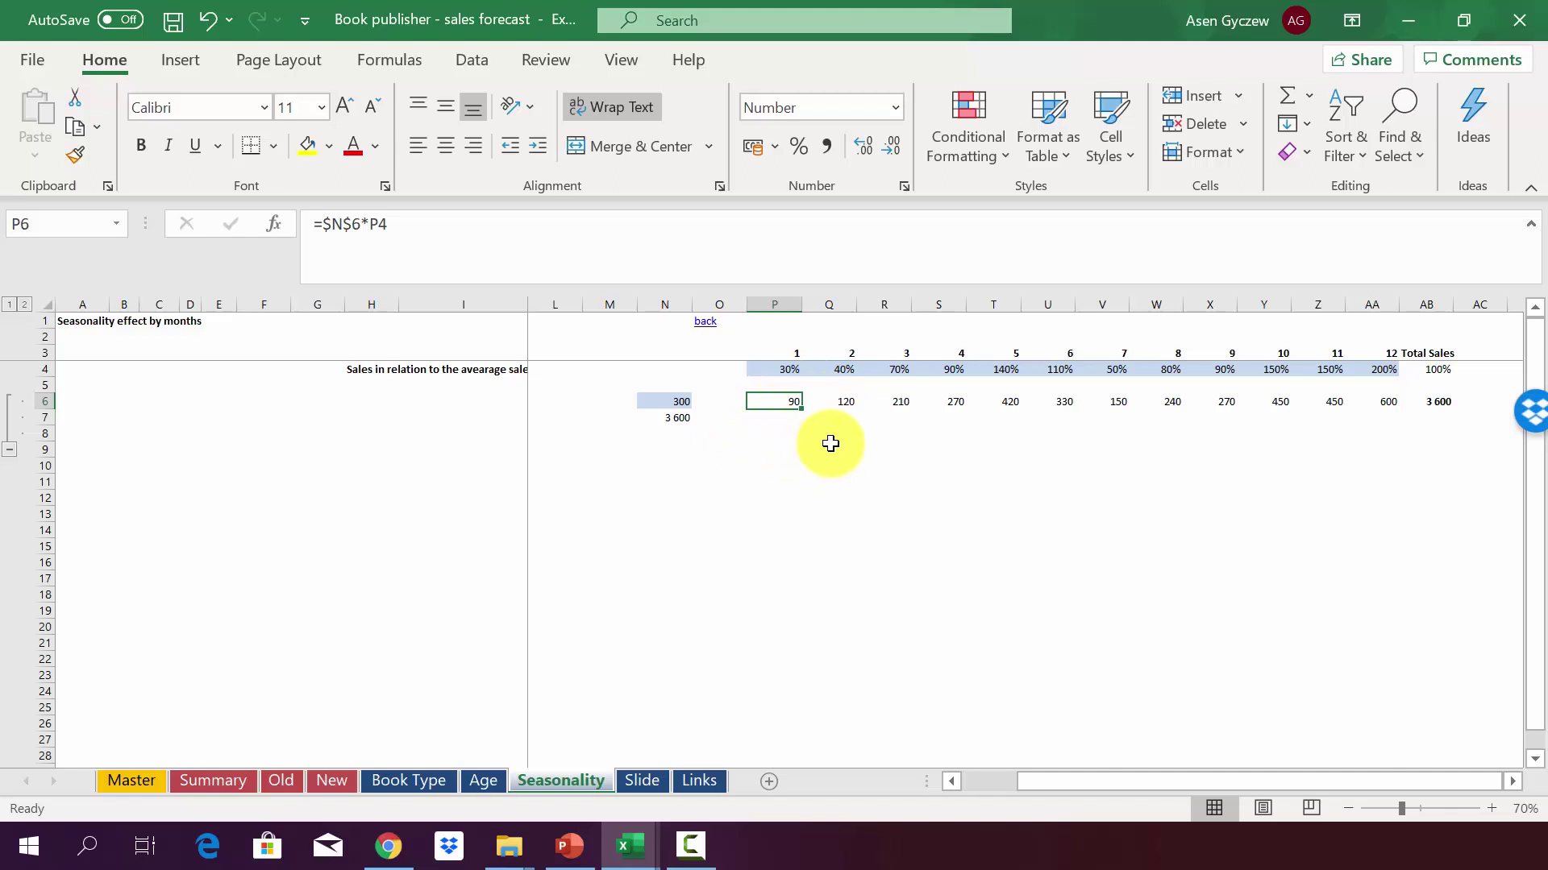
{"action": "left_click", "coordinate": [826, 404]}
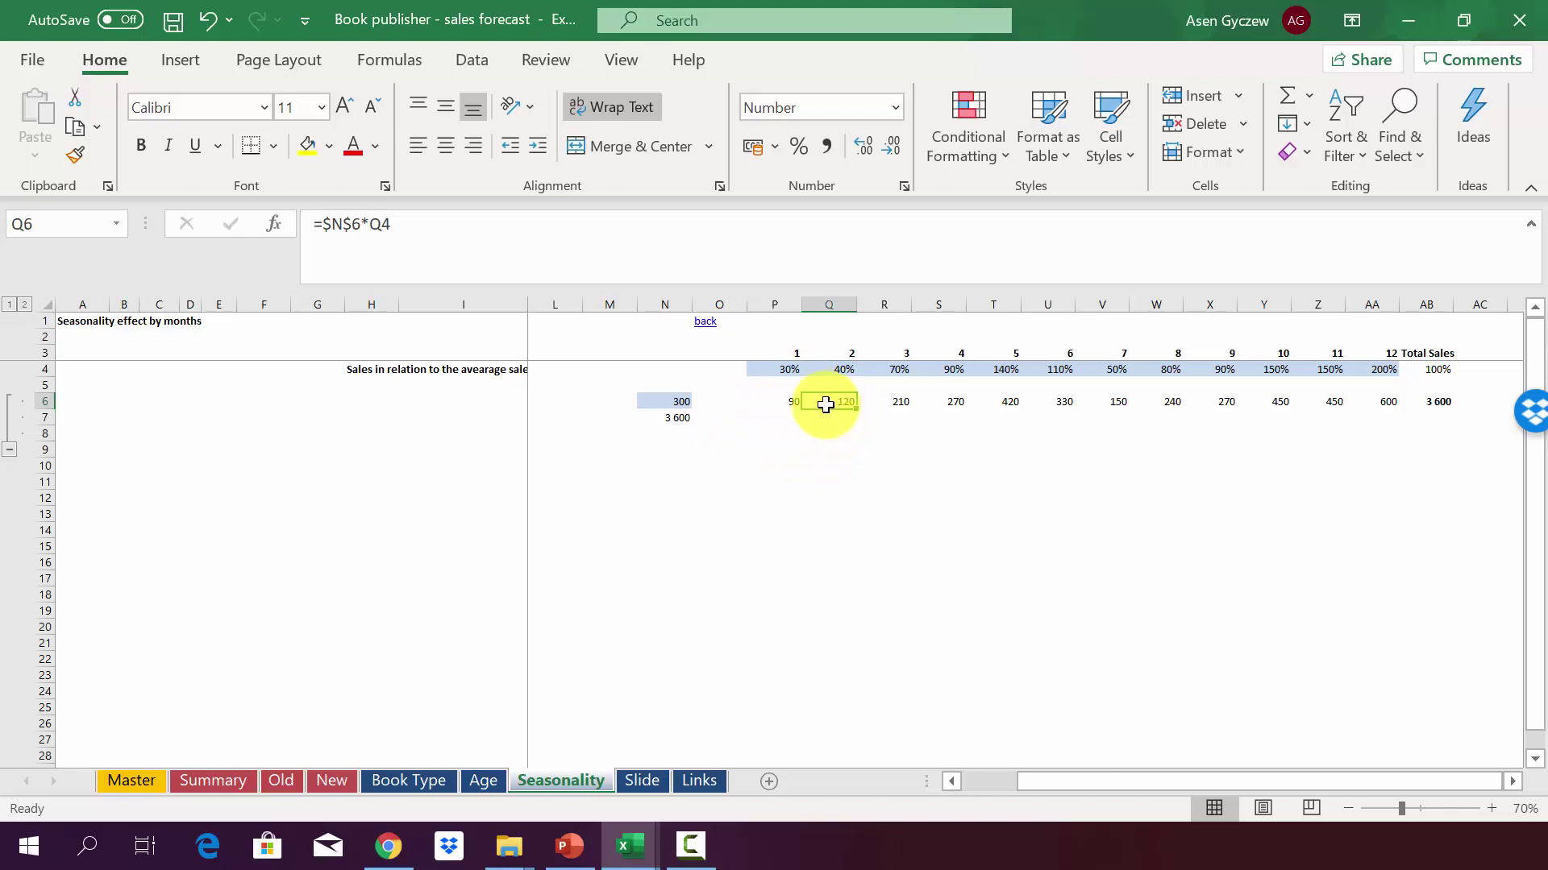
{"action": "left_click", "coordinate": [935, 403]}
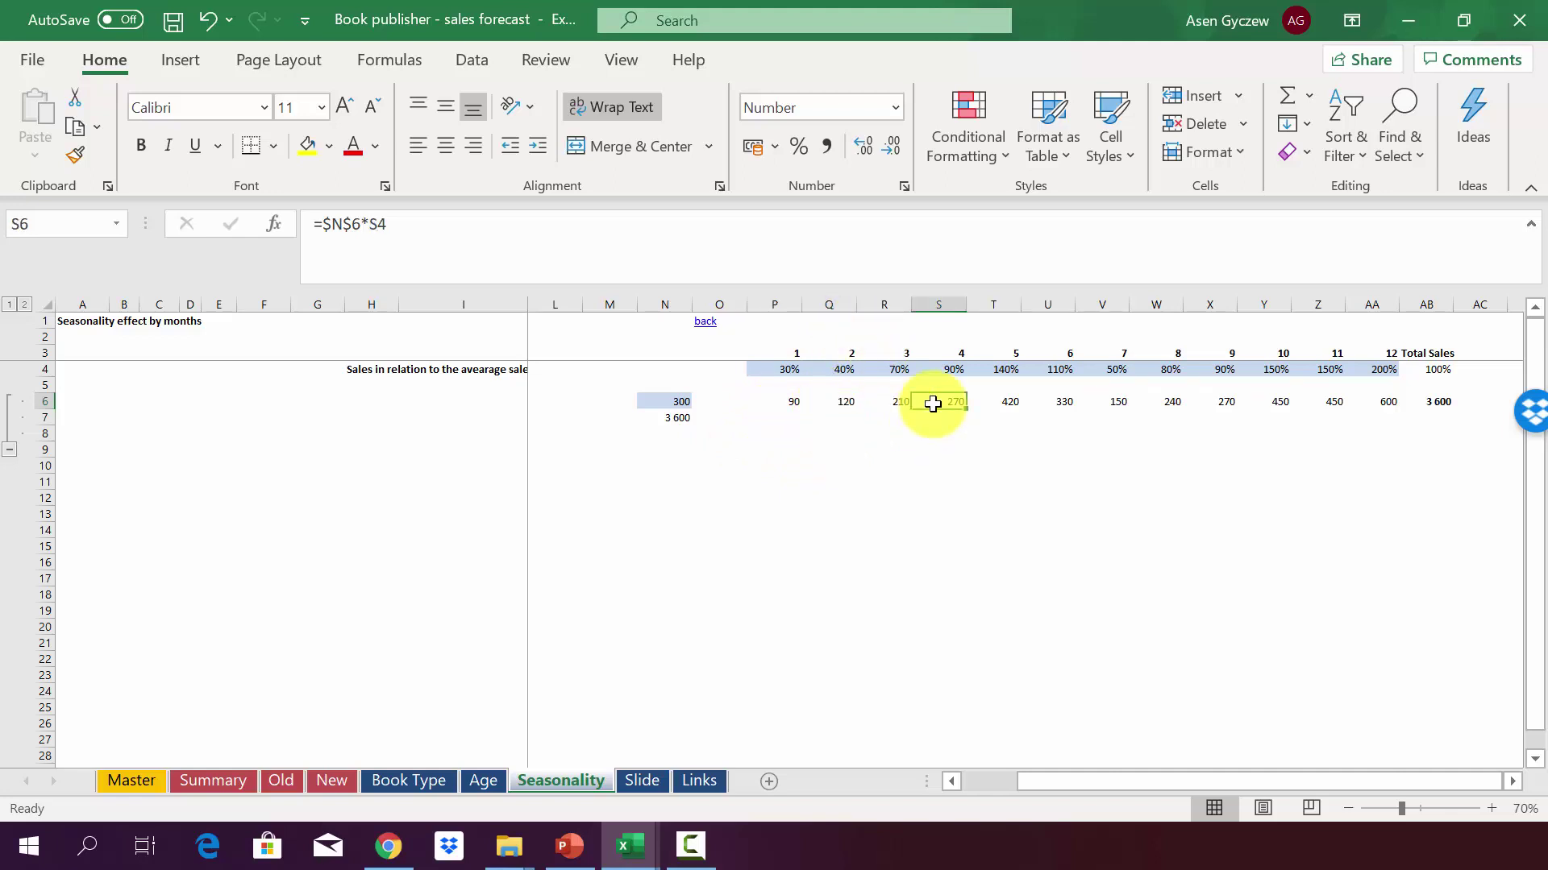
{"action": "left_click", "coordinate": [1274, 402]}
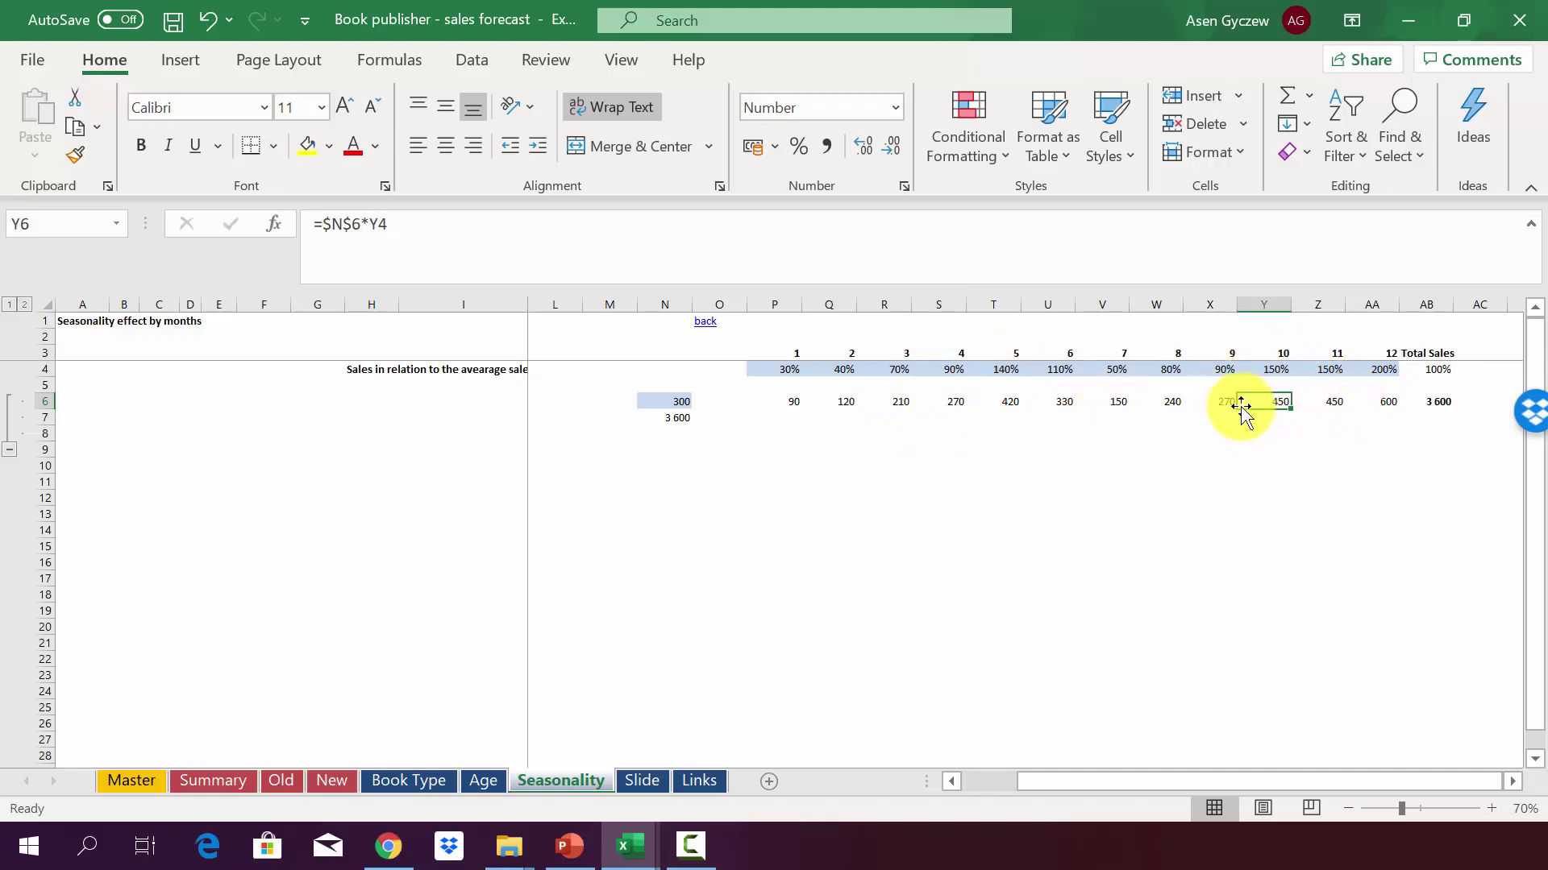
{"action": "left_click", "coordinate": [1368, 401]}
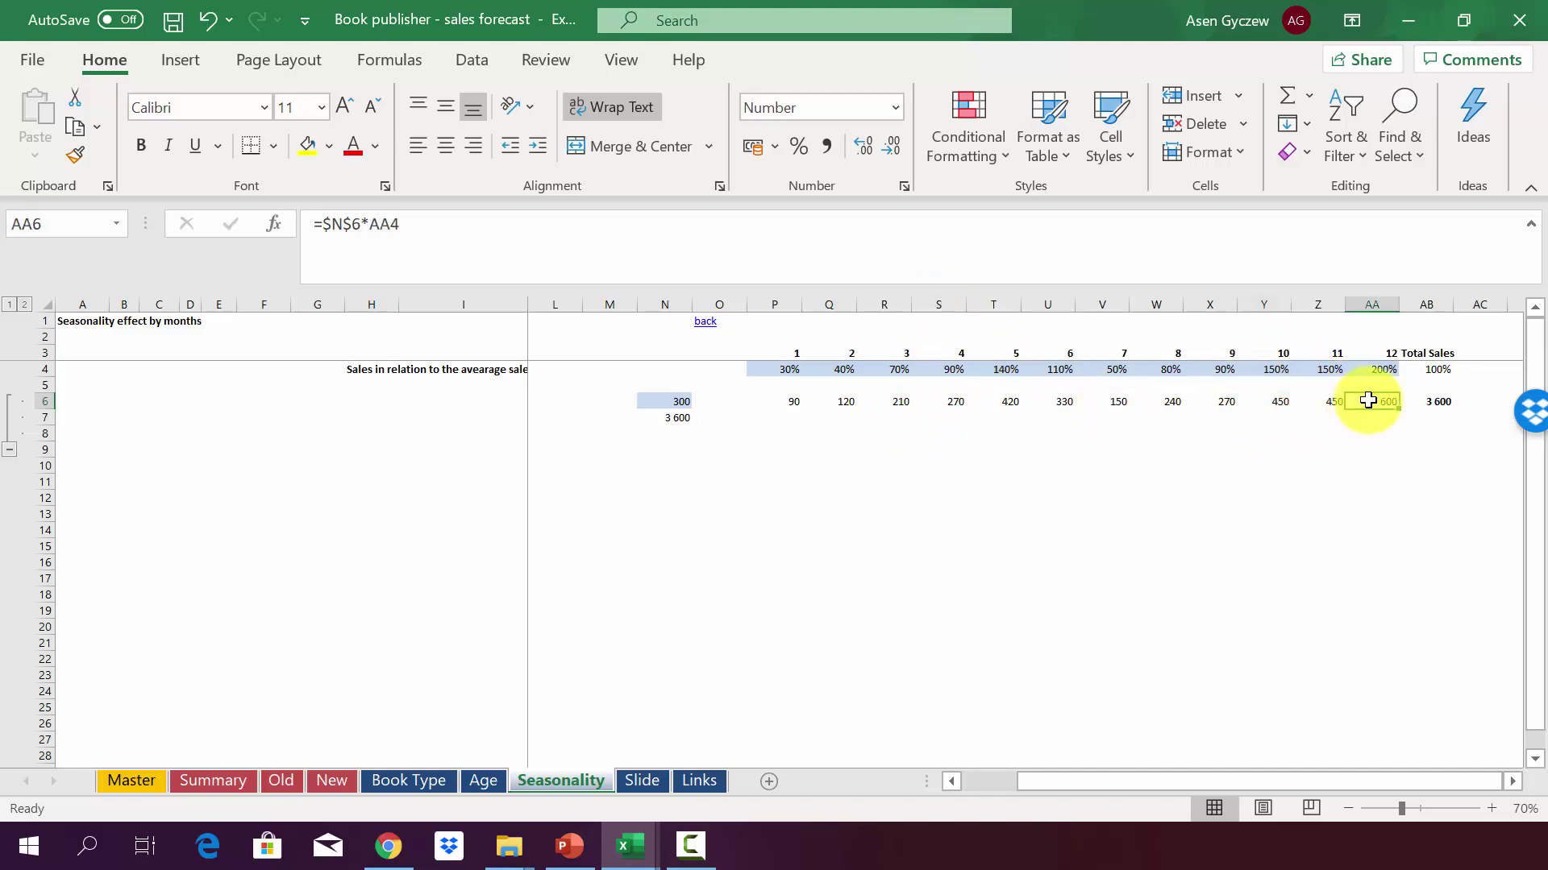
Step: Leave the Seasonality table and return to the Master overview sheet with Ctrl+Page Up
{"action": "left_click", "coordinate": [736, 400]}
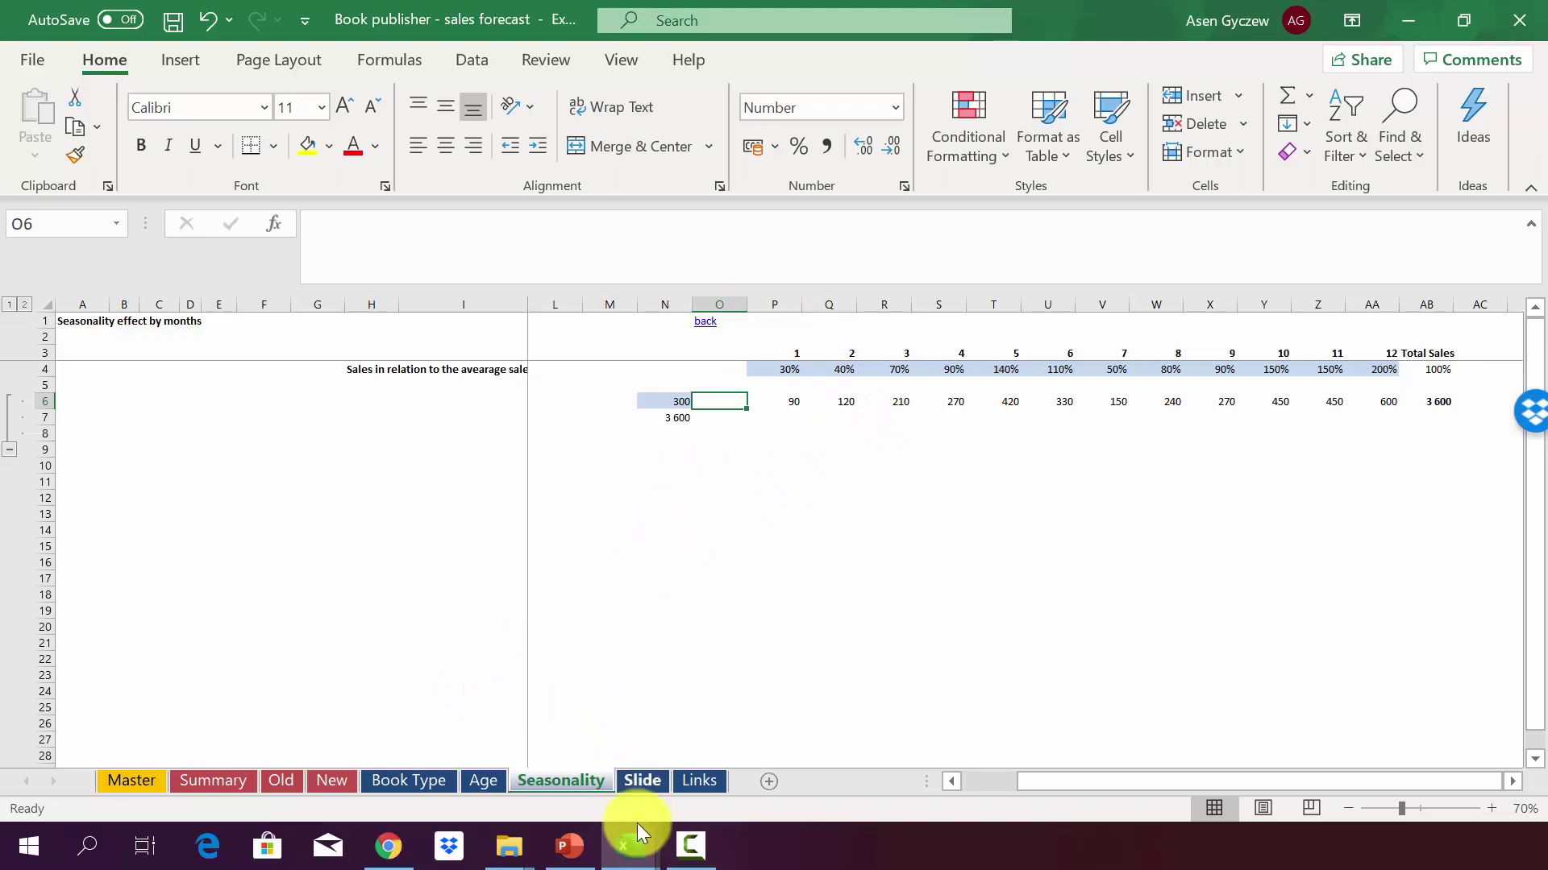
{"action": "left_click", "coordinate": [605, 482]}
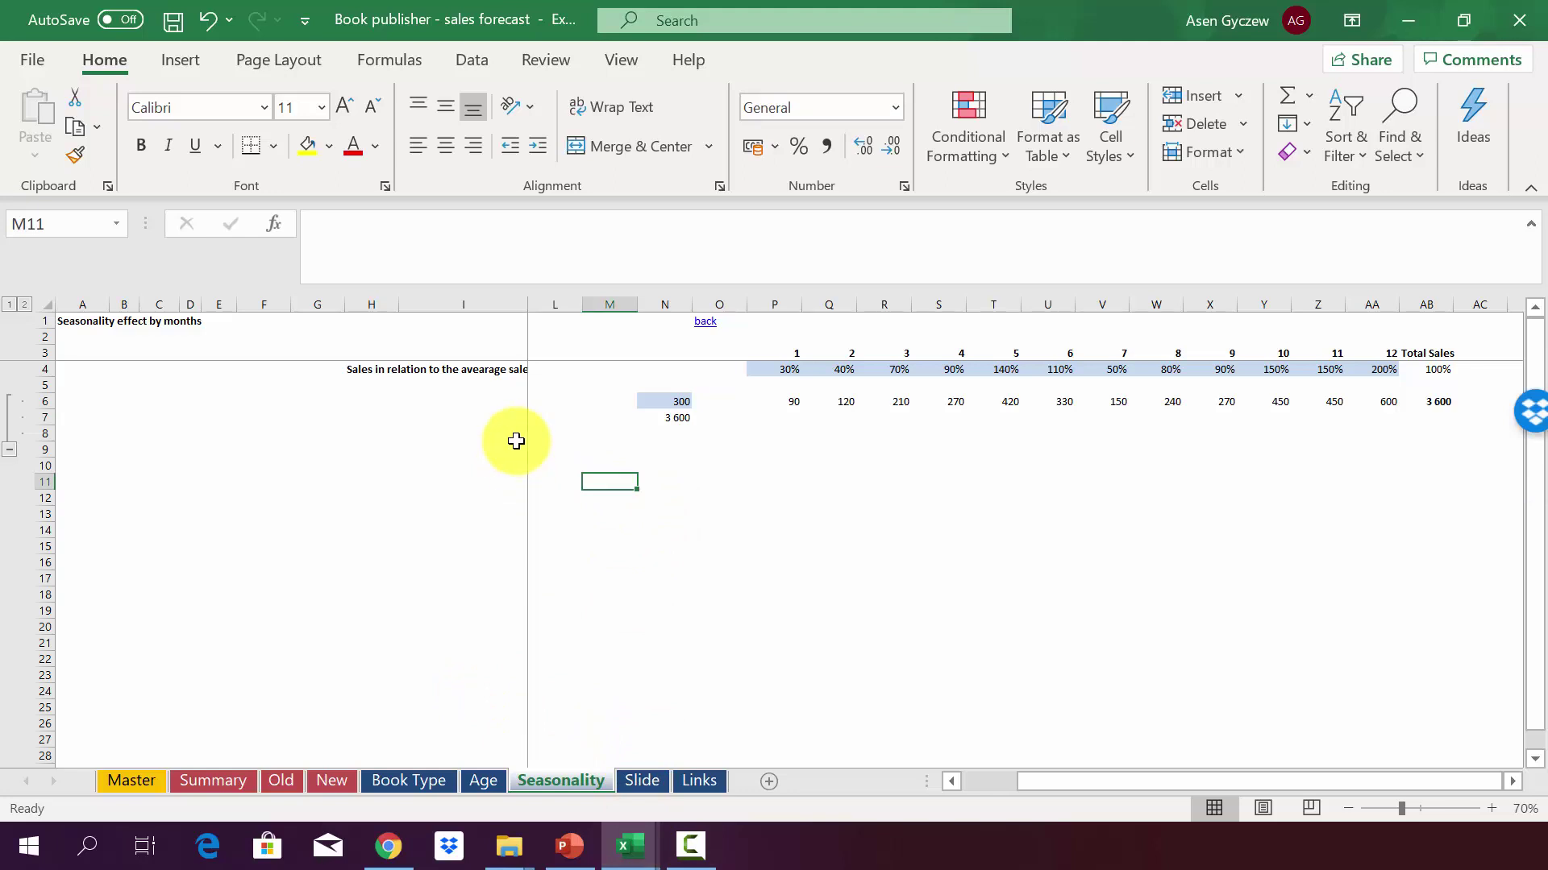
{"action": "key", "text": "ctrl+Page_Up"}
{"action": "key", "text": "ctrl+Page_Up"}
{"action": "key", "text": "ctrl+Page_Up"}
{"action": "key", "text": "ctrl+Page_Up"}
{"action": "key", "text": "ctrl+Page_Up"}
{"action": "key", "text": "ctrl+Page_Up"}
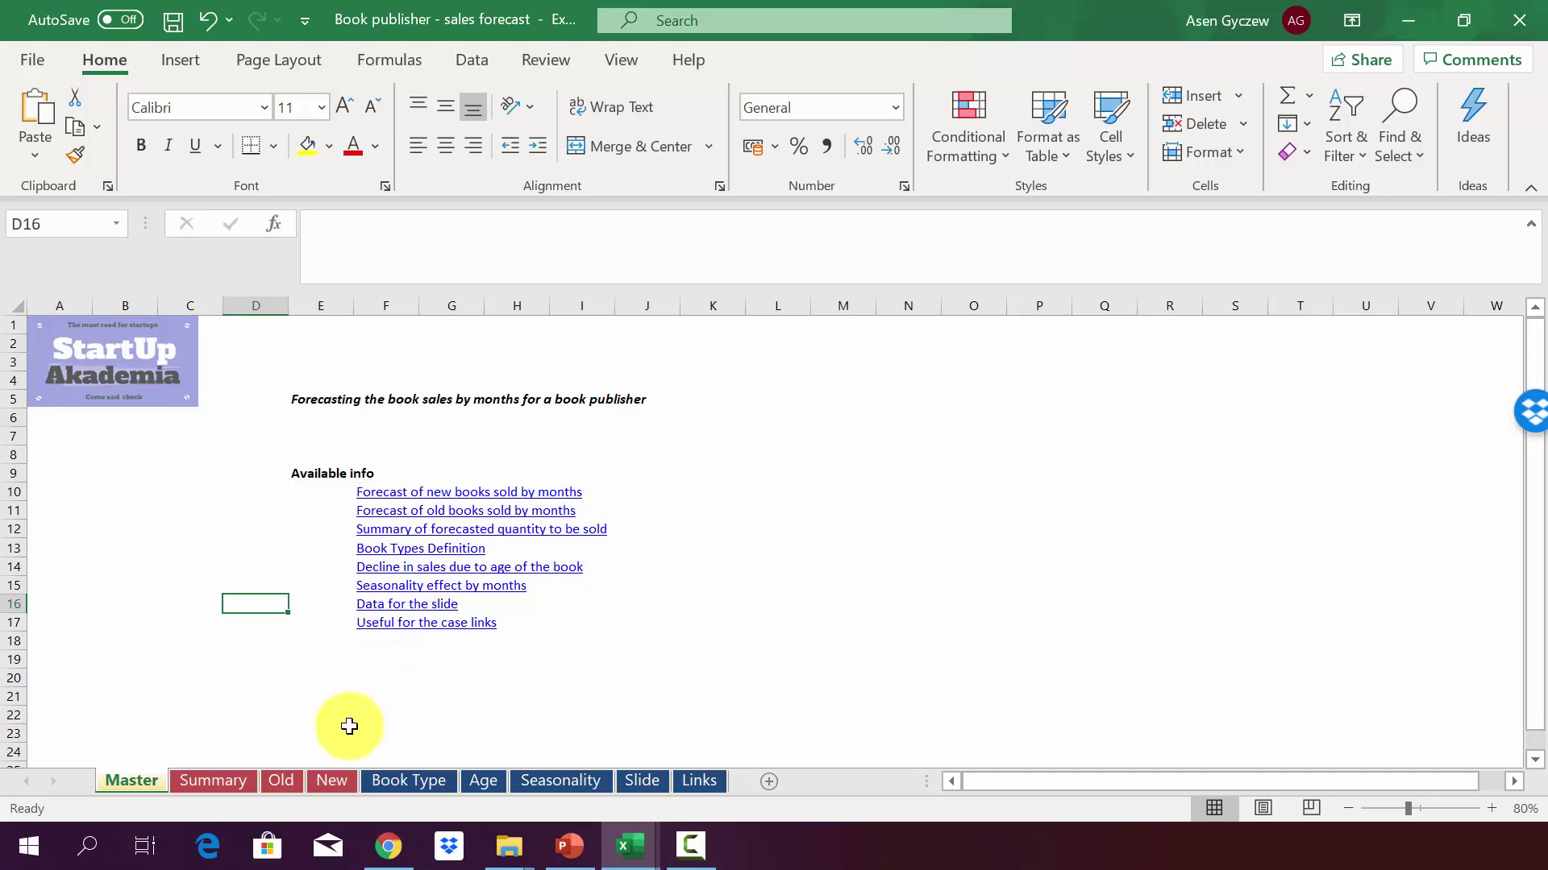
Step: Open the New sheet and highlight the book-name column D and the Book 11–20 rows
{"action": "left_click", "coordinate": [329, 781]}
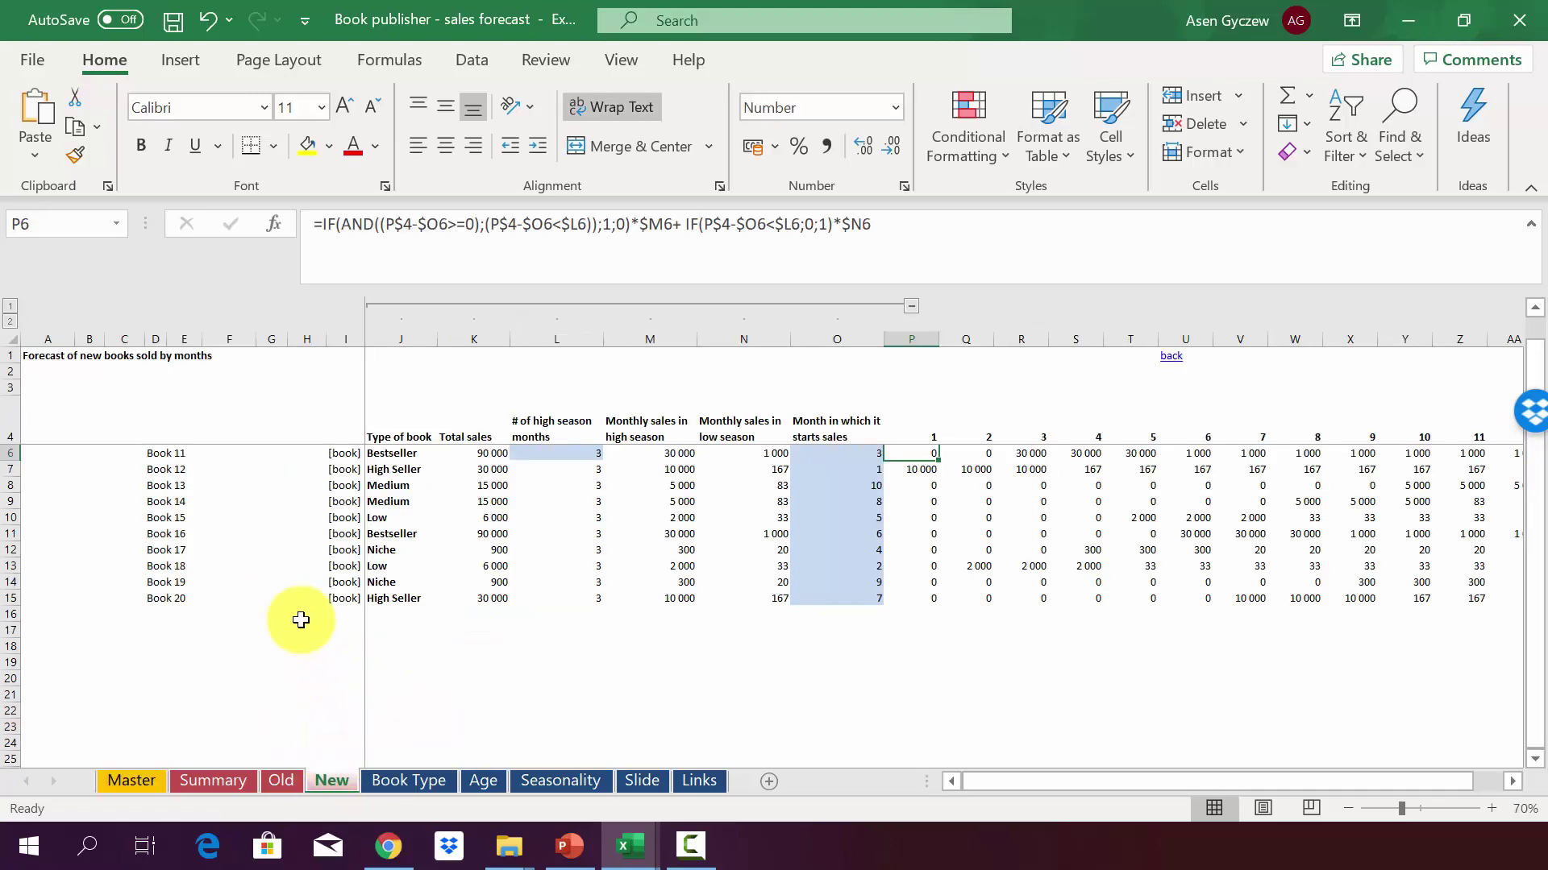
{"action": "left_click", "coordinate": [159, 338]}
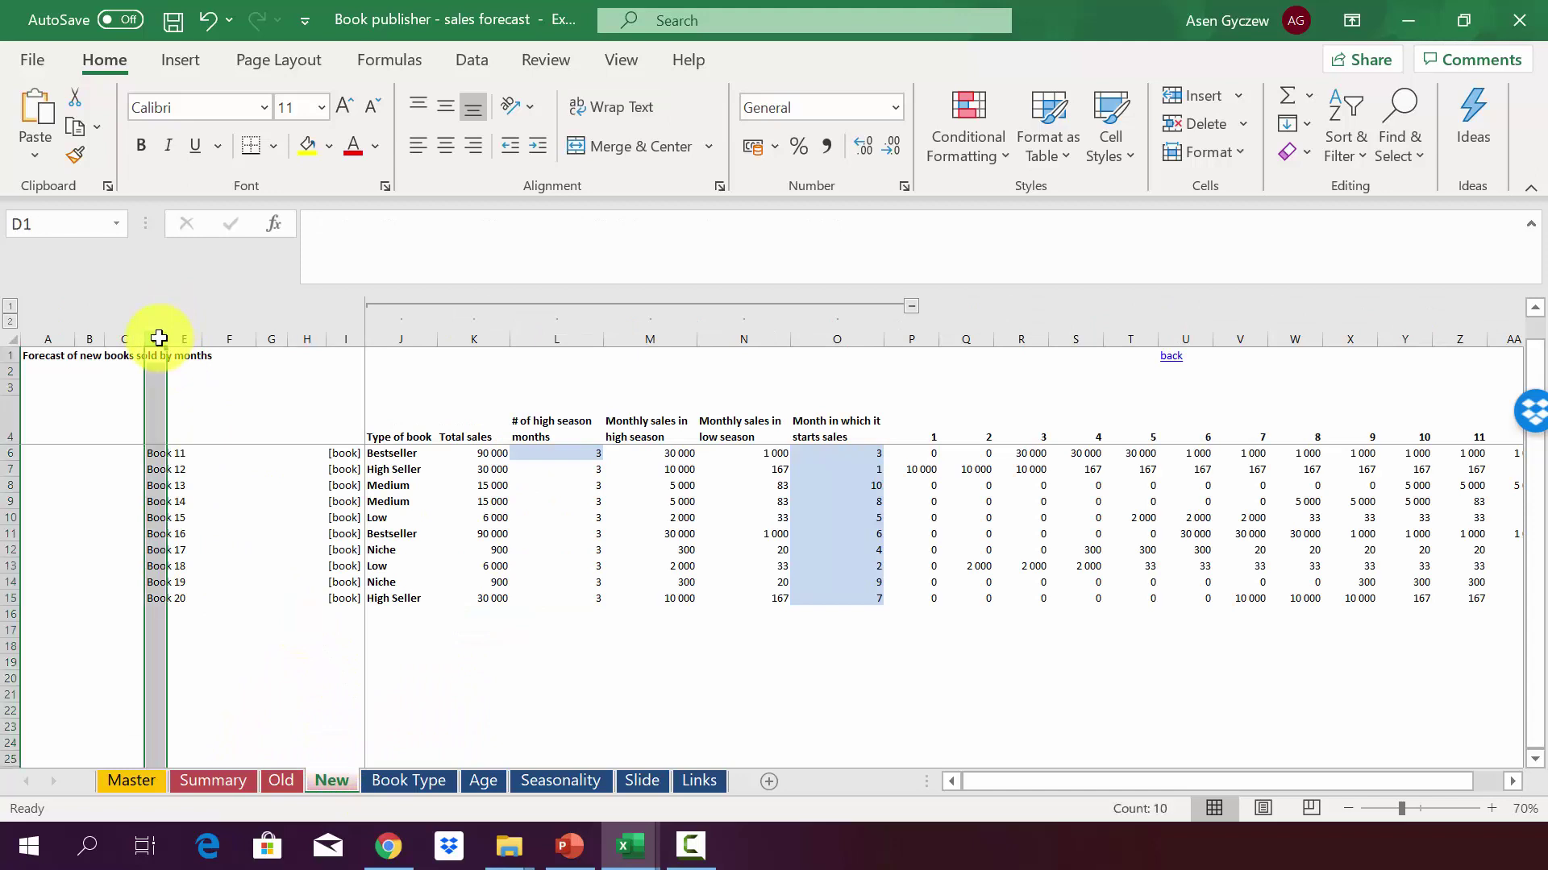
{"action": "left_click", "coordinate": [9, 453]}
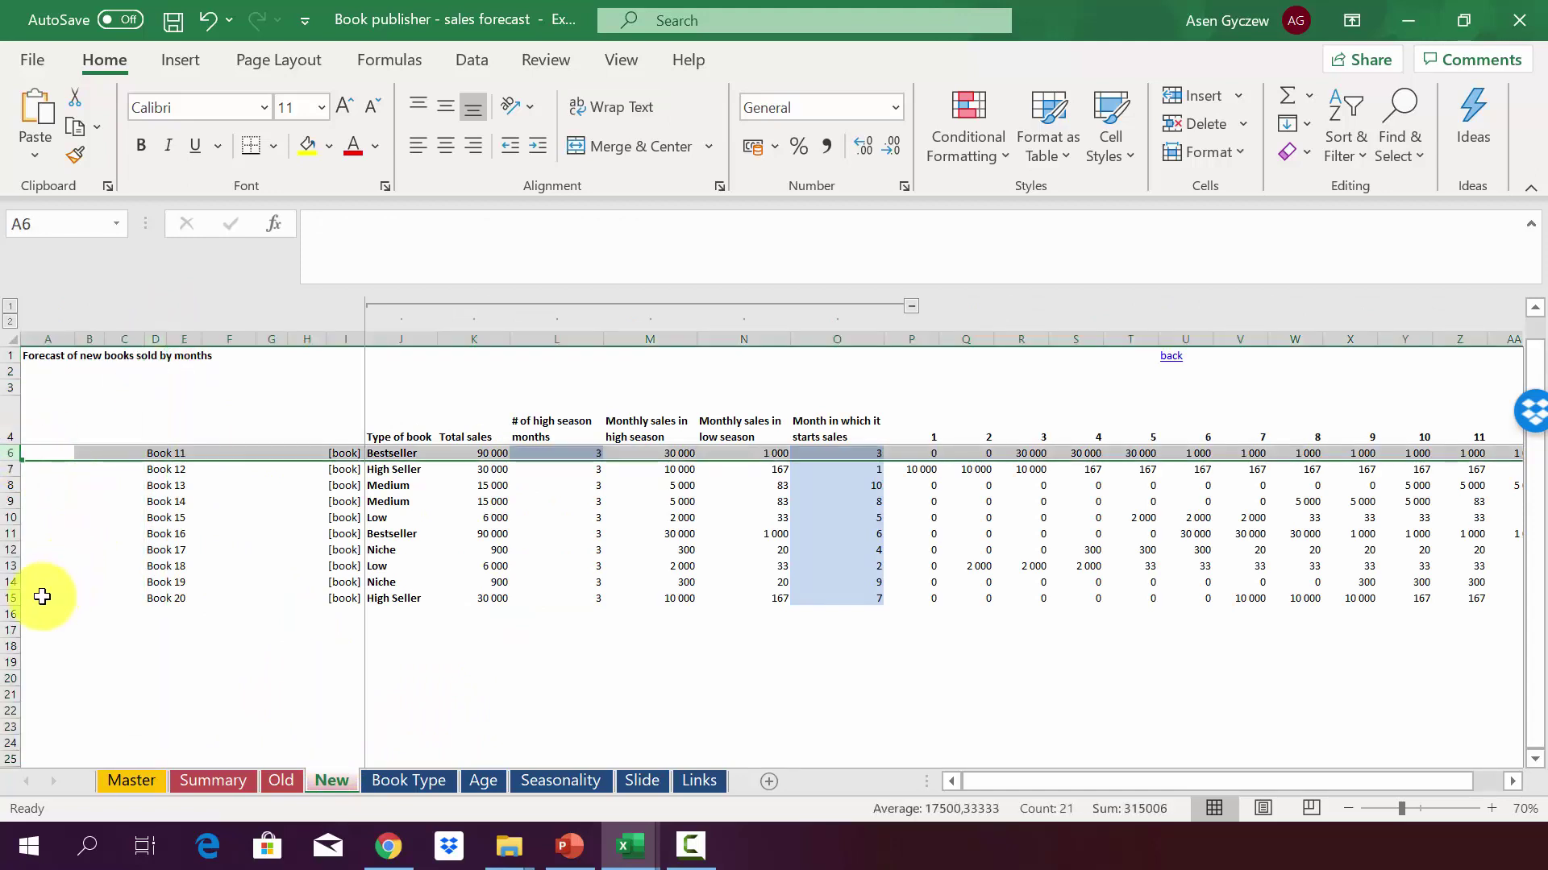
{"action": "left_click", "coordinate": [10, 598]}
{"action": "left_click", "coordinate": [305, 452]}
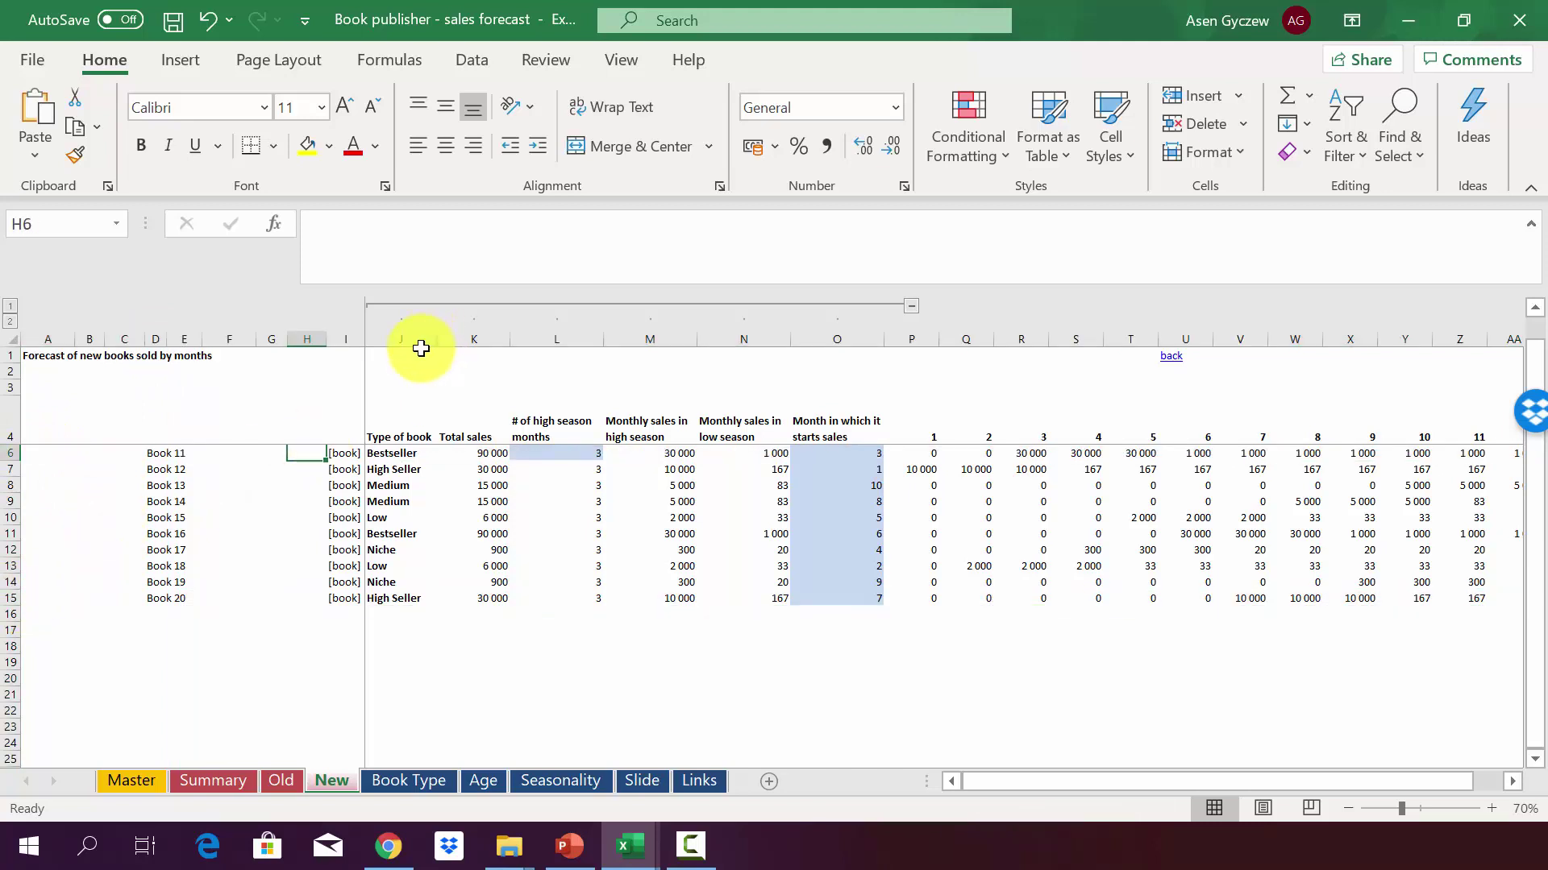
{"action": "left_click", "coordinate": [418, 332]}
{"action": "left_click", "coordinate": [409, 451]}
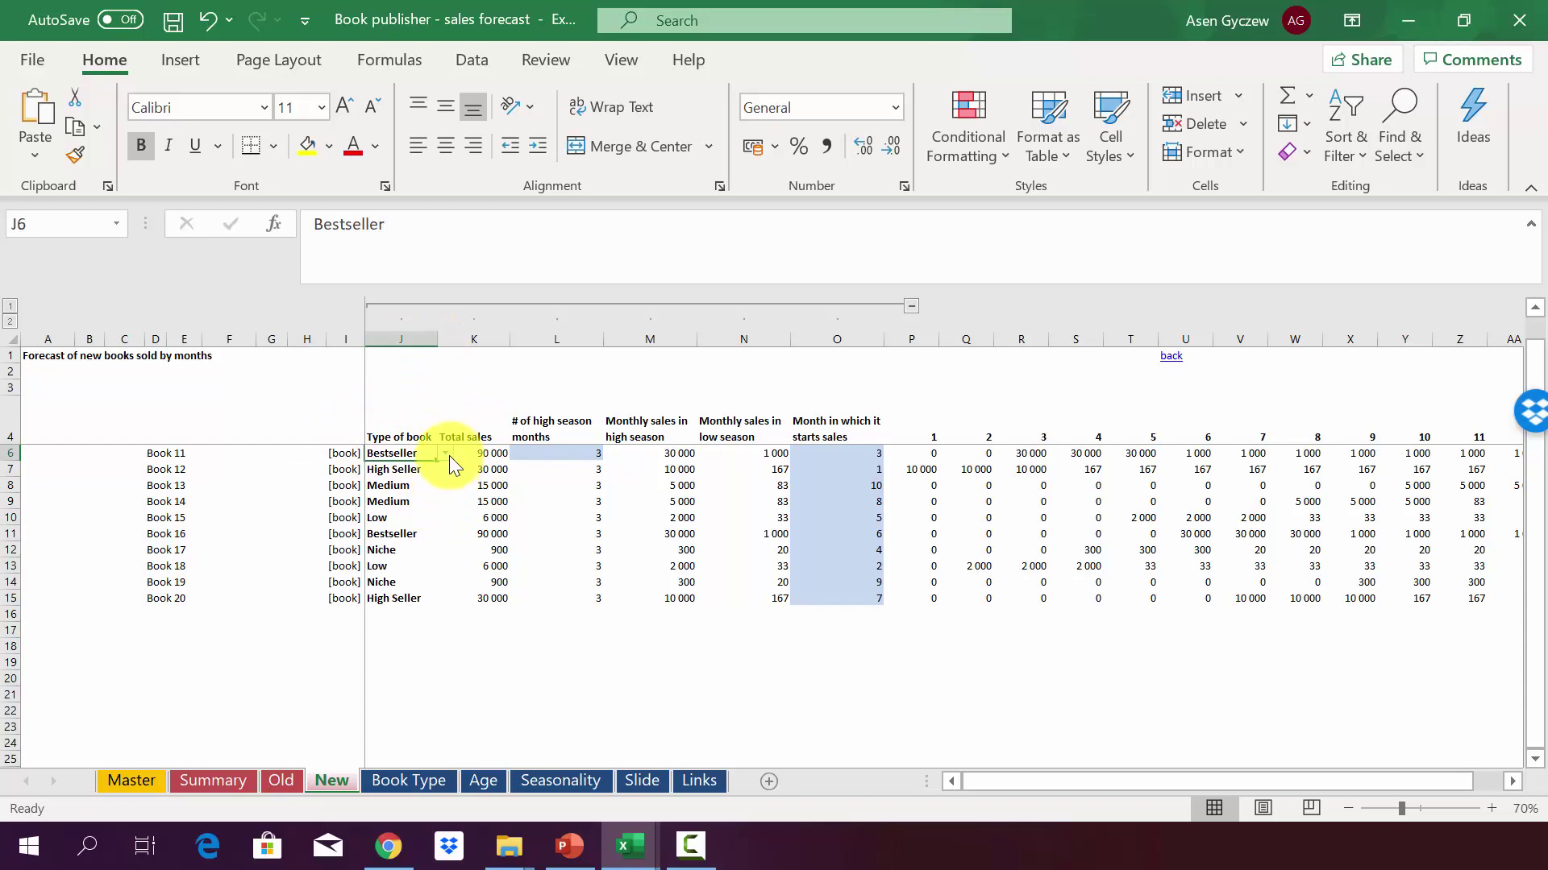
{"action": "left_click", "coordinate": [446, 454]}
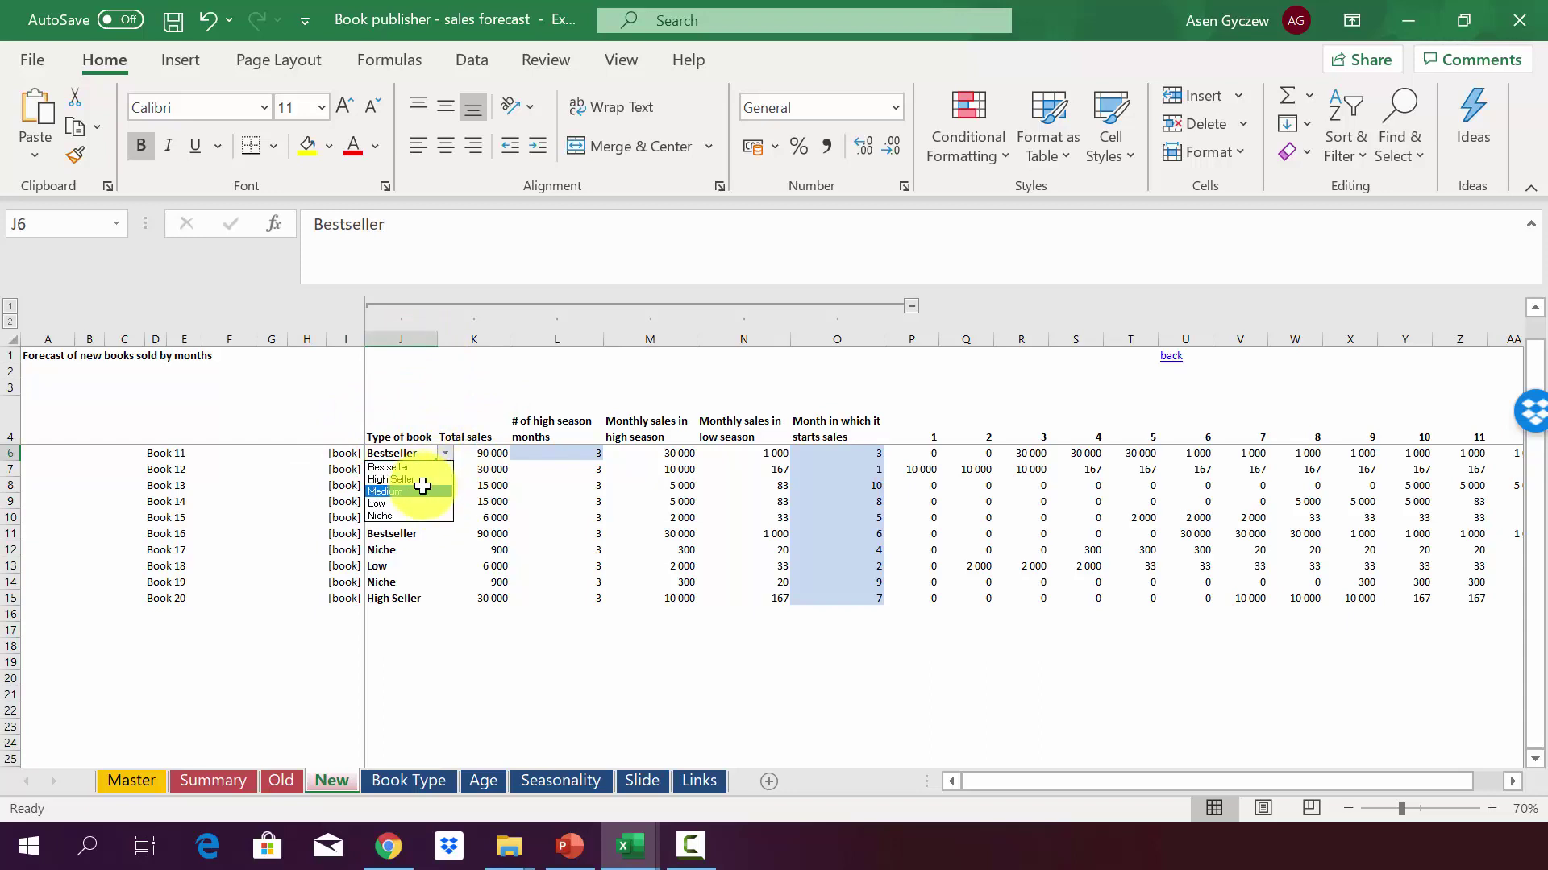
{"action": "key", "text": "Escape"}
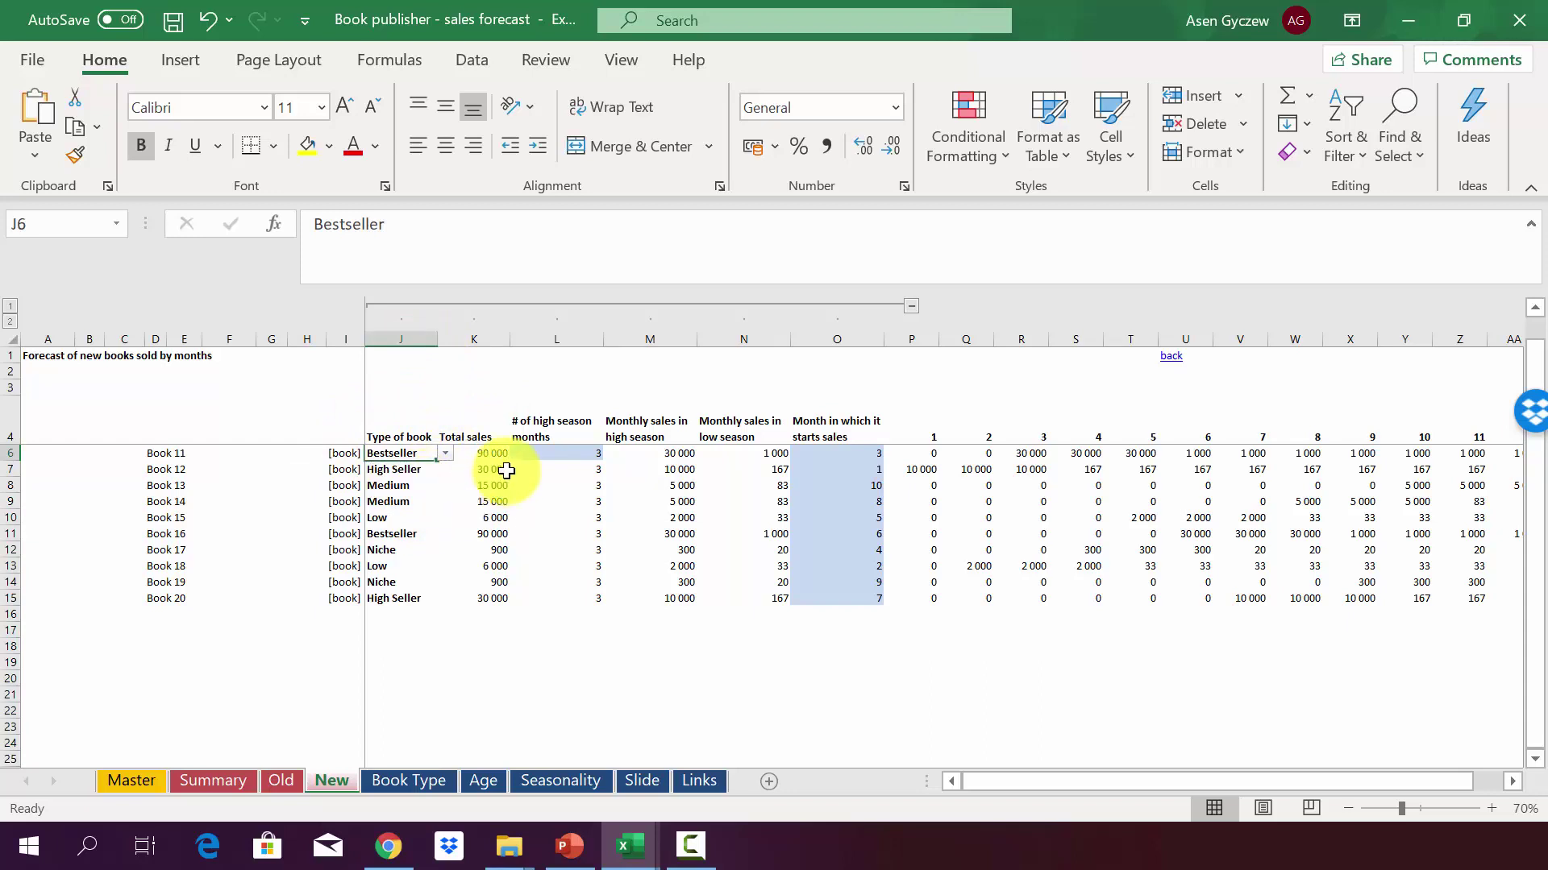
{"action": "left_click", "coordinate": [445, 453]}
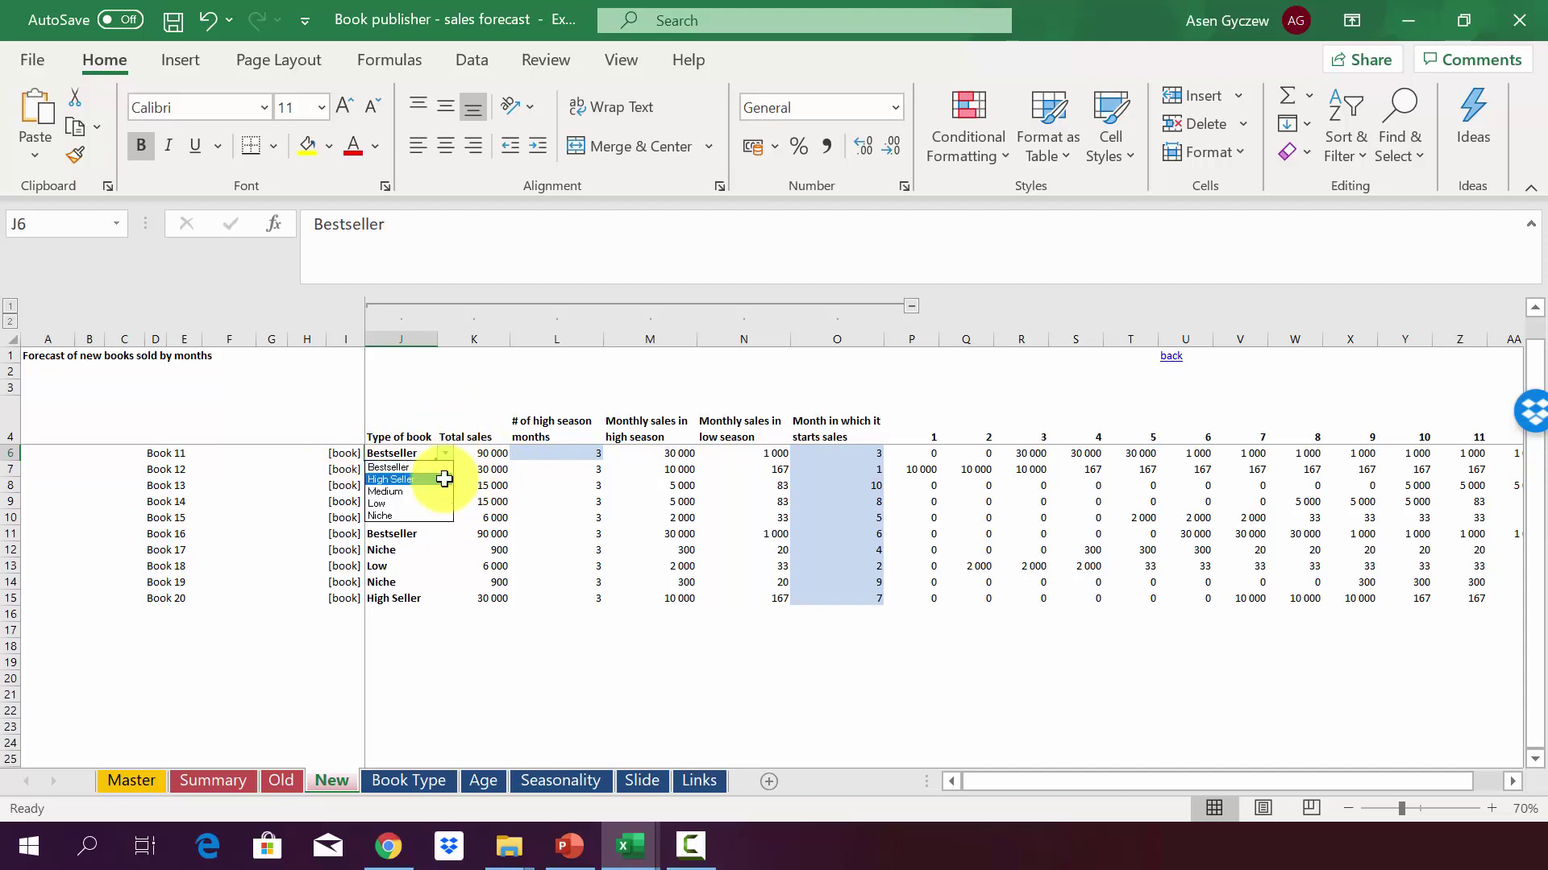
{"action": "key", "text": "Escape"}
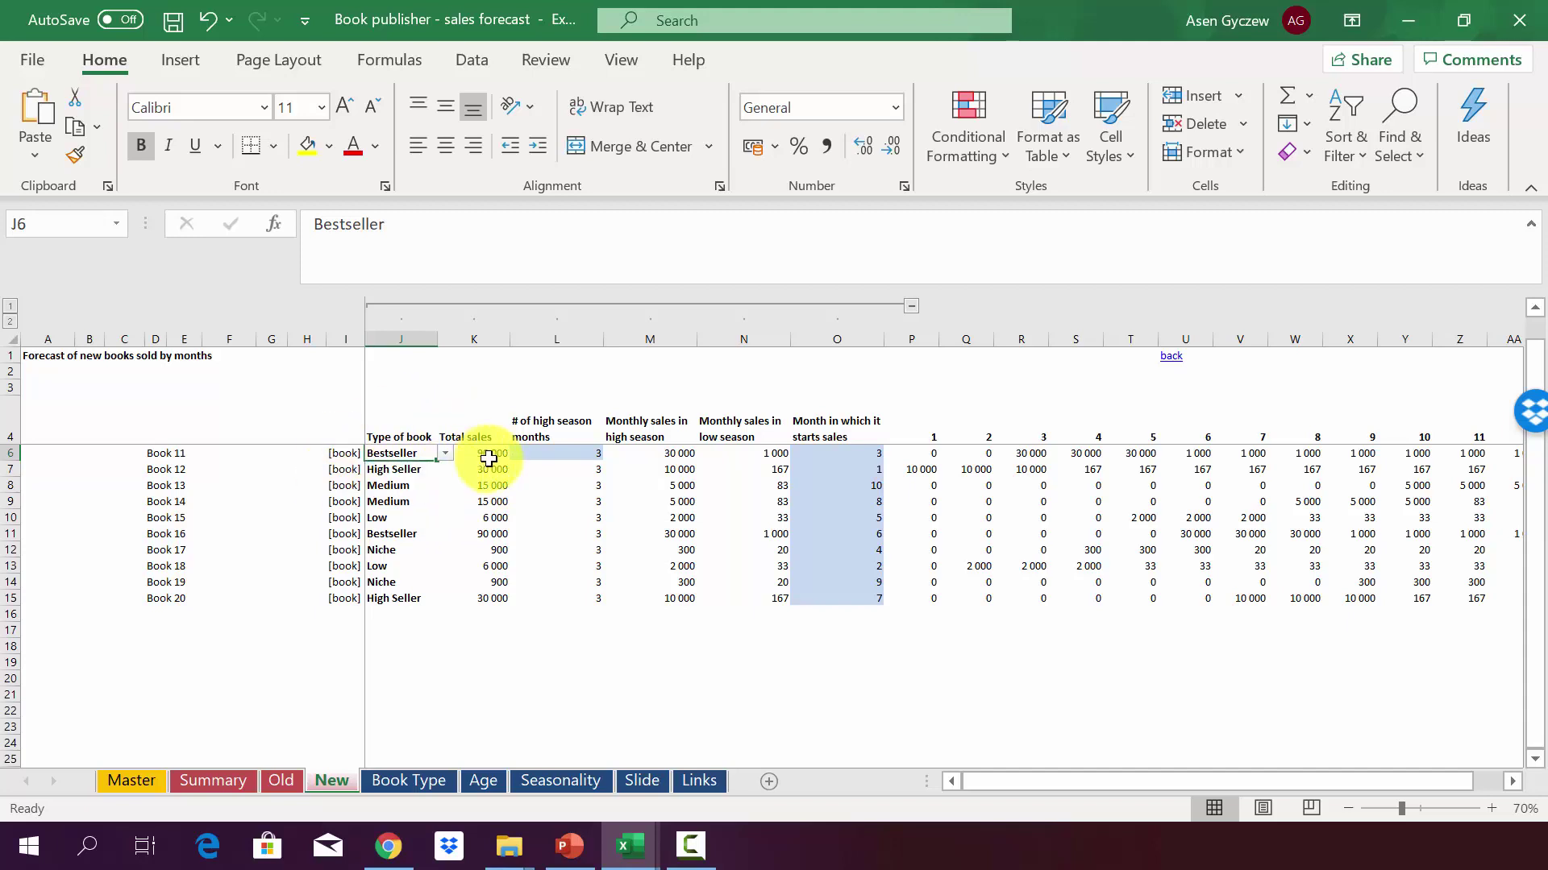
{"action": "left_click", "coordinate": [9, 453]}
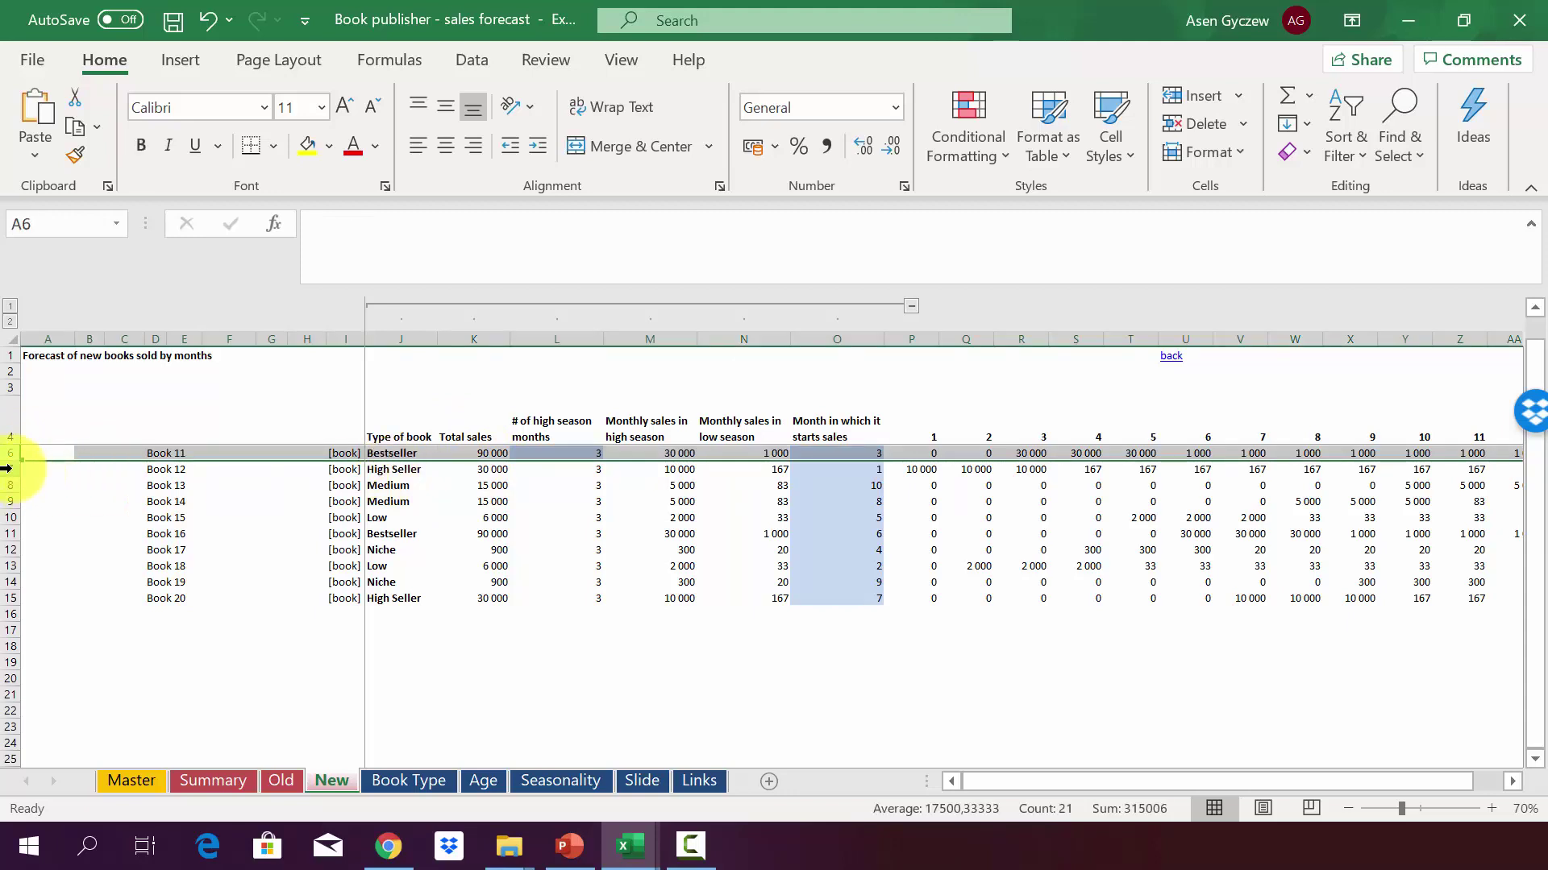
{"action": "left_click", "coordinate": [7, 469]}
{"action": "left_click", "coordinate": [401, 450]}
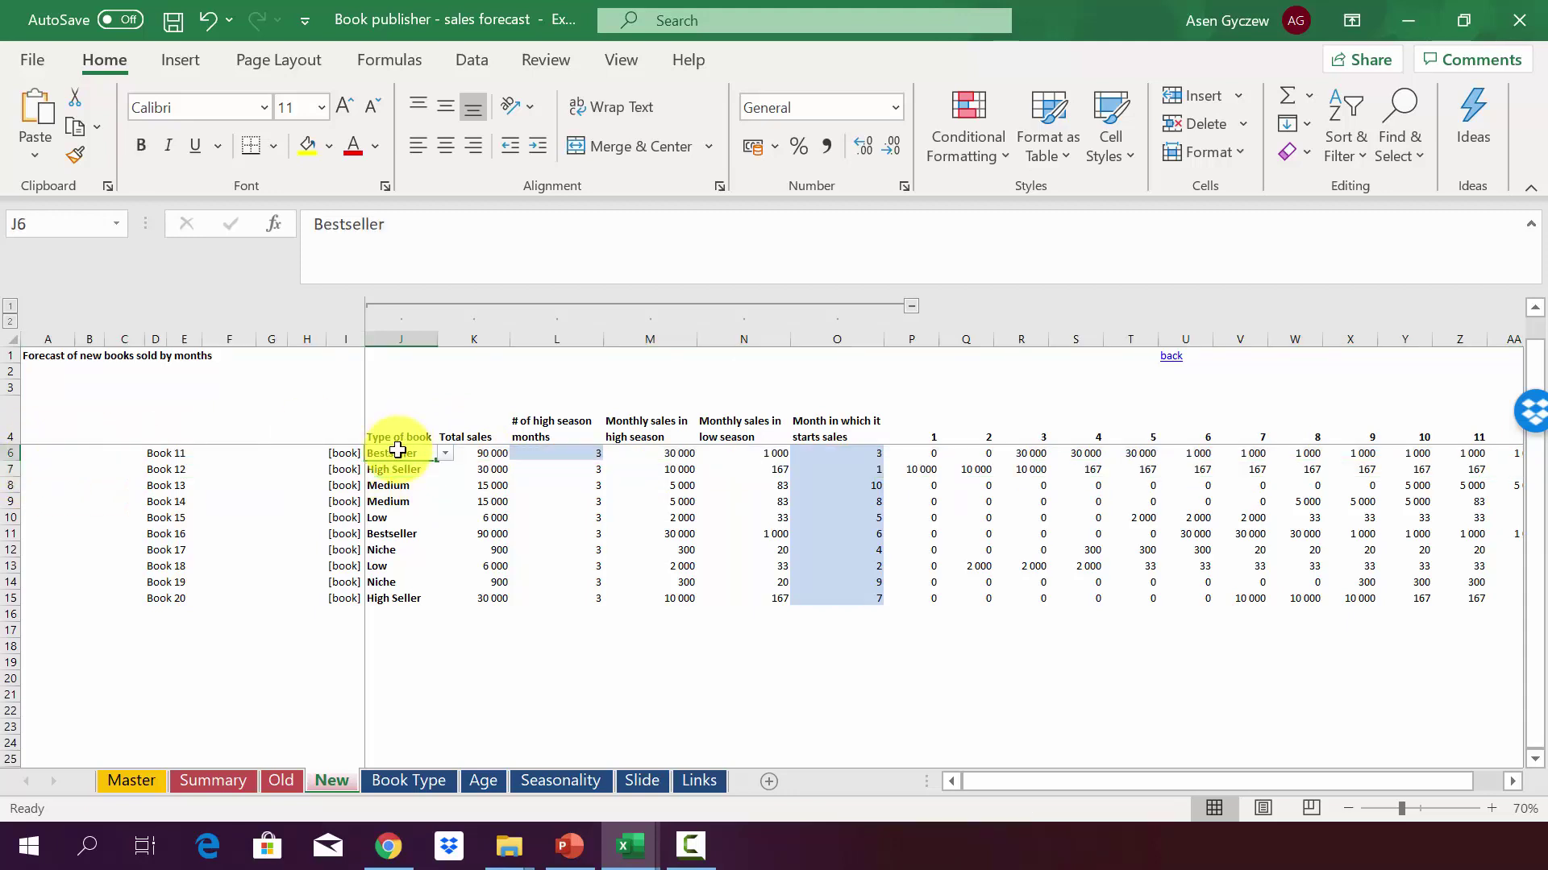
{"action": "left_click", "coordinate": [445, 453]}
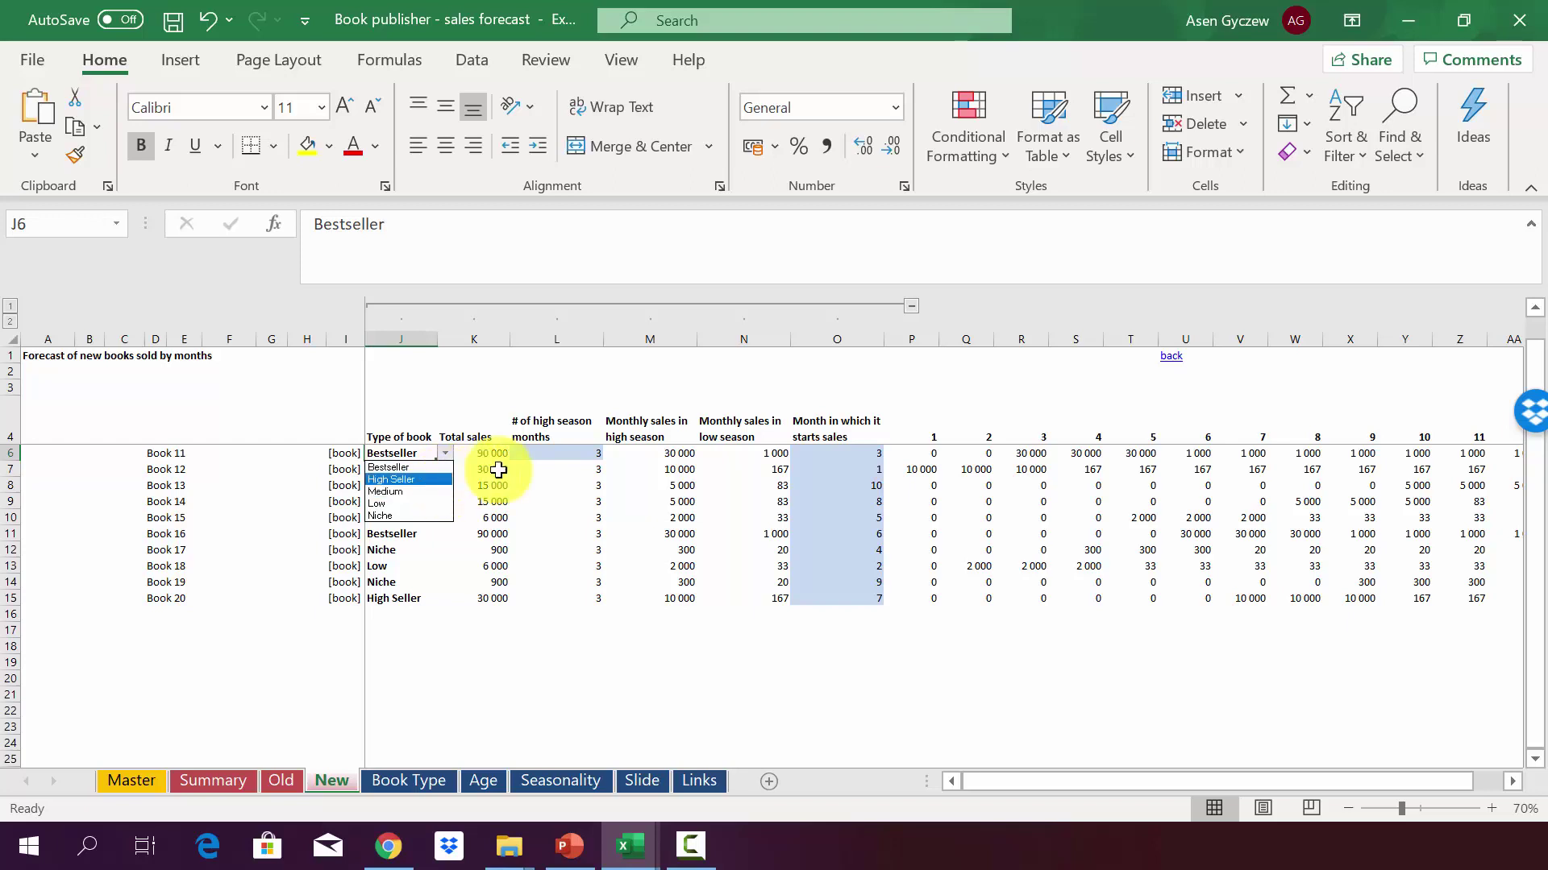
{"action": "key", "text": "Escape"}
{"action": "left_click", "coordinate": [394, 340]}
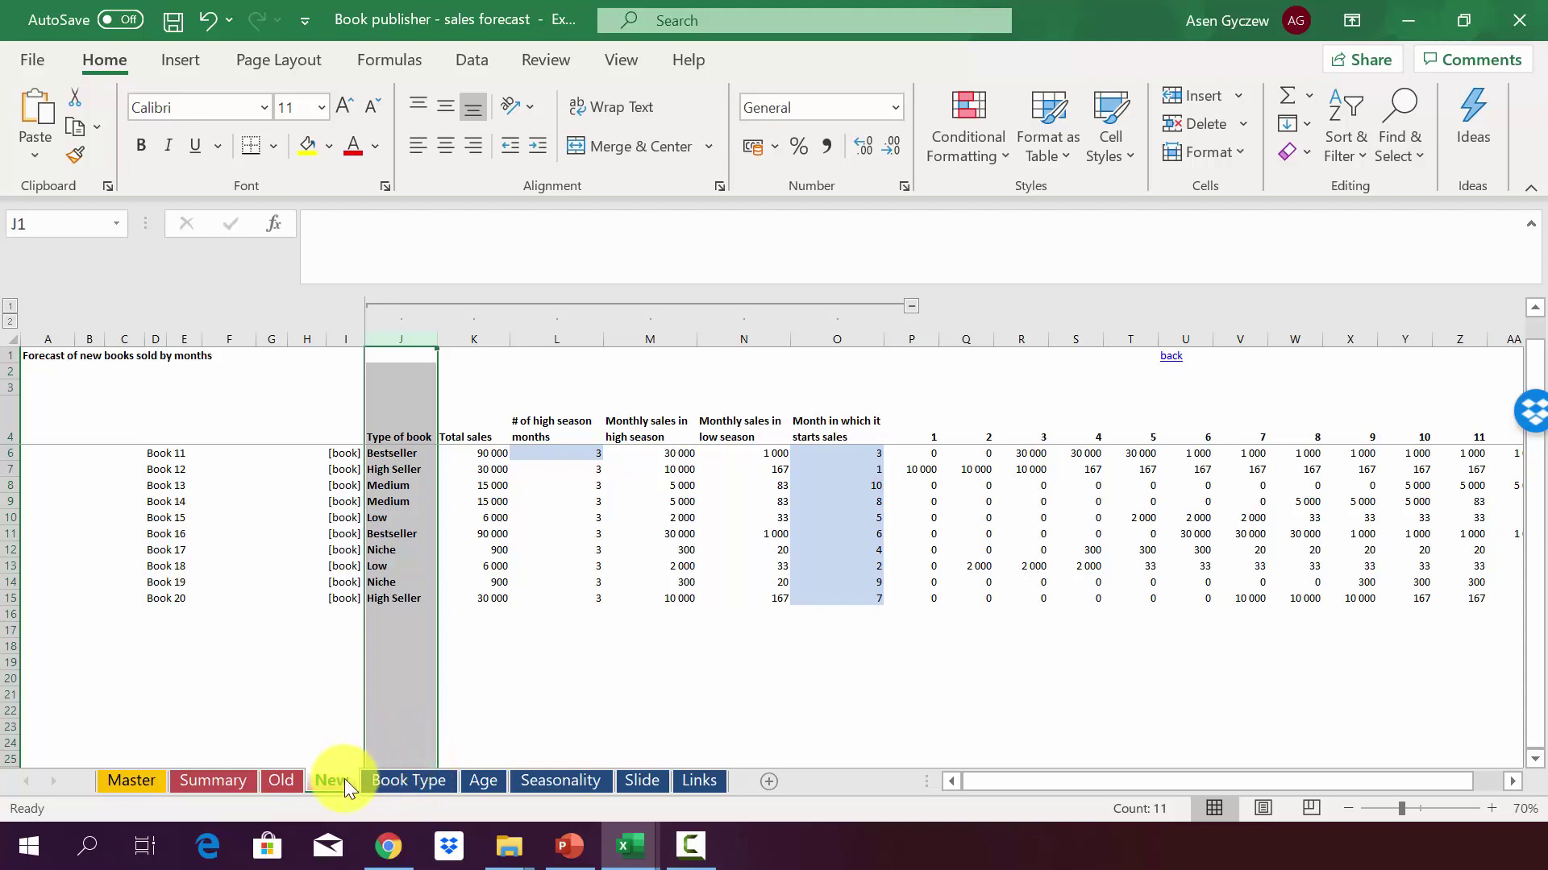
{"action": "left_click", "coordinate": [476, 332]}
{"action": "left_click", "coordinate": [473, 456]}
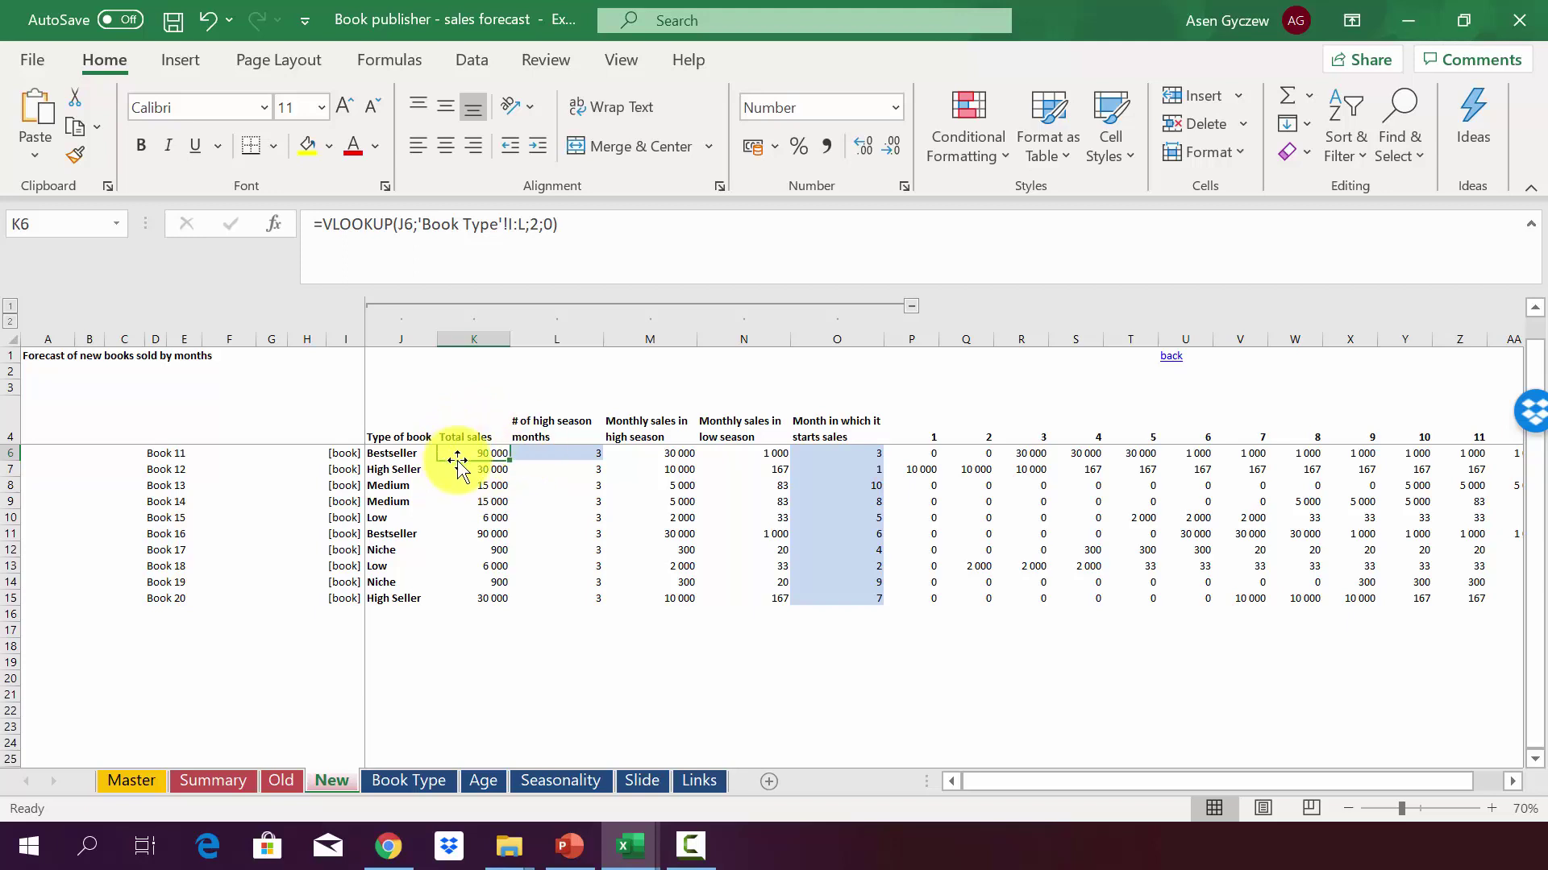
{"action": "left_click", "coordinate": [556, 337]}
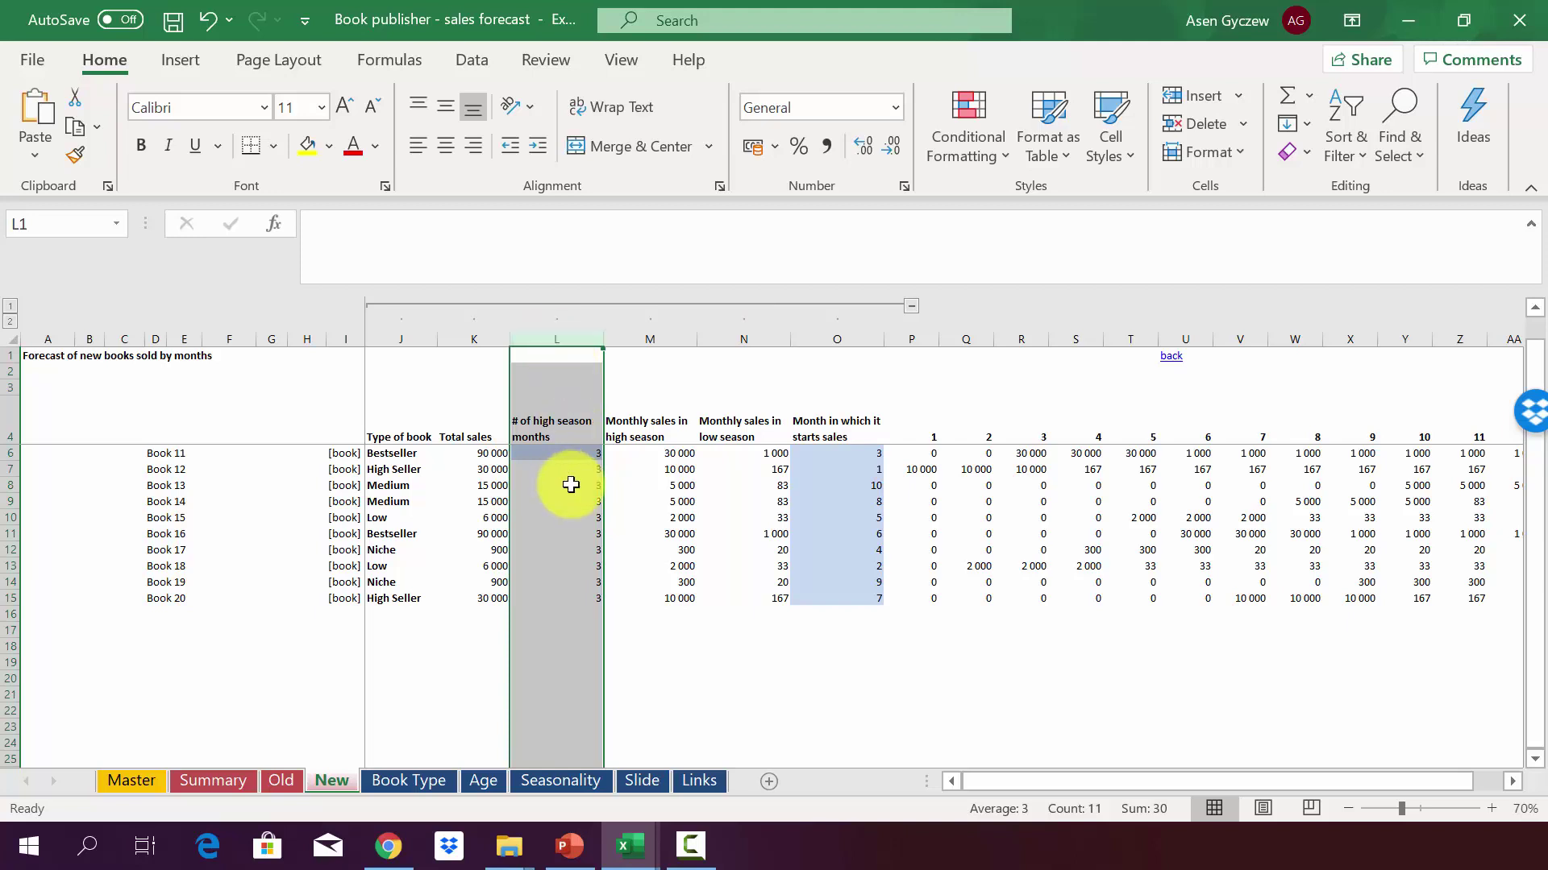
{"action": "left_click", "coordinate": [572, 450]}
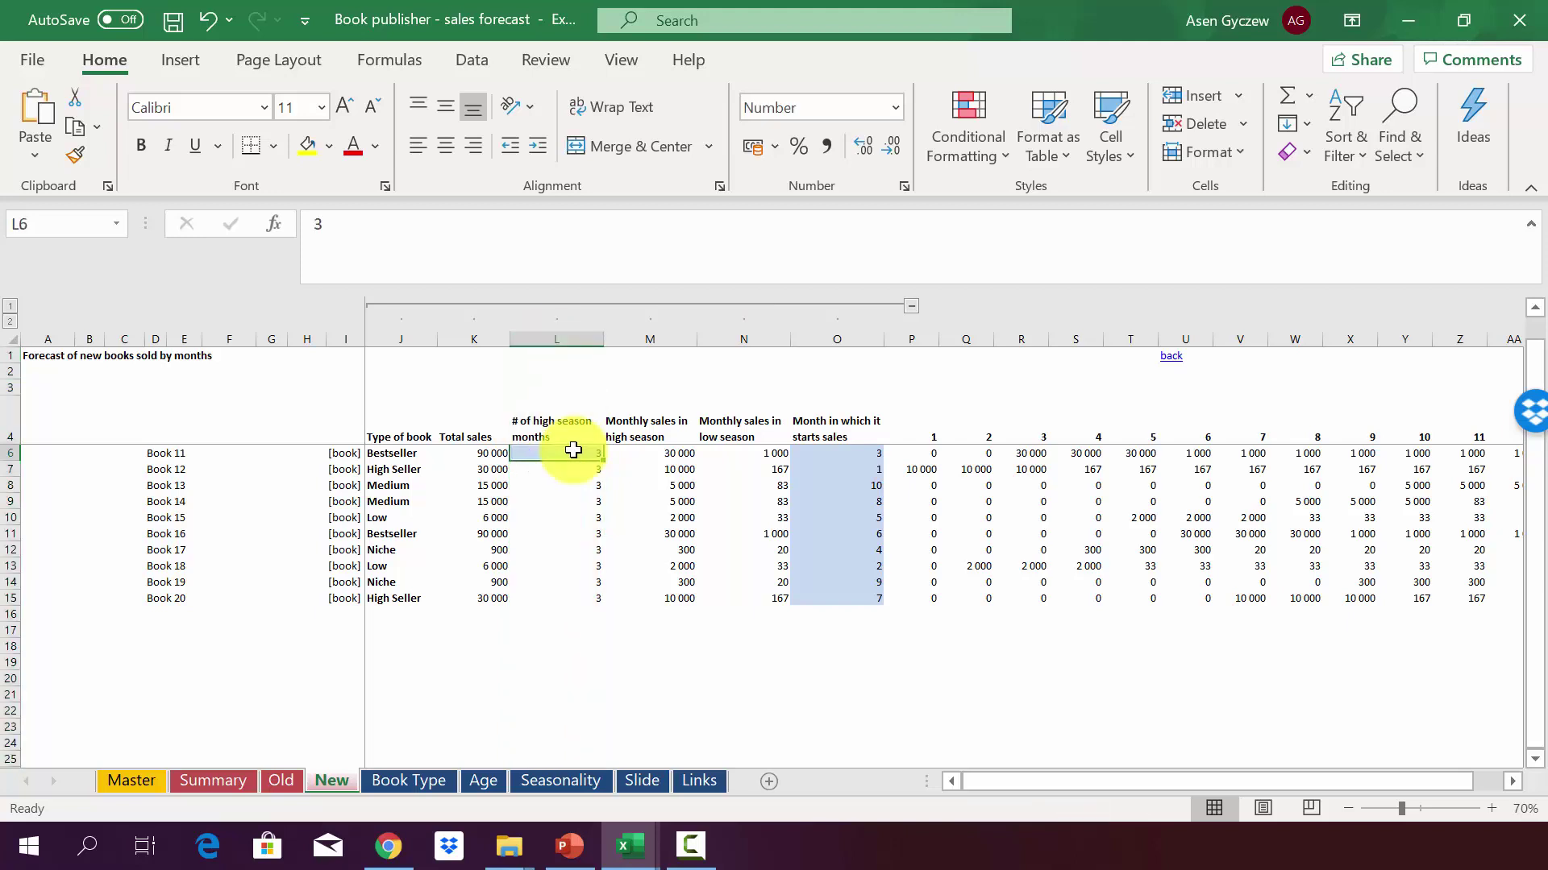
{"action": "left_click", "coordinate": [657, 337]}
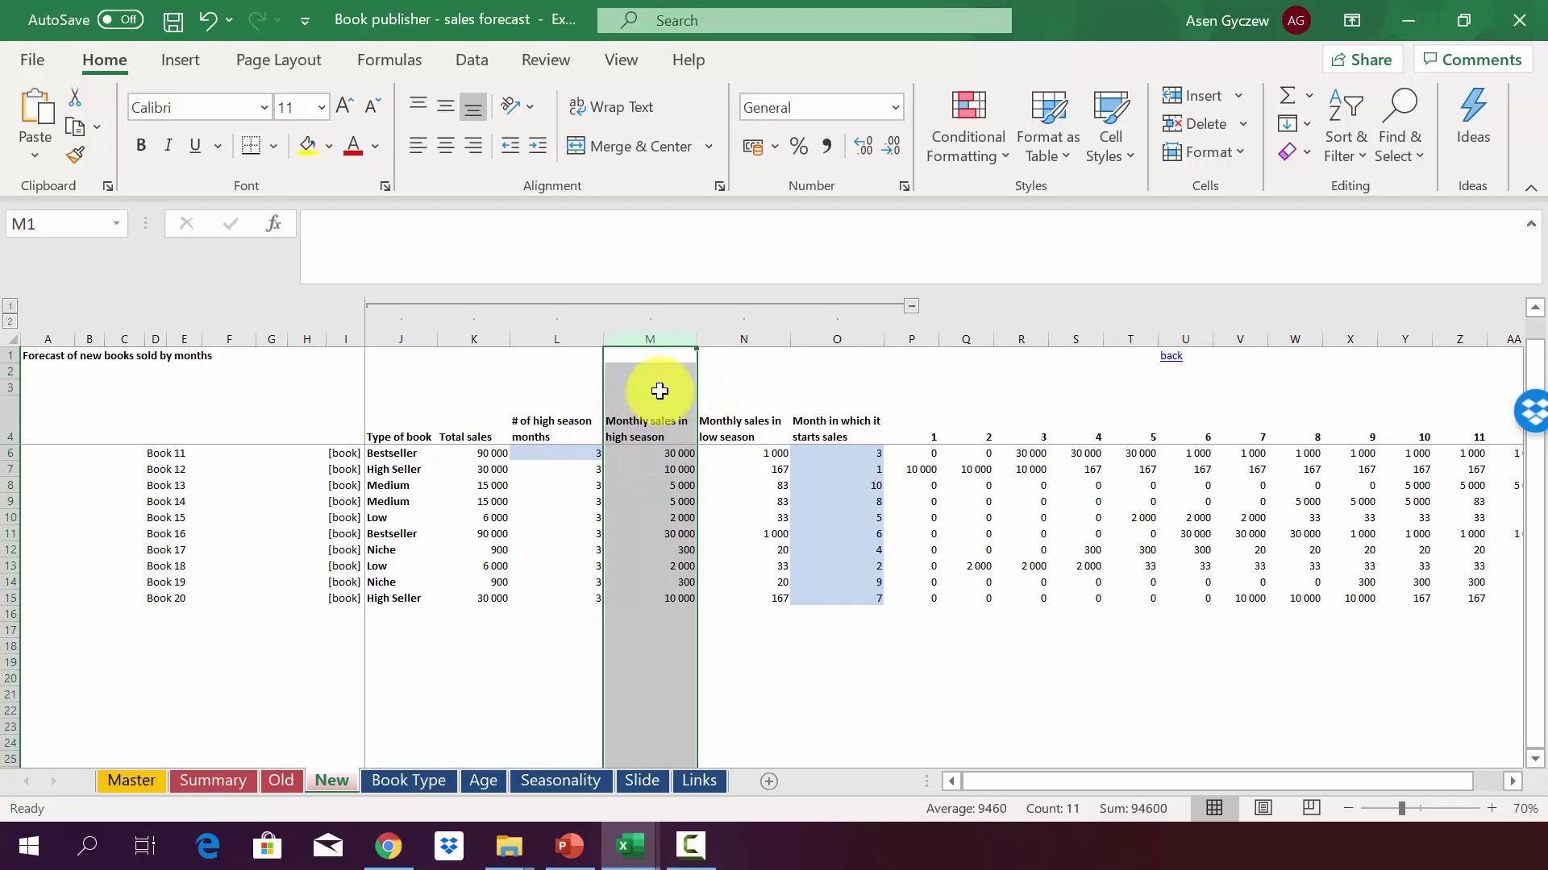
{"action": "left_click", "coordinate": [645, 451]}
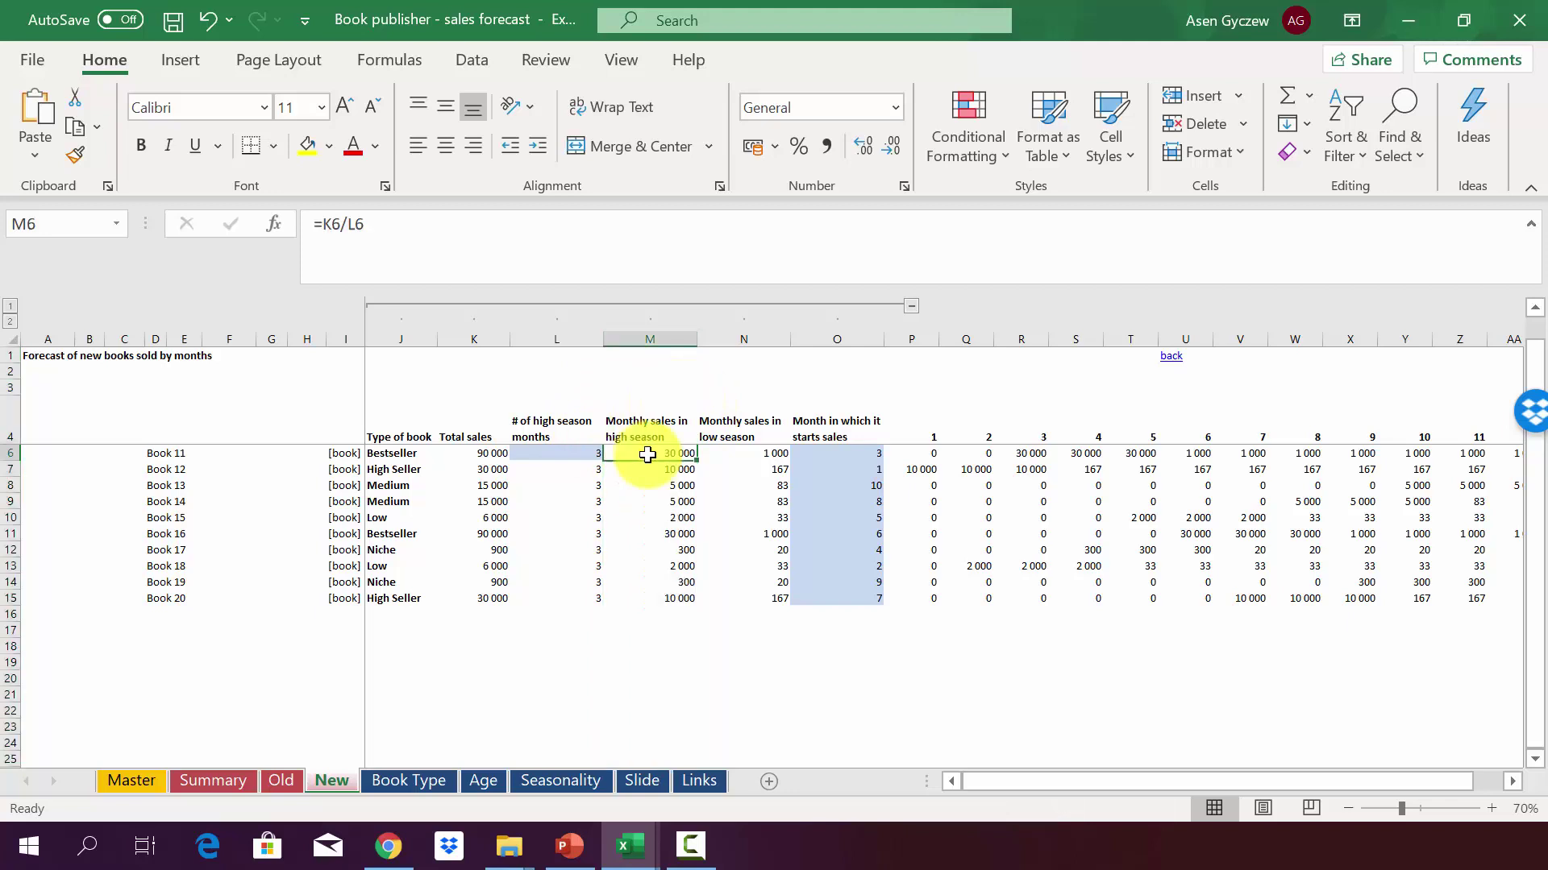
{"action": "left_click", "coordinate": [466, 449]}
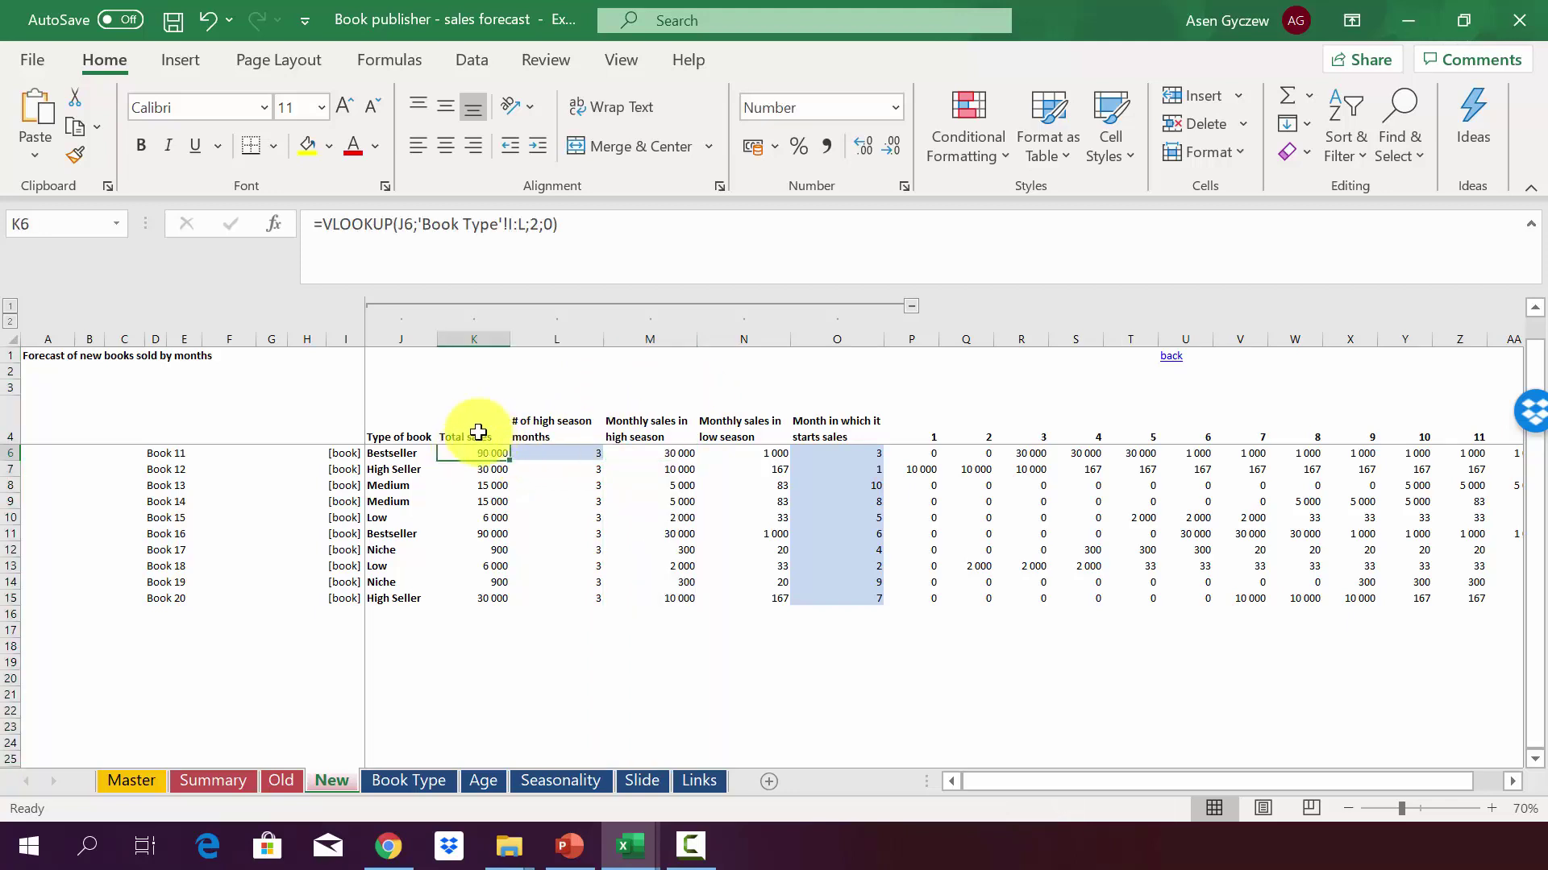
{"action": "left_click", "coordinate": [560, 453]}
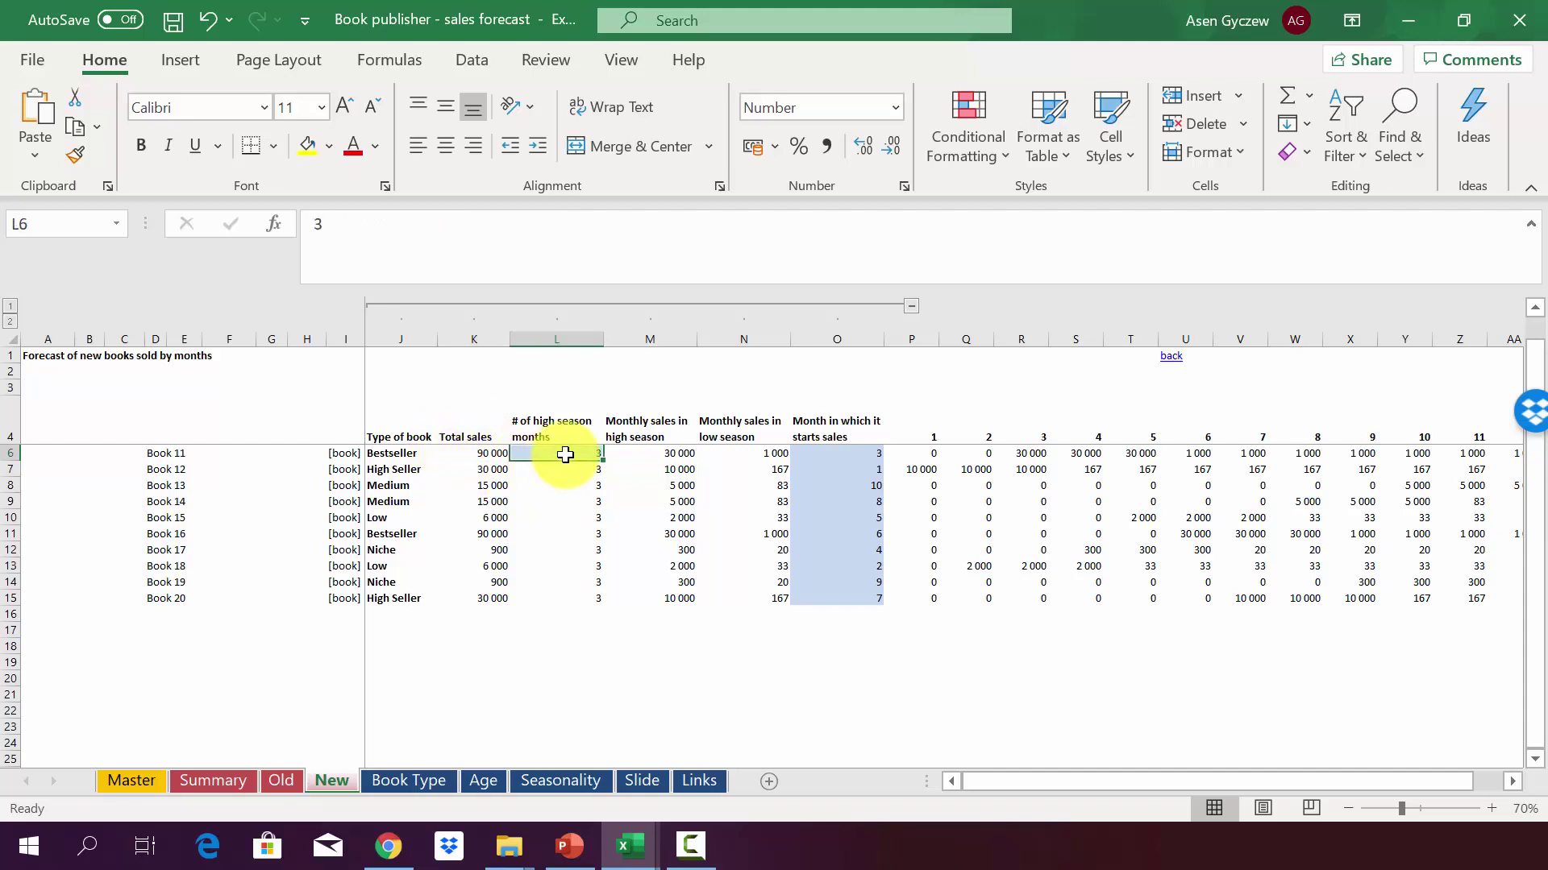
{"action": "left_click", "coordinate": [635, 456]}
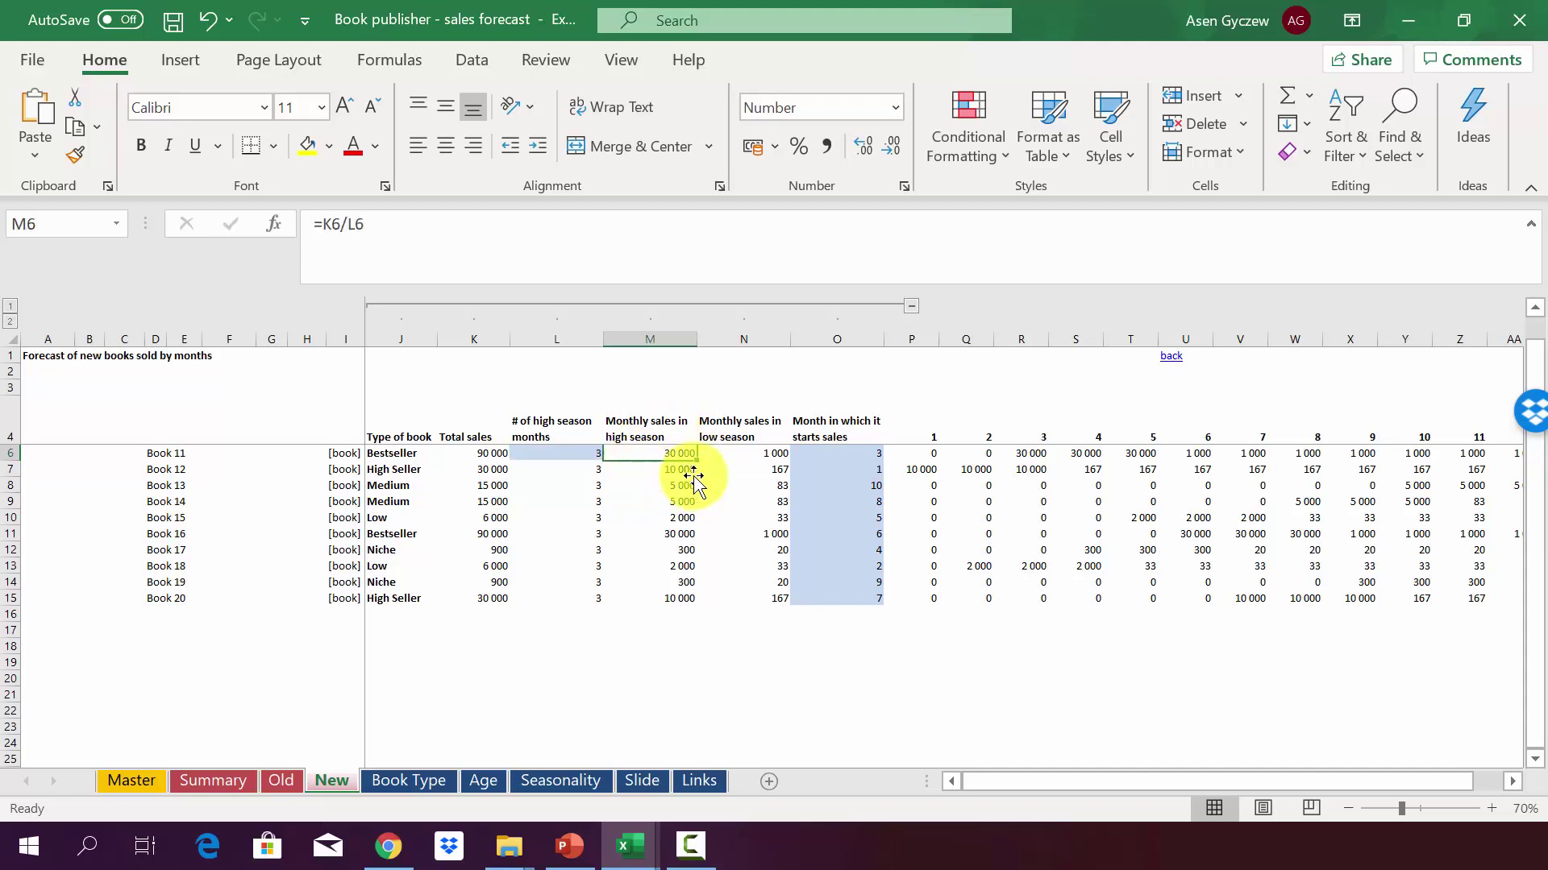
{"action": "left_click", "coordinate": [728, 454]}
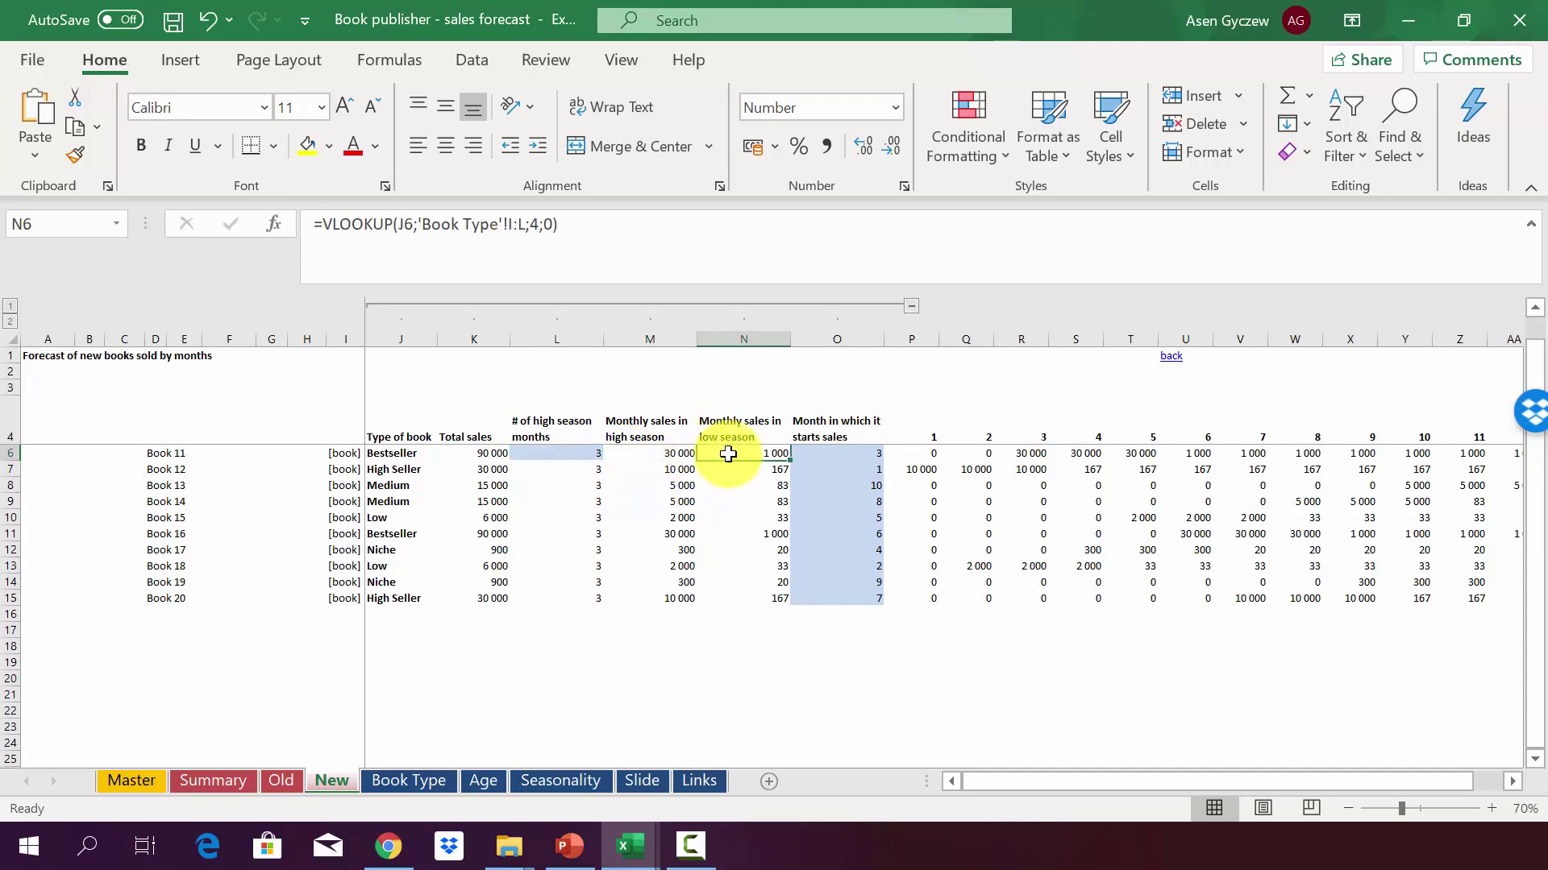
{"action": "left_click", "coordinate": [729, 338]}
{"action": "left_click", "coordinate": [443, 780]}
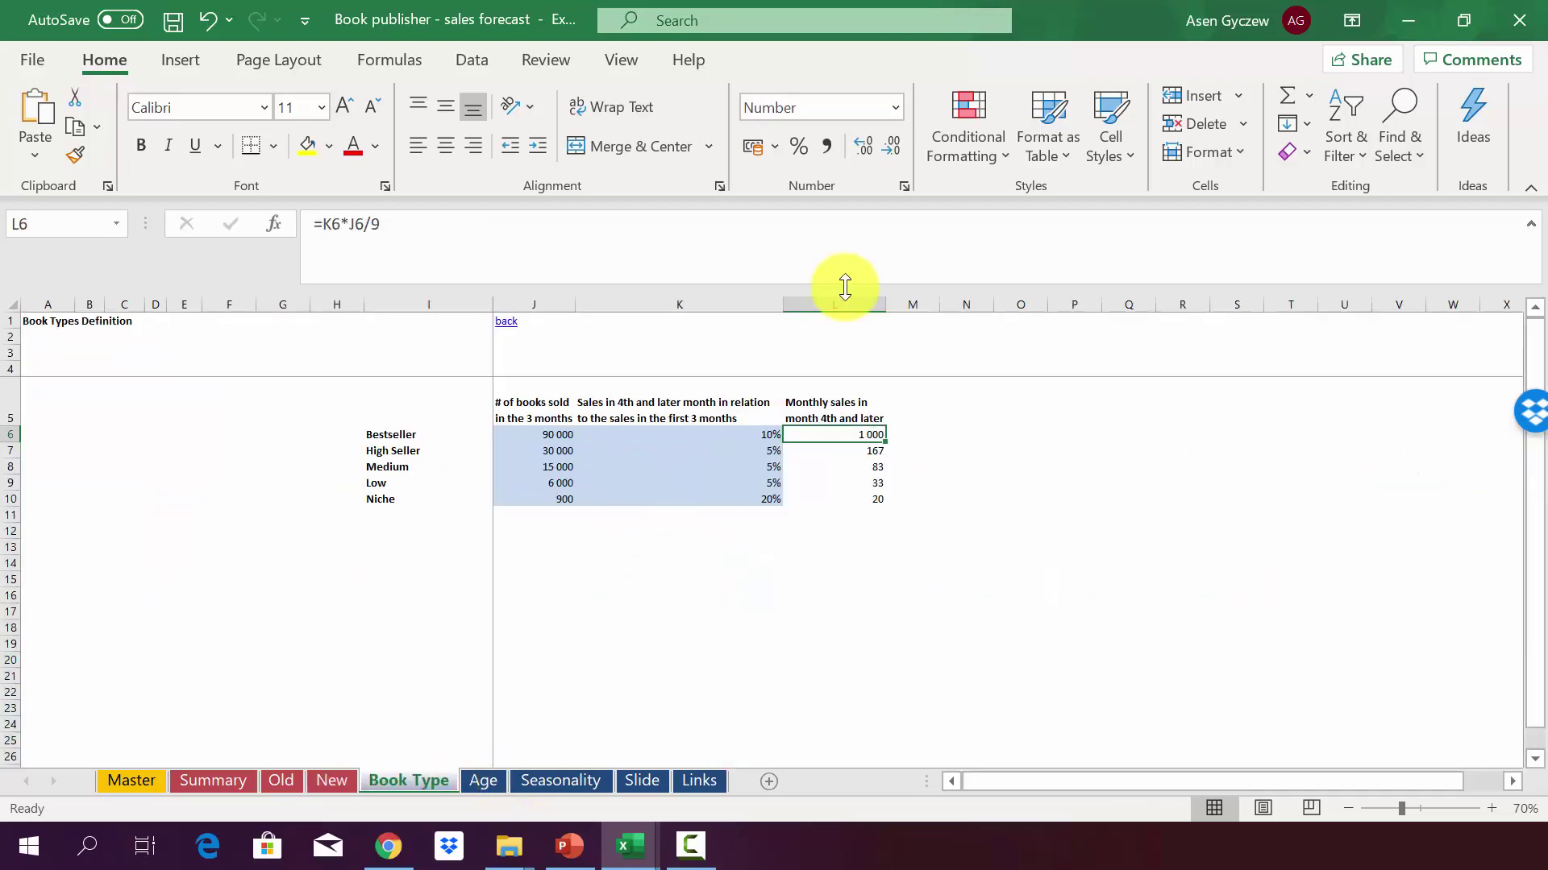
{"action": "left_click", "coordinate": [833, 300]}
{"action": "left_click", "coordinate": [338, 780]}
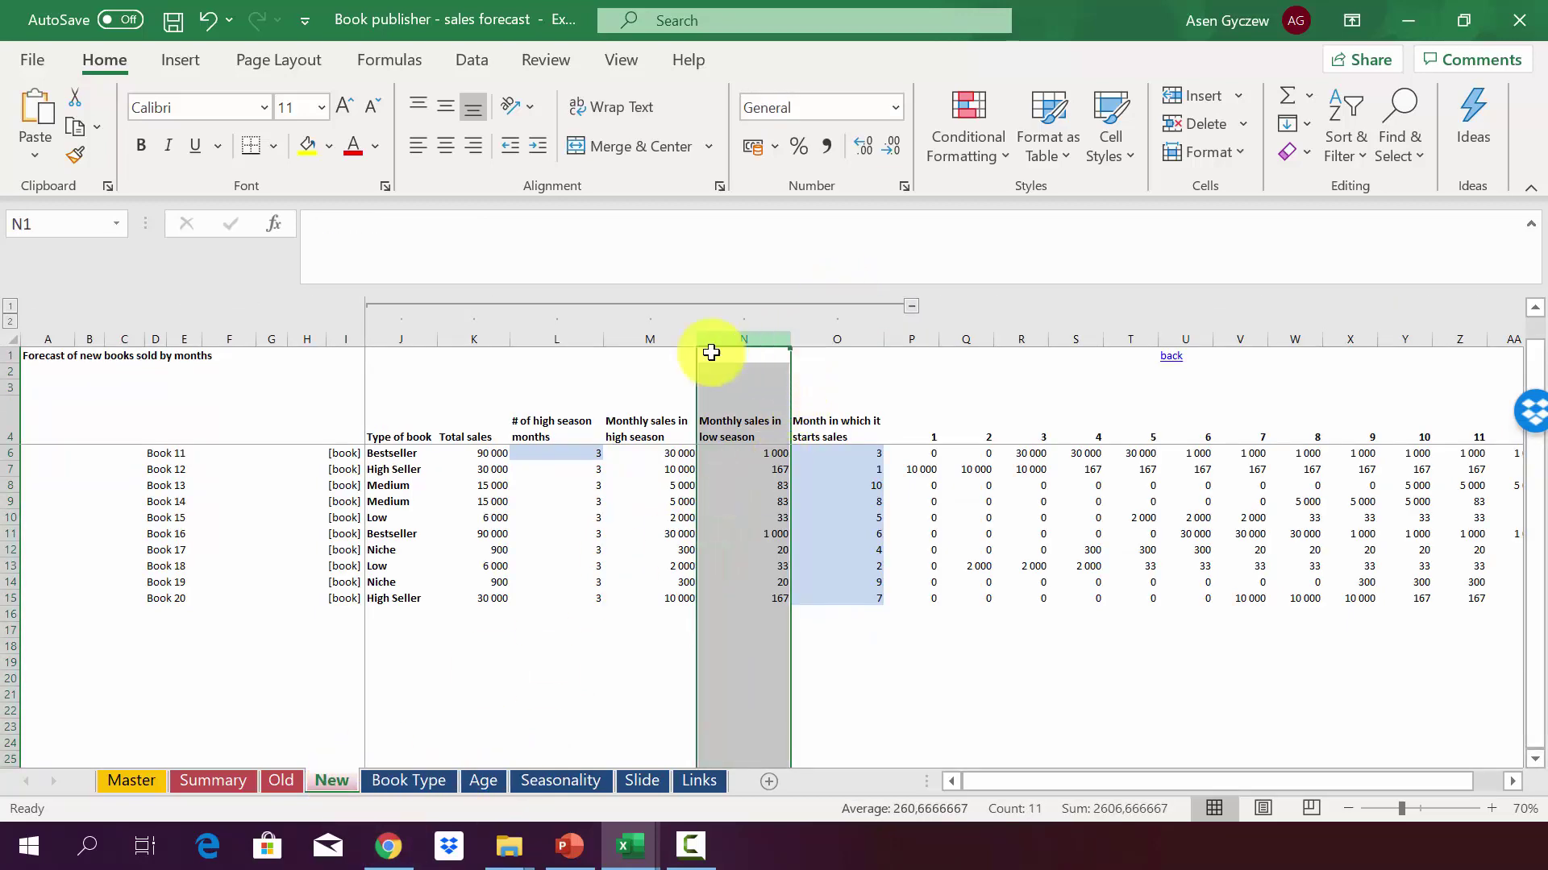
{"action": "left_click", "coordinate": [767, 452]}
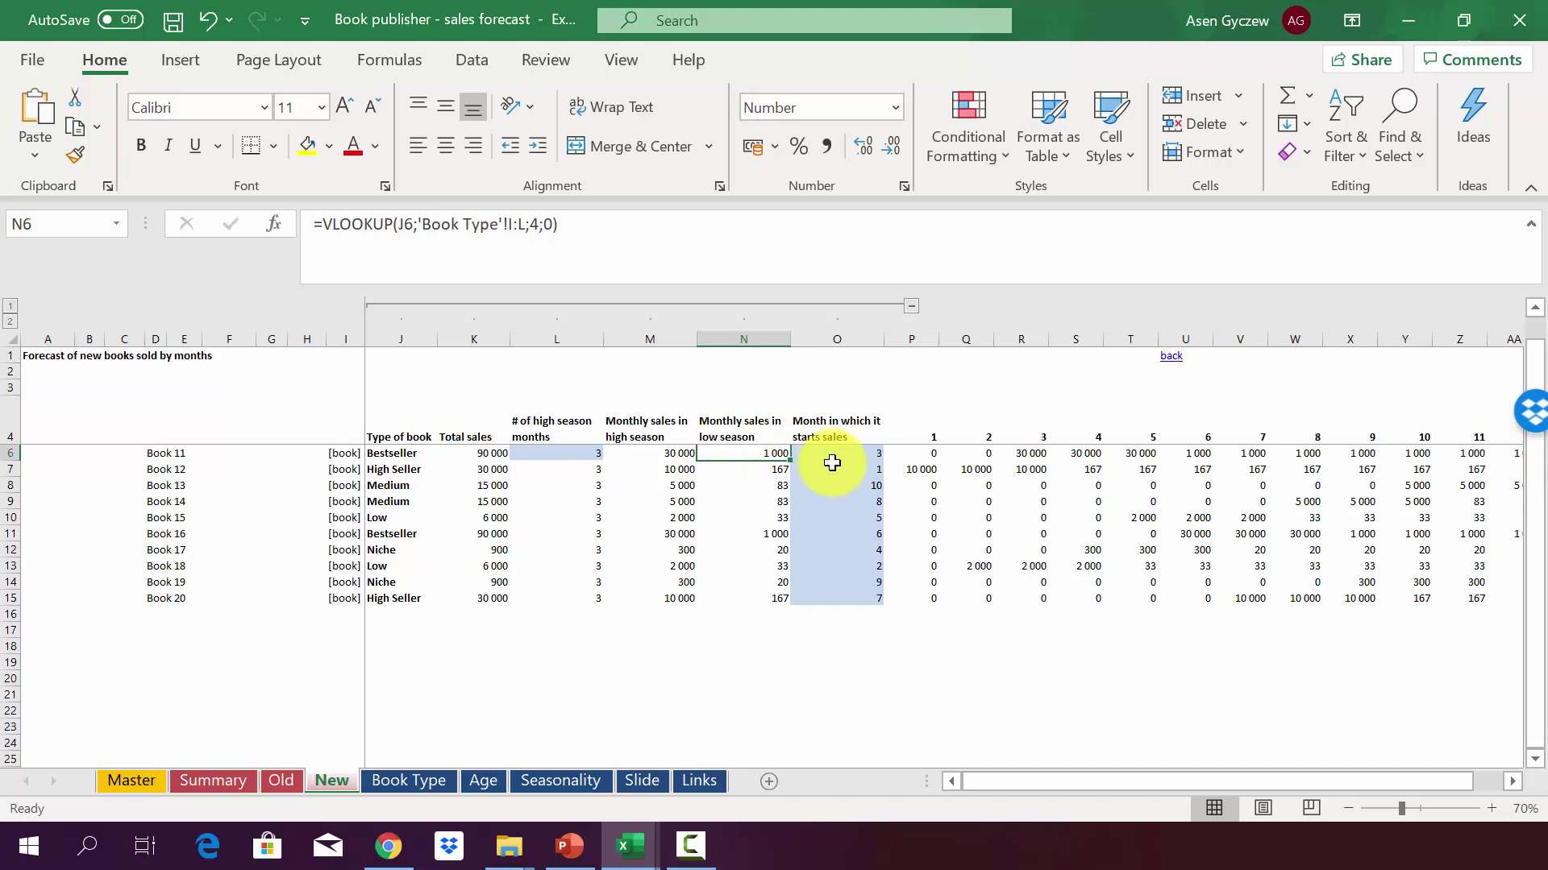
{"action": "key", "text": "Left"}
{"action": "key", "text": "Down"}
{"action": "key", "text": "Down"}
{"action": "key", "text": "Down"}
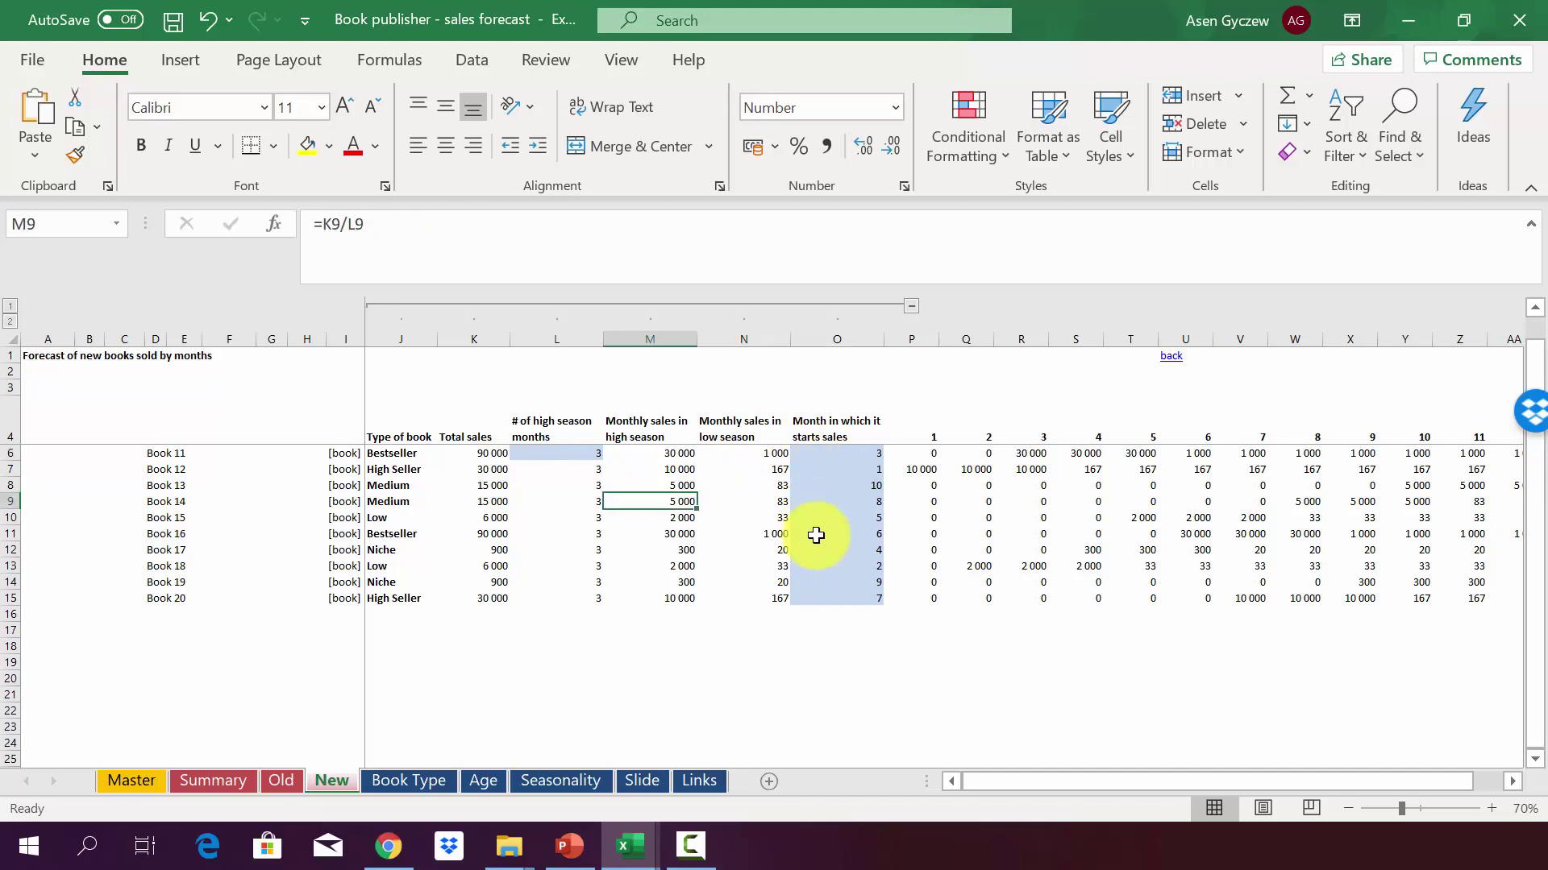
{"action": "left_click", "coordinate": [854, 337]}
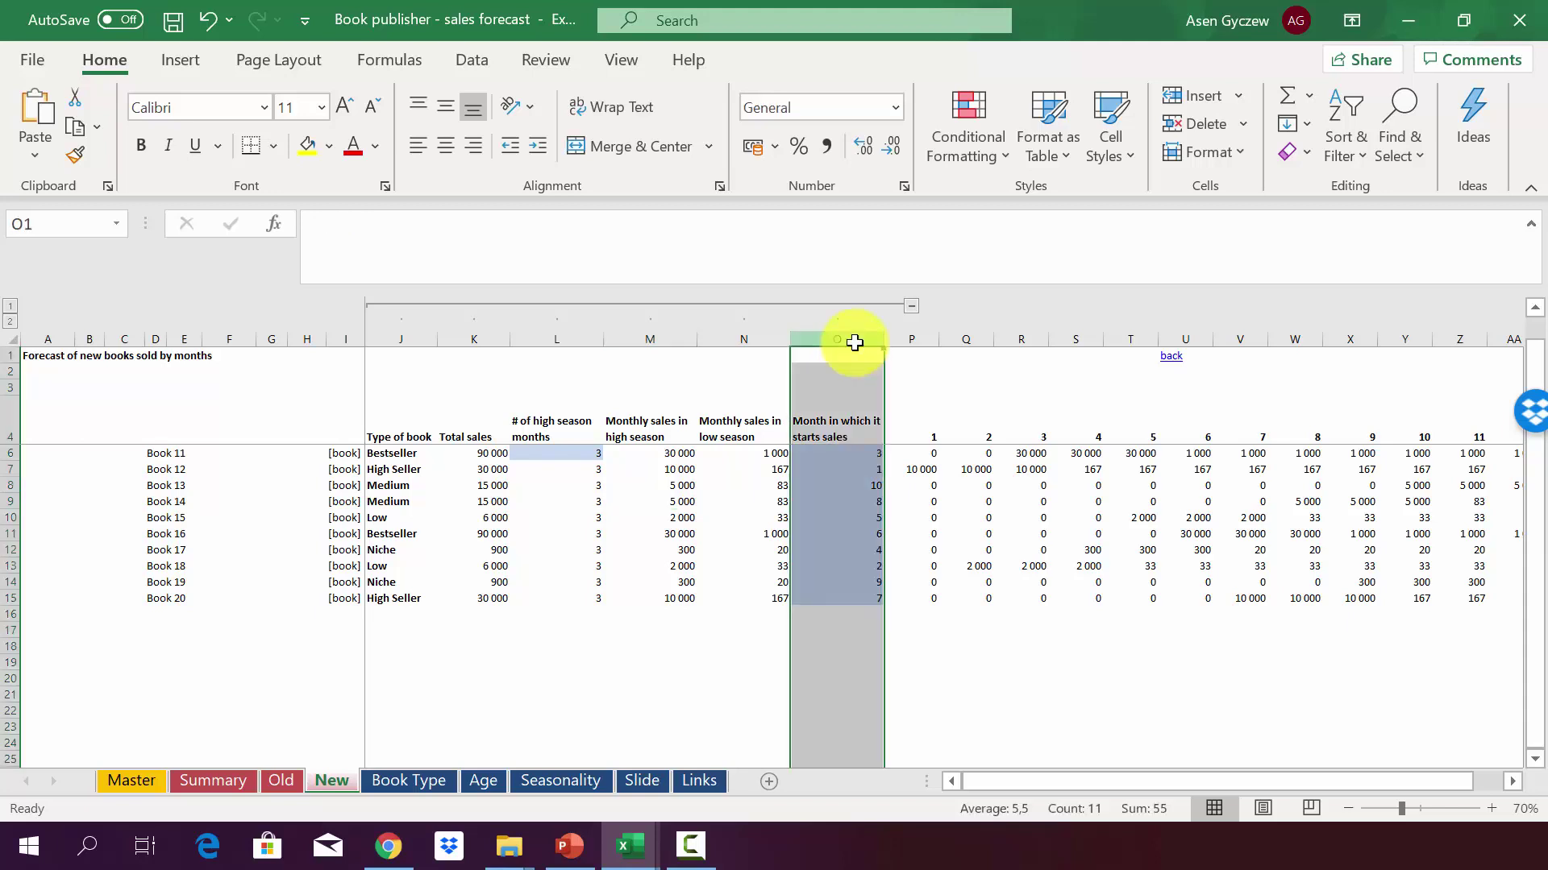
{"action": "left_click", "coordinate": [831, 453]}
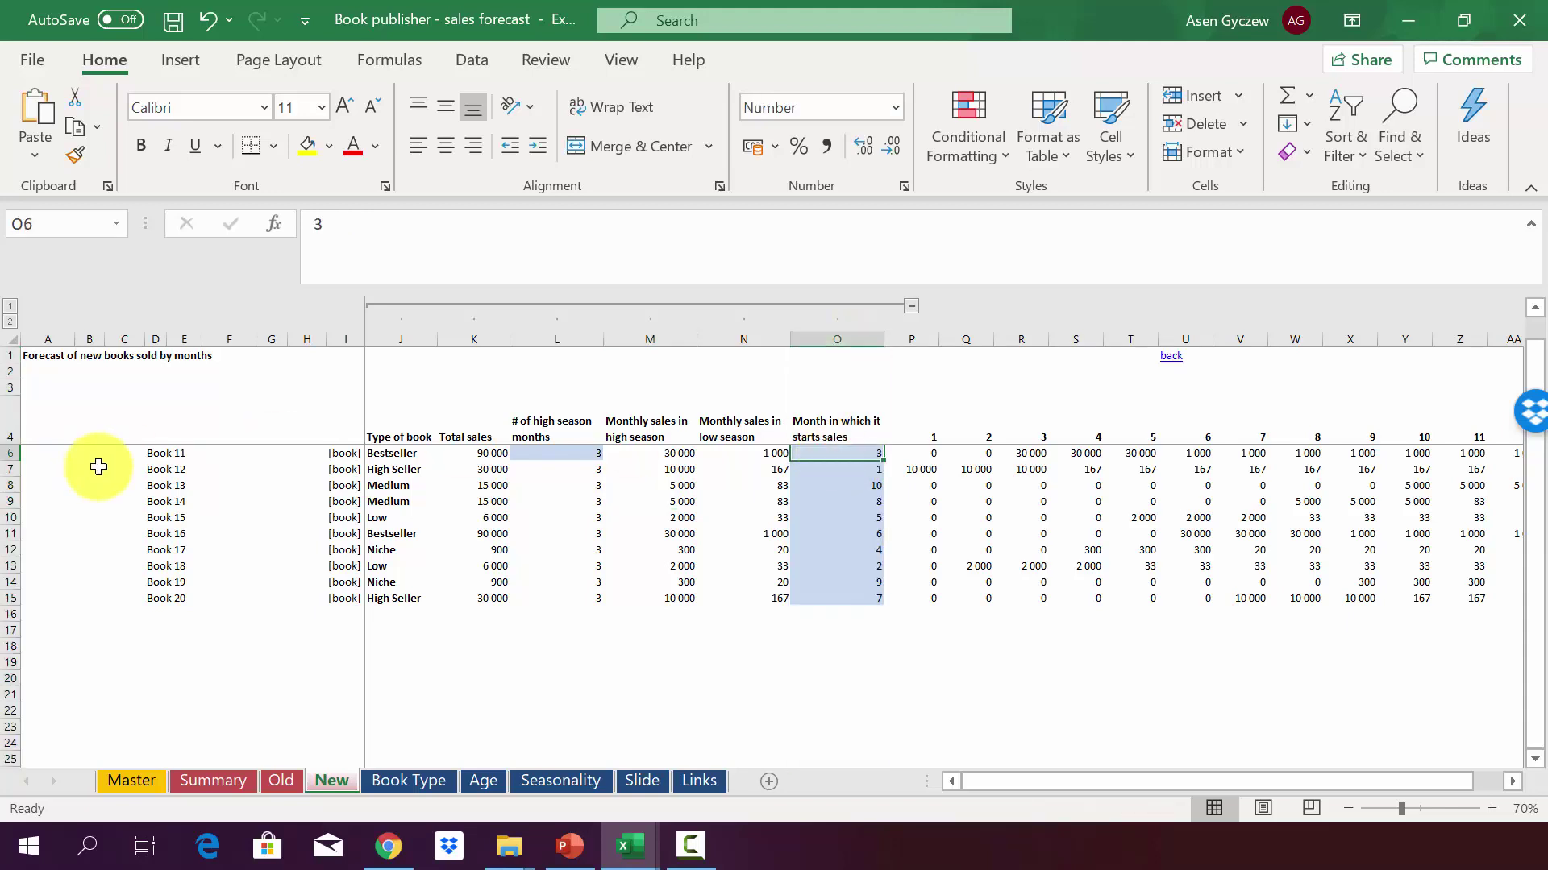
{"action": "left_click", "coordinate": [12, 454], "text": "ctrl"}
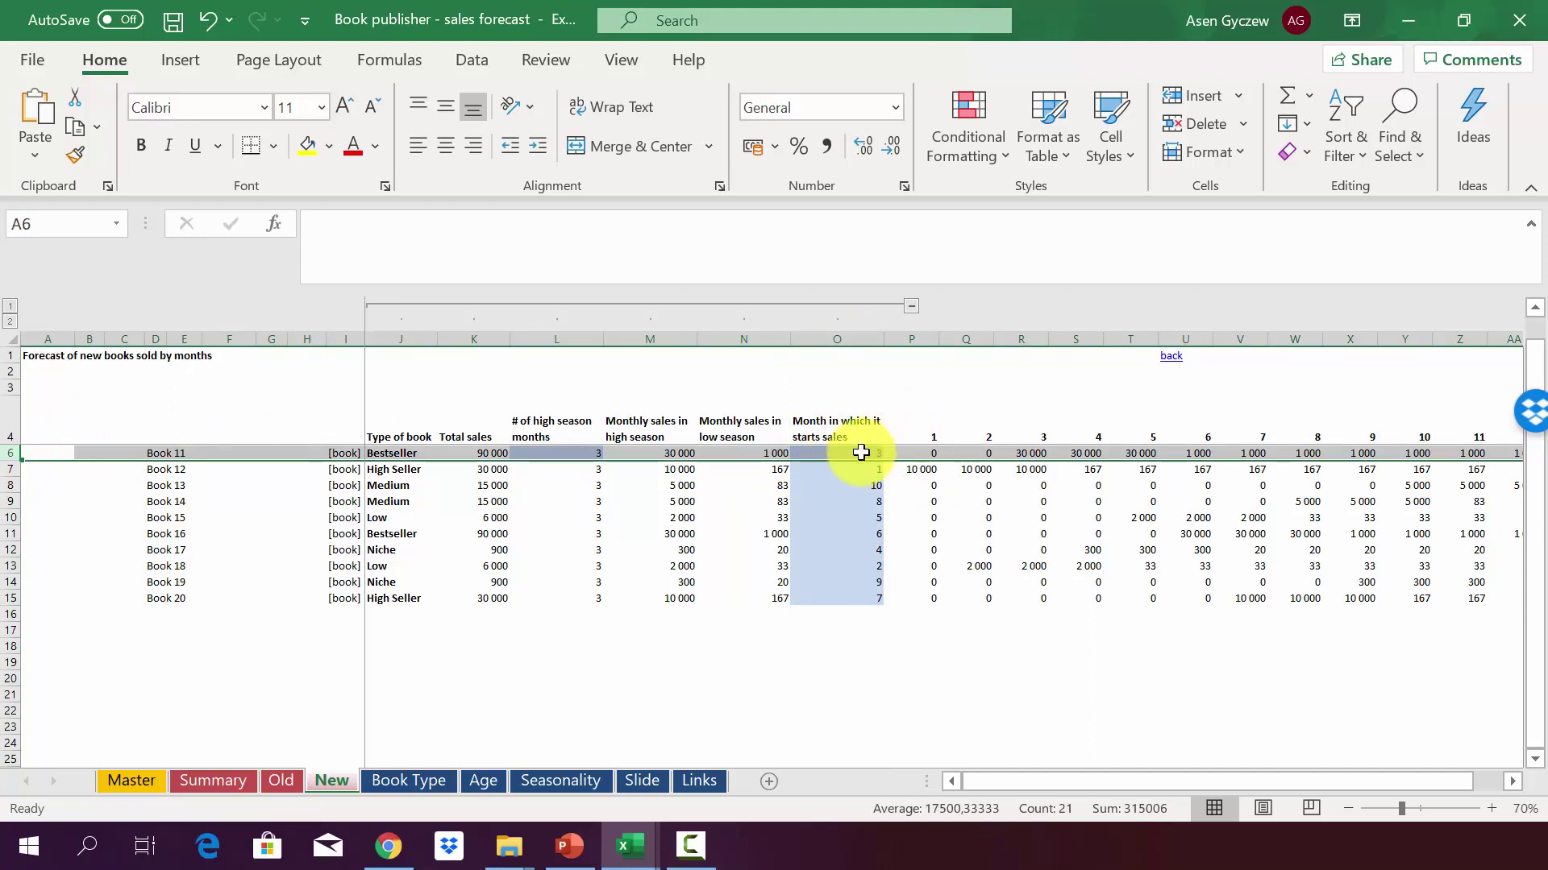
{"action": "left_click", "coordinate": [7, 469], "text": "ctrl"}
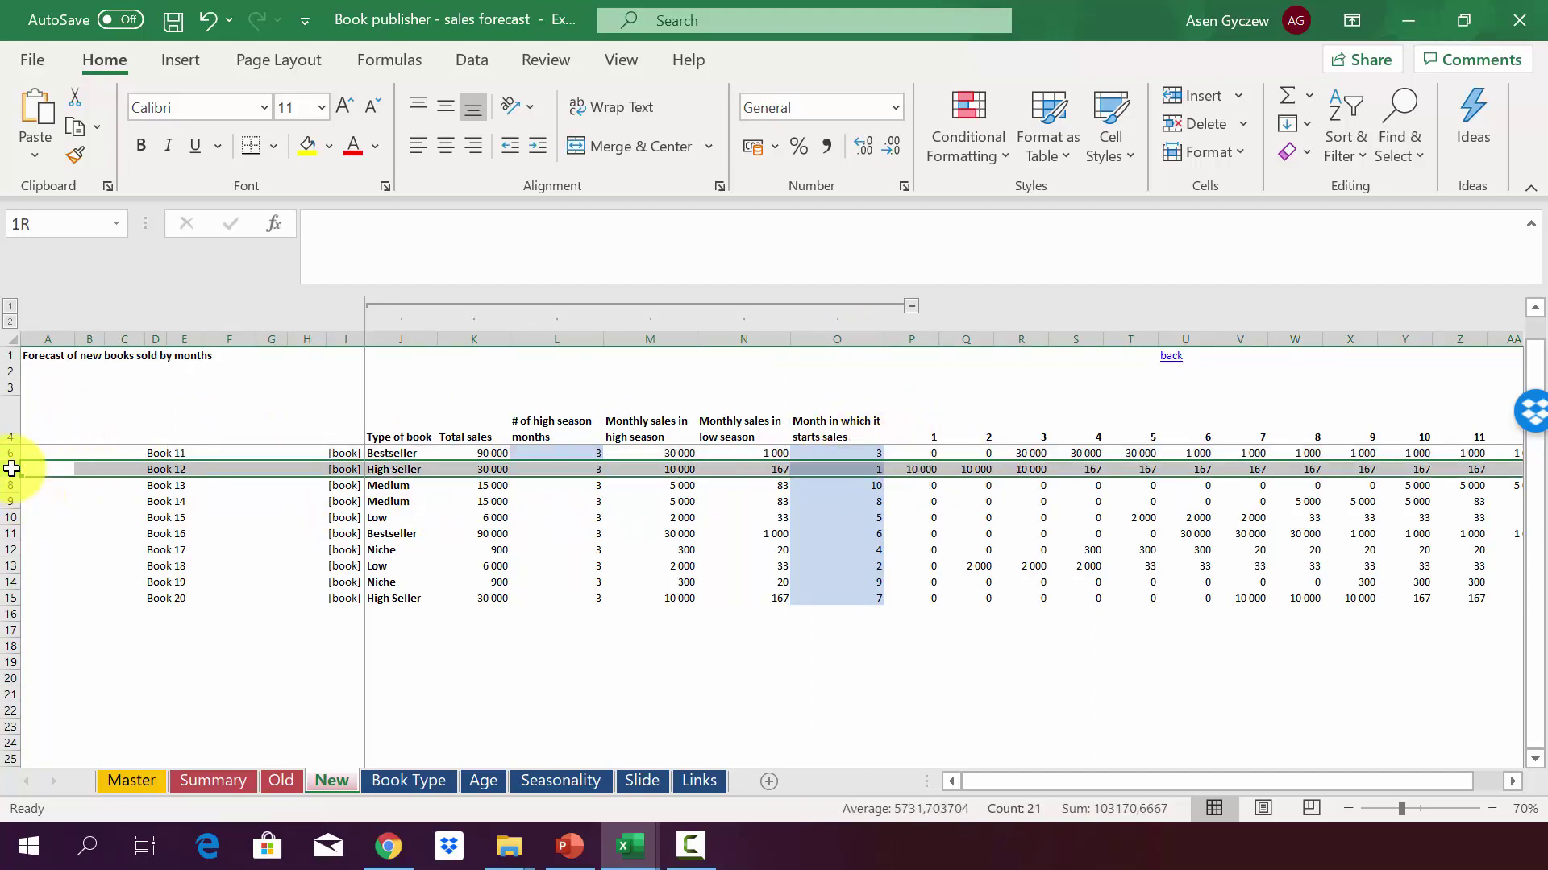
{"action": "left_click", "coordinate": [856, 472]}
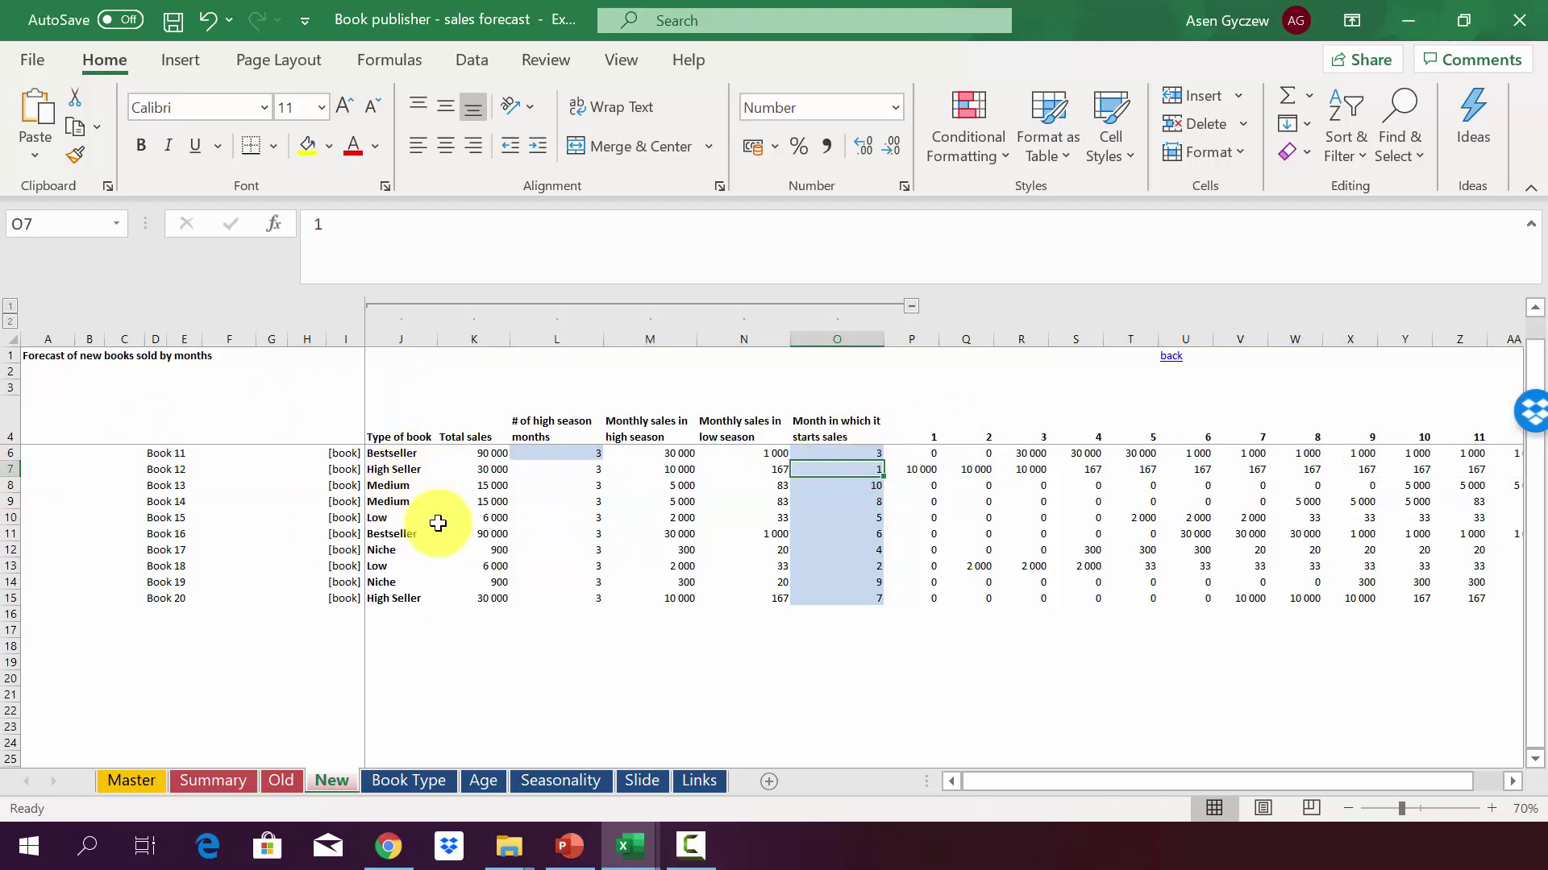
{"action": "left_click", "coordinate": [901, 340], "text": "ctrl"}
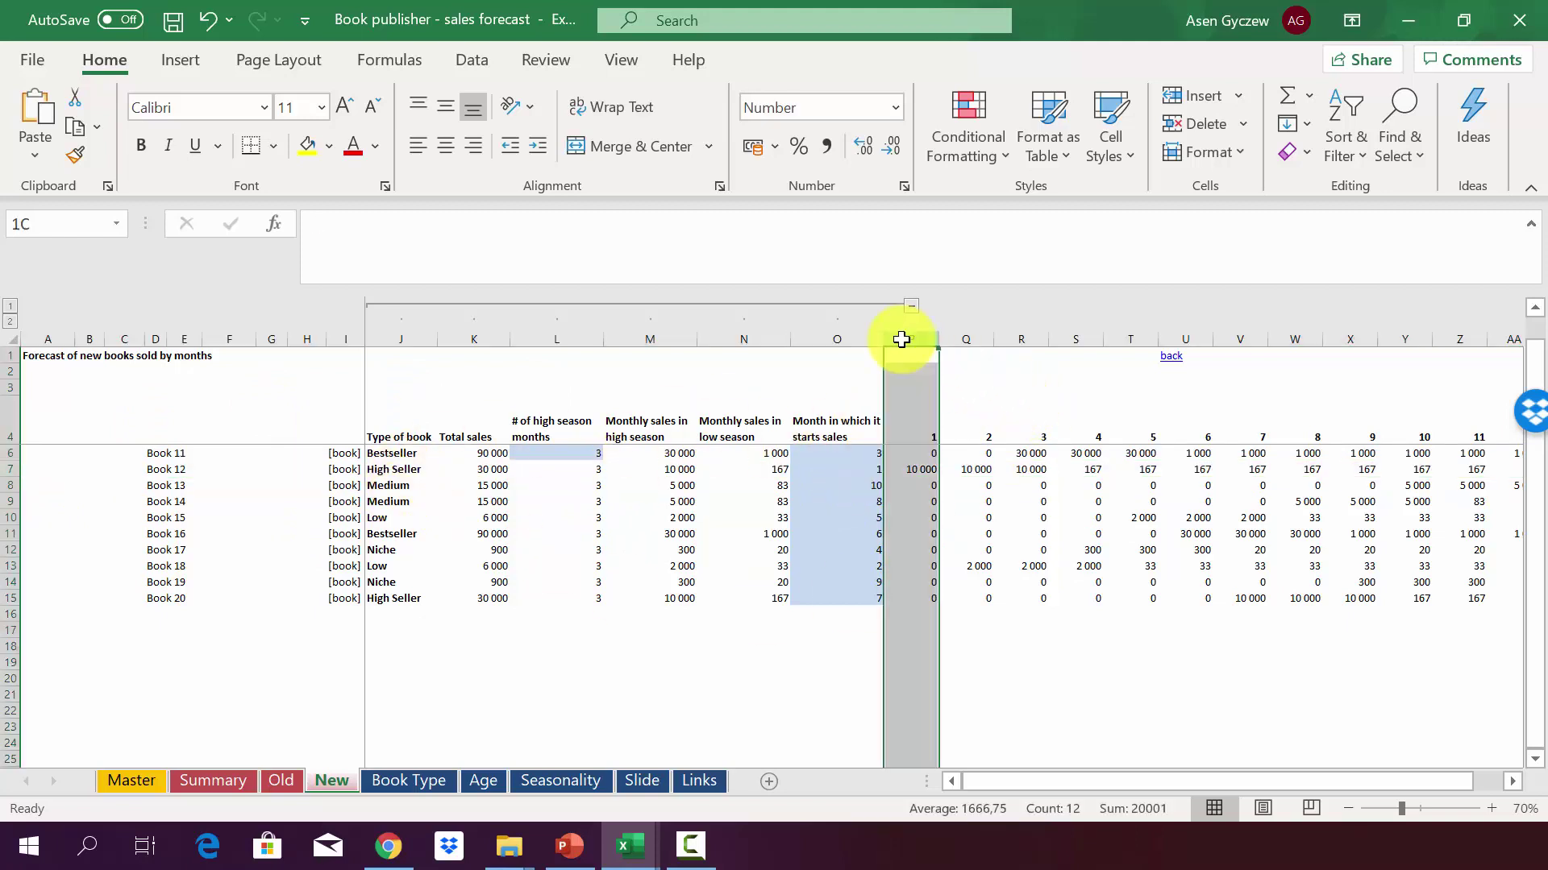
{"action": "left_click", "coordinate": [968, 340]}
{"action": "left_click", "coordinate": [1019, 339]}
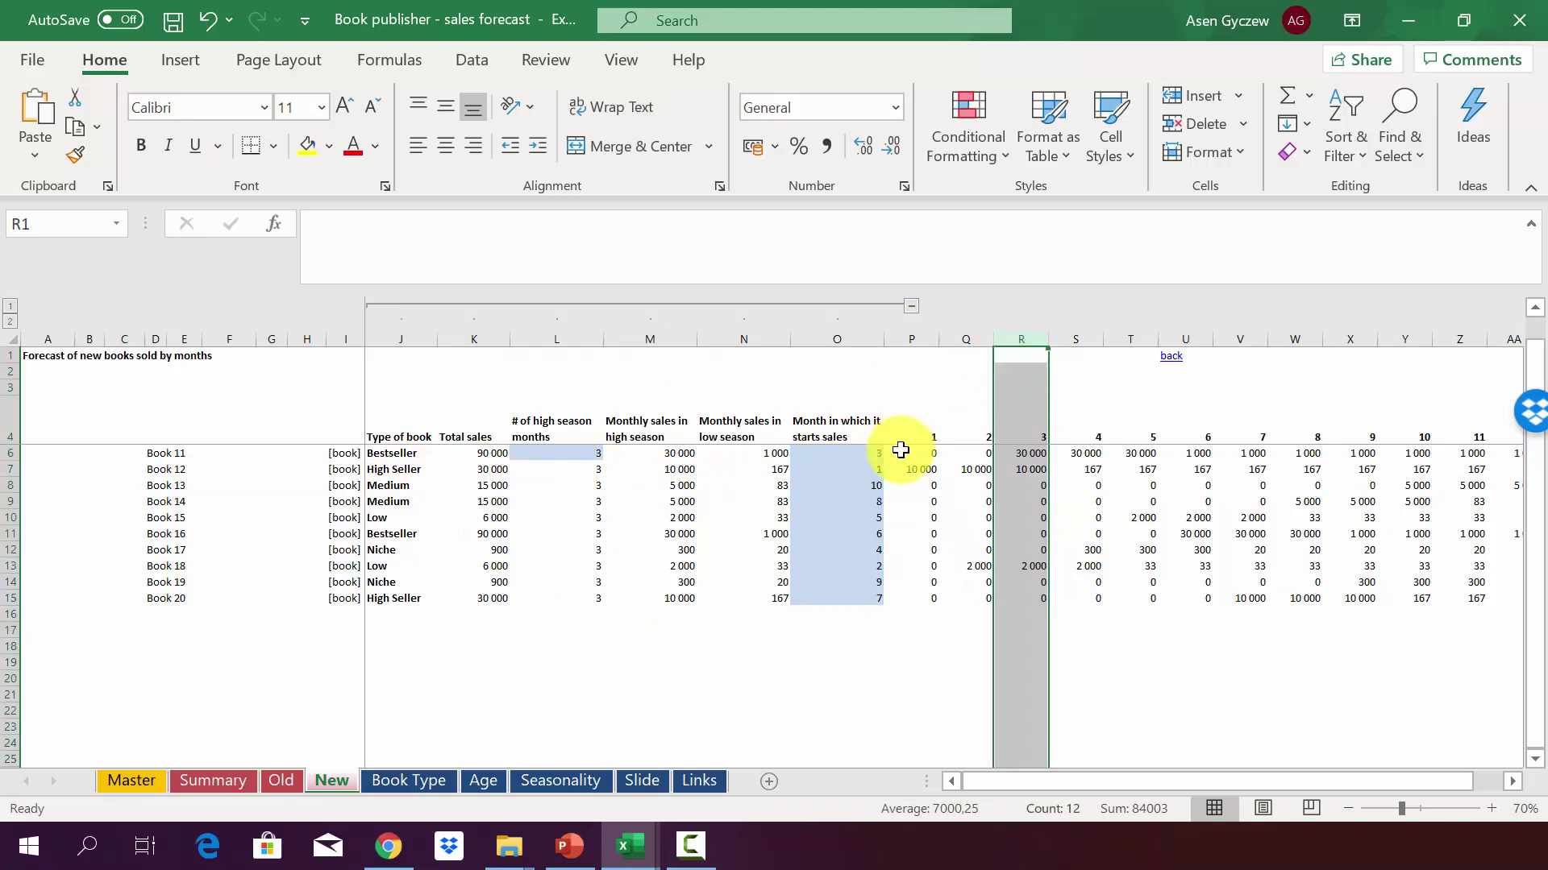
{"action": "left_click", "coordinate": [901, 452]}
{"action": "left_click", "coordinate": [665, 456]}
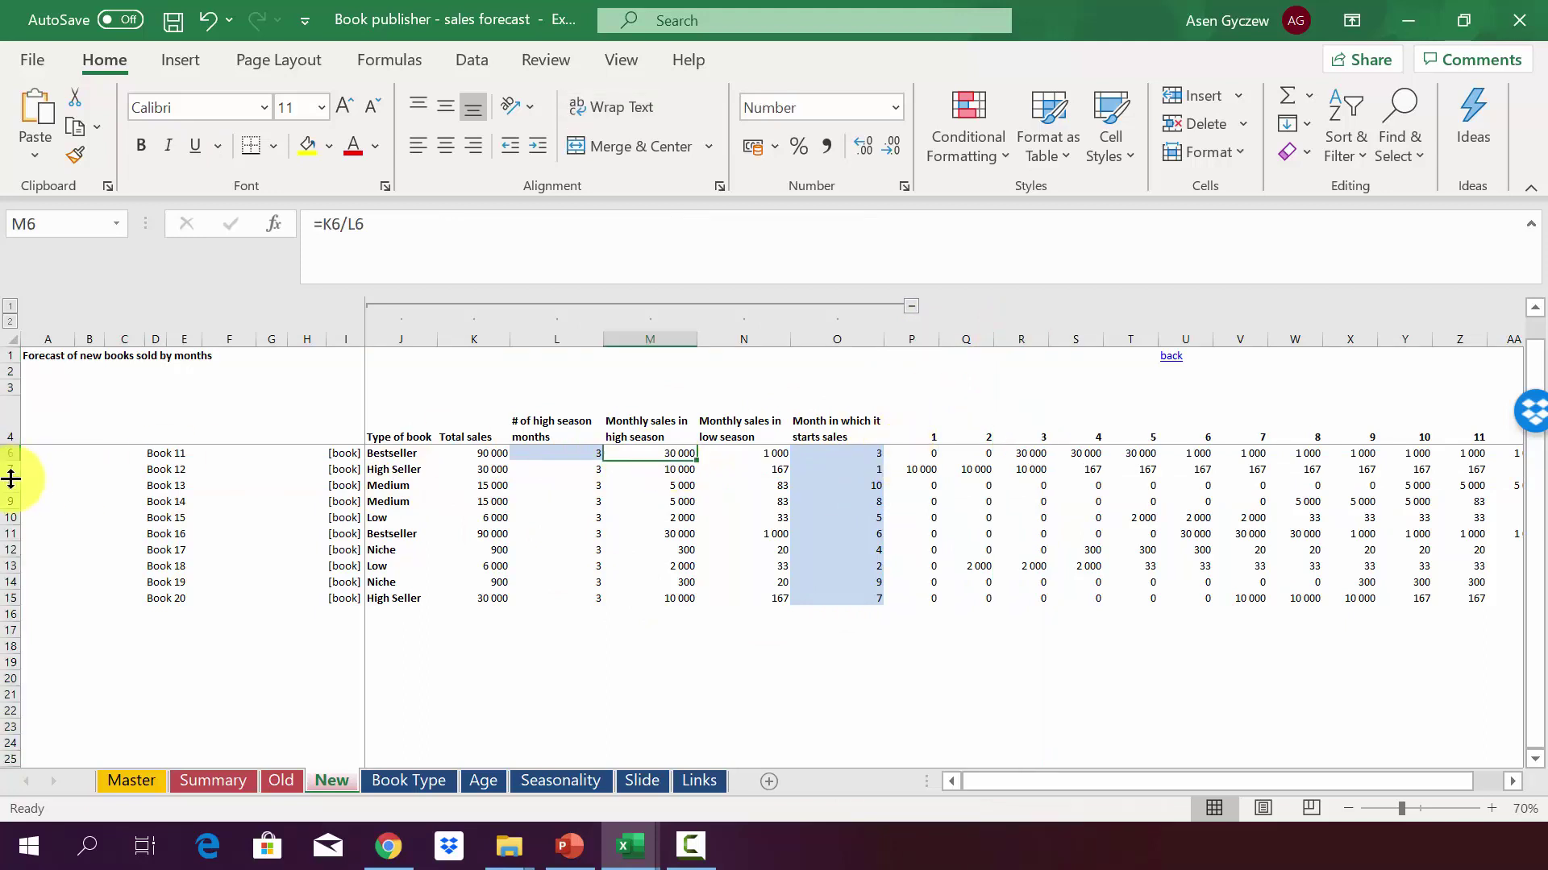
{"action": "left_click", "coordinate": [4, 454]}
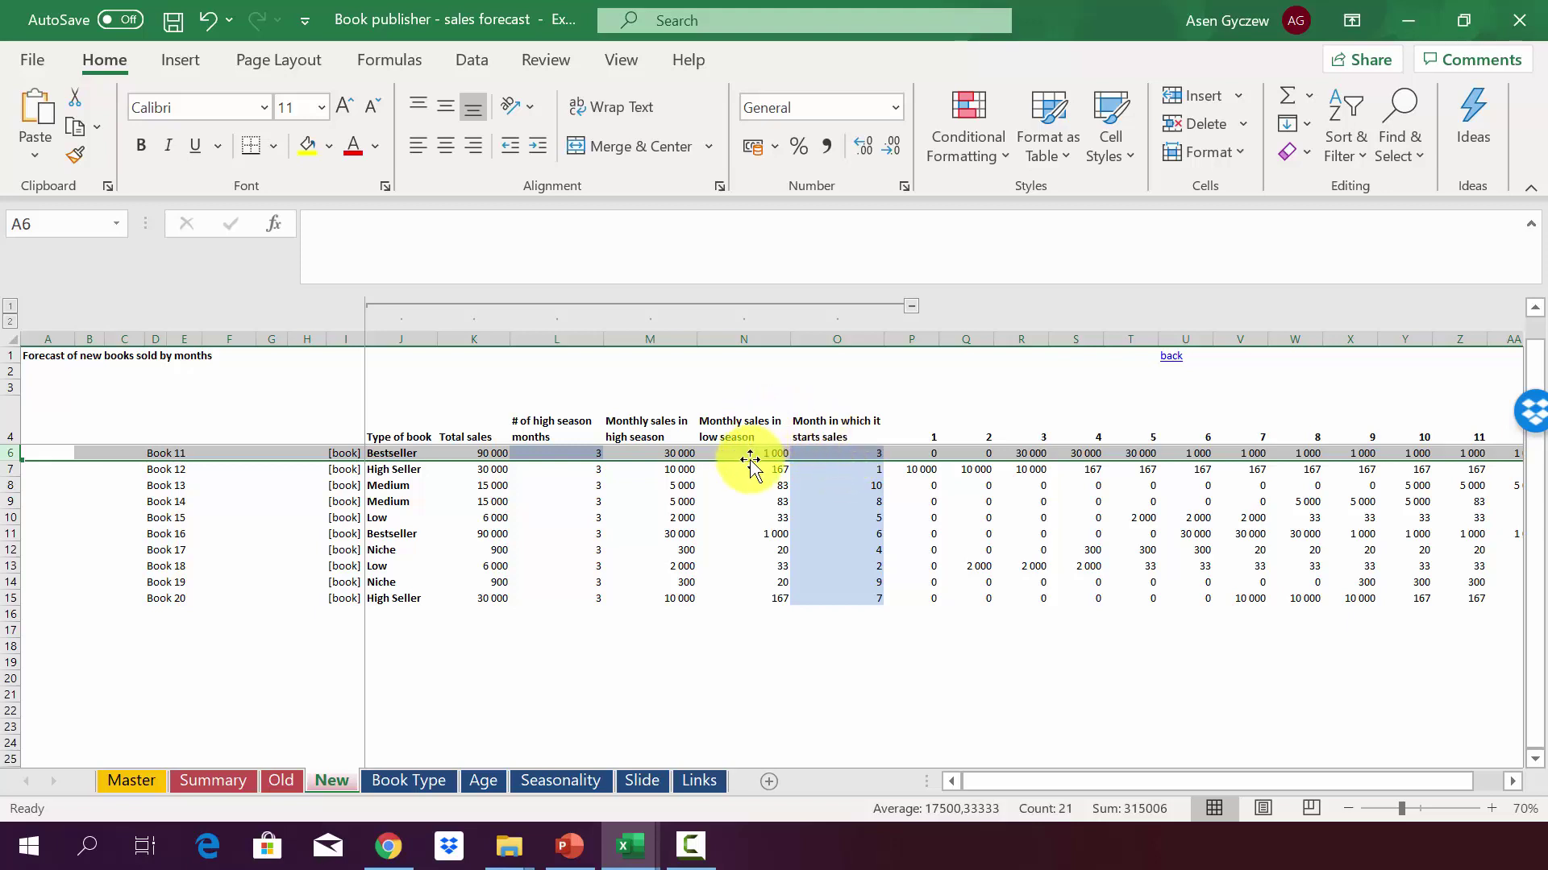
{"action": "left_click", "coordinate": [853, 448]}
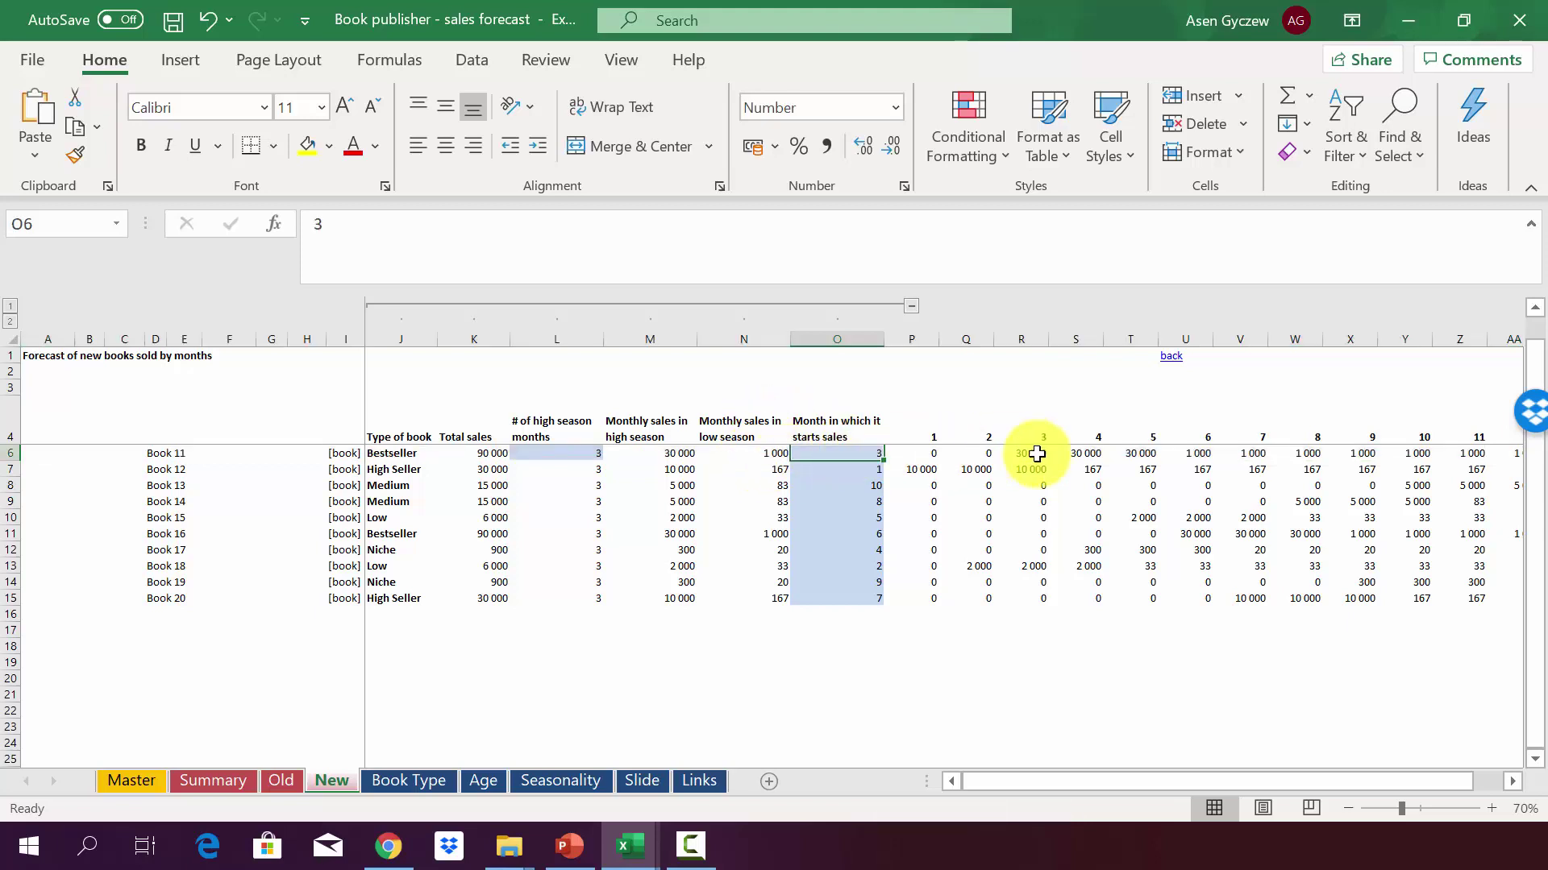
{"action": "left_click", "coordinate": [1033, 458]}
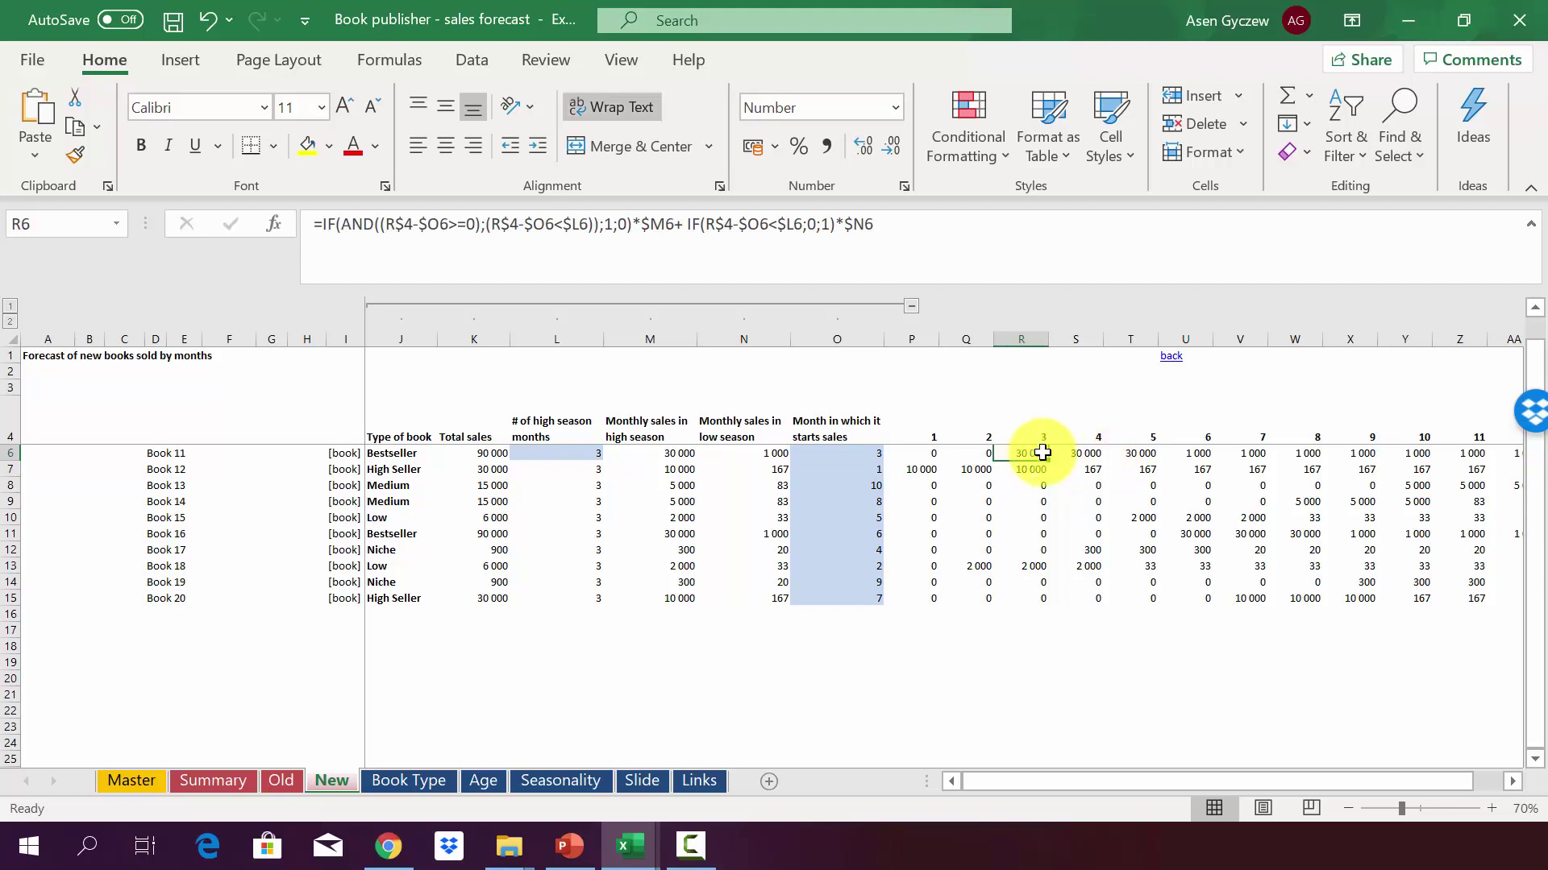
{"action": "left_click", "coordinate": [1097, 458]}
{"action": "left_click", "coordinate": [1129, 449]}
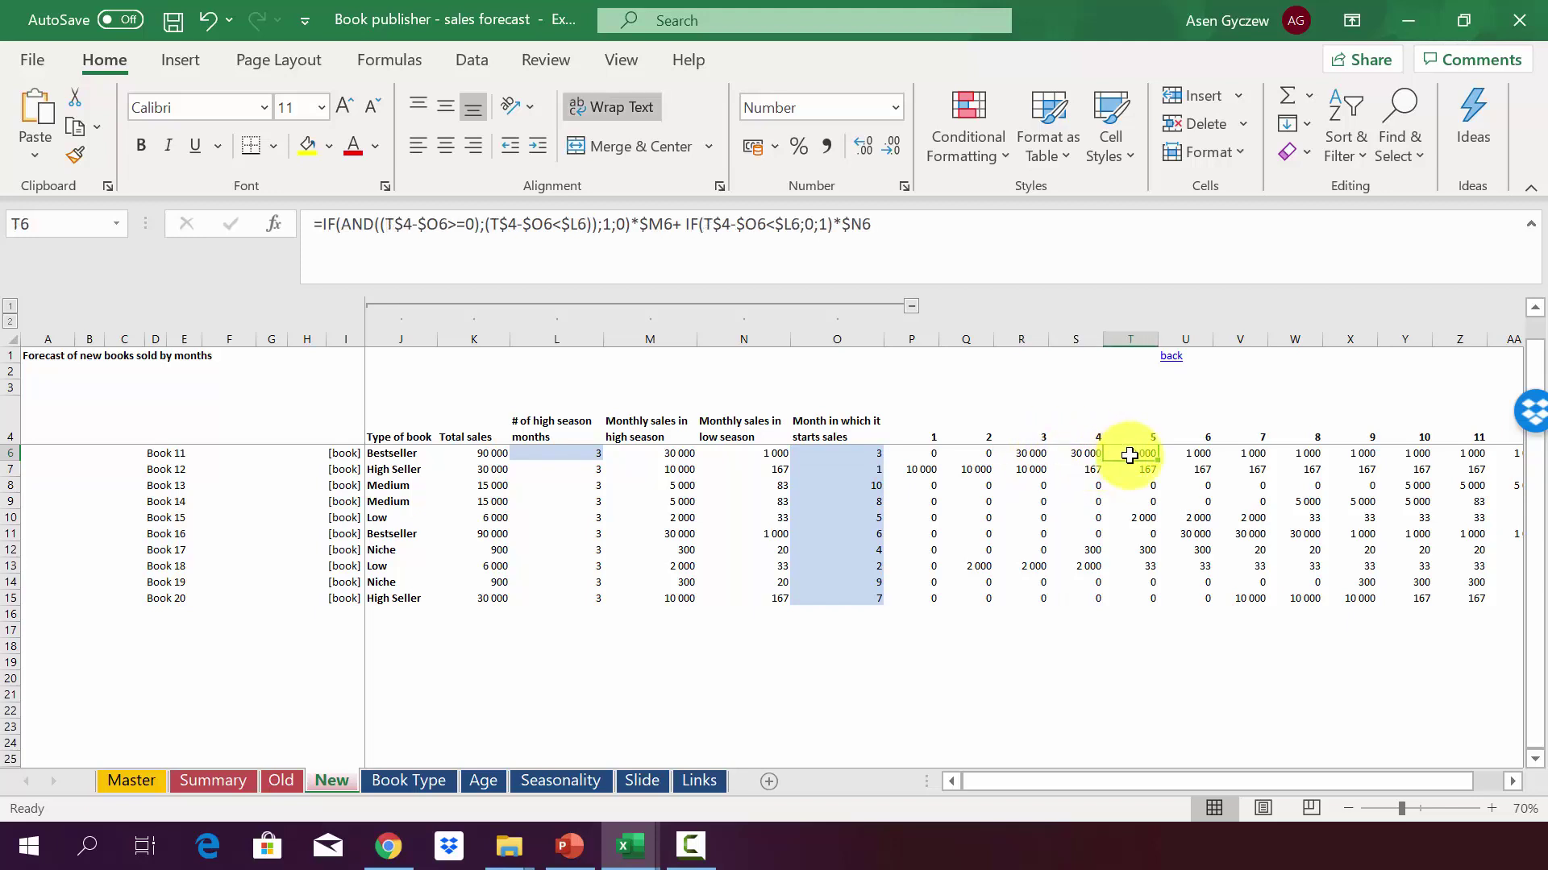
{"action": "left_click", "coordinate": [1181, 451]}
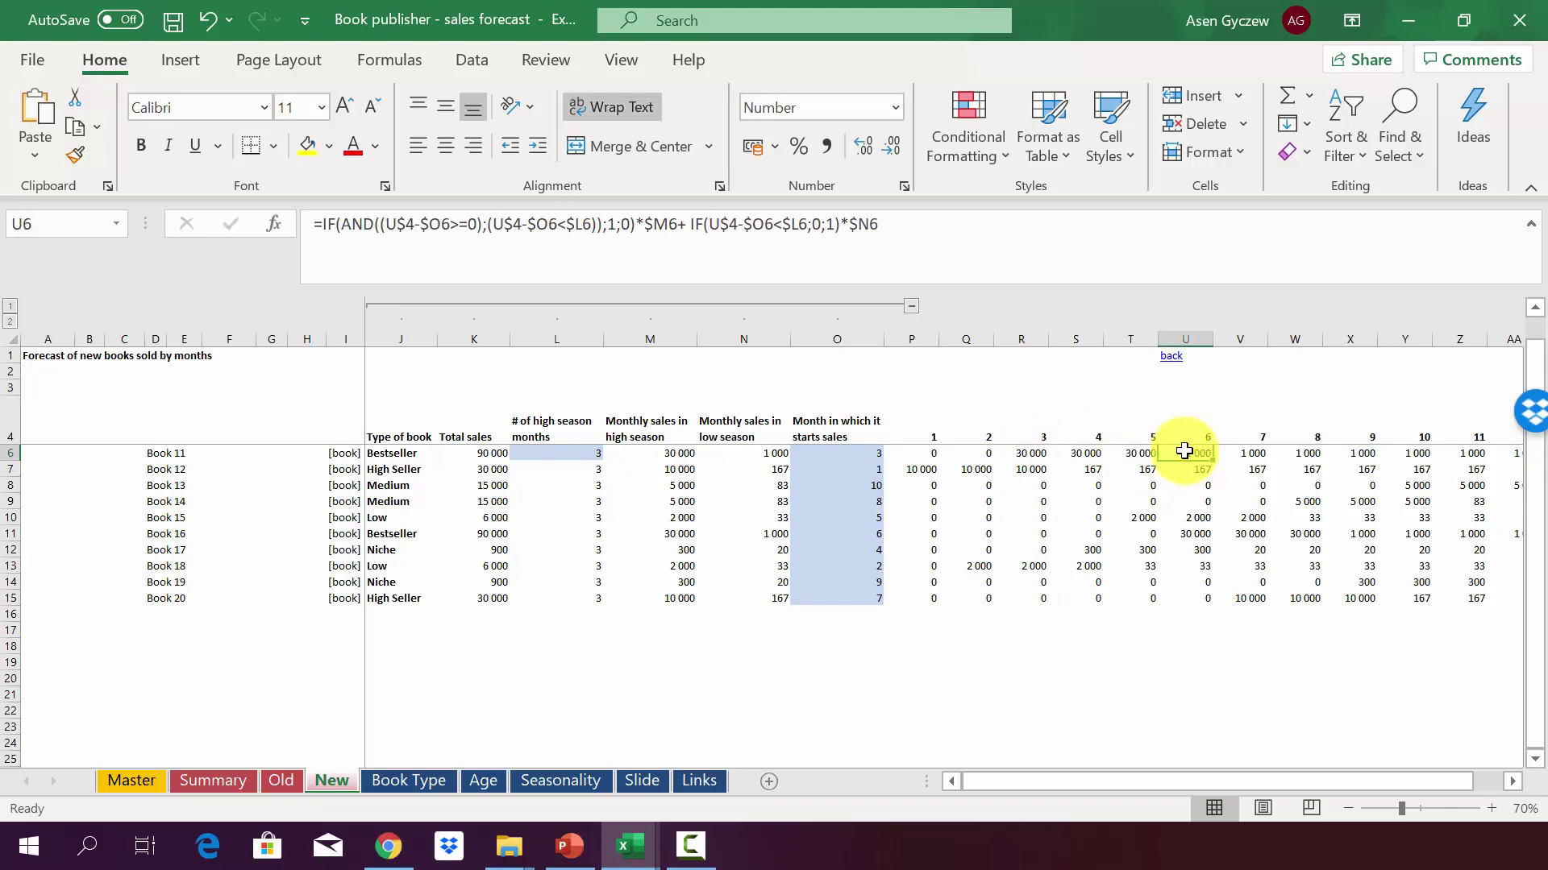
{"action": "left_click", "coordinate": [1237, 453]}
{"action": "left_click", "coordinate": [1307, 455]}
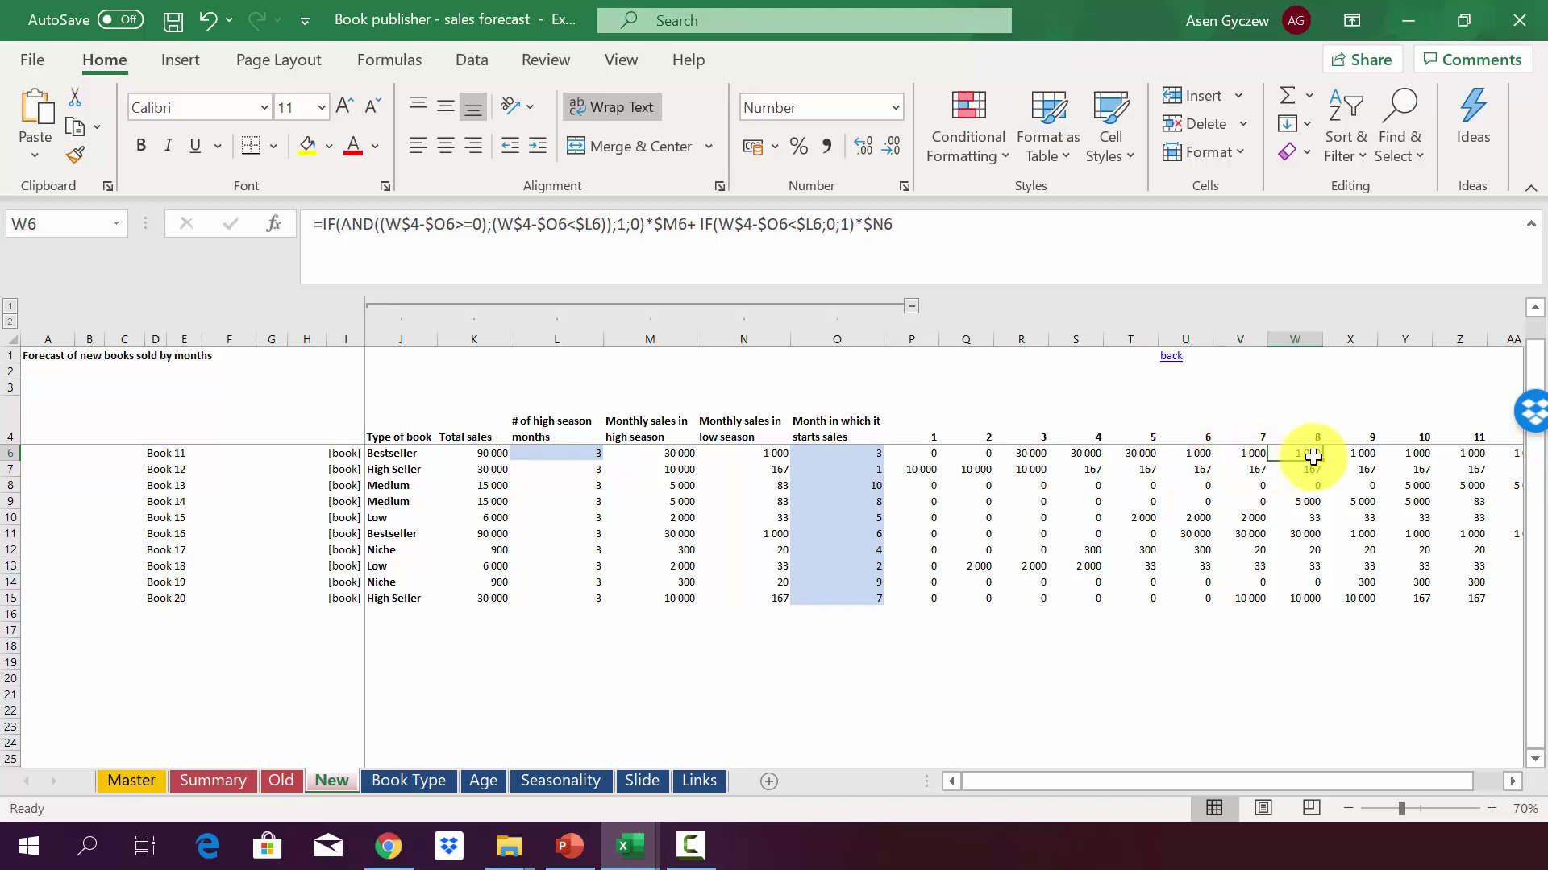
{"action": "left_click", "coordinate": [1331, 452]}
{"action": "left_click", "coordinate": [742, 484]}
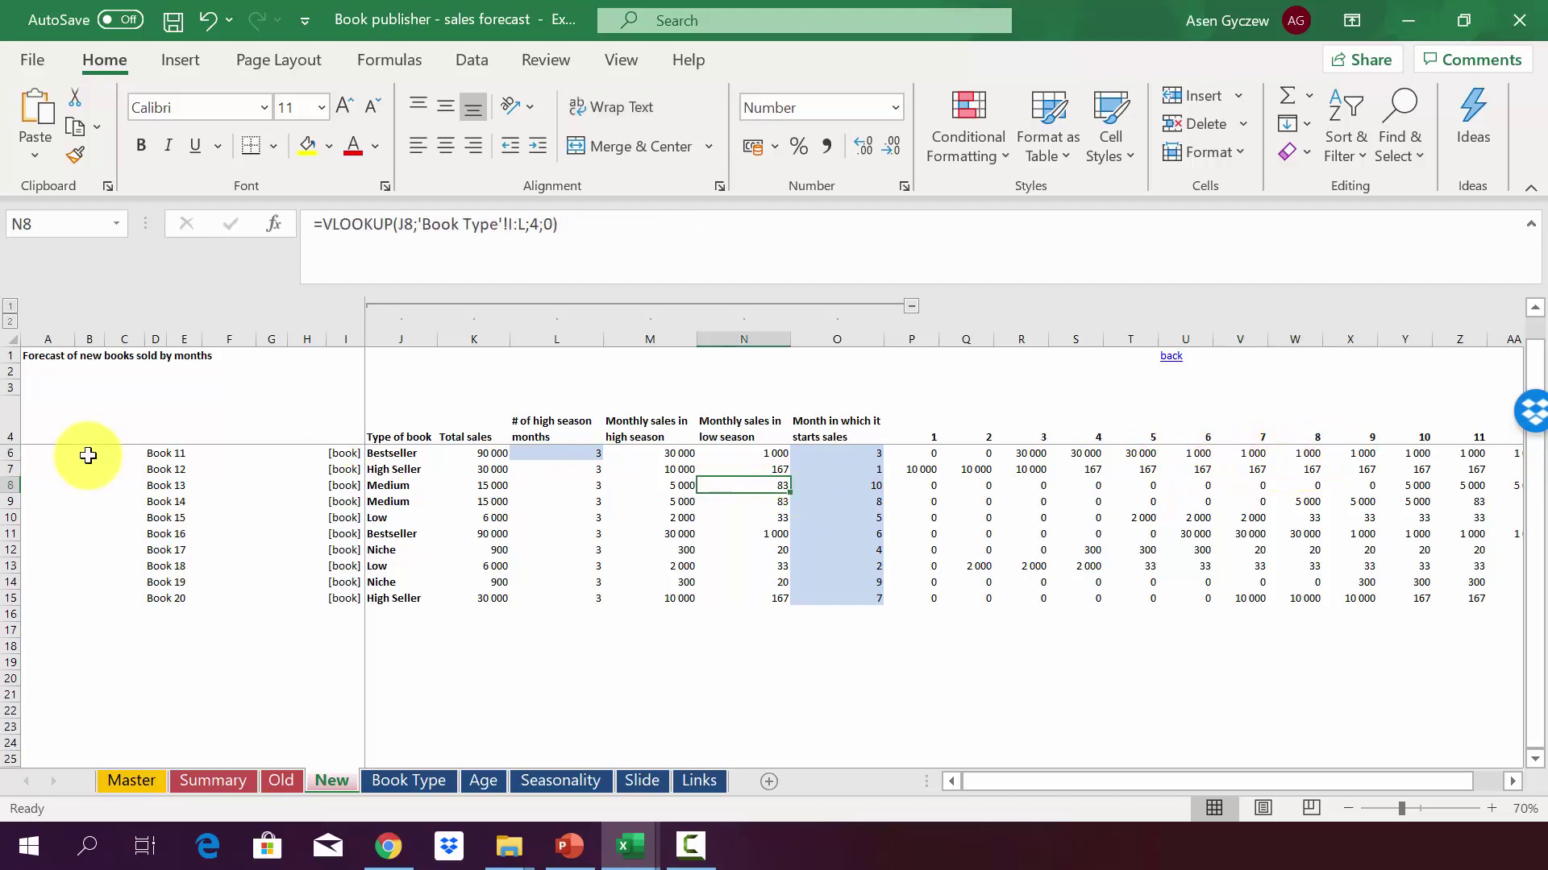
{"action": "left_click", "coordinate": [10, 468]}
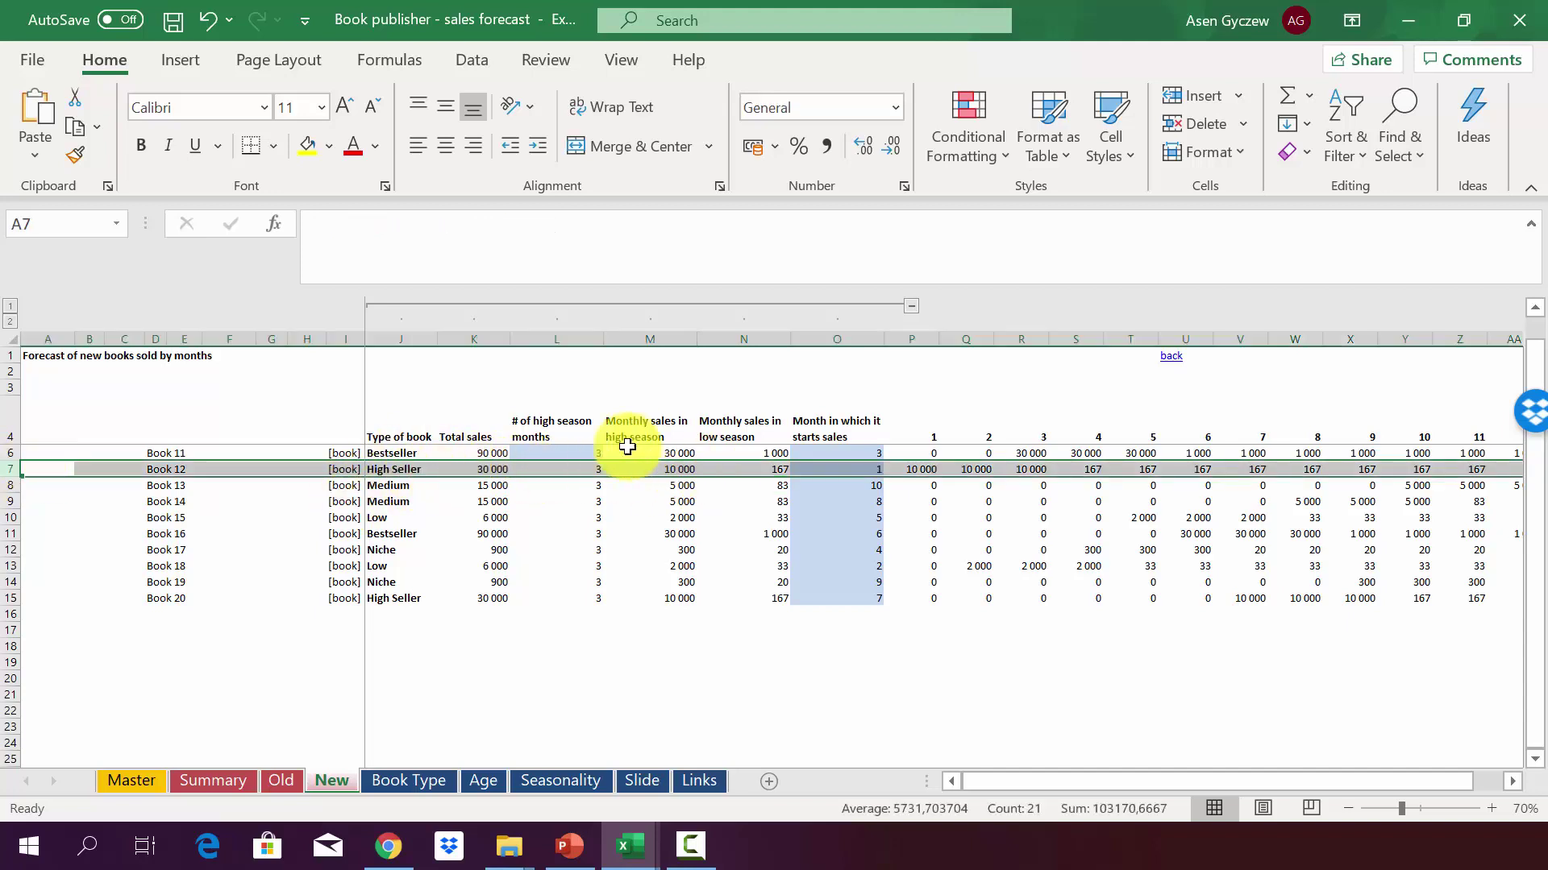
Step: Inspect Book 12's high-season monthly sales and low-season lookup formulas
{"action": "left_click", "coordinate": [656, 339]}
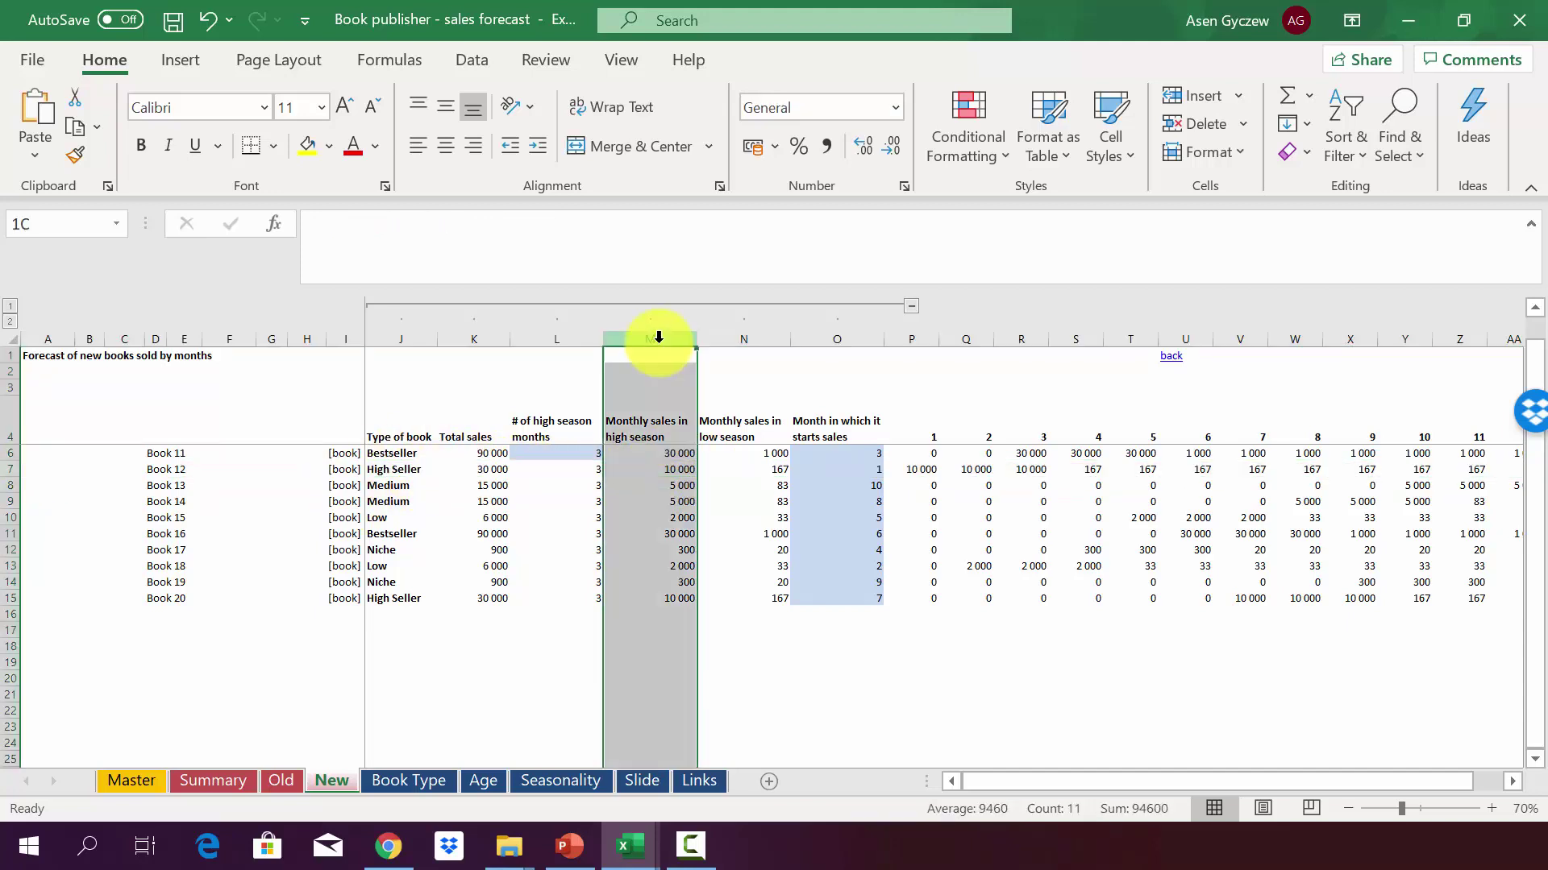
{"action": "left_click", "coordinate": [673, 465]}
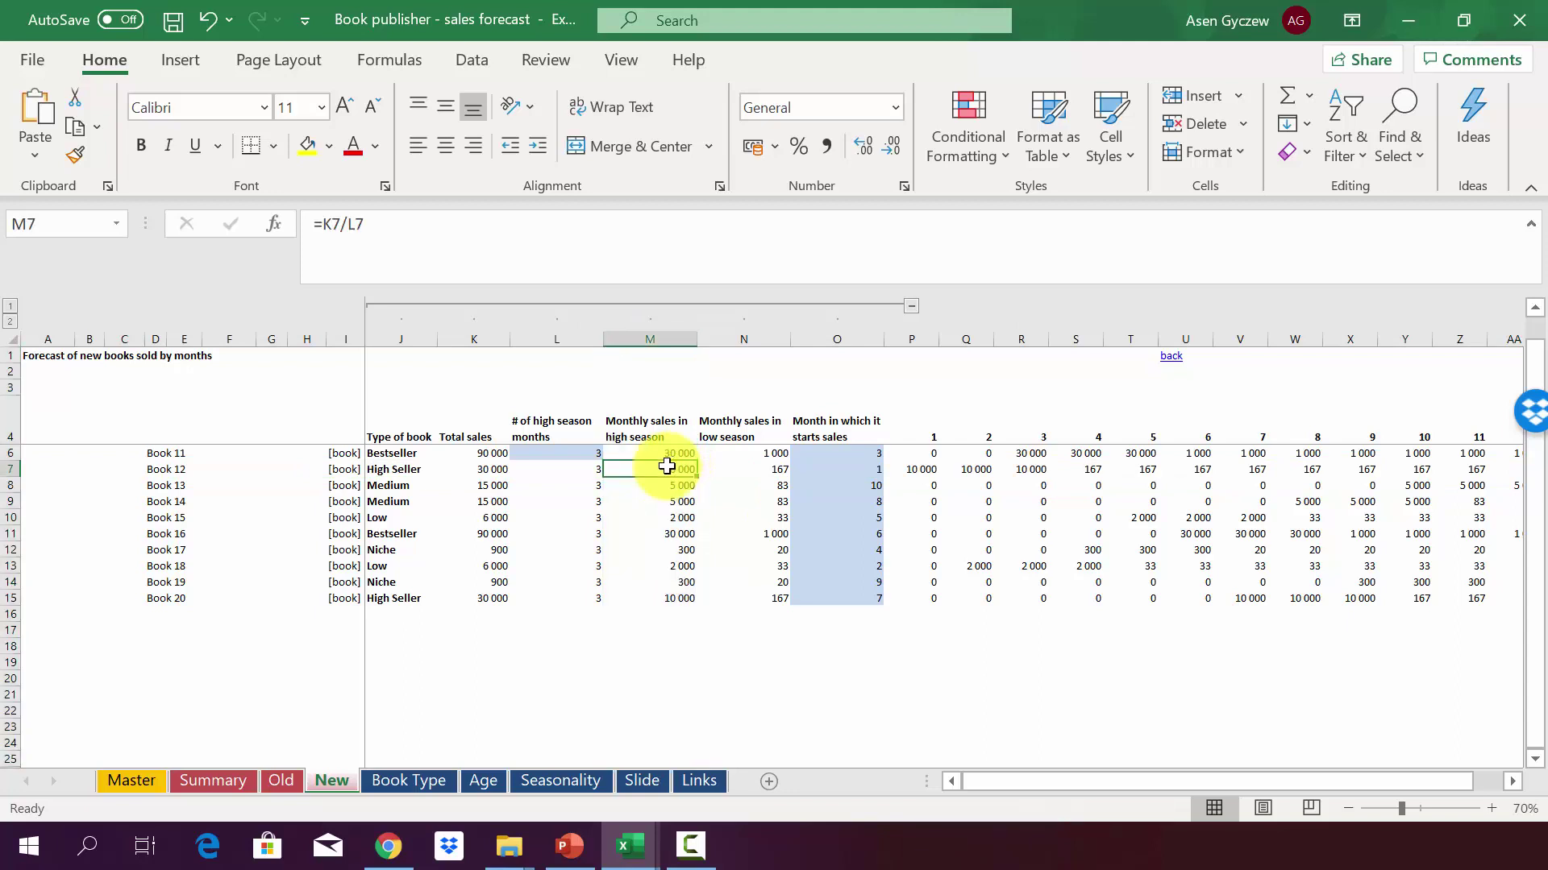
{"action": "left_click", "coordinate": [749, 465]}
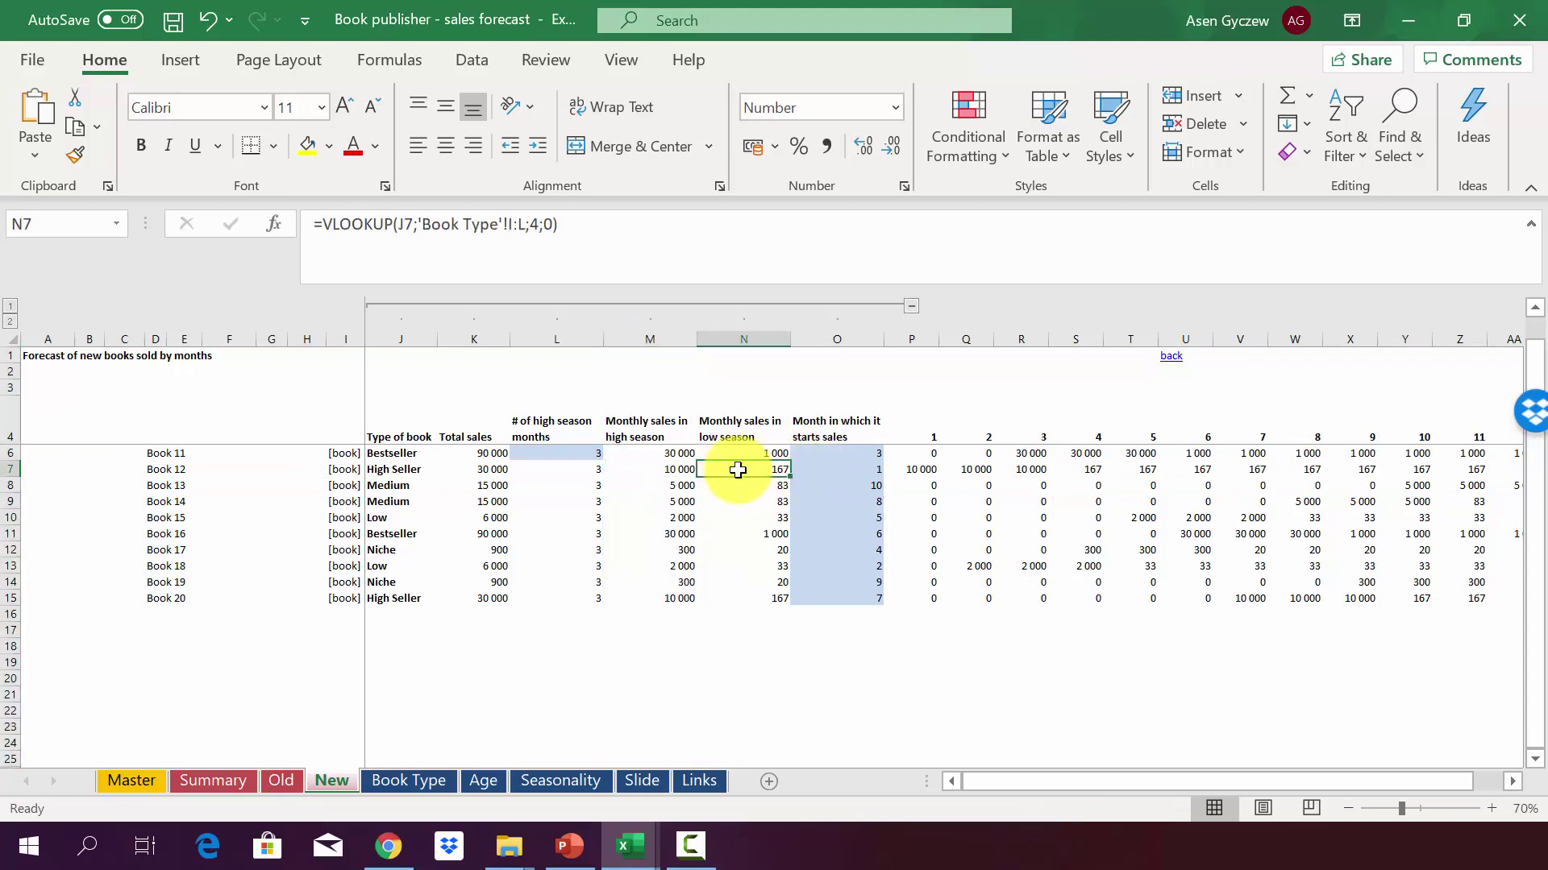
Step: Review Book 12's month 1–4 forecast formulas, then switch to the Book Type sheet
{"action": "left_click", "coordinate": [917, 470]}
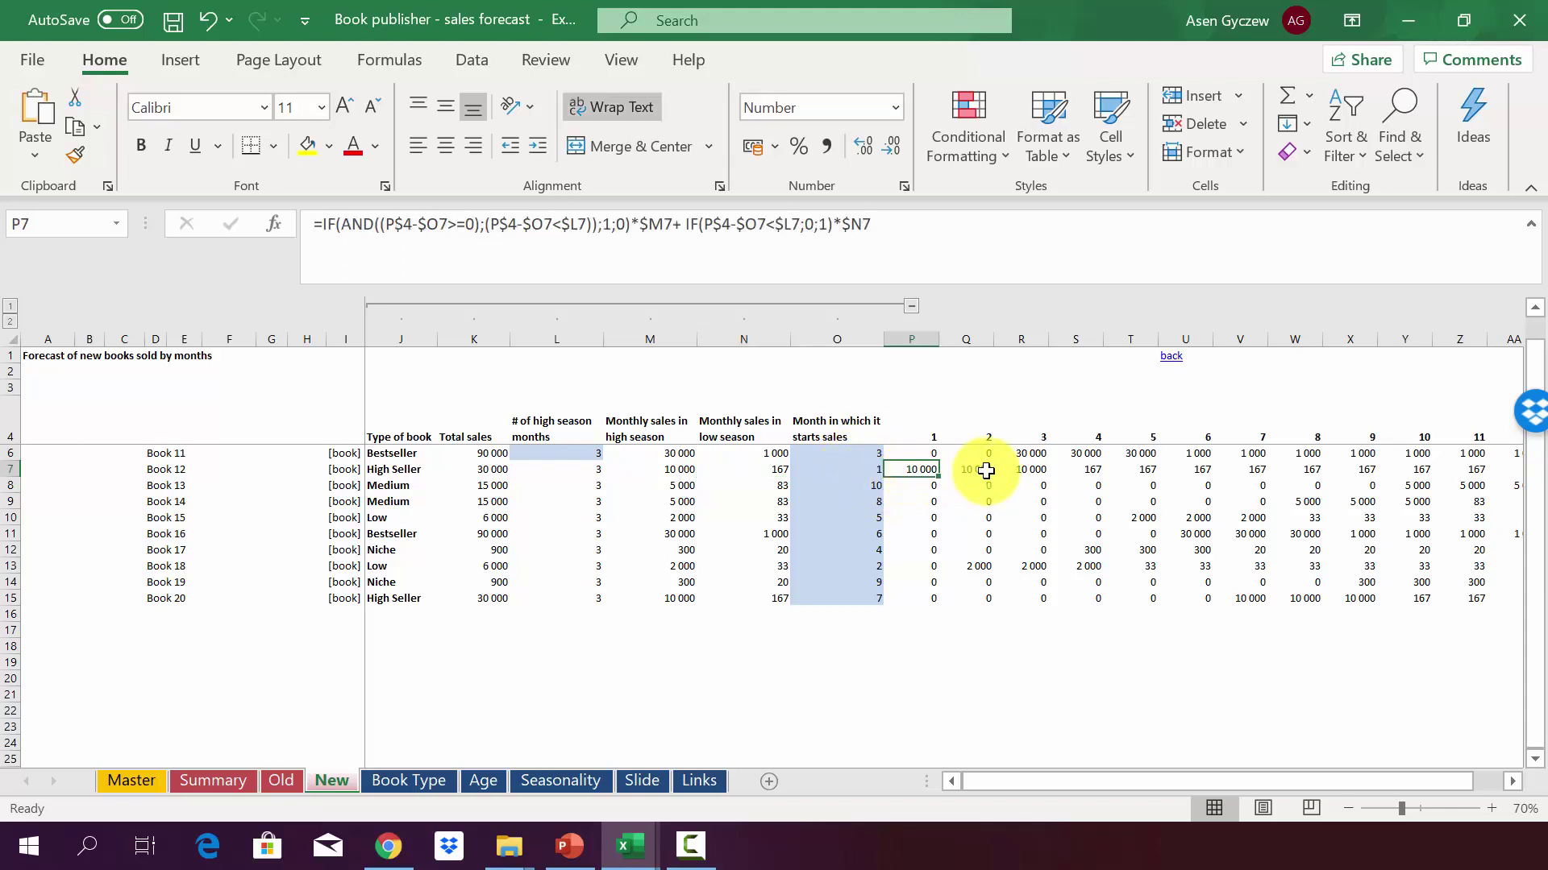
{"action": "left_click", "coordinate": [983, 474]}
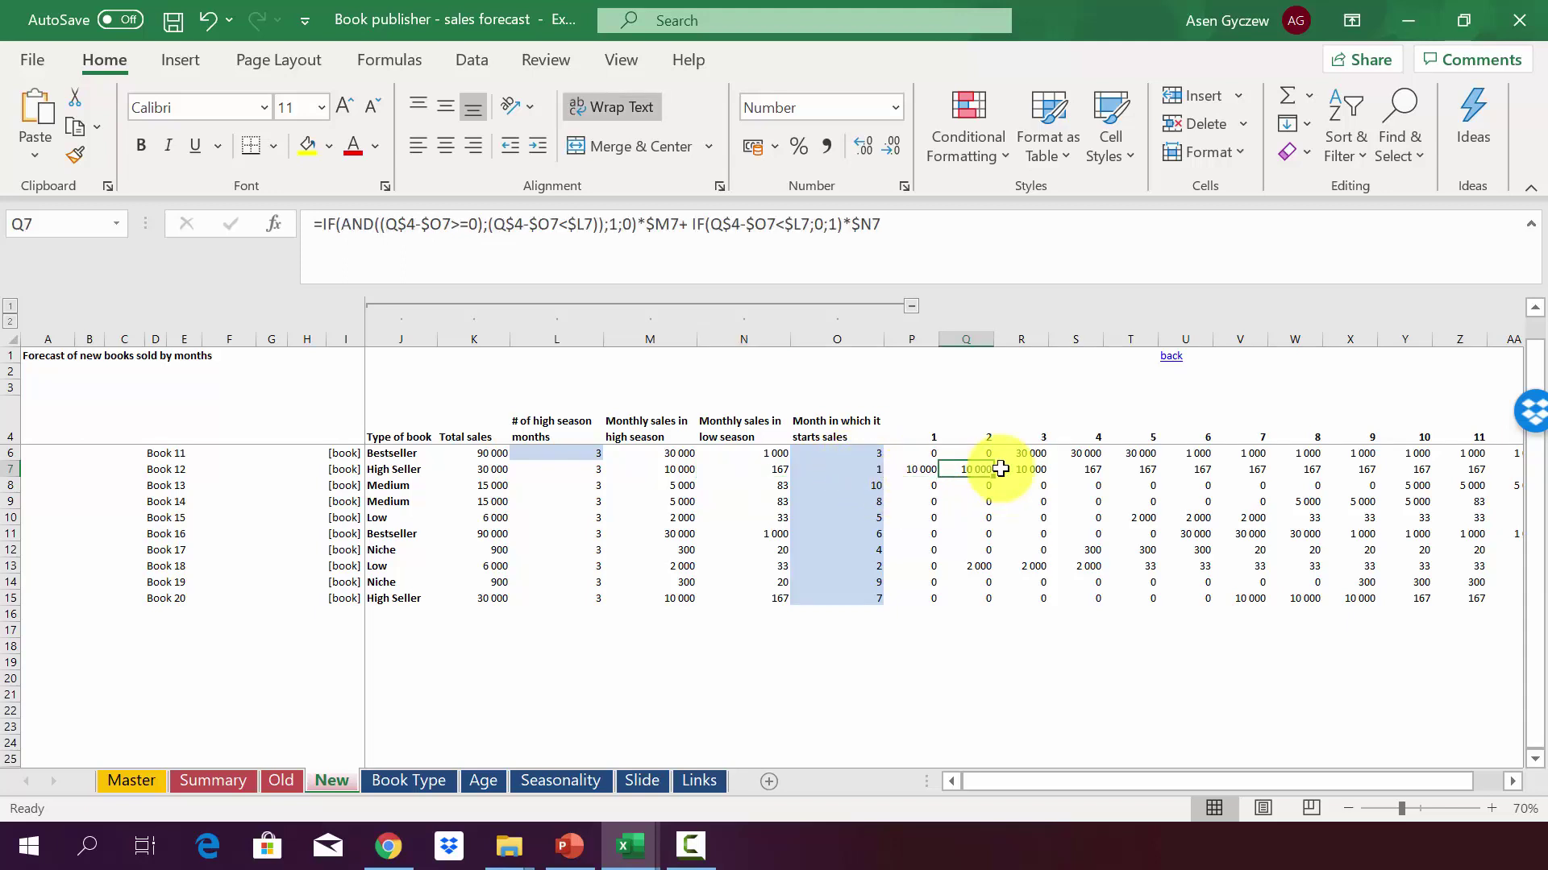
{"action": "left_click", "coordinate": [1000, 469]}
{"action": "left_click", "coordinate": [909, 474]}
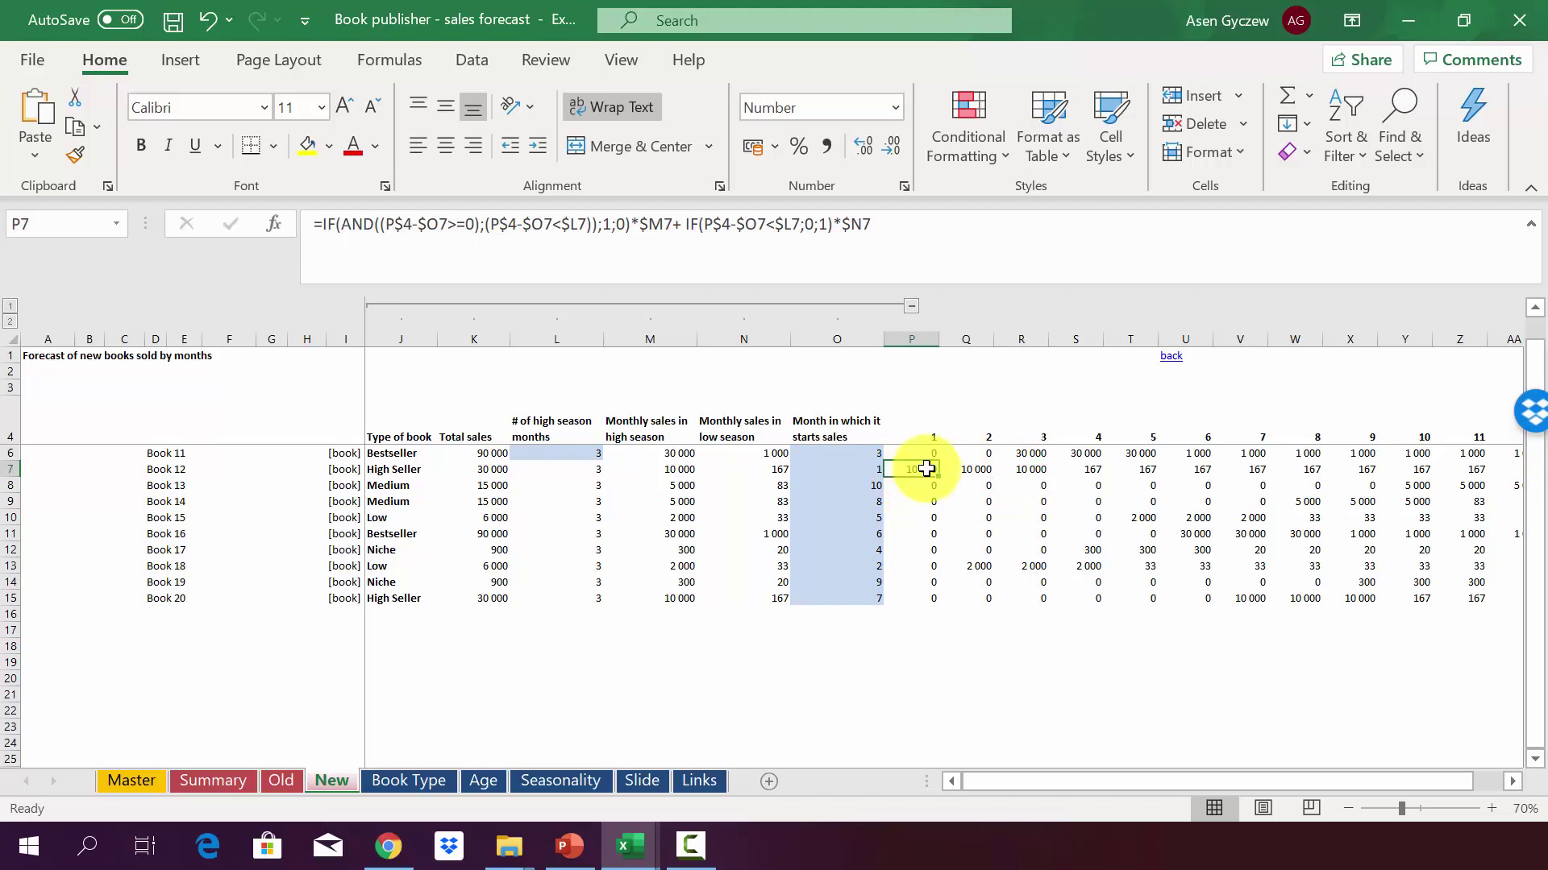
{"action": "left_click", "coordinate": [953, 469]}
{"action": "left_click", "coordinate": [1011, 475]}
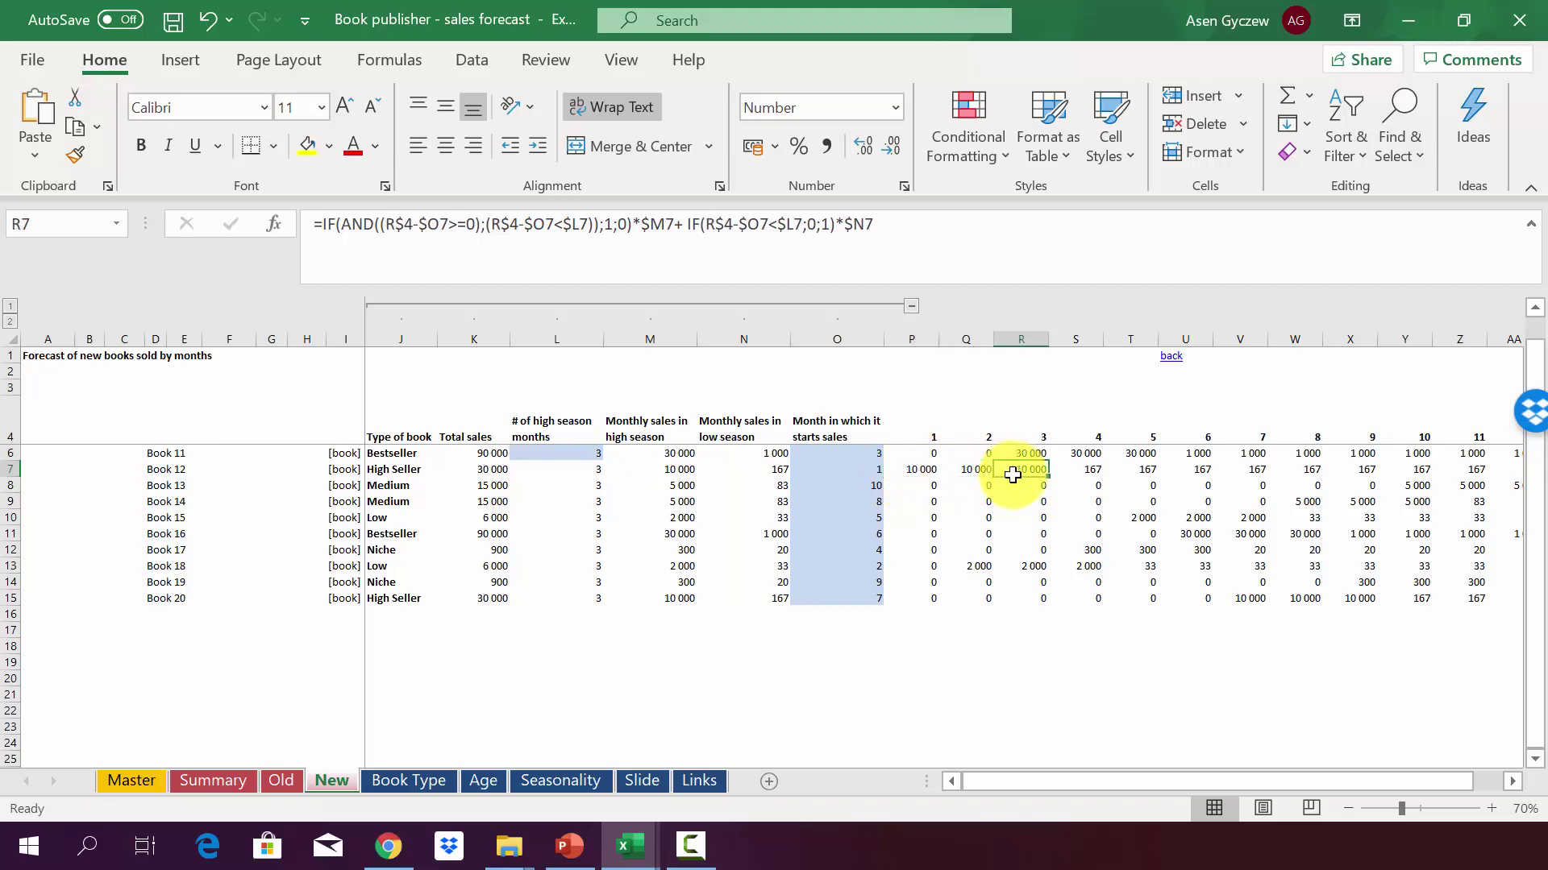
{"action": "left_click", "coordinate": [1063, 475]}
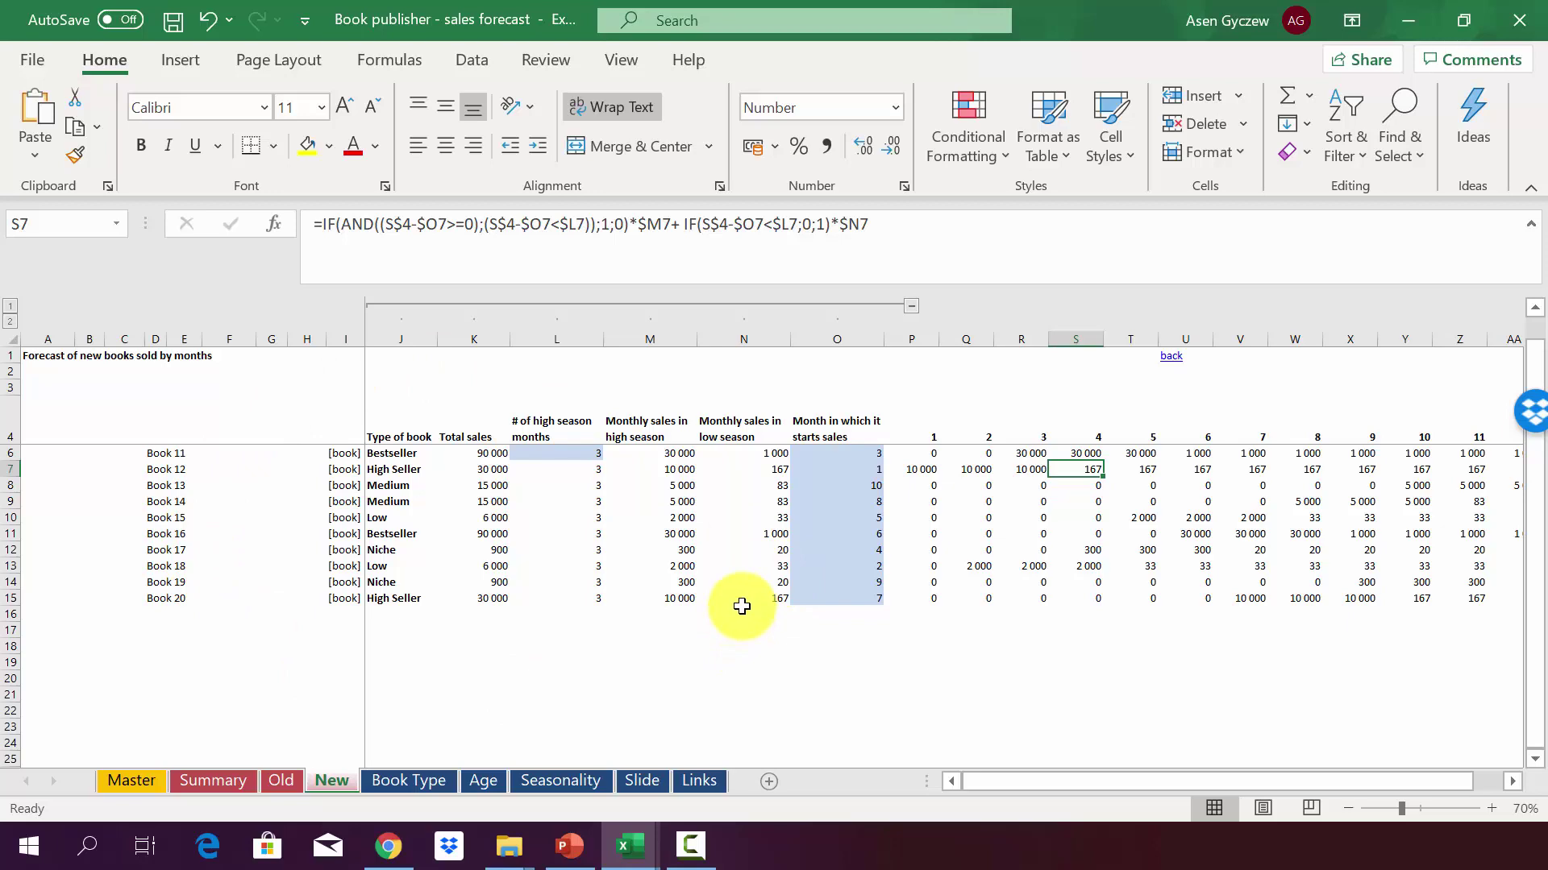
{"action": "left_click", "coordinate": [415, 780]}
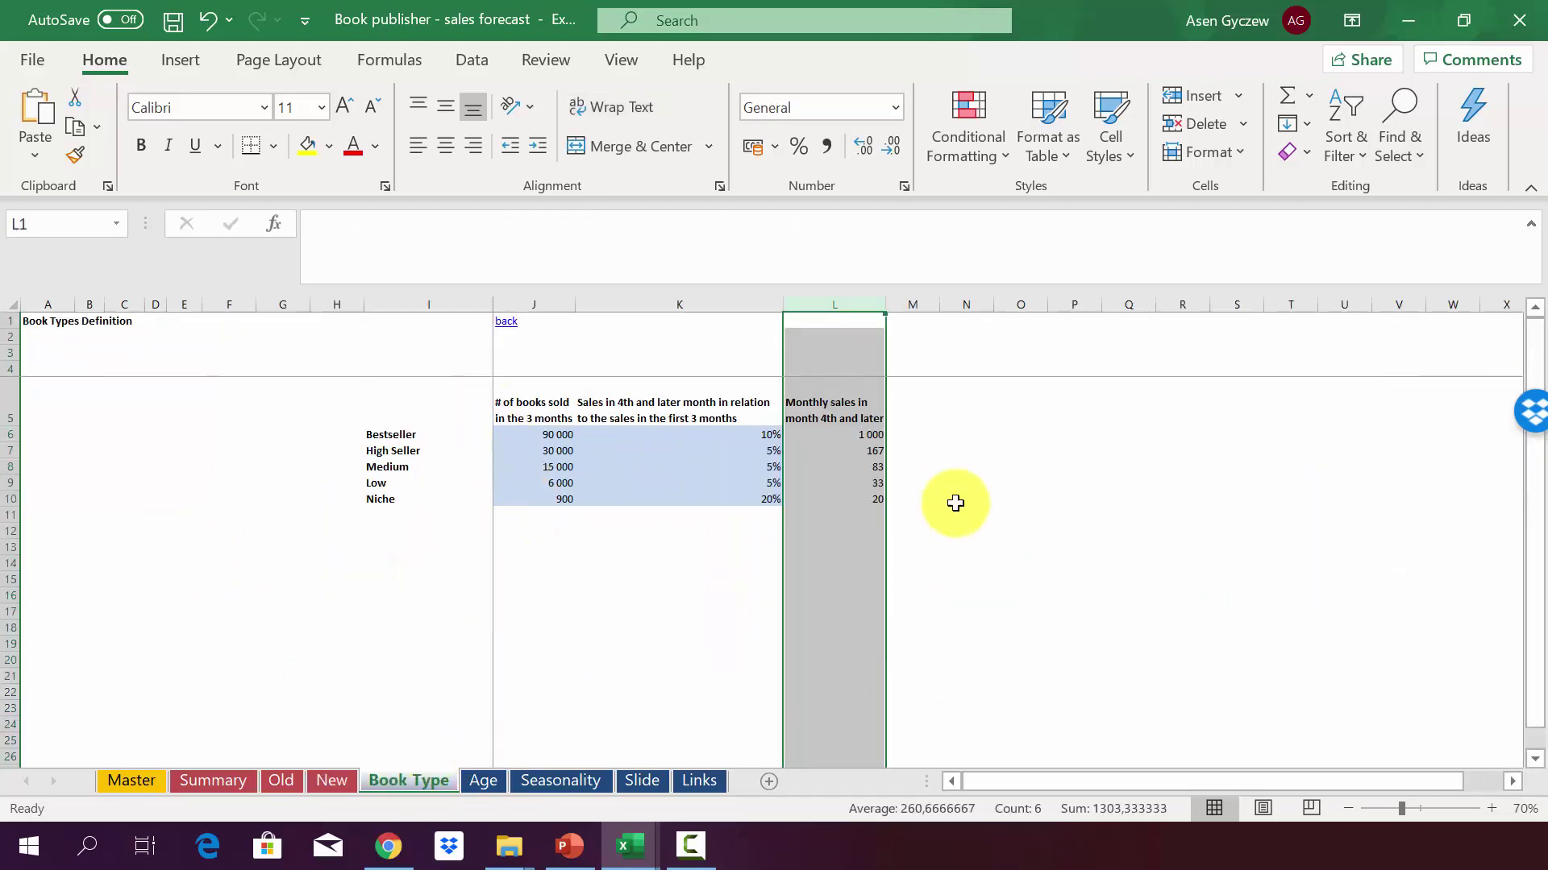
Step: Back on the New sheet, inspect Book 11's month-1 forecast and low-season lookup formulas
{"action": "left_click", "coordinate": [327, 783]}
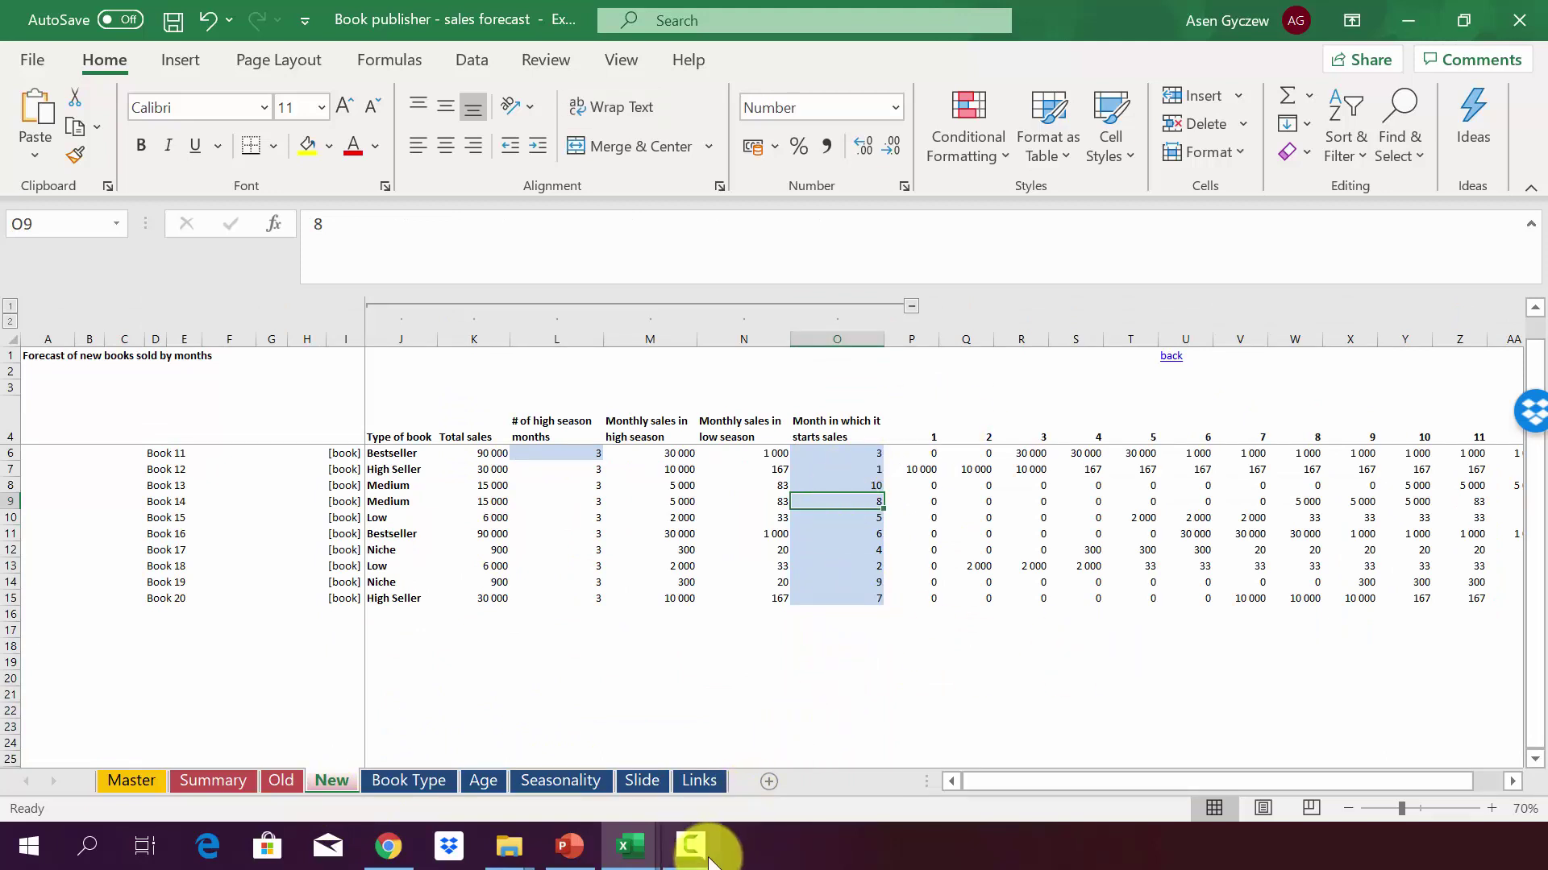
{"action": "left_click", "coordinate": [901, 452]}
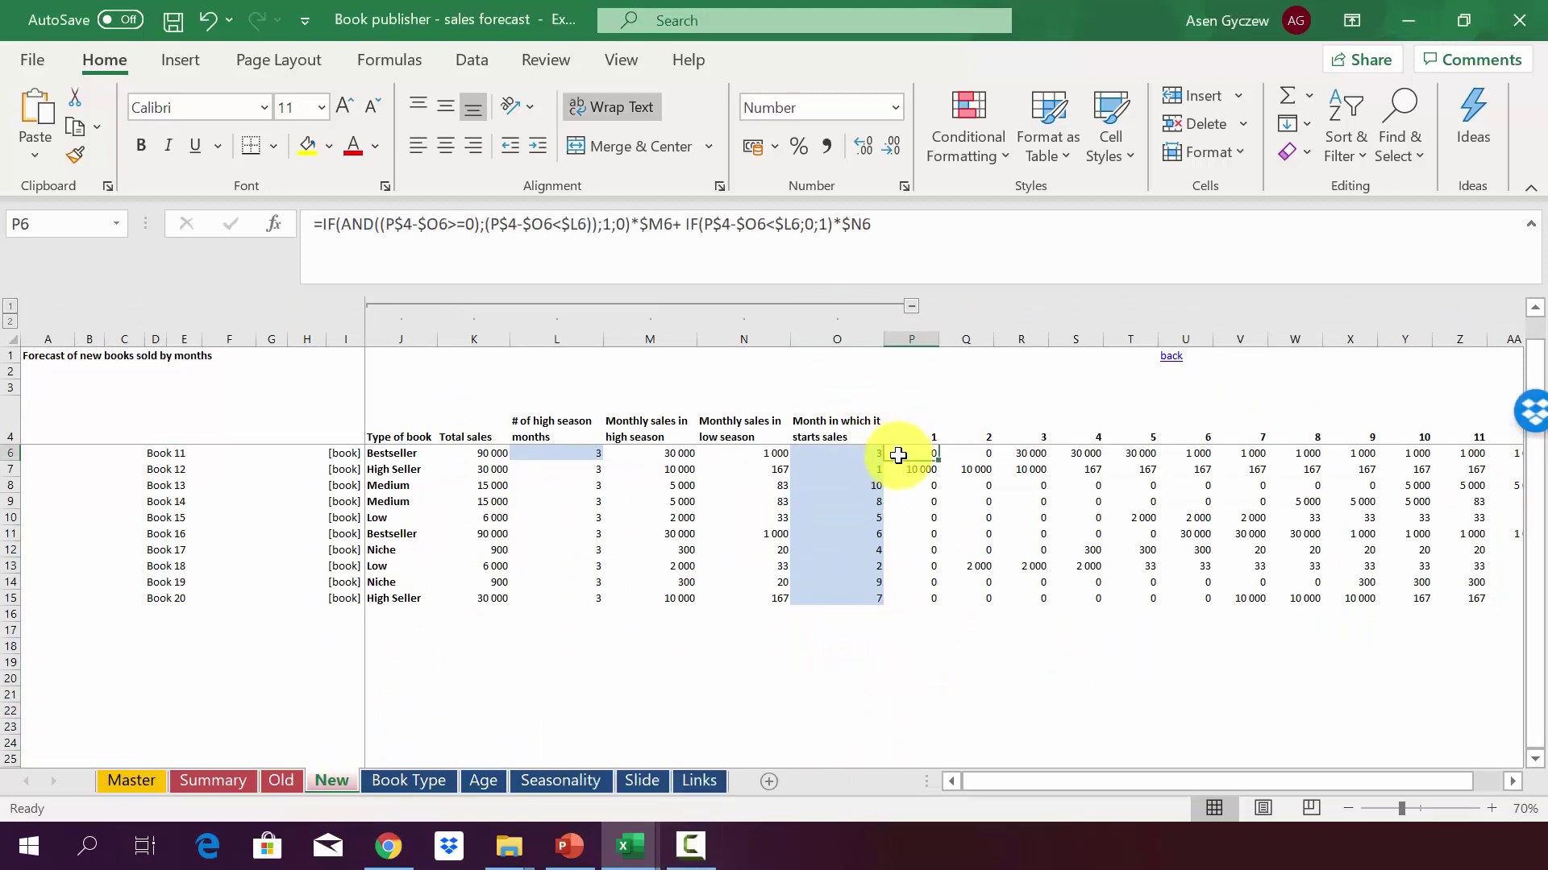
{"action": "left_click", "coordinate": [716, 470]}
Step: Change Book 11's type to High Seller from the J6 dropdown
{"action": "left_click", "coordinate": [371, 449]}
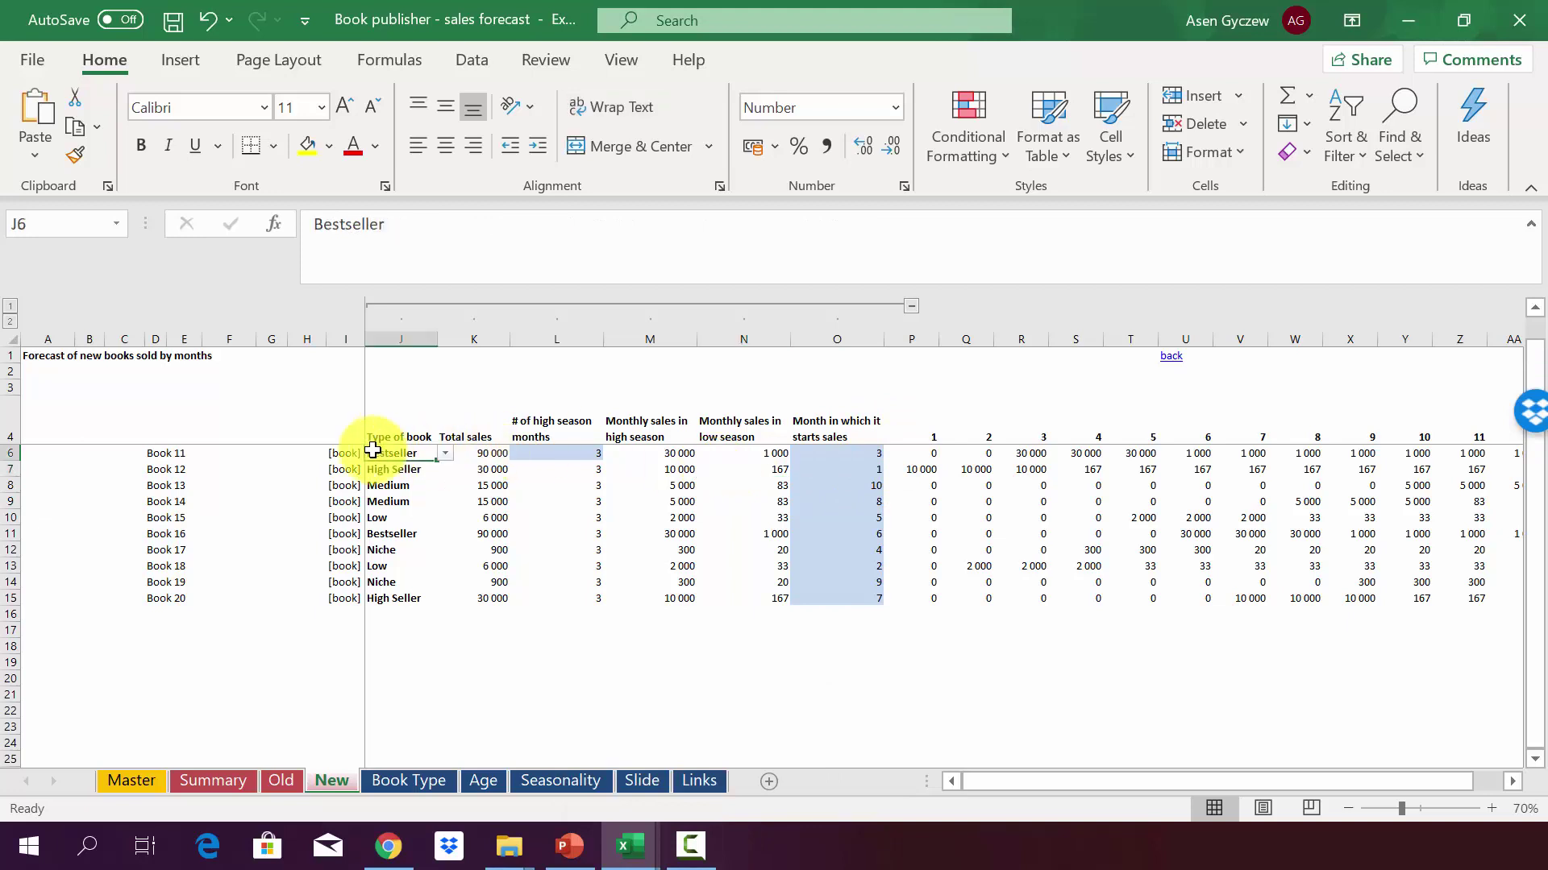
{"action": "left_click", "coordinate": [444, 454]}
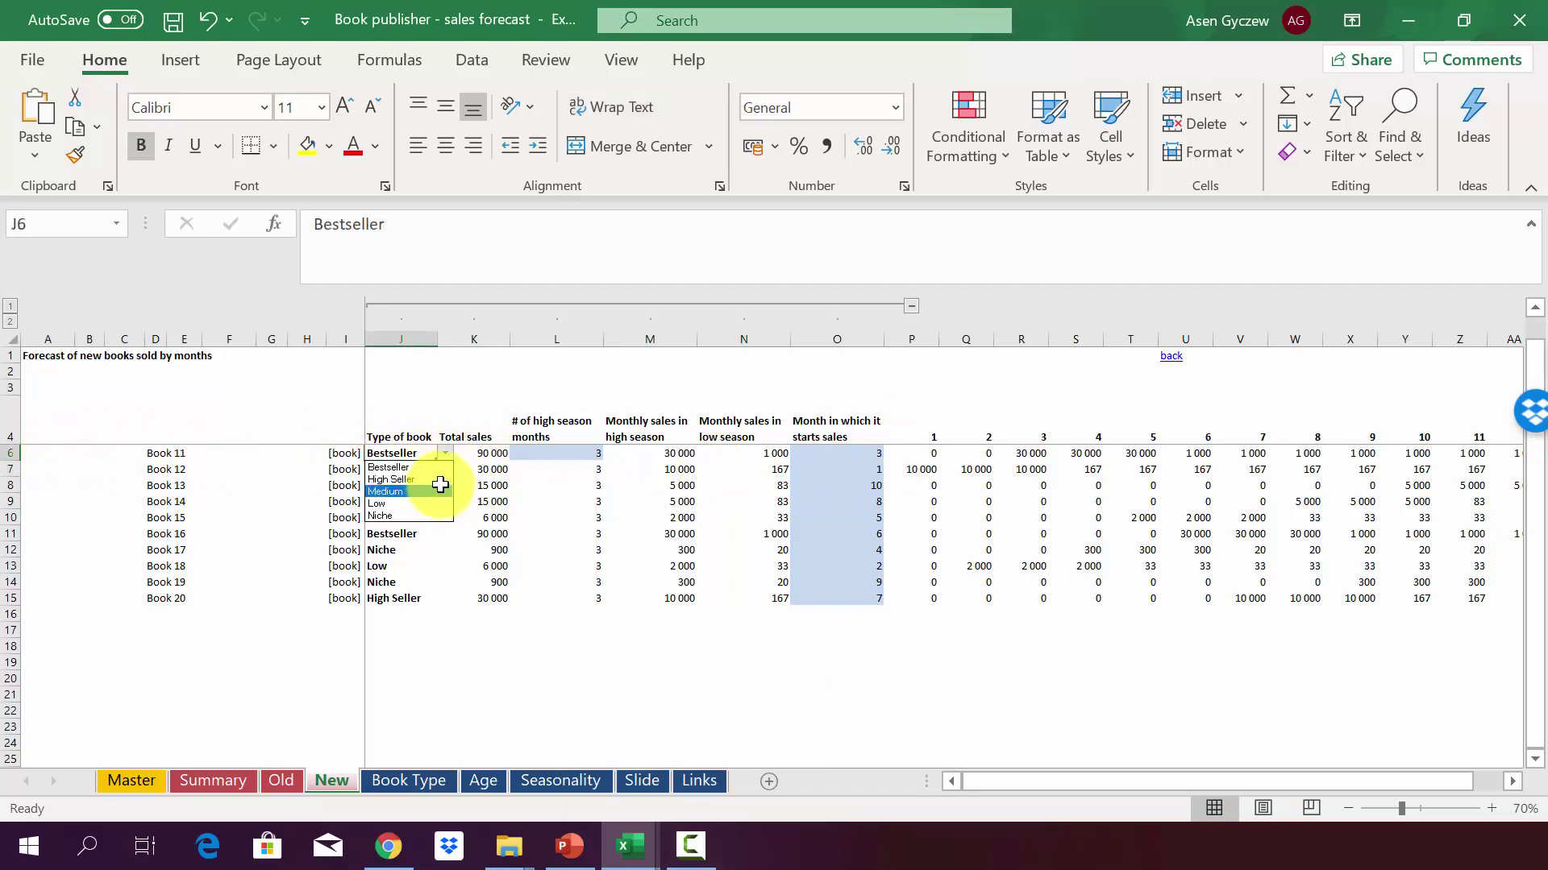
{"action": "left_click", "coordinate": [440, 482]}
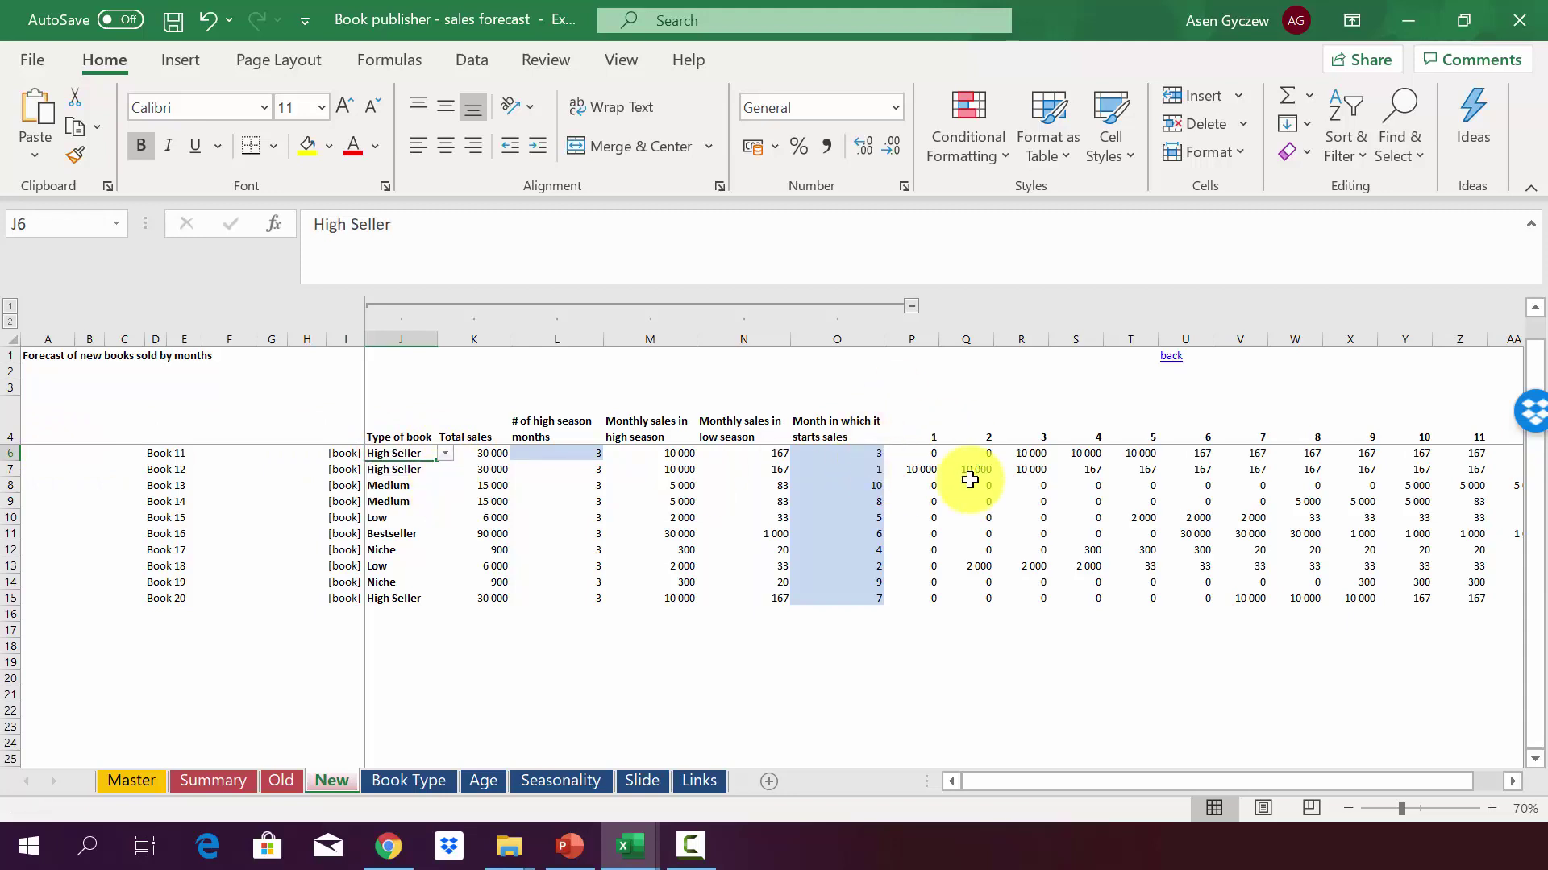
{"action": "left_click", "coordinate": [853, 457]}
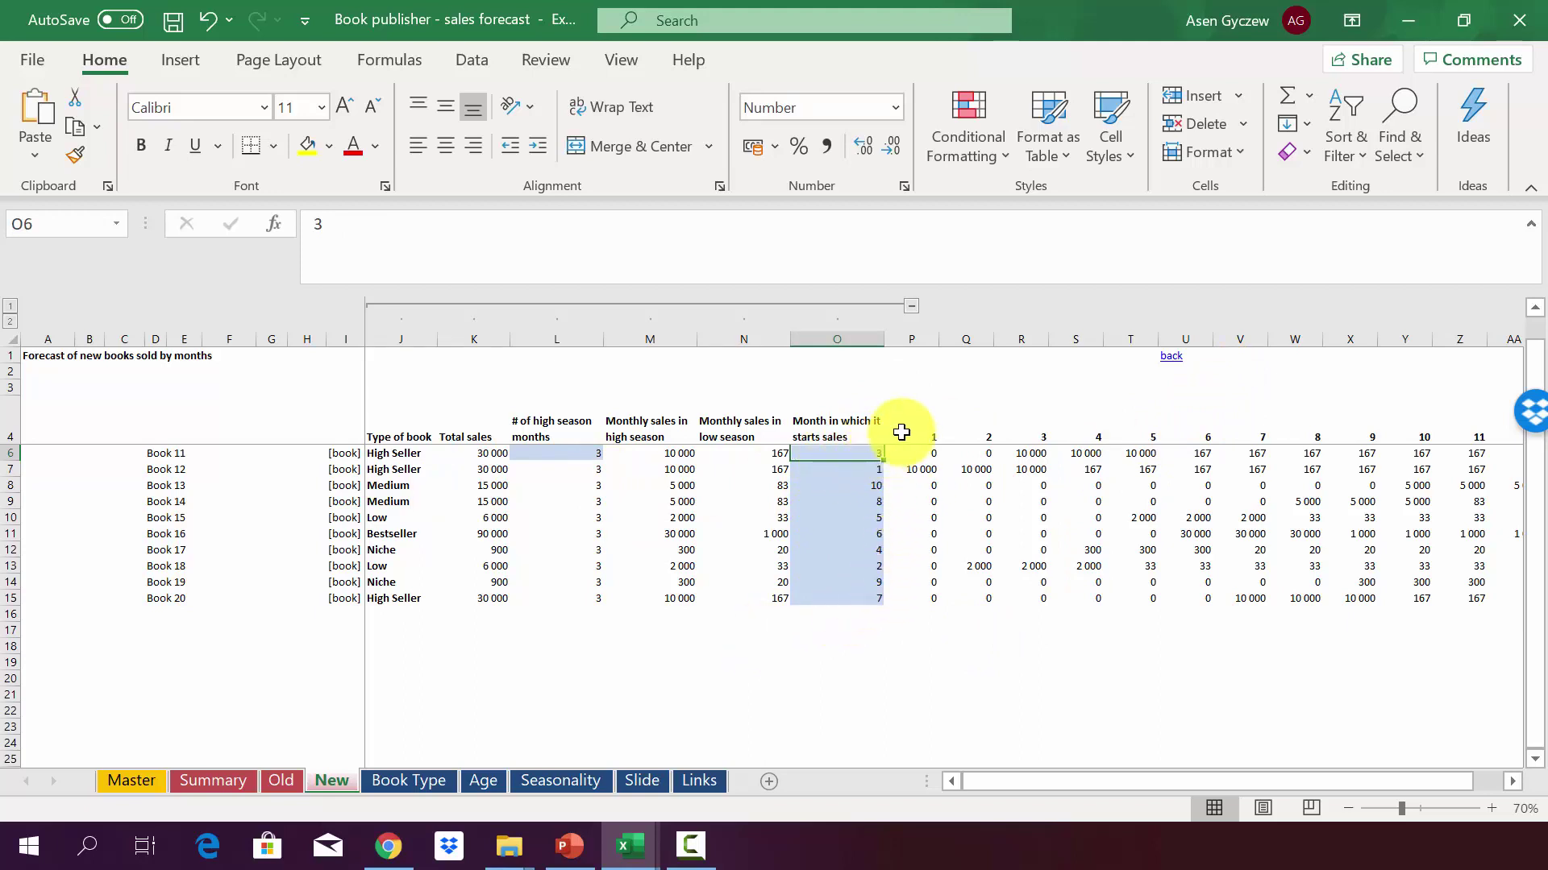
Step: Set Book 11's sales start month to 6 and check its month-6 forecast formula
{"action": "type", "text": "6"}
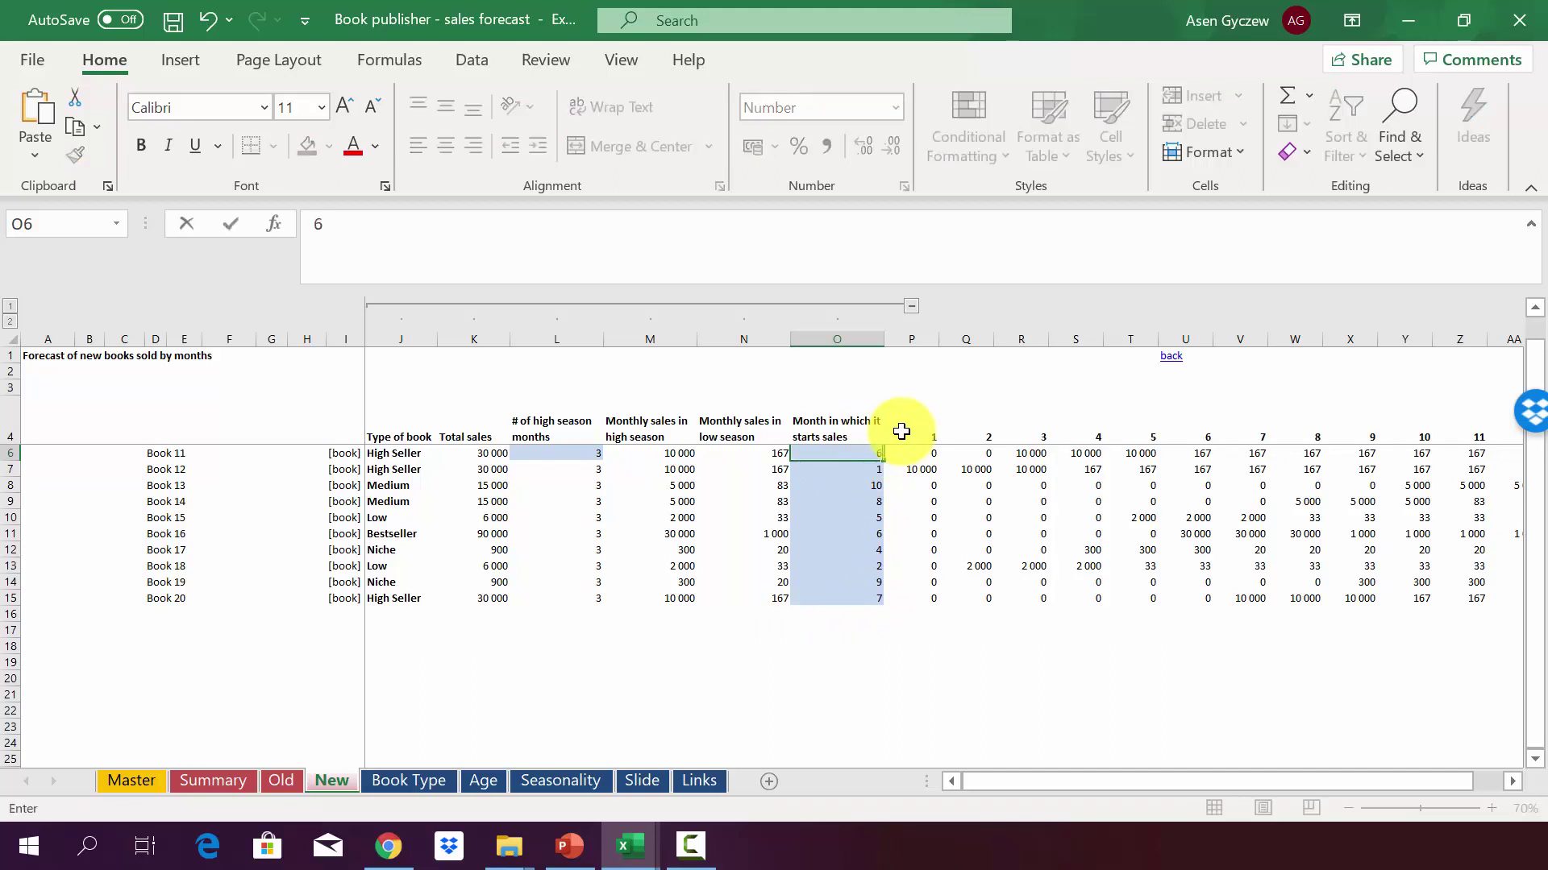
{"action": "key", "text": "Return"}
{"action": "key", "text": "Return"}
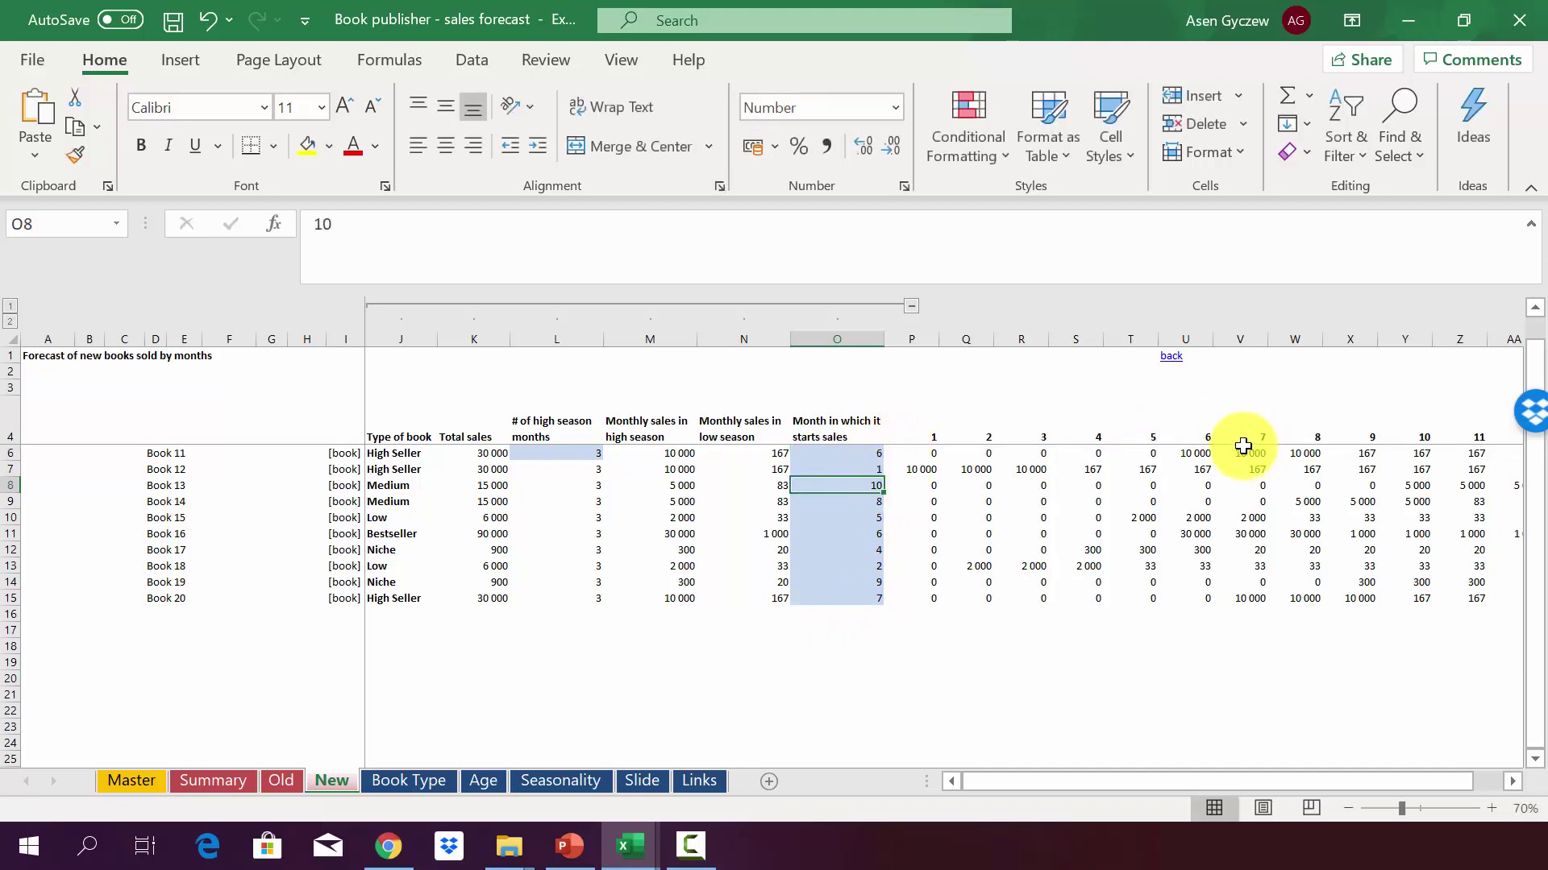
{"action": "left_click", "coordinate": [1193, 445]}
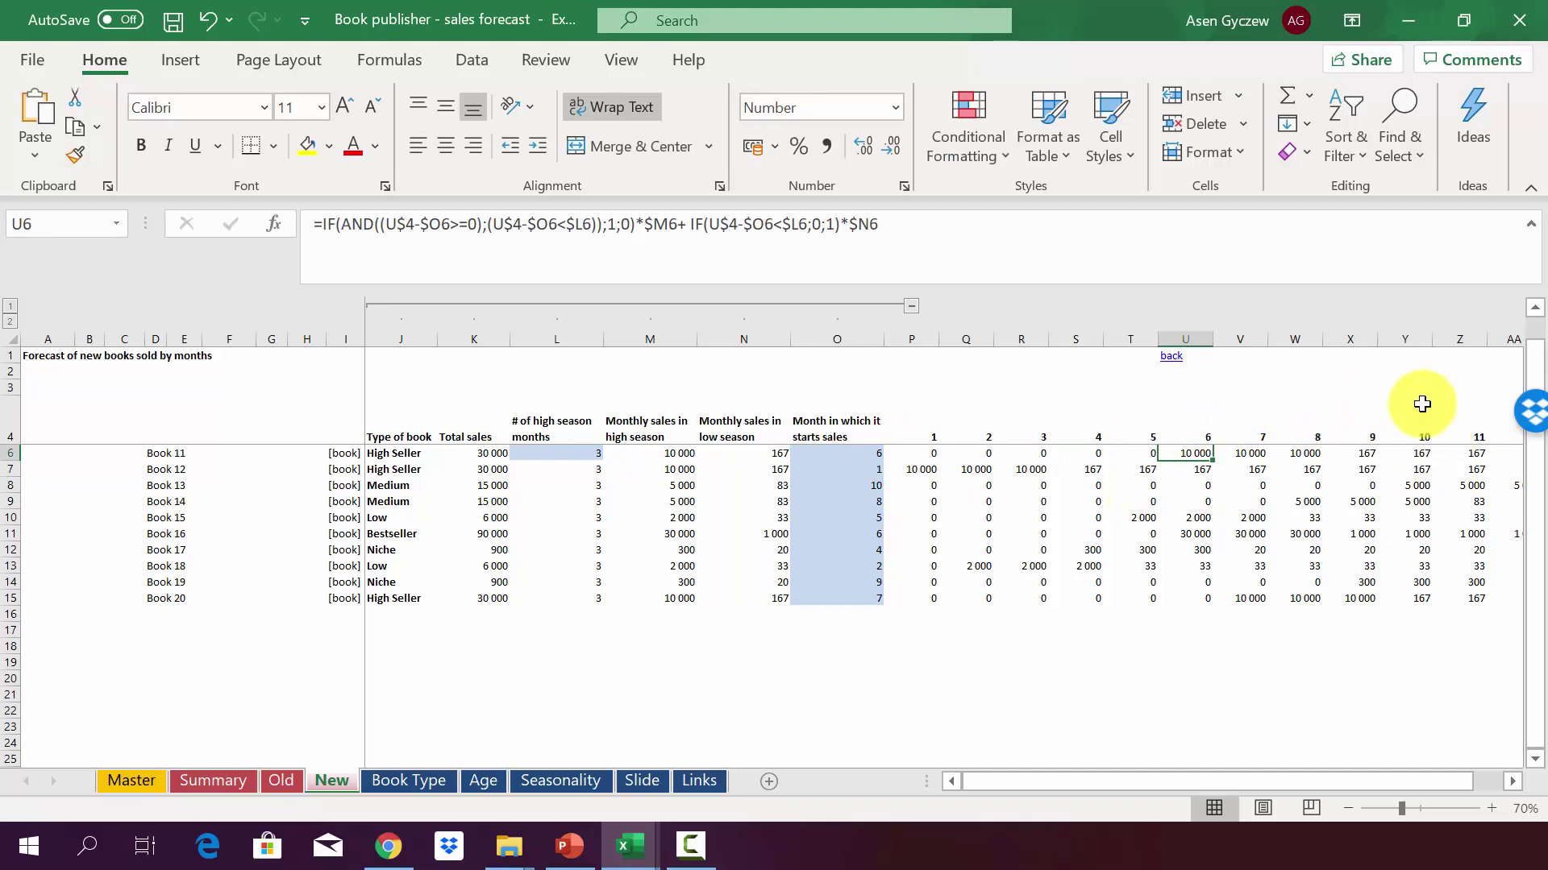
Step: Inspect Book 11's month-1 and month-5 IF formulas, then Book 15's start month and type
{"action": "left_click", "coordinate": [914, 451]}
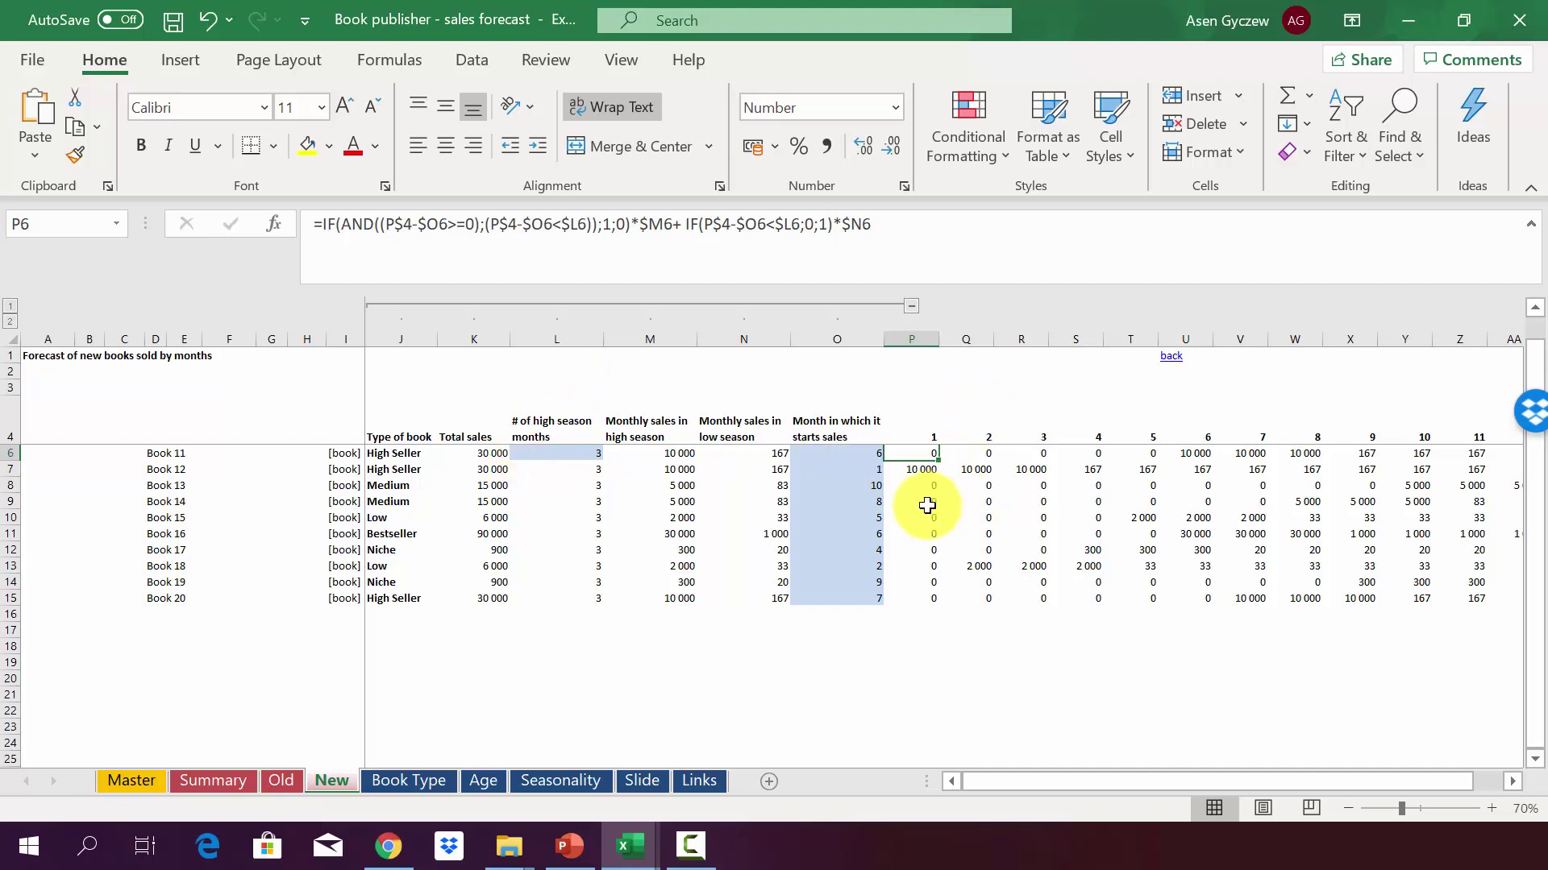
{"action": "left_click", "coordinate": [853, 453]}
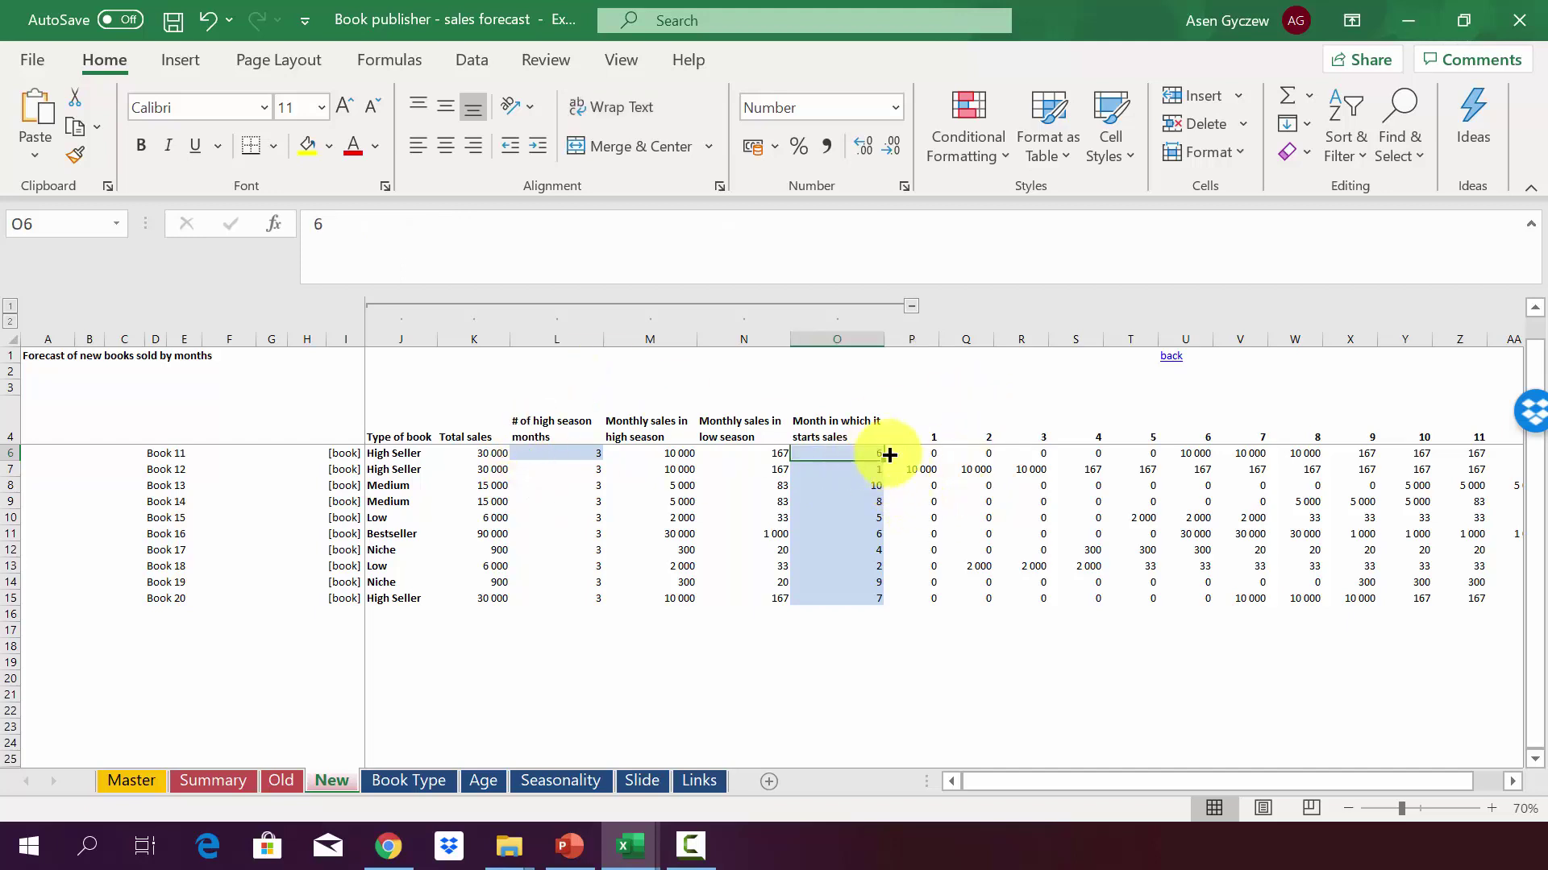
{"action": "left_click", "coordinate": [926, 449]}
{"action": "left_click", "coordinate": [611, 106]}
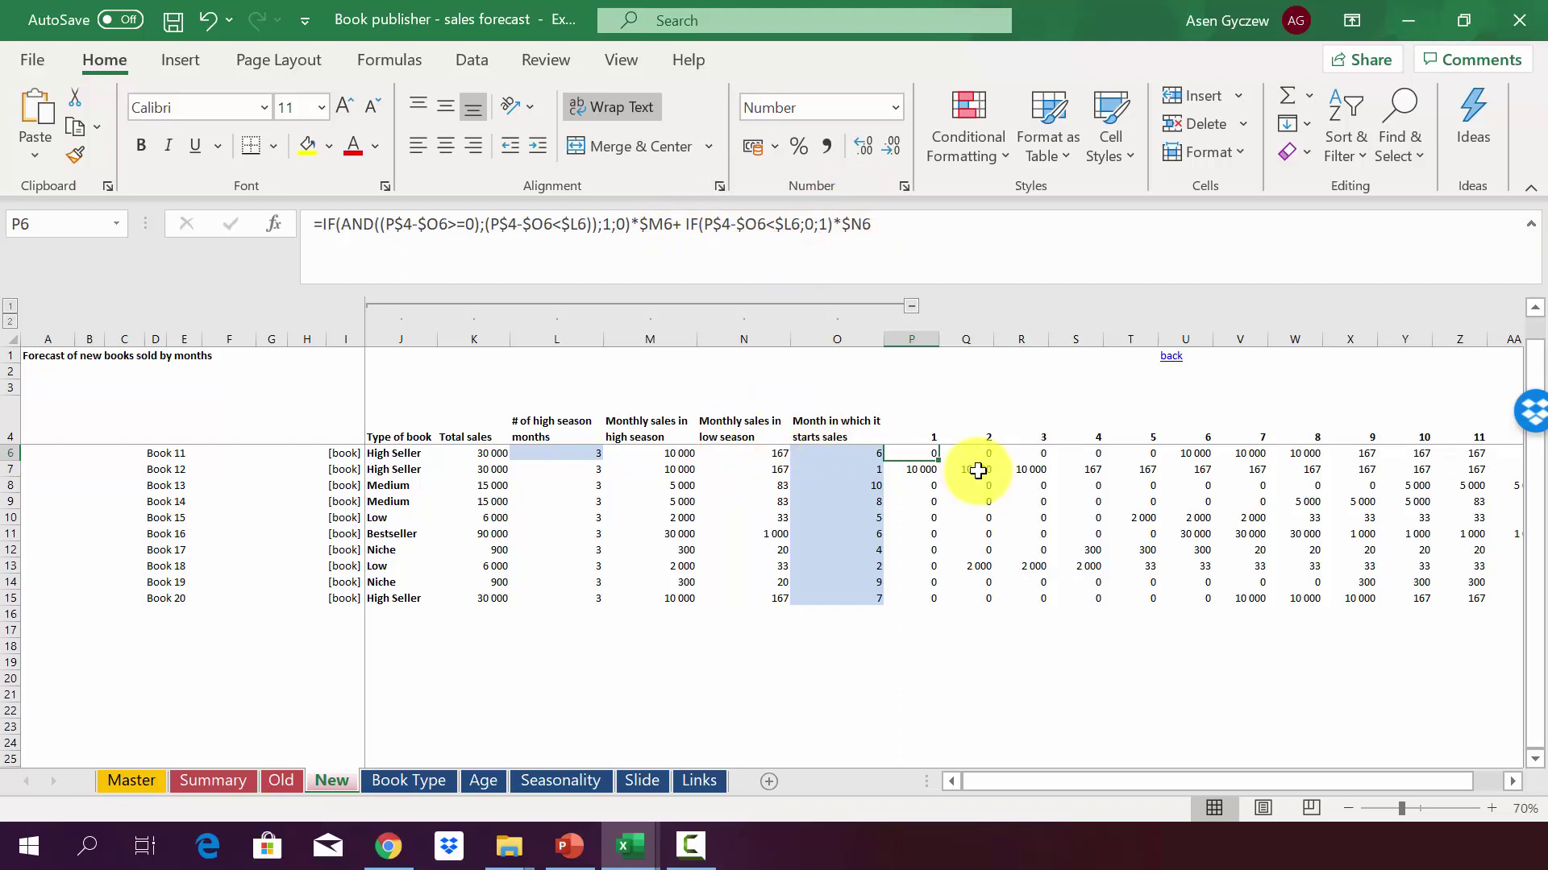
{"action": "left_click", "coordinate": [1140, 454]}
{"action": "left_click", "coordinate": [824, 518]}
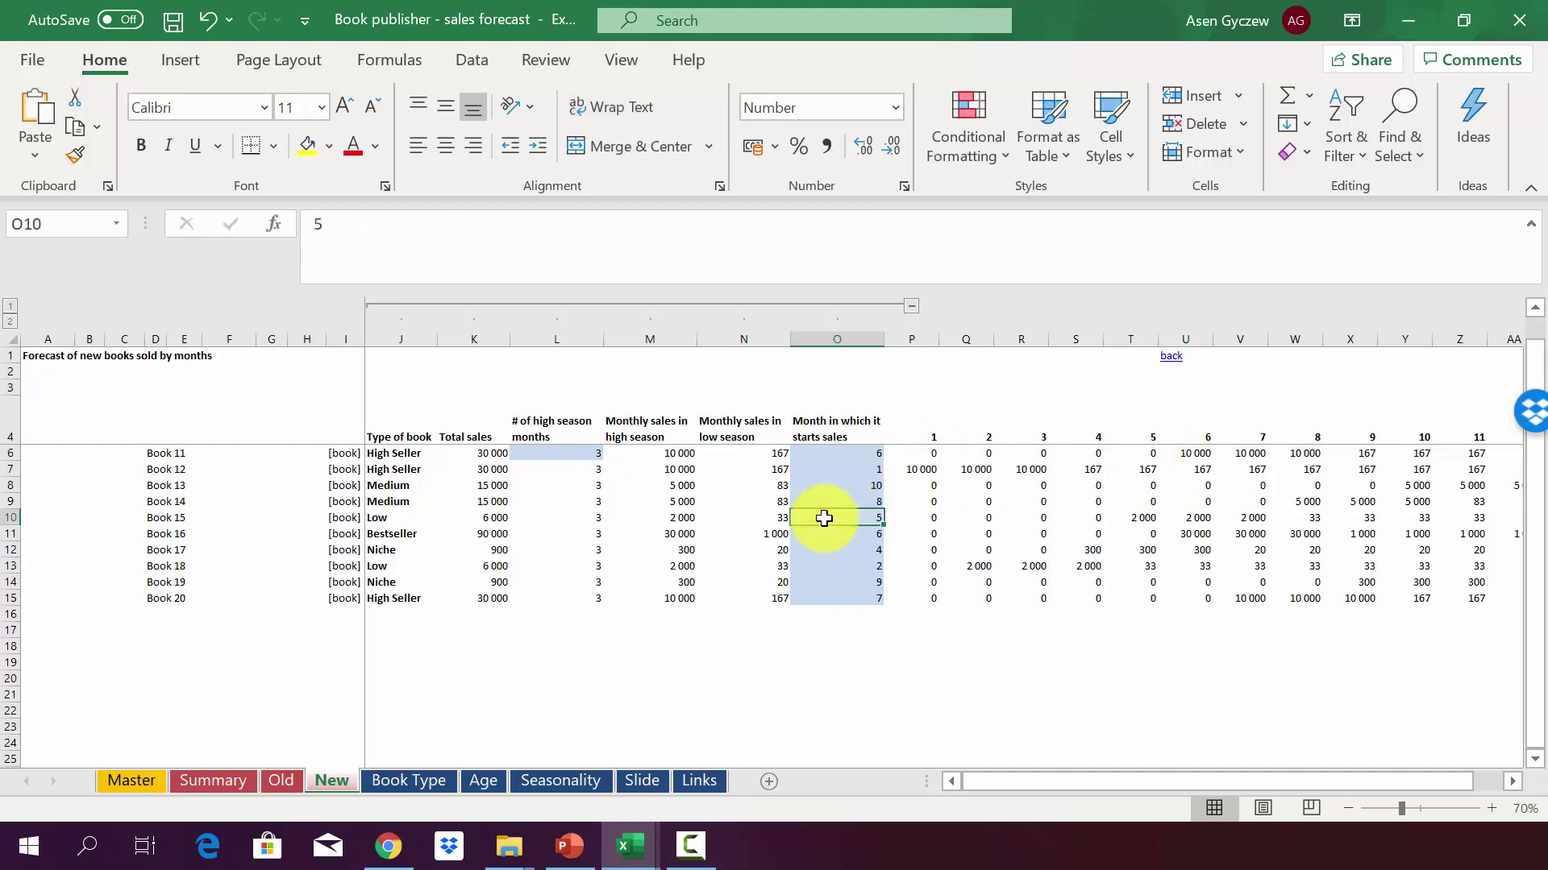
{"action": "left_click", "coordinate": [394, 518]}
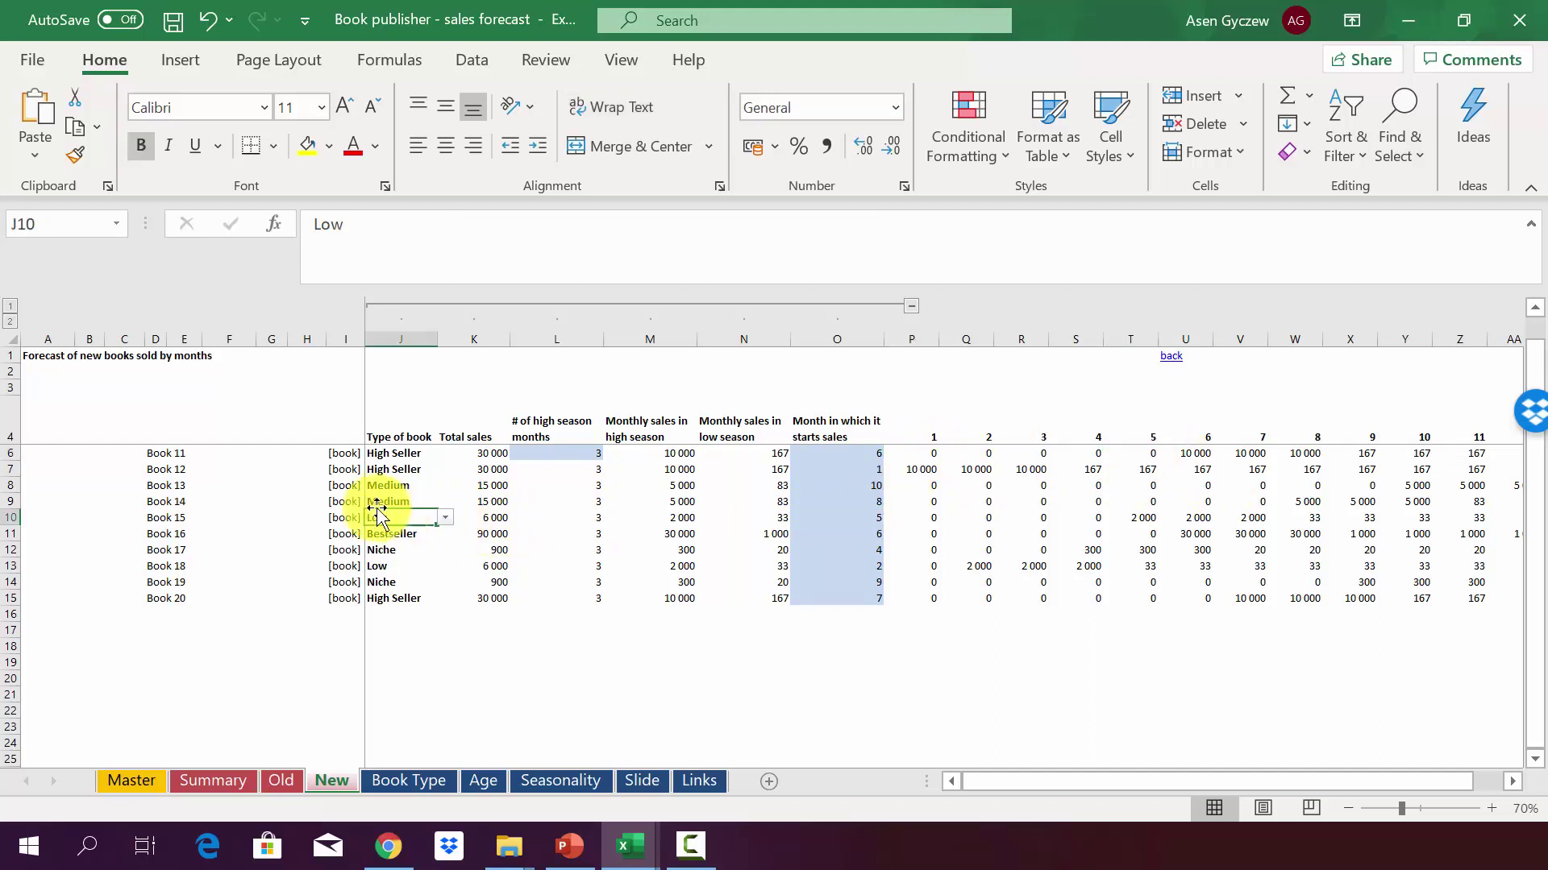
Step: Review the Book Type sheet's first-3-months, later-month ratio and month 4+ sales columns
{"action": "left_click", "coordinate": [188, 474]}
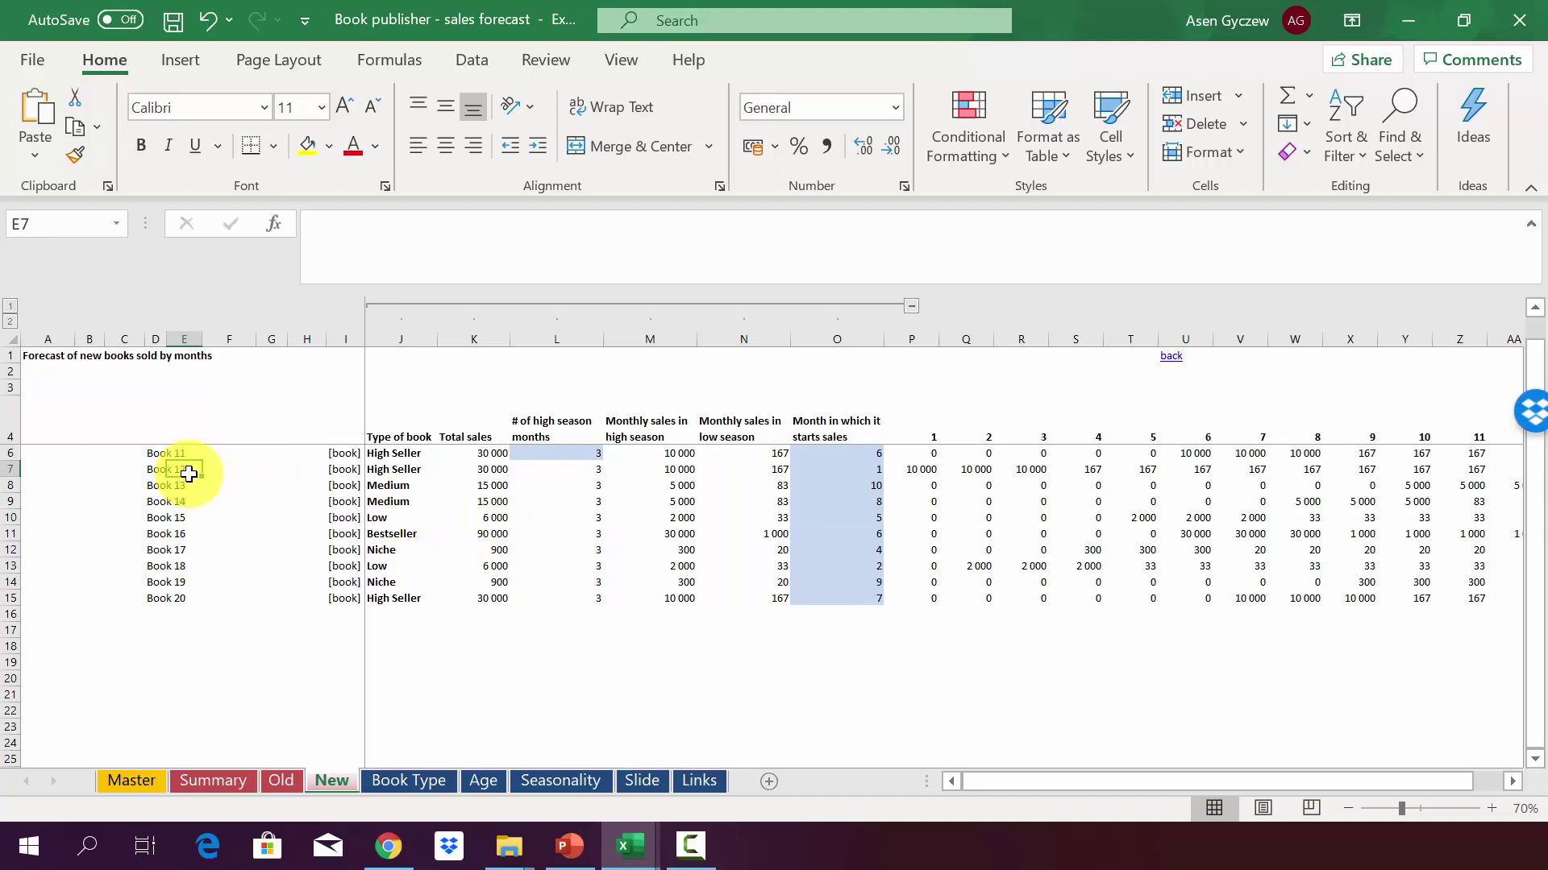
{"action": "left_click", "coordinate": [441, 782]}
{"action": "left_click", "coordinate": [535, 304]}
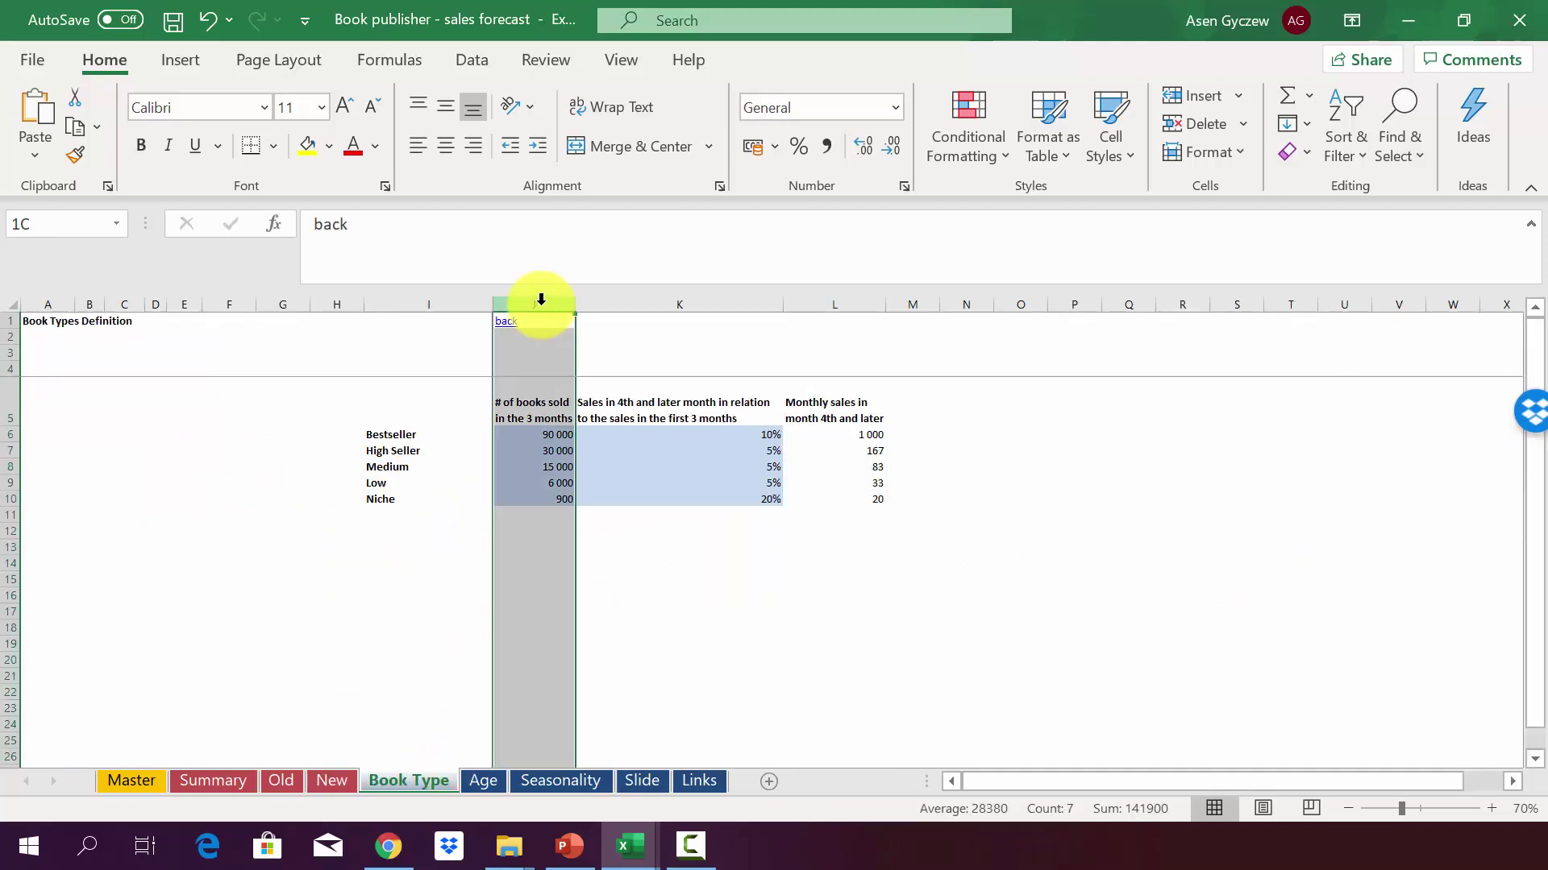
{"action": "left_click", "coordinate": [717, 303]}
{"action": "left_click", "coordinate": [818, 303]}
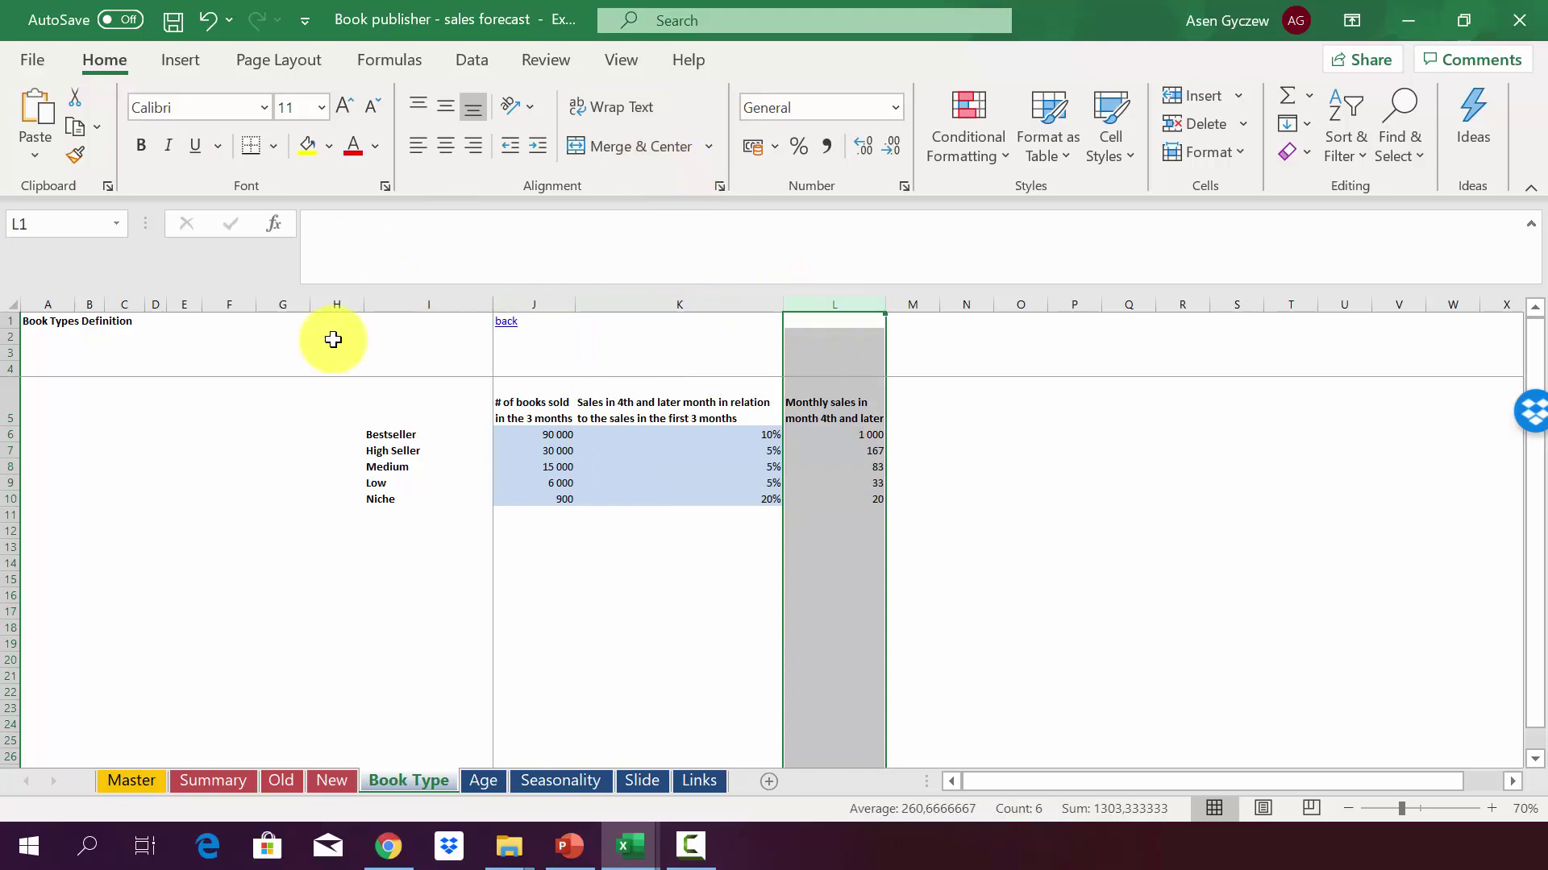
Step: Set Book 11 back to Bestseller on the New sheet, recheck its start month, then go to Master
{"action": "left_click", "coordinate": [345, 790]}
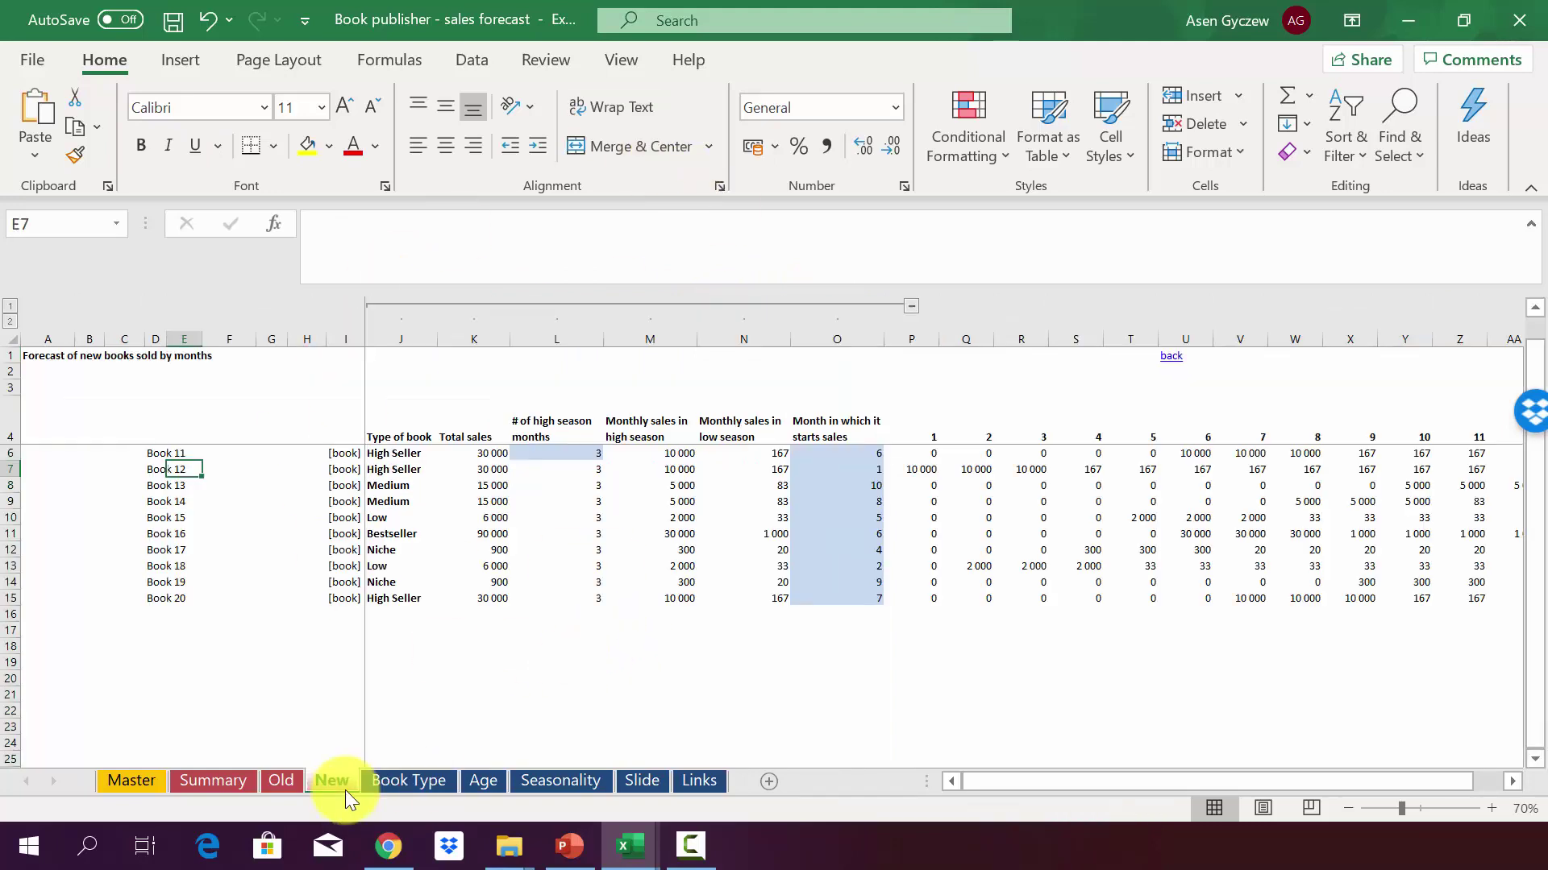
{"action": "left_click", "coordinate": [382, 455]}
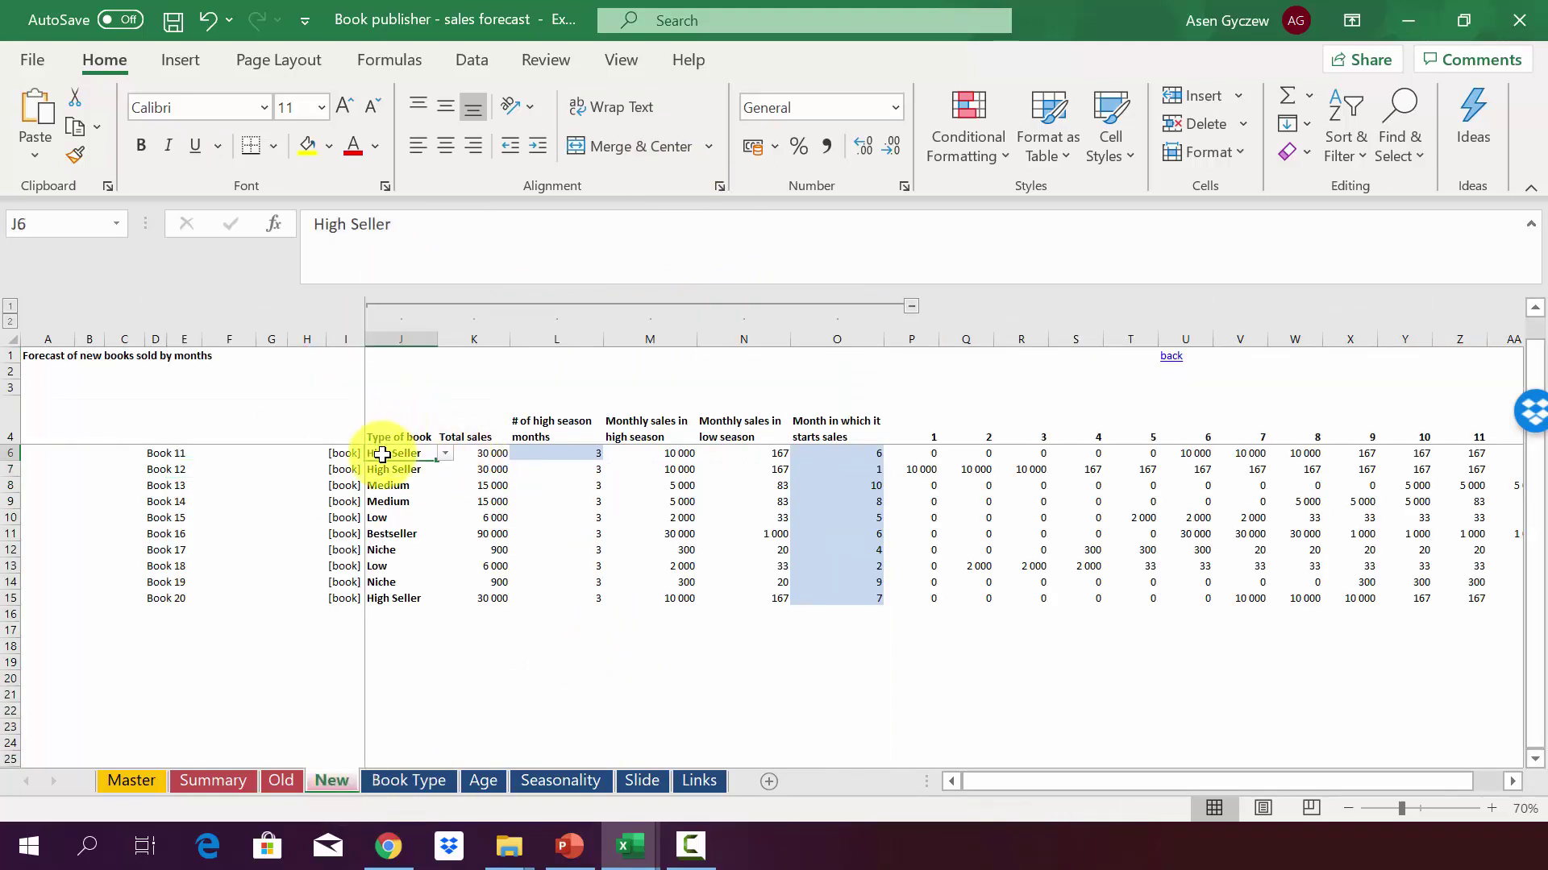
{"action": "left_click", "coordinate": [445, 454]}
{"action": "left_click", "coordinate": [446, 454]}
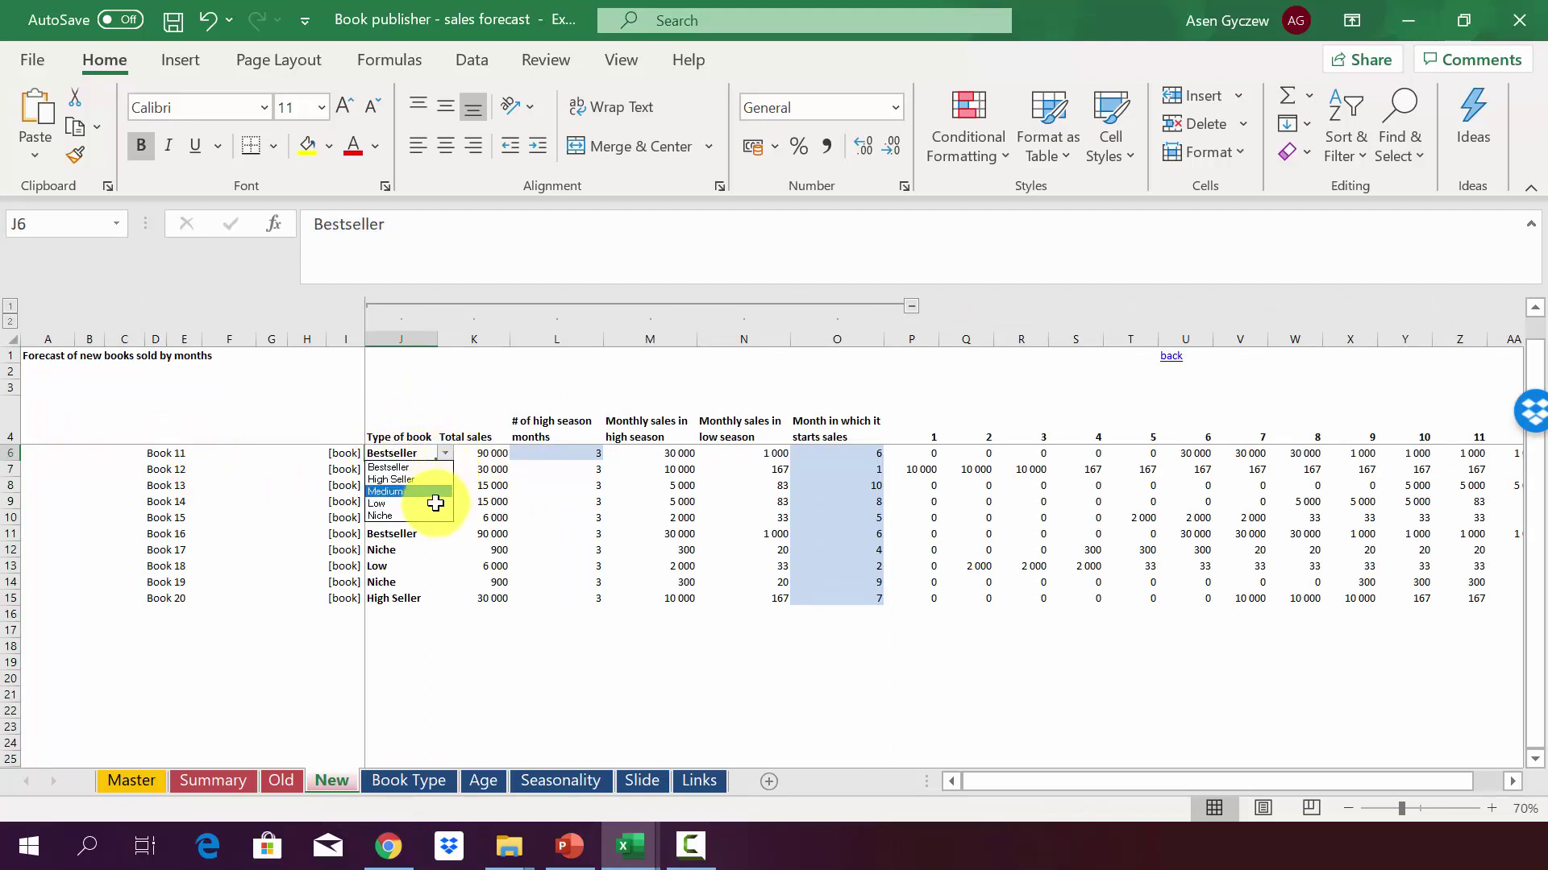
{"action": "key", "text": "Escape"}
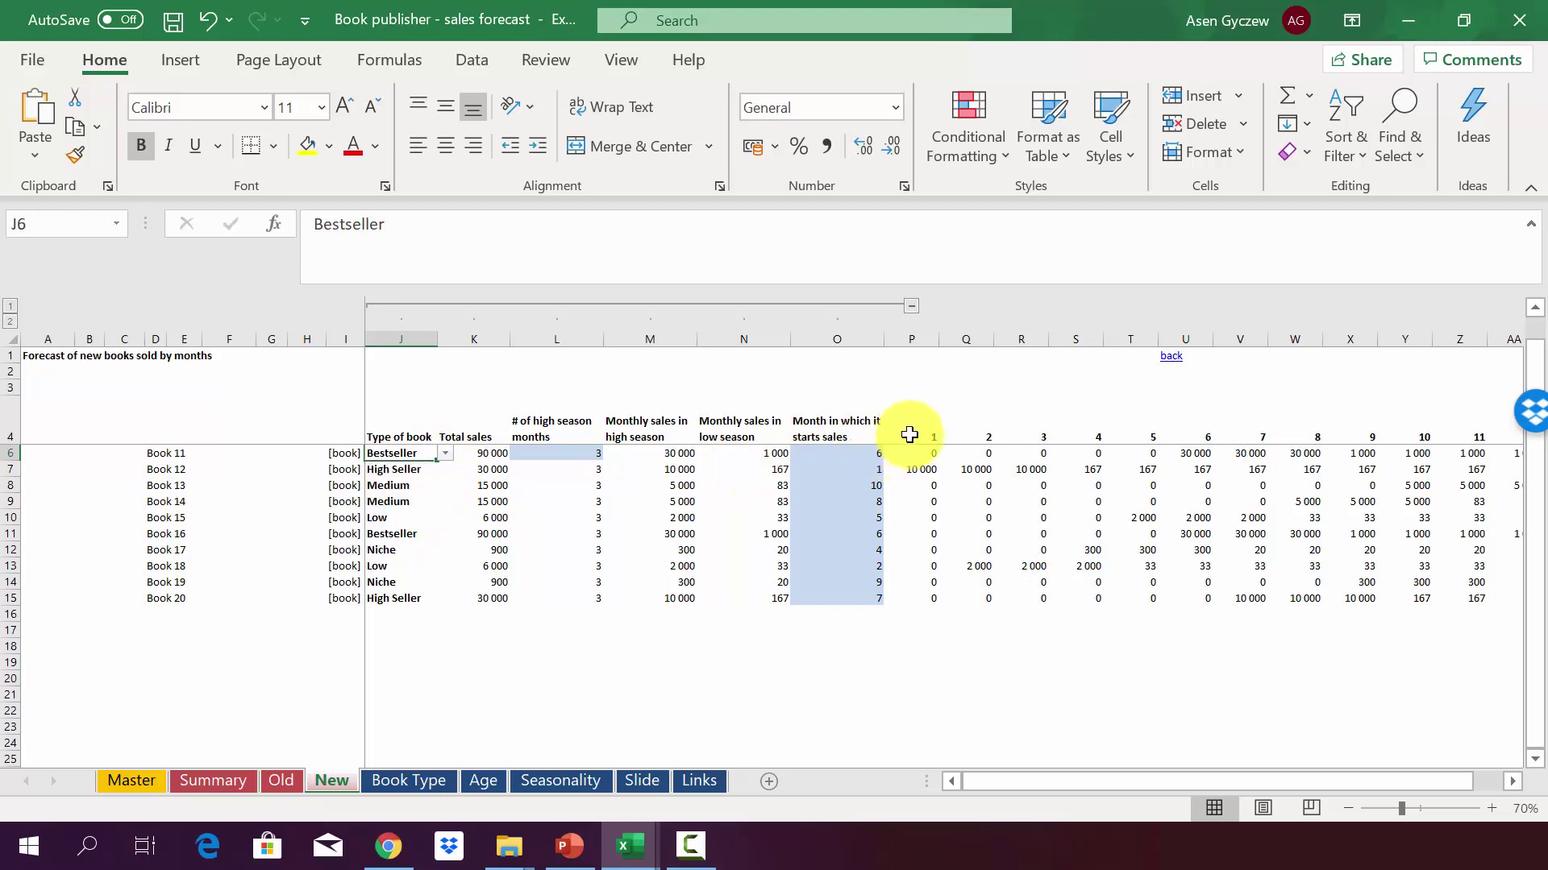
{"action": "left_click", "coordinate": [857, 454]}
{"action": "left_click", "coordinate": [847, 340]}
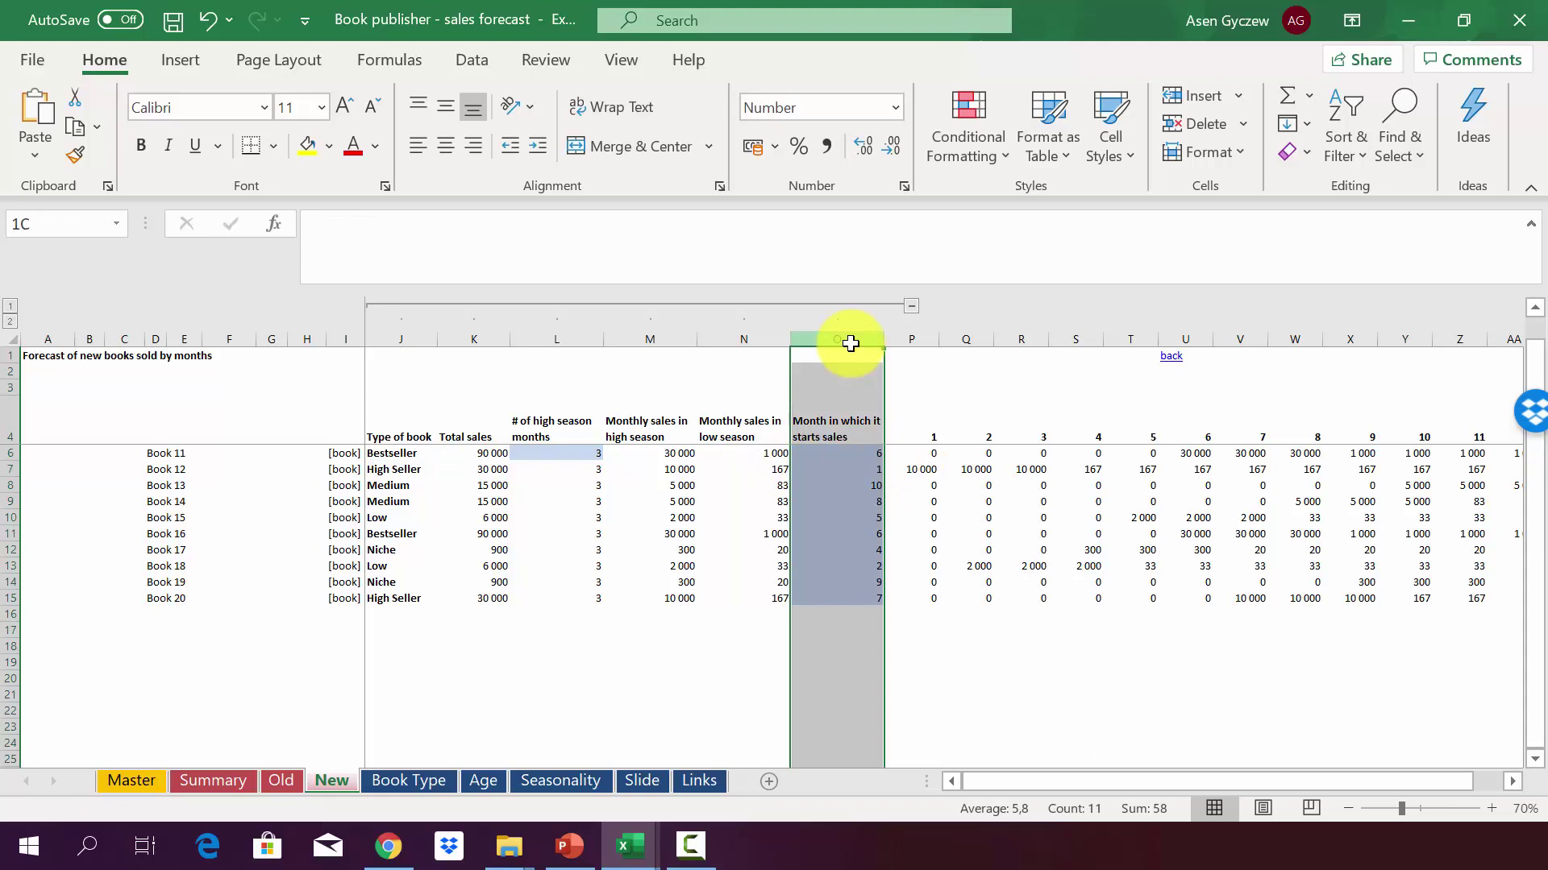
{"action": "left_click", "coordinate": [846, 452]}
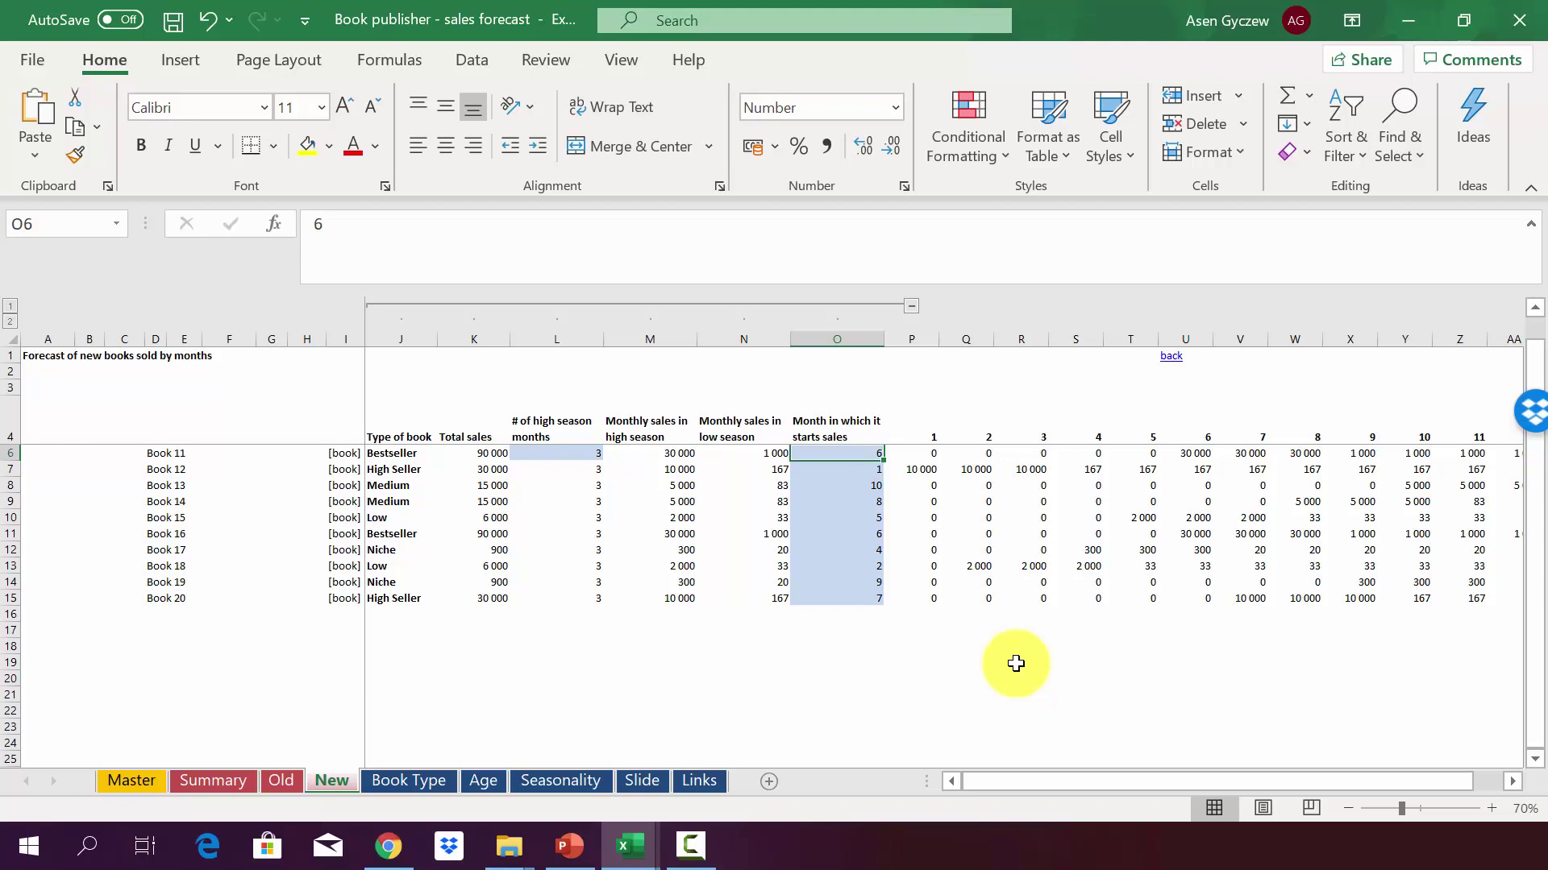
{"action": "key", "text": "ctrl+Page_Up"}
{"action": "key", "text": "ctrl+Page_Up"}
{"action": "key", "text": "ctrl+Page_Up"}
{"action": "key", "text": "ctrl+Page_Up"}
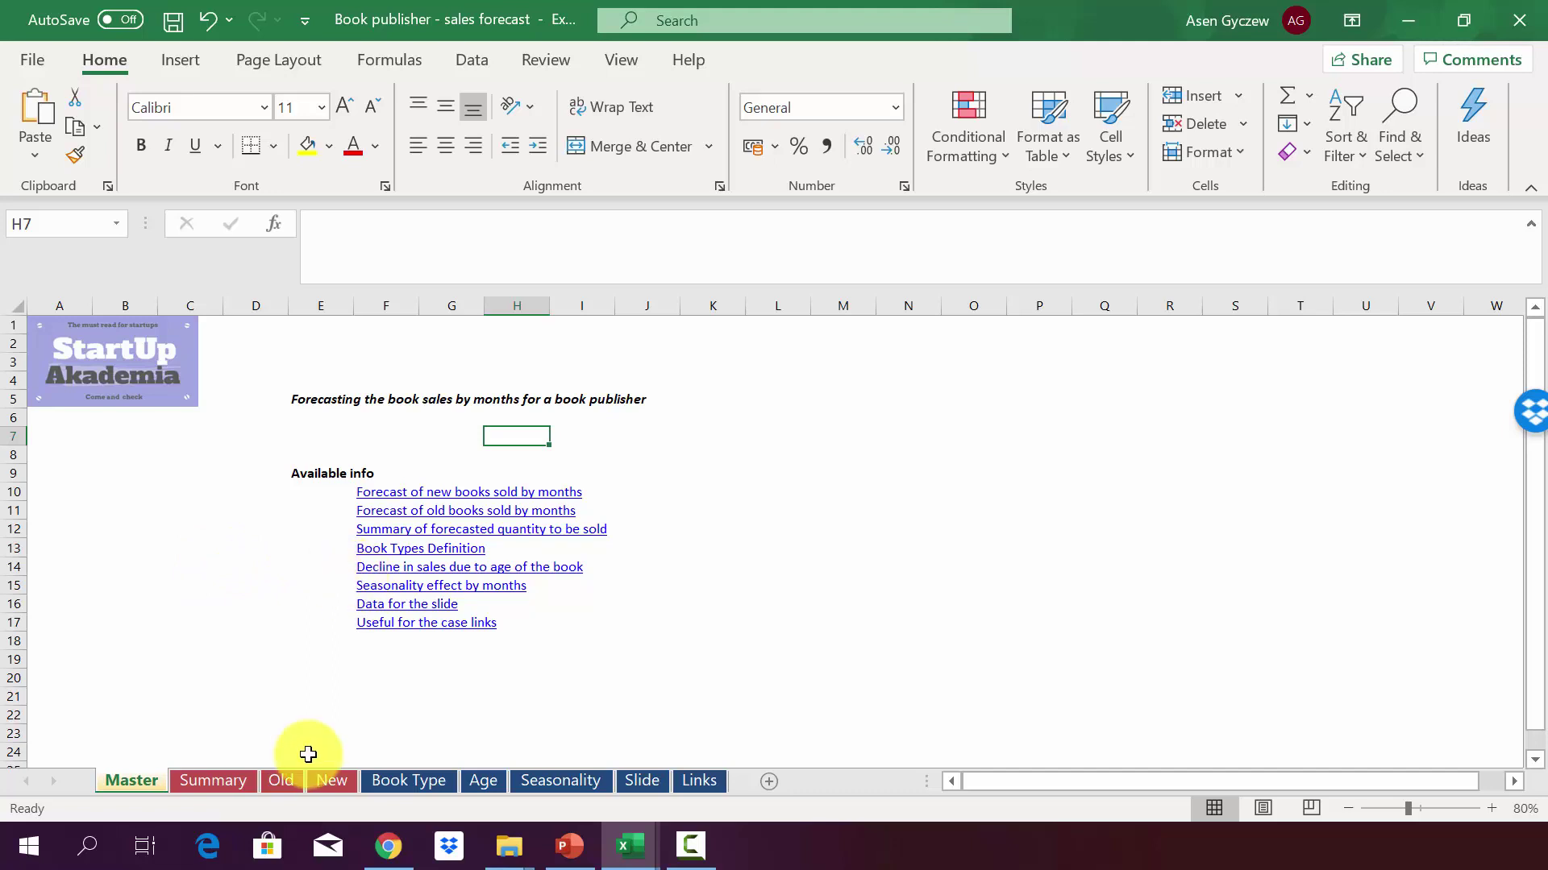
{"action": "left_click", "coordinate": [282, 780]}
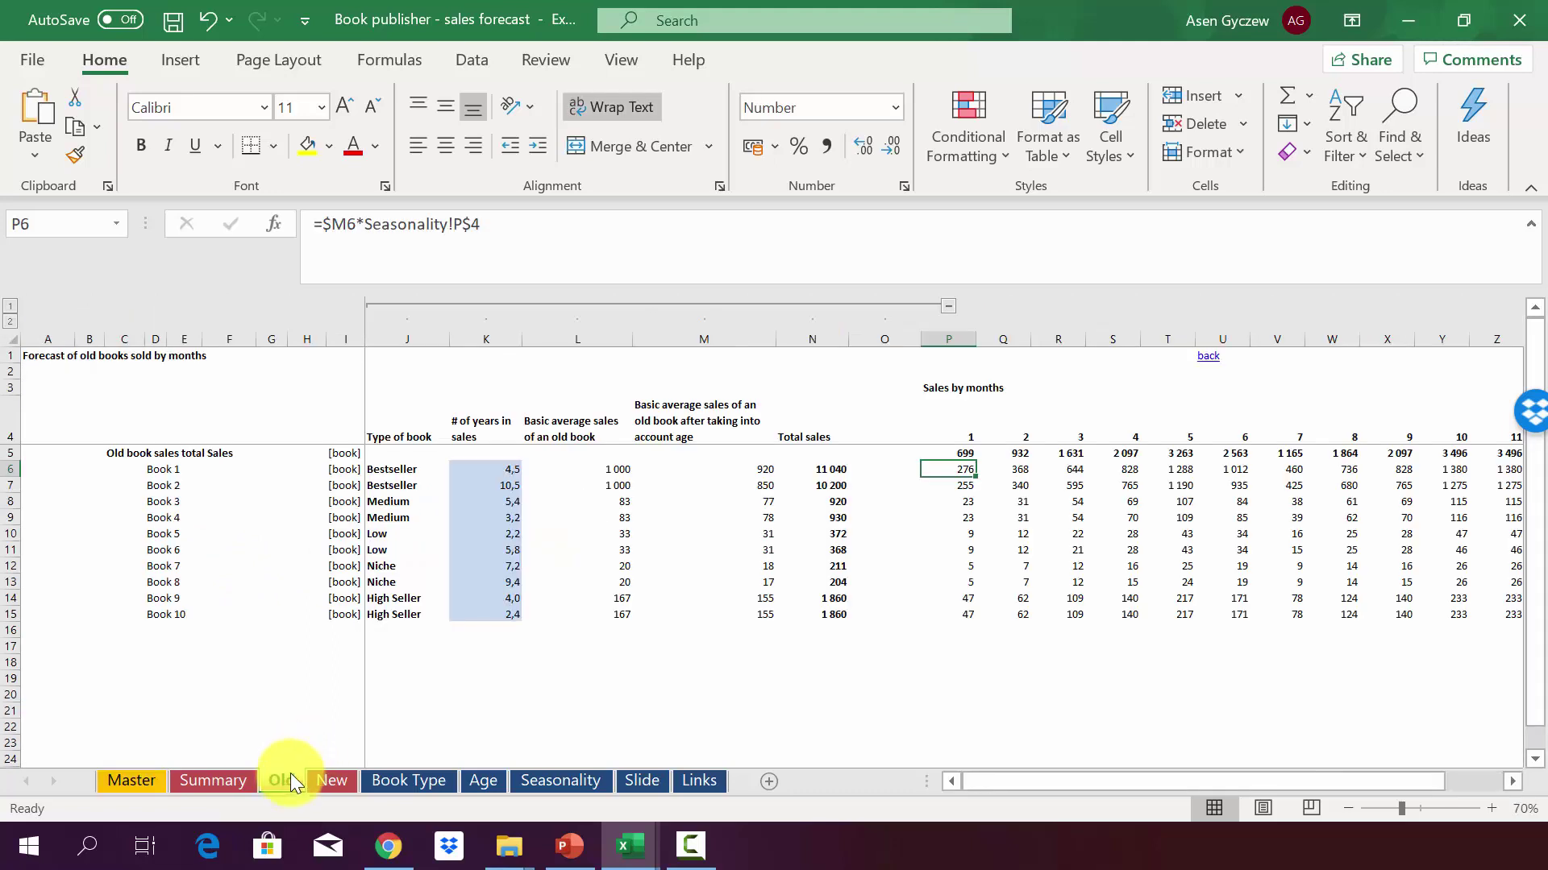
{"action": "left_click", "coordinate": [195, 515]}
{"action": "left_click", "coordinate": [154, 339]}
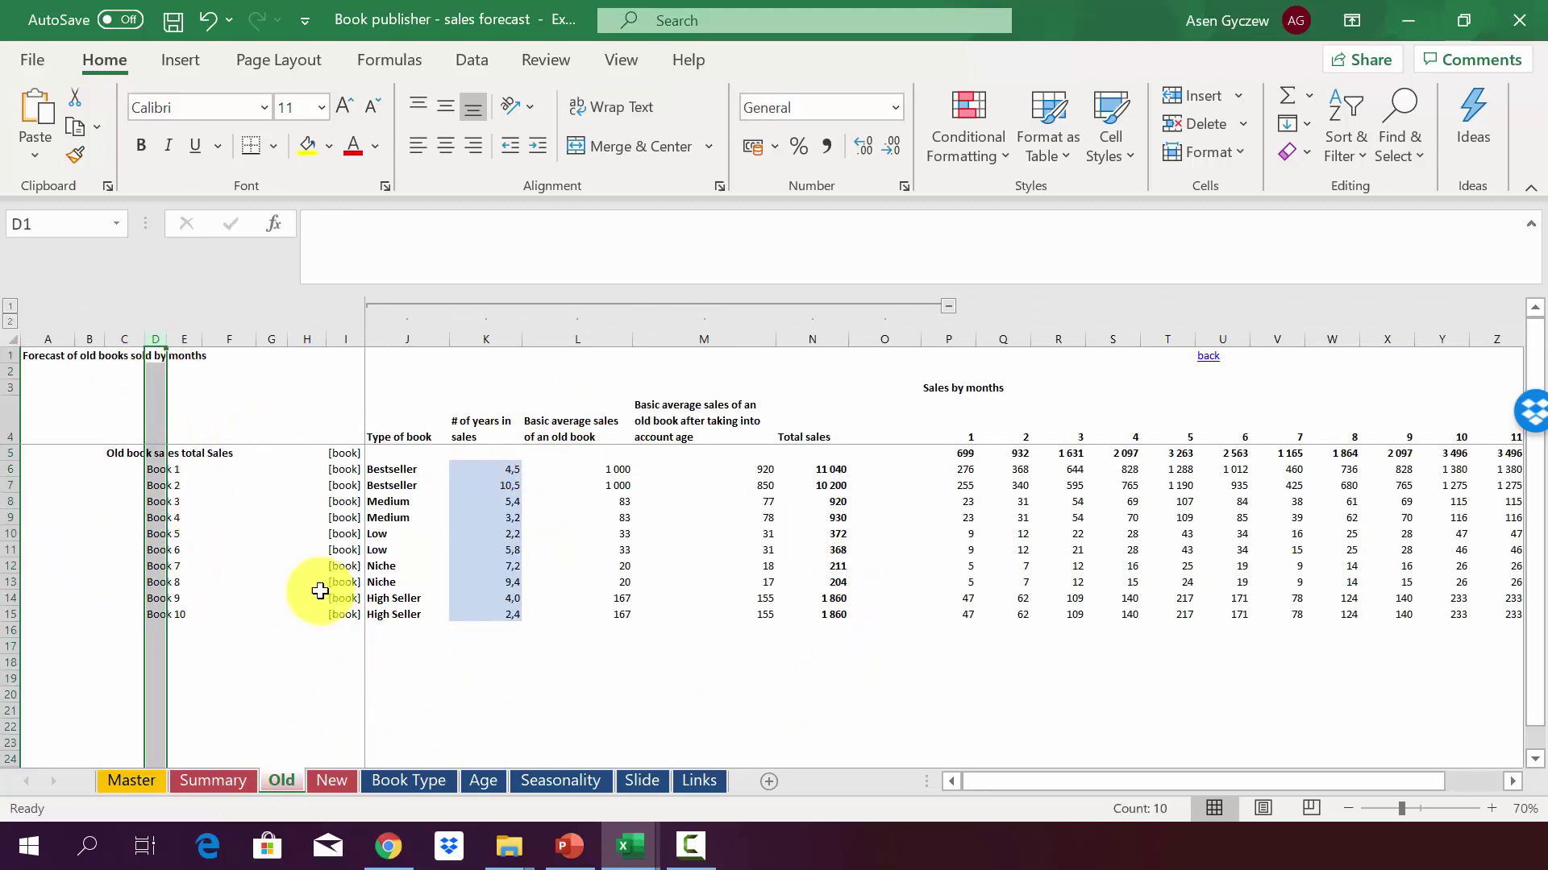
{"action": "left_click", "coordinate": [8, 468]}
{"action": "left_click", "coordinate": [9, 614]}
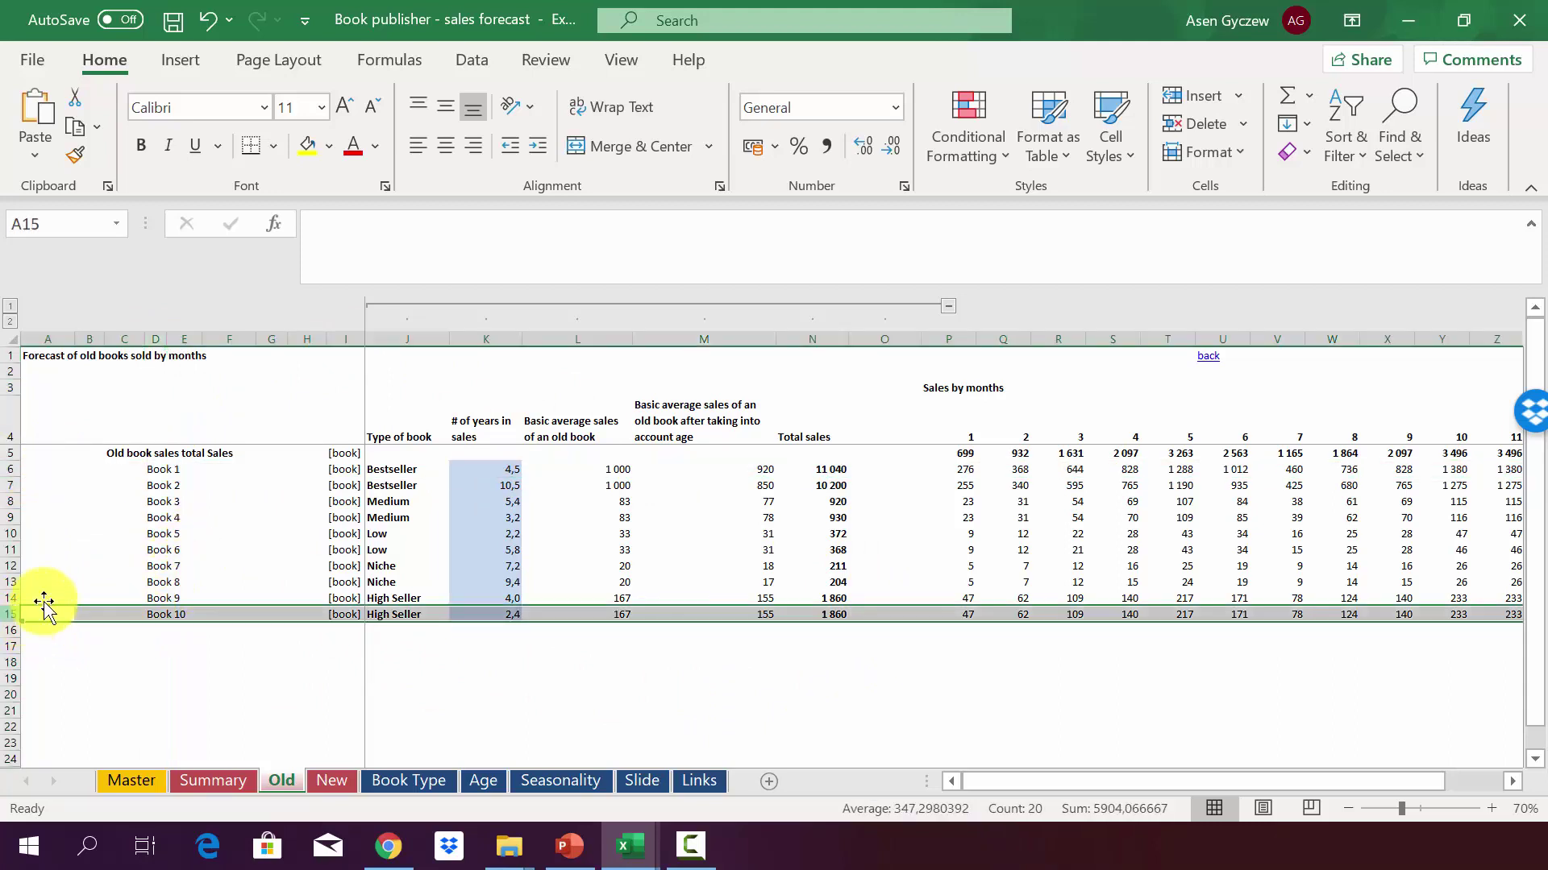
{"action": "left_click", "coordinate": [389, 467]}
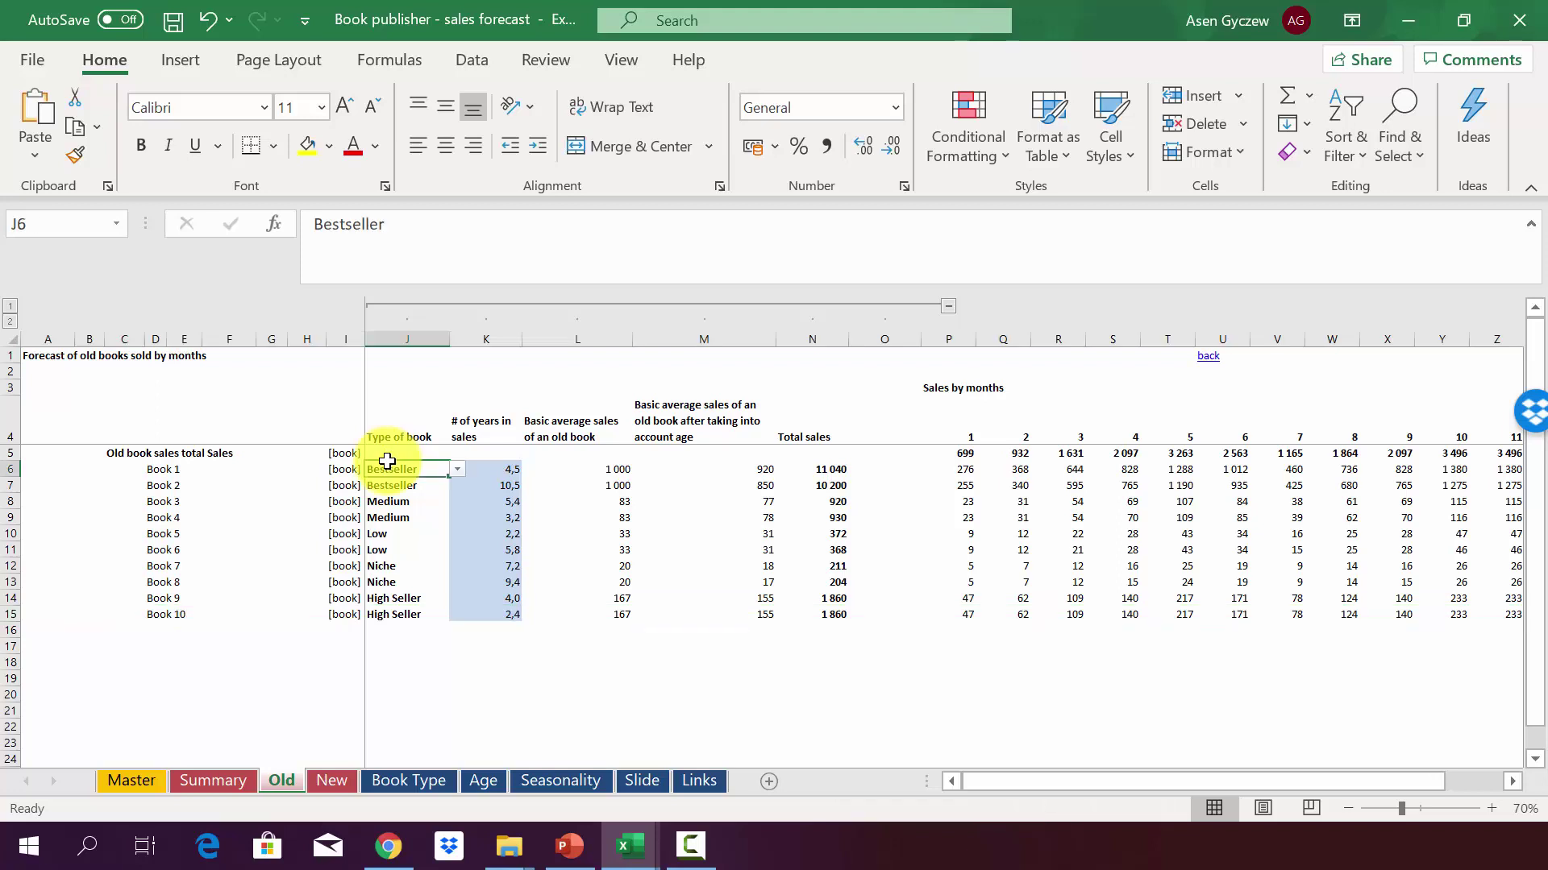
{"action": "left_click", "coordinate": [392, 335]}
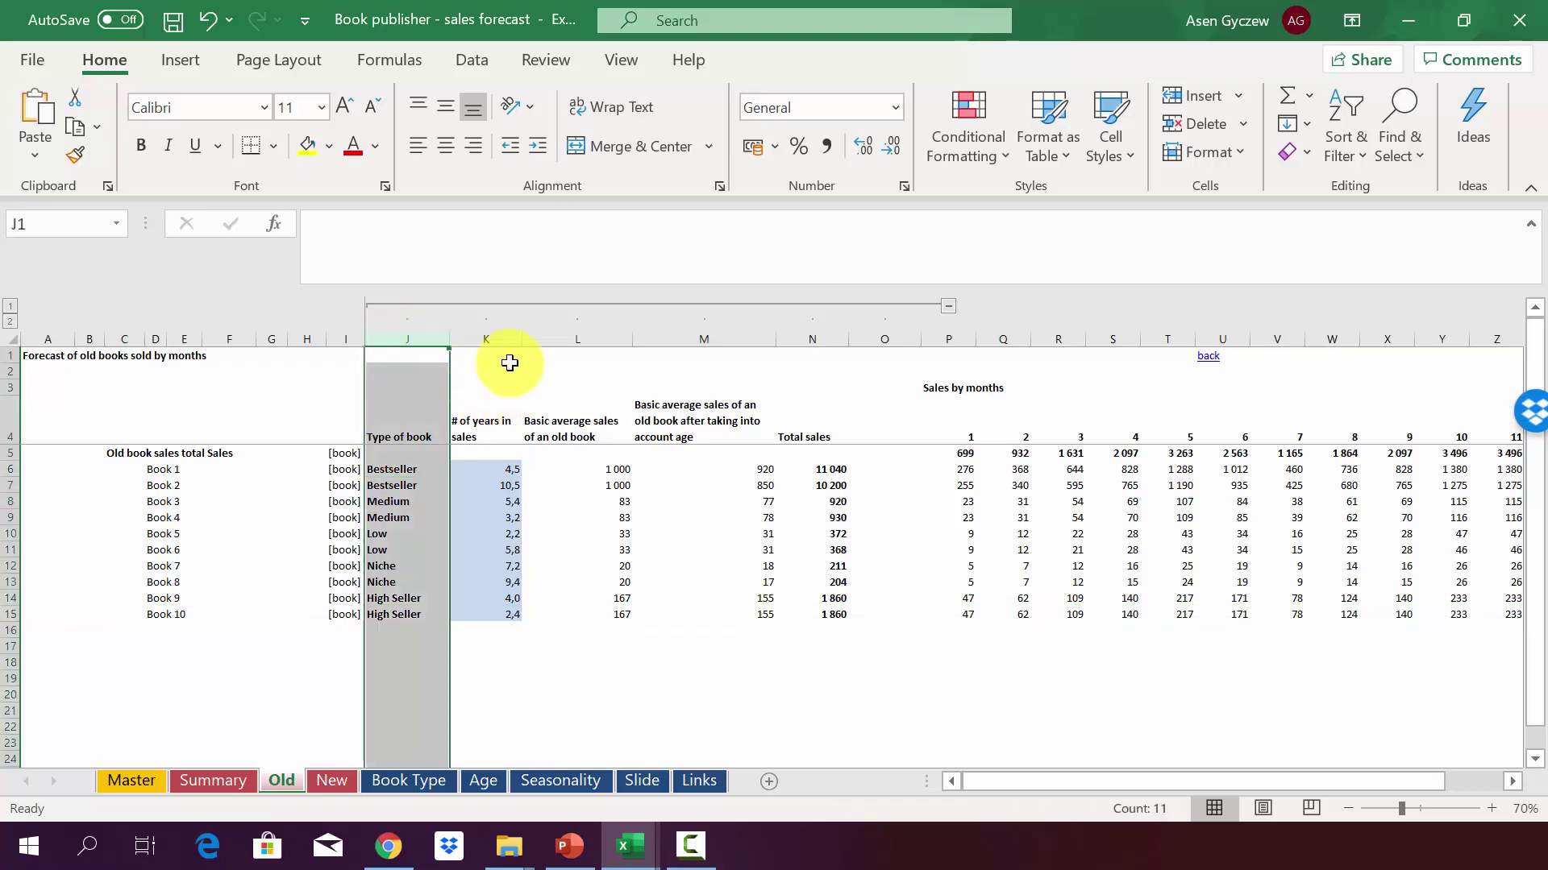
{"action": "left_click", "coordinate": [492, 337]}
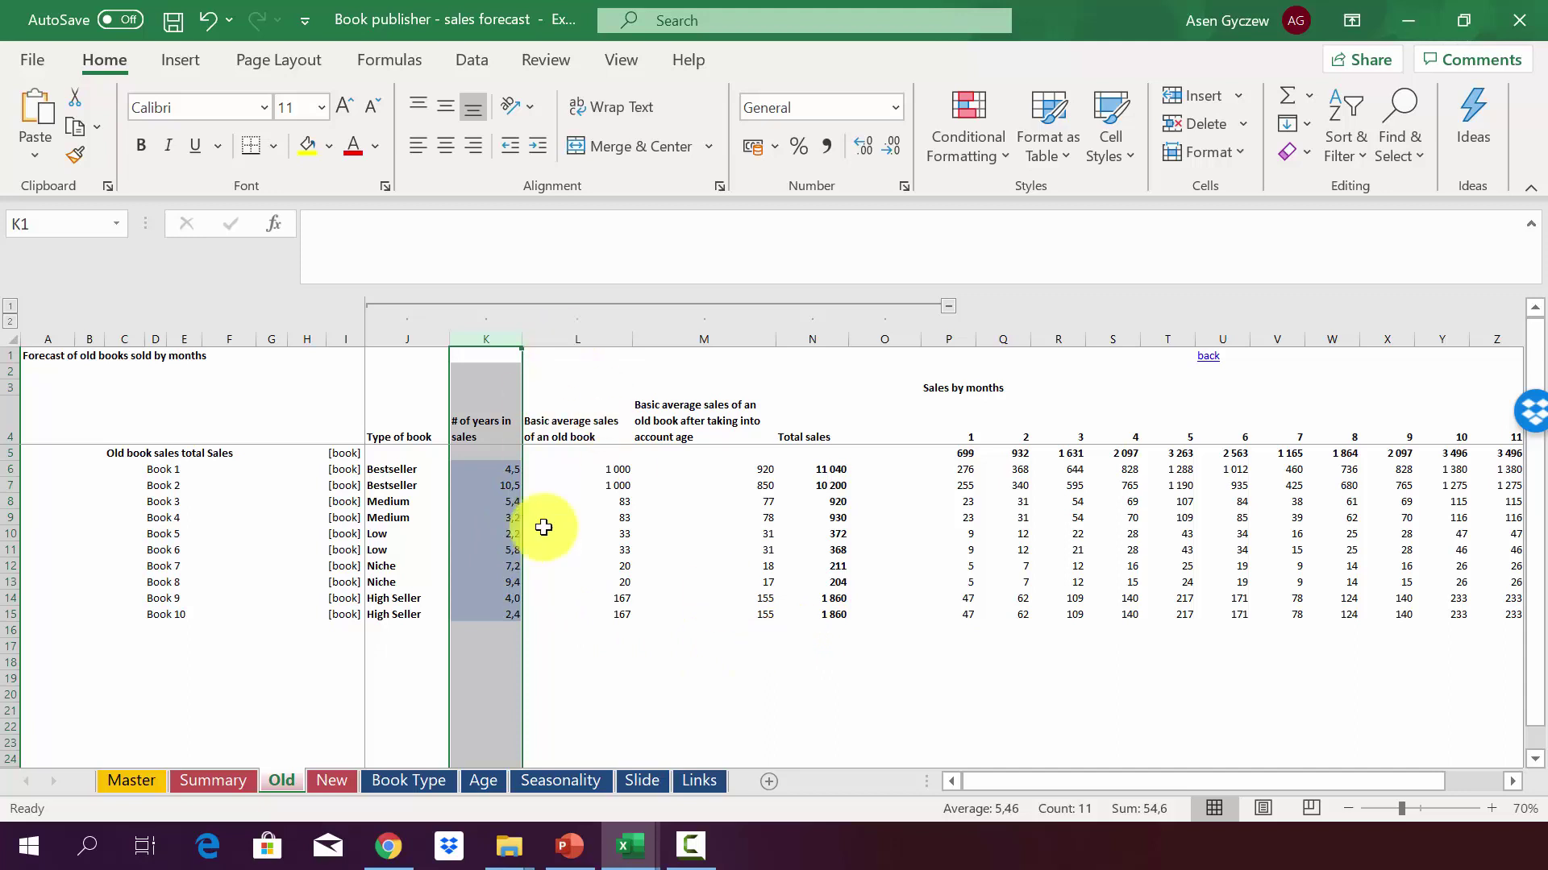
{"action": "left_click", "coordinate": [962, 335]}
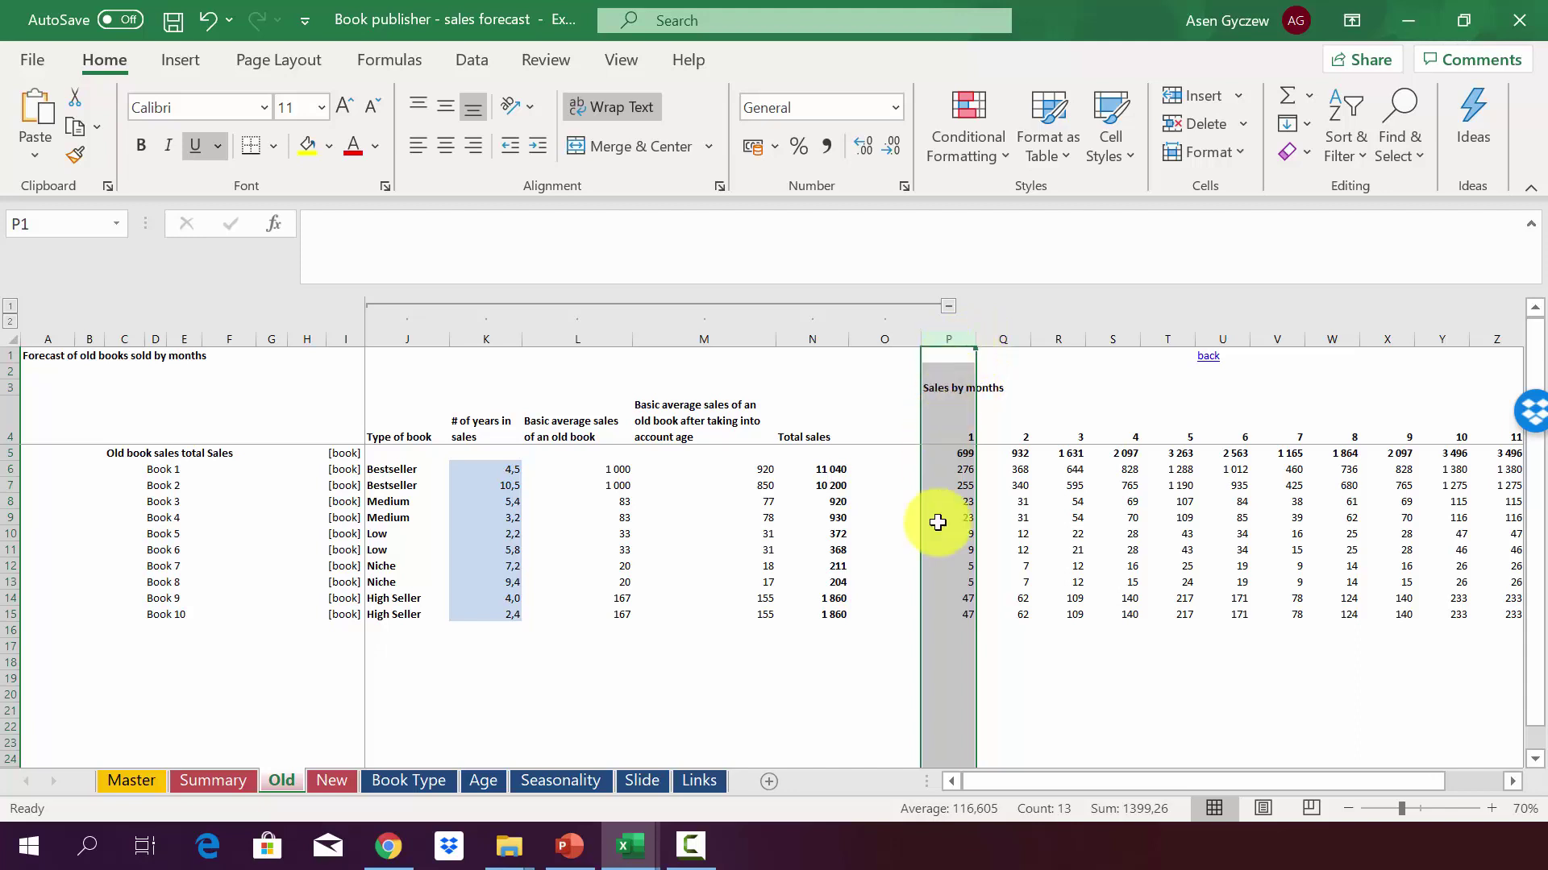
{"action": "left_click", "coordinate": [1002, 340]}
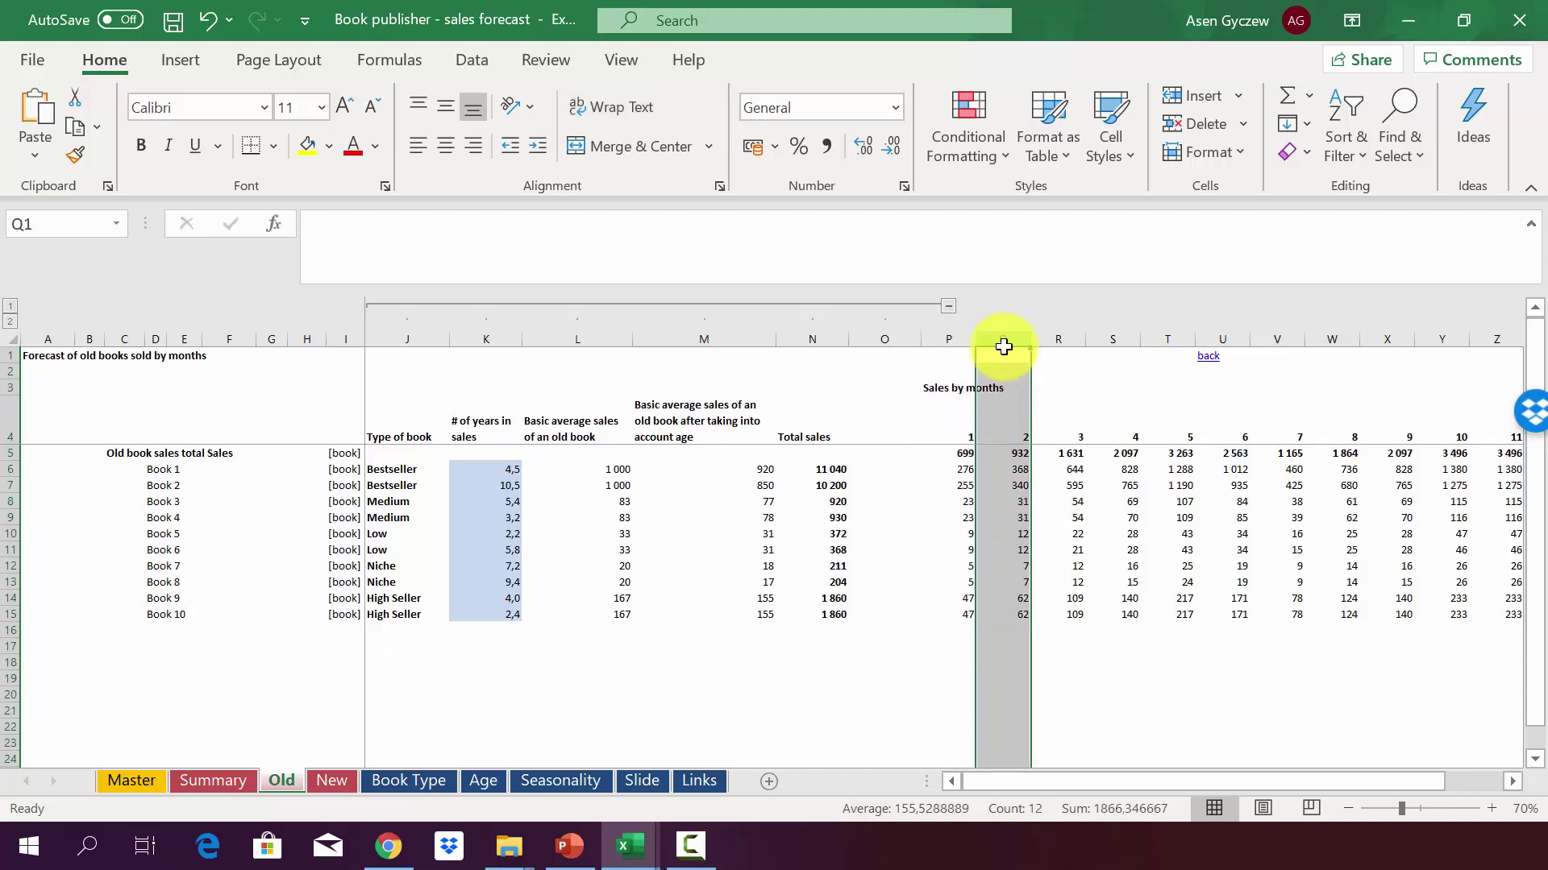
{"action": "left_click", "coordinate": [1062, 339]}
{"action": "left_click", "coordinate": [749, 501]}
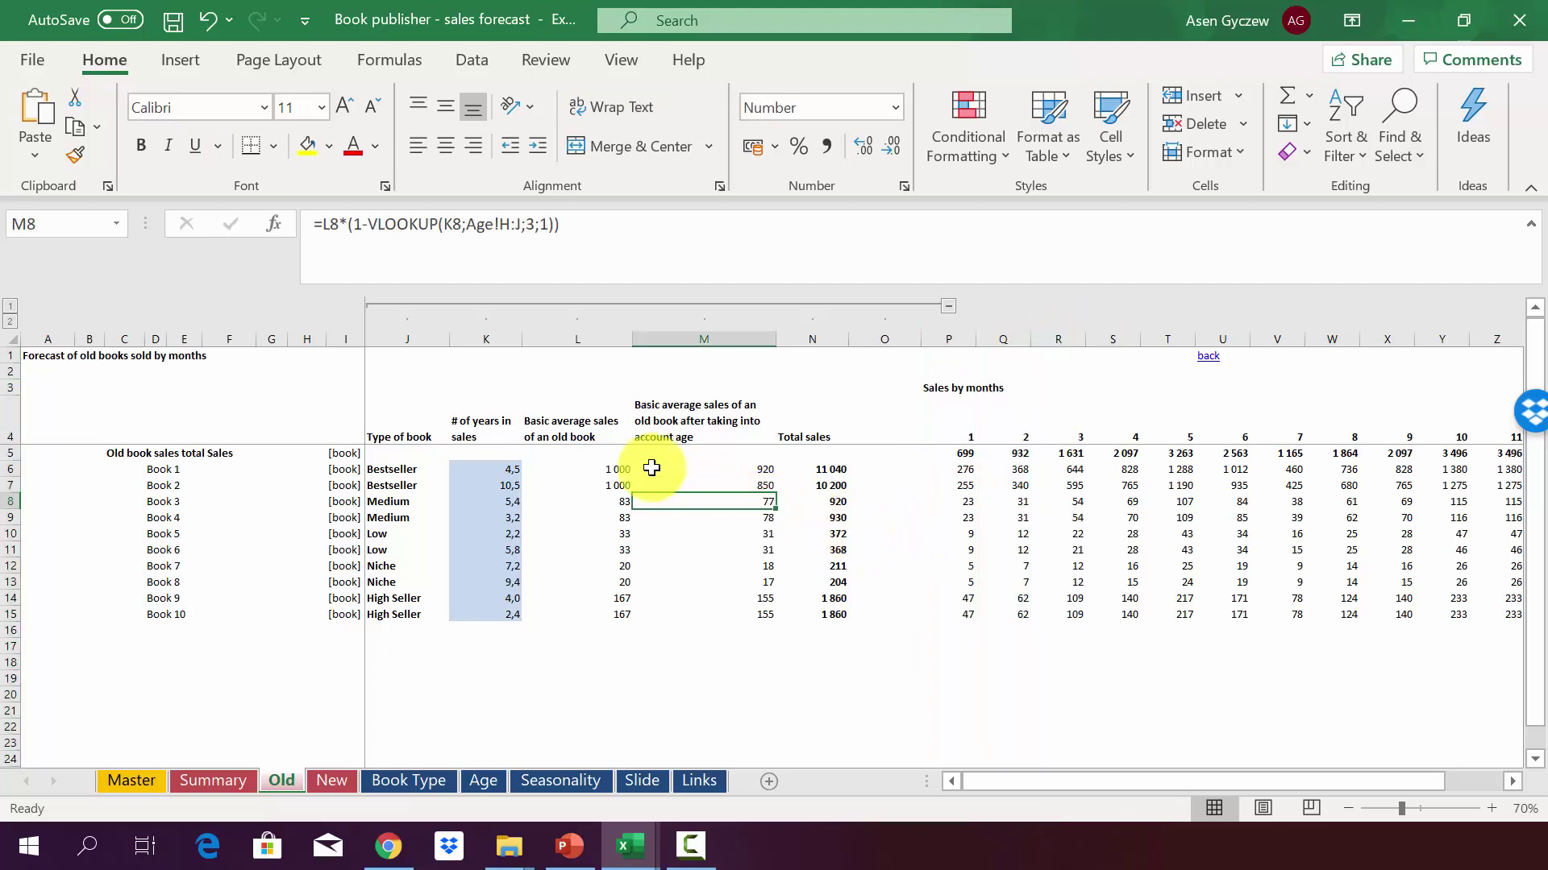
{"action": "left_click", "coordinate": [392, 485]}
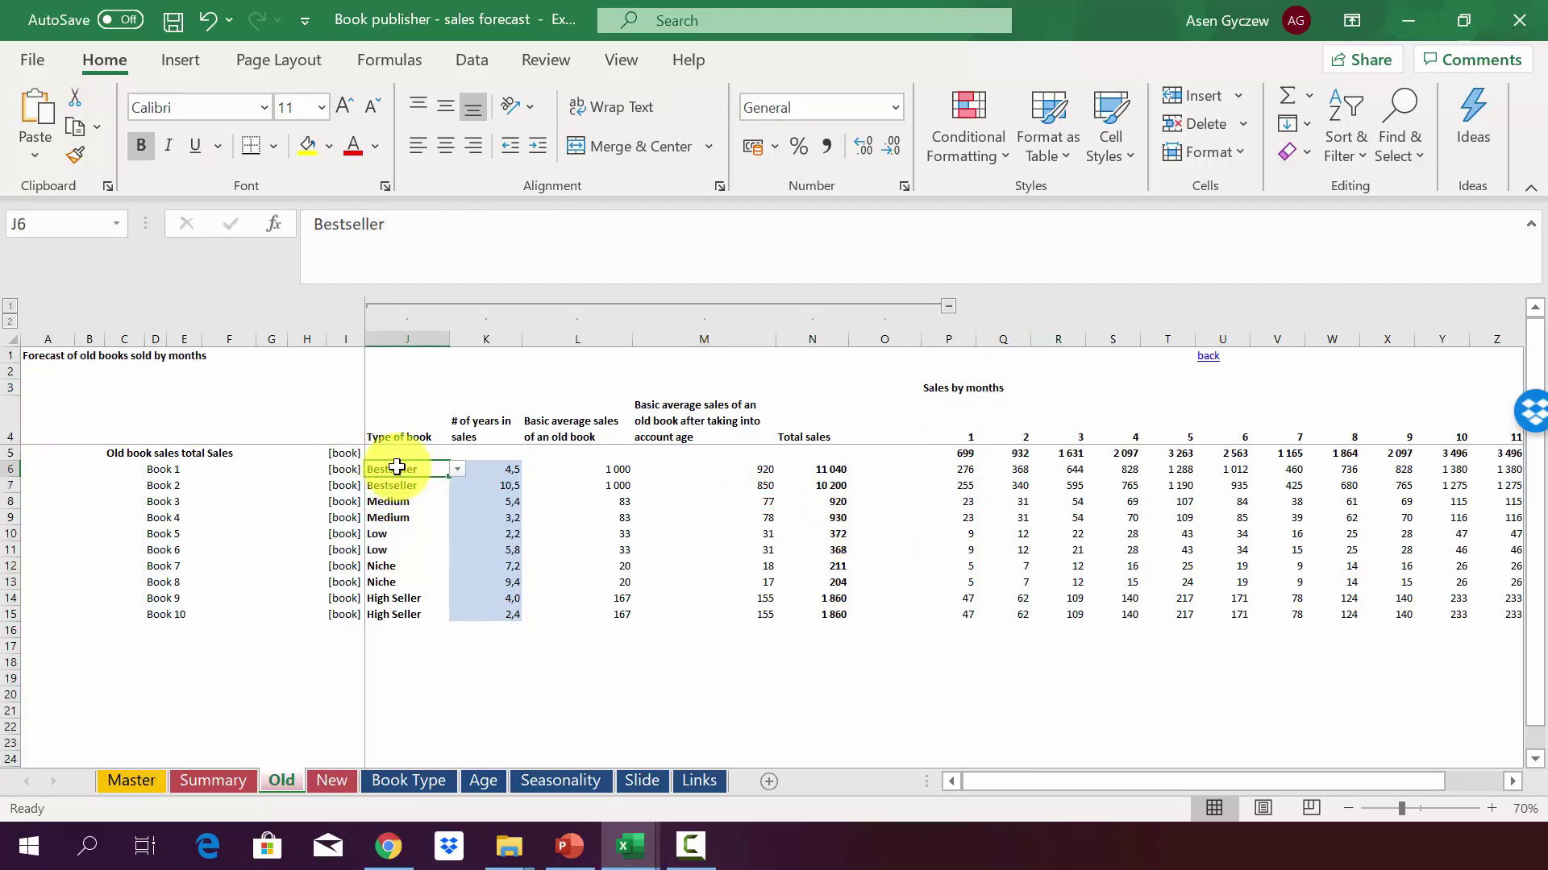
{"action": "left_click", "coordinate": [542, 464]}
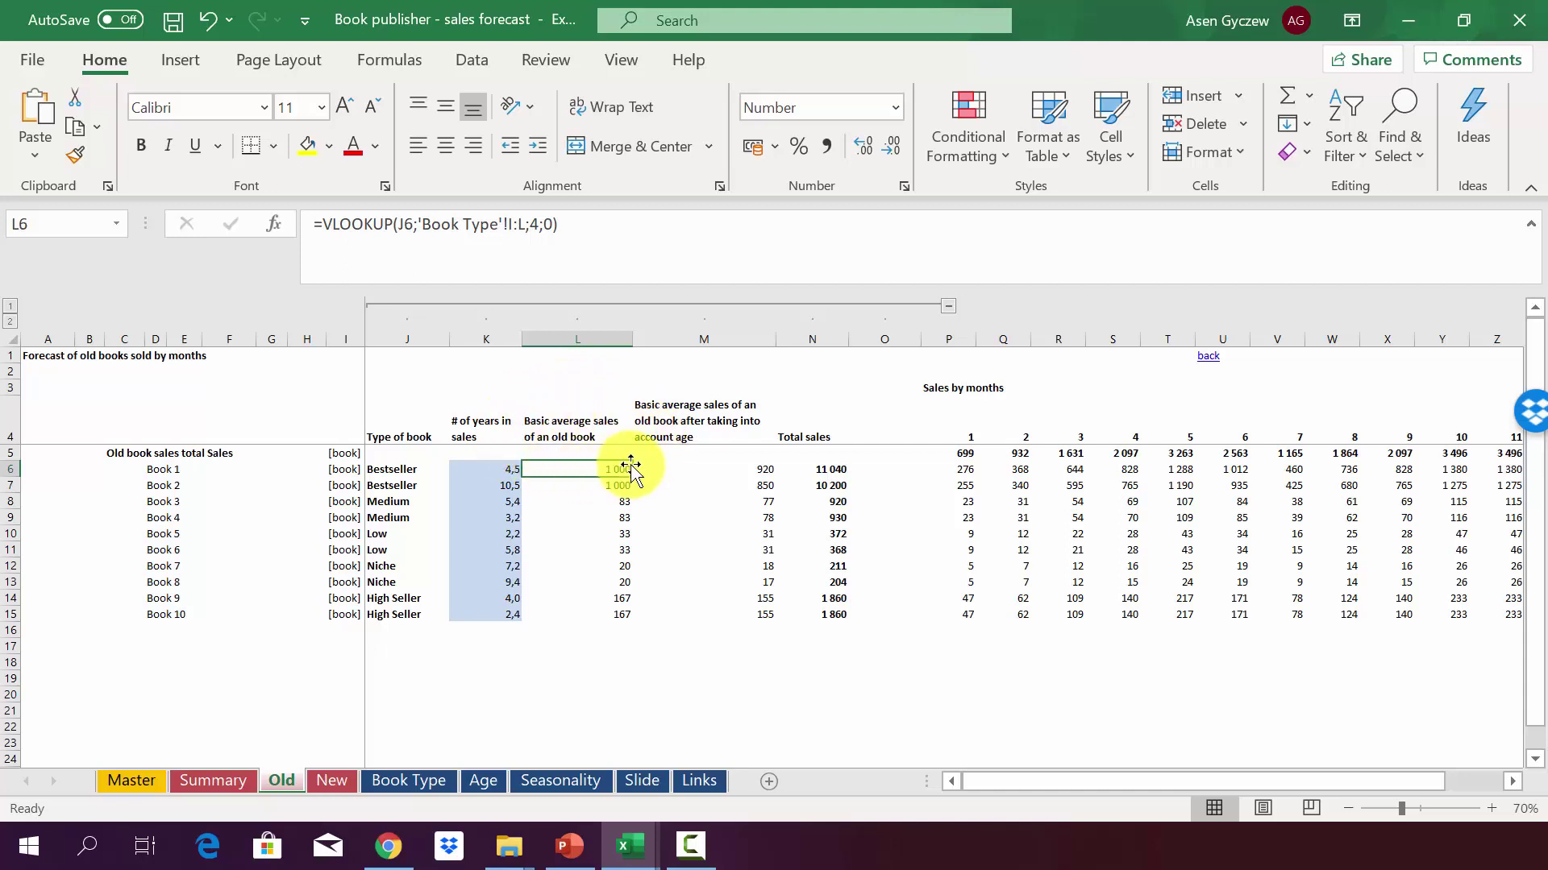
{"action": "left_click", "coordinate": [408, 781]}
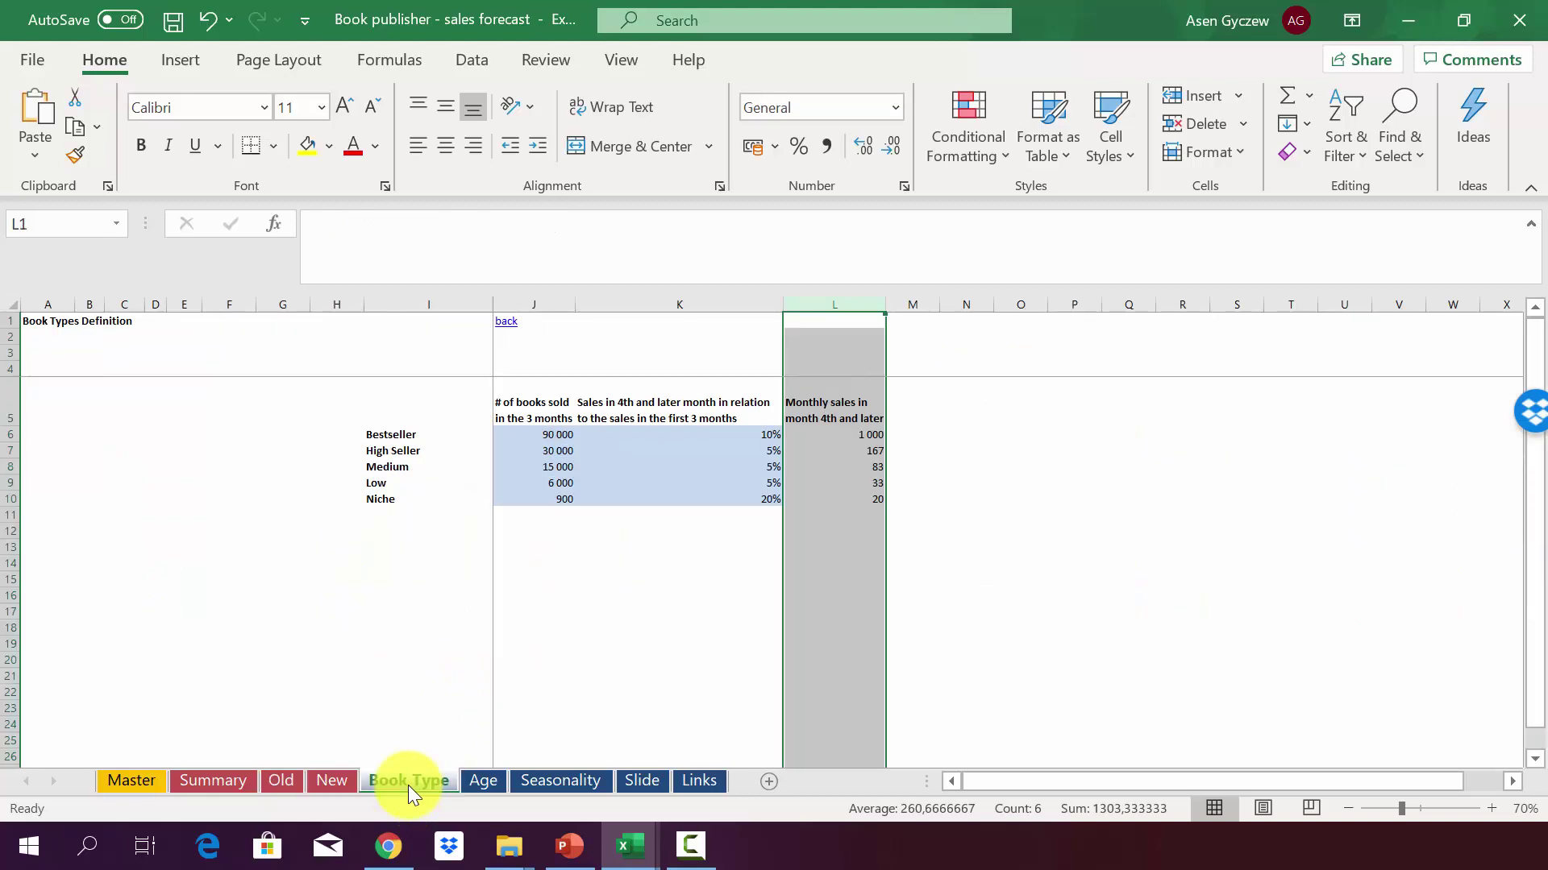
{"action": "left_click", "coordinate": [282, 781]}
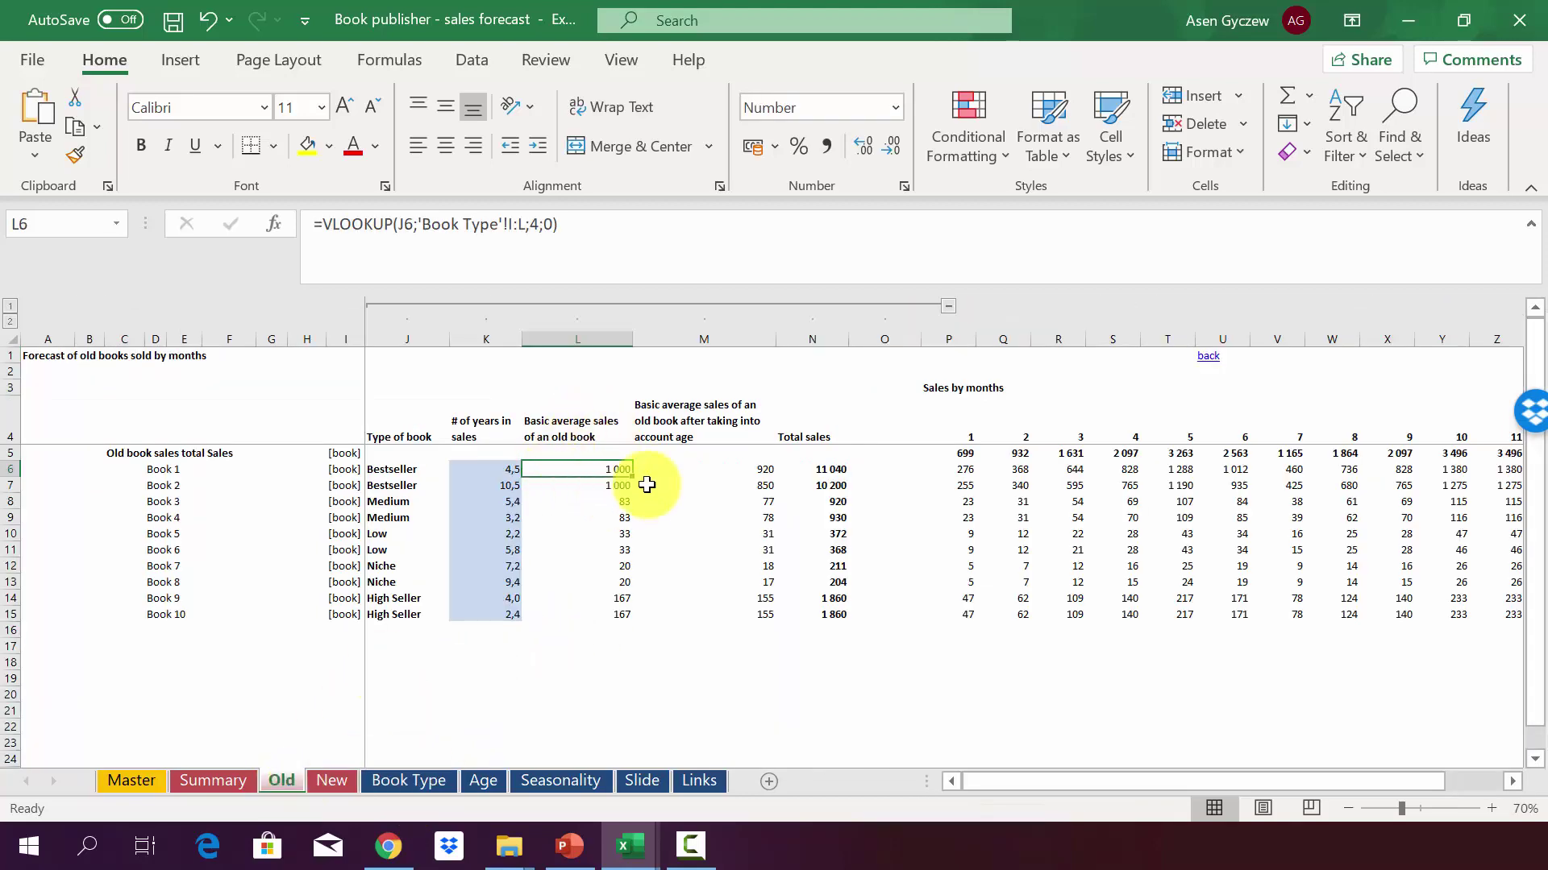
{"action": "left_click", "coordinate": [415, 471]}
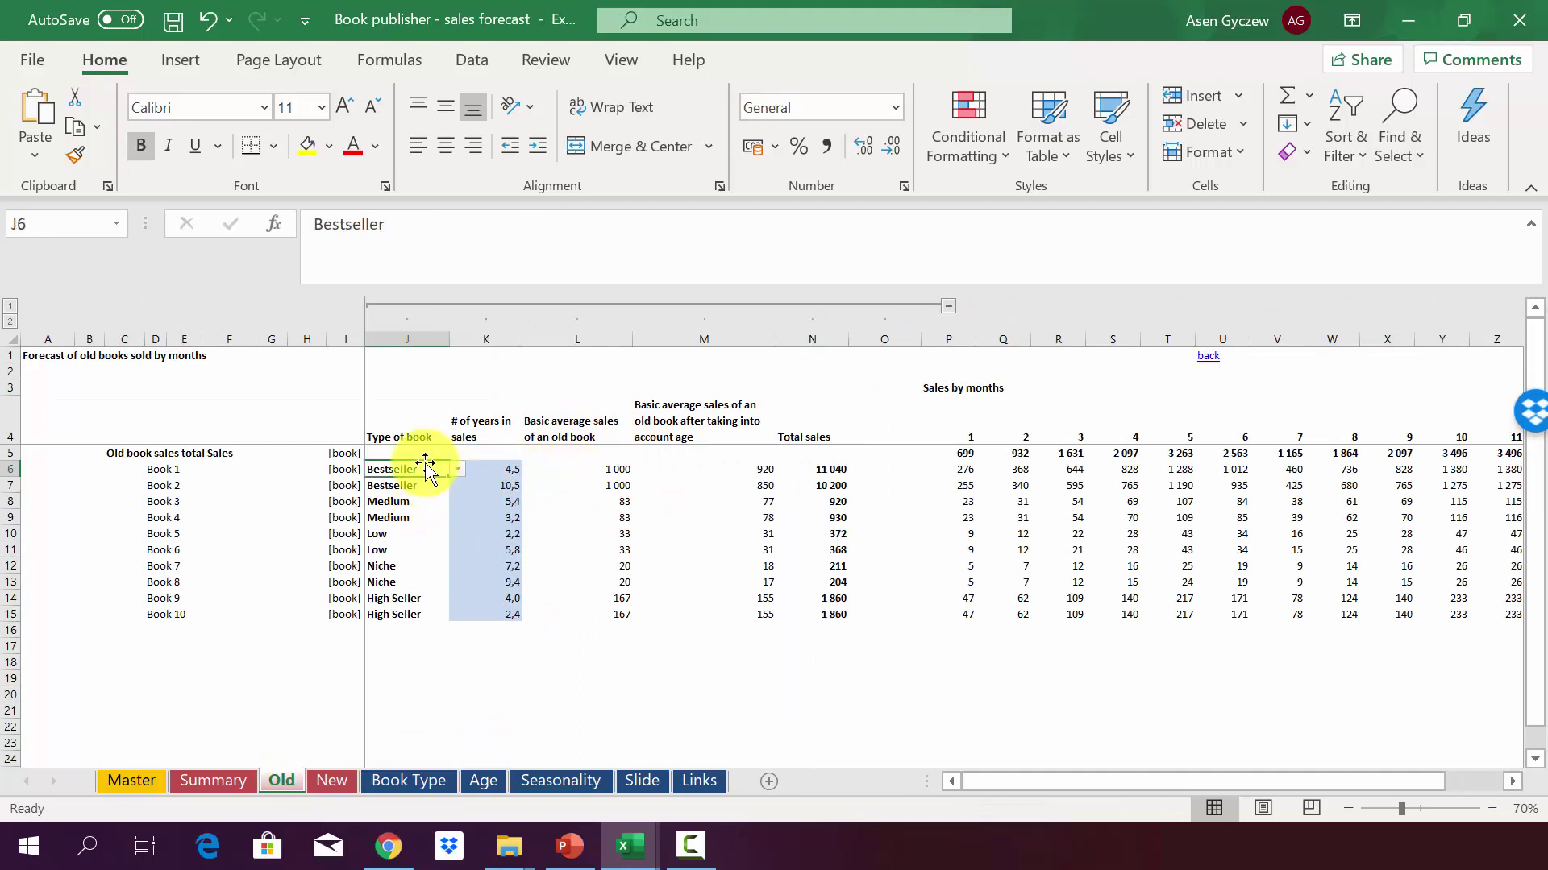
{"action": "left_click", "coordinate": [597, 469]}
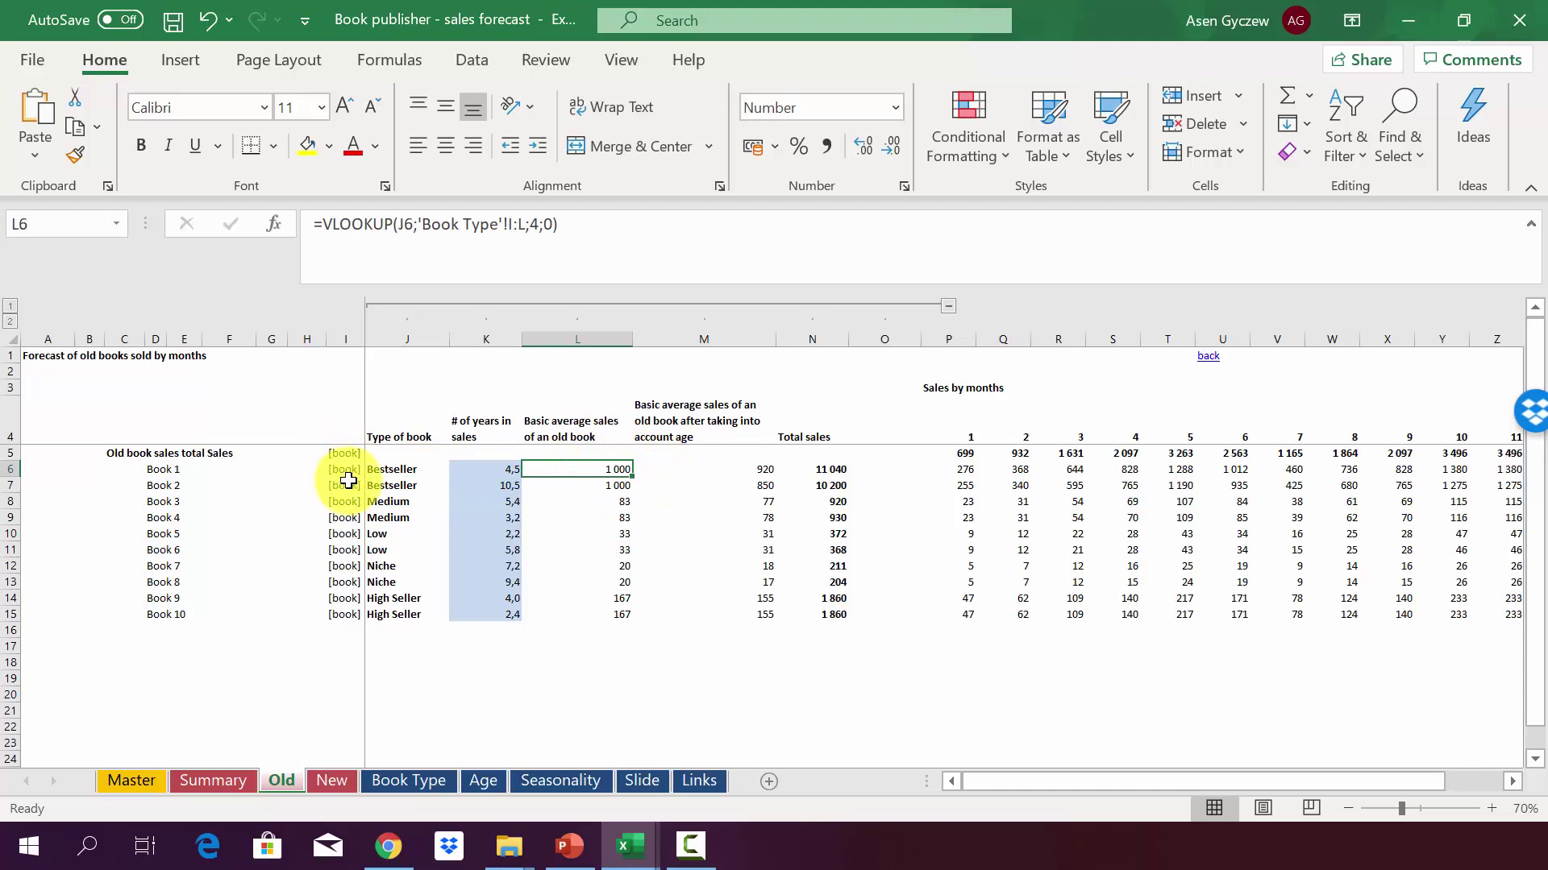
{"action": "left_click", "coordinate": [410, 470]}
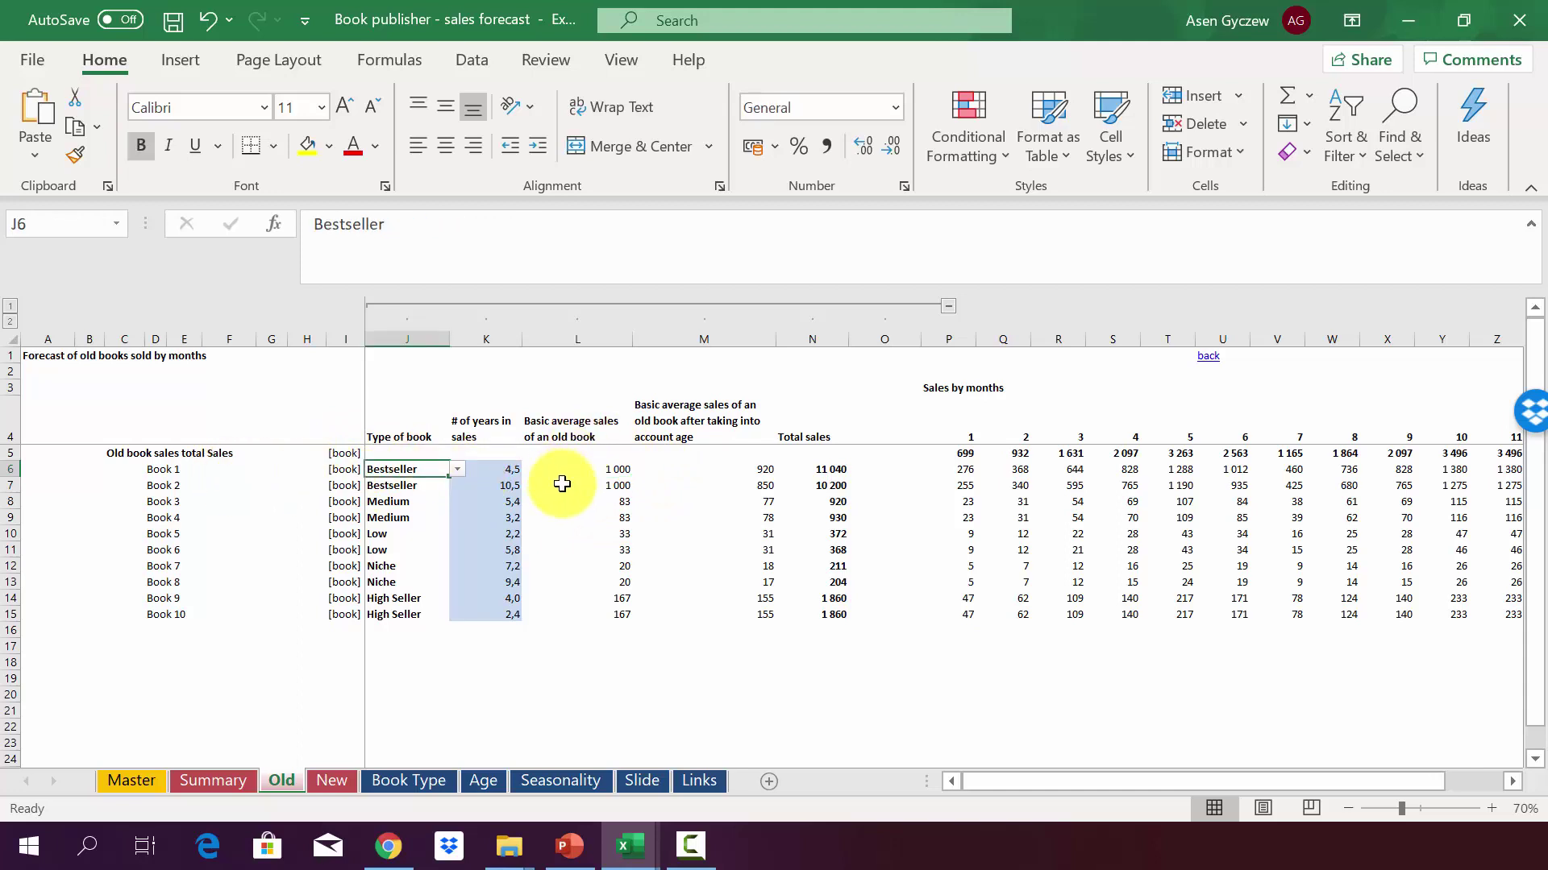
{"action": "left_click", "coordinate": [463, 470]}
{"action": "left_click", "coordinate": [449, 495]}
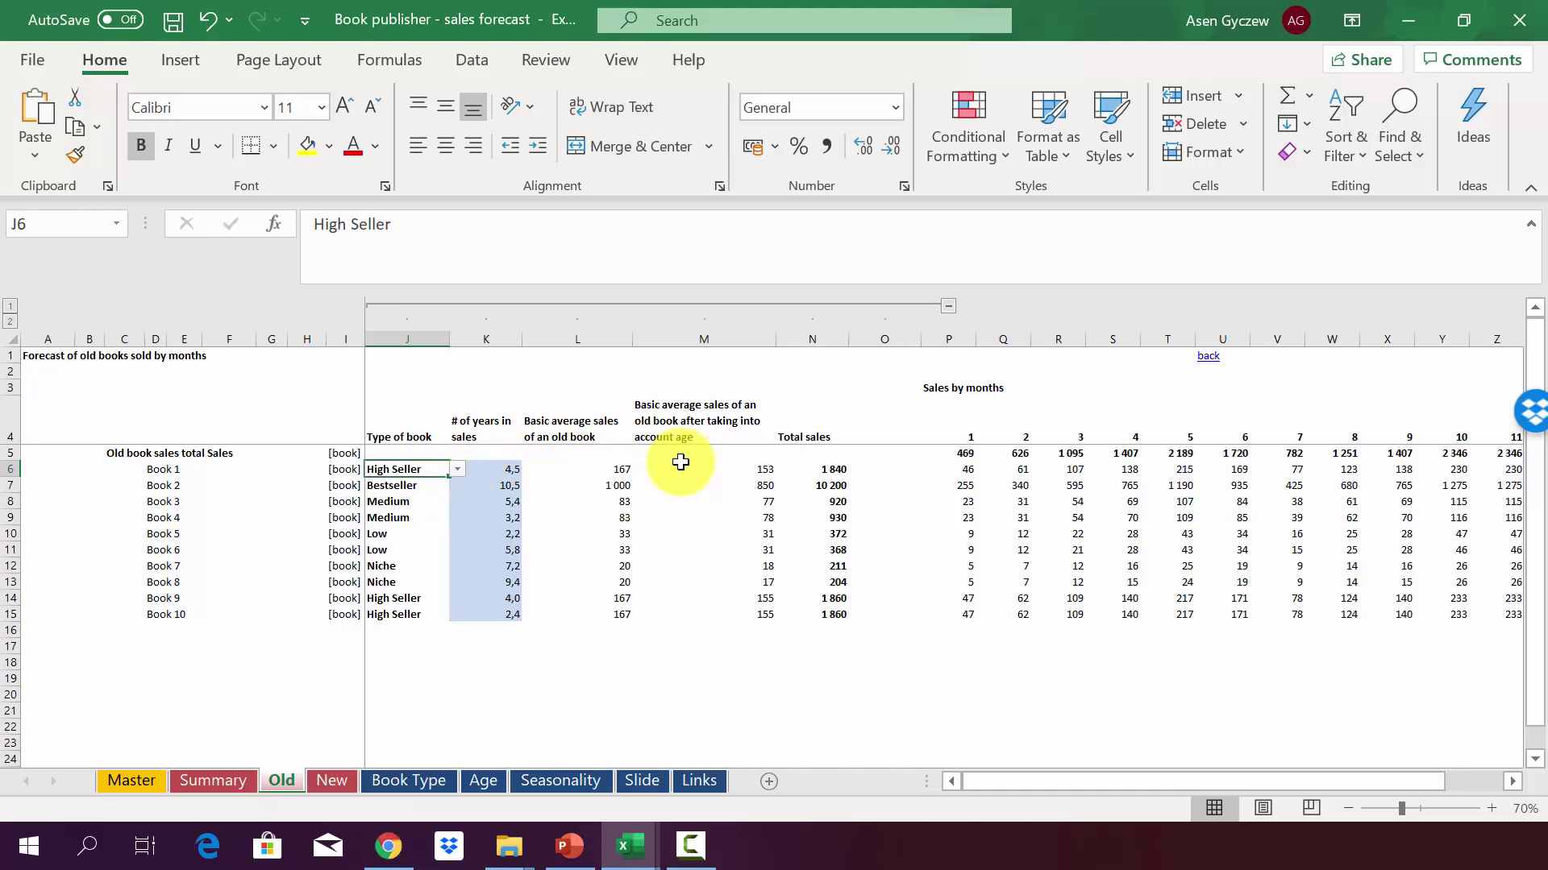
{"action": "key", "text": "ctrl+z"}
{"action": "left_click", "coordinate": [628, 490]}
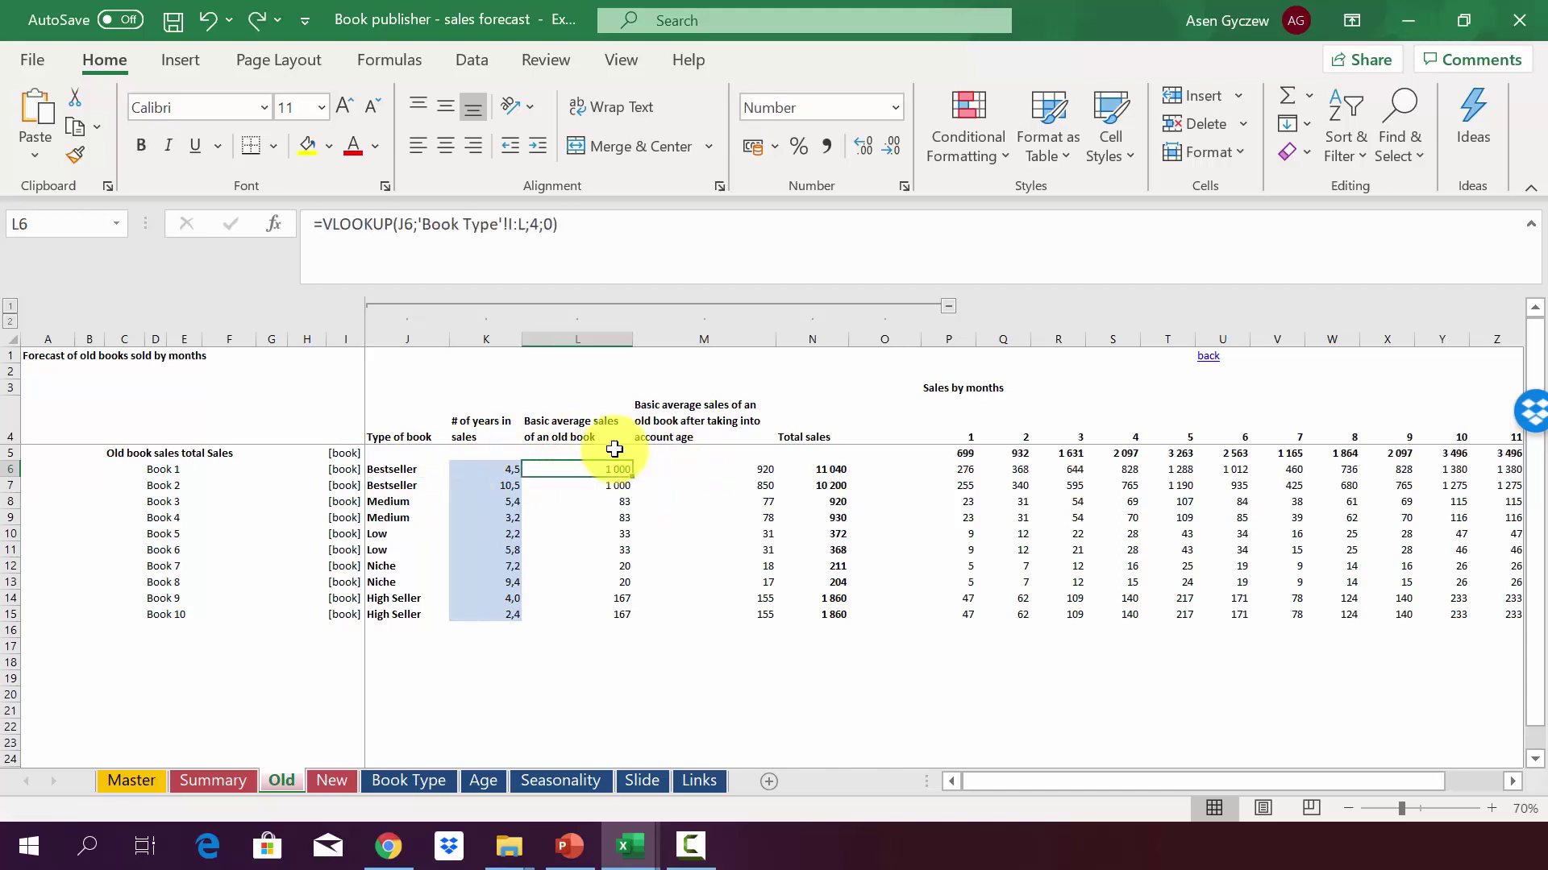
{"action": "left_click", "coordinate": [597, 346]}
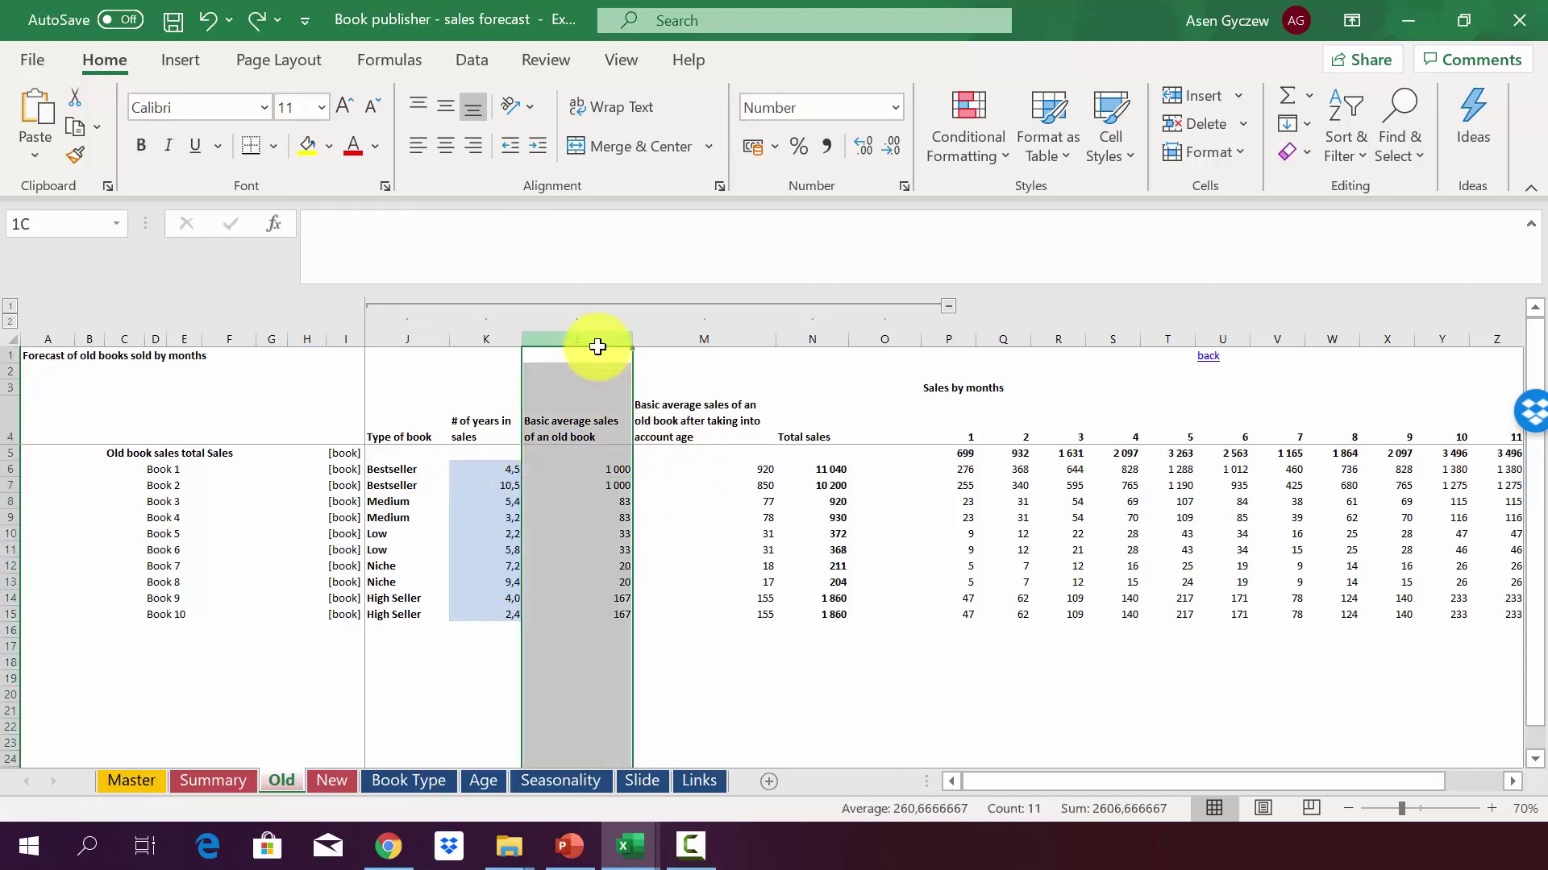
{"action": "left_click", "coordinate": [582, 468]}
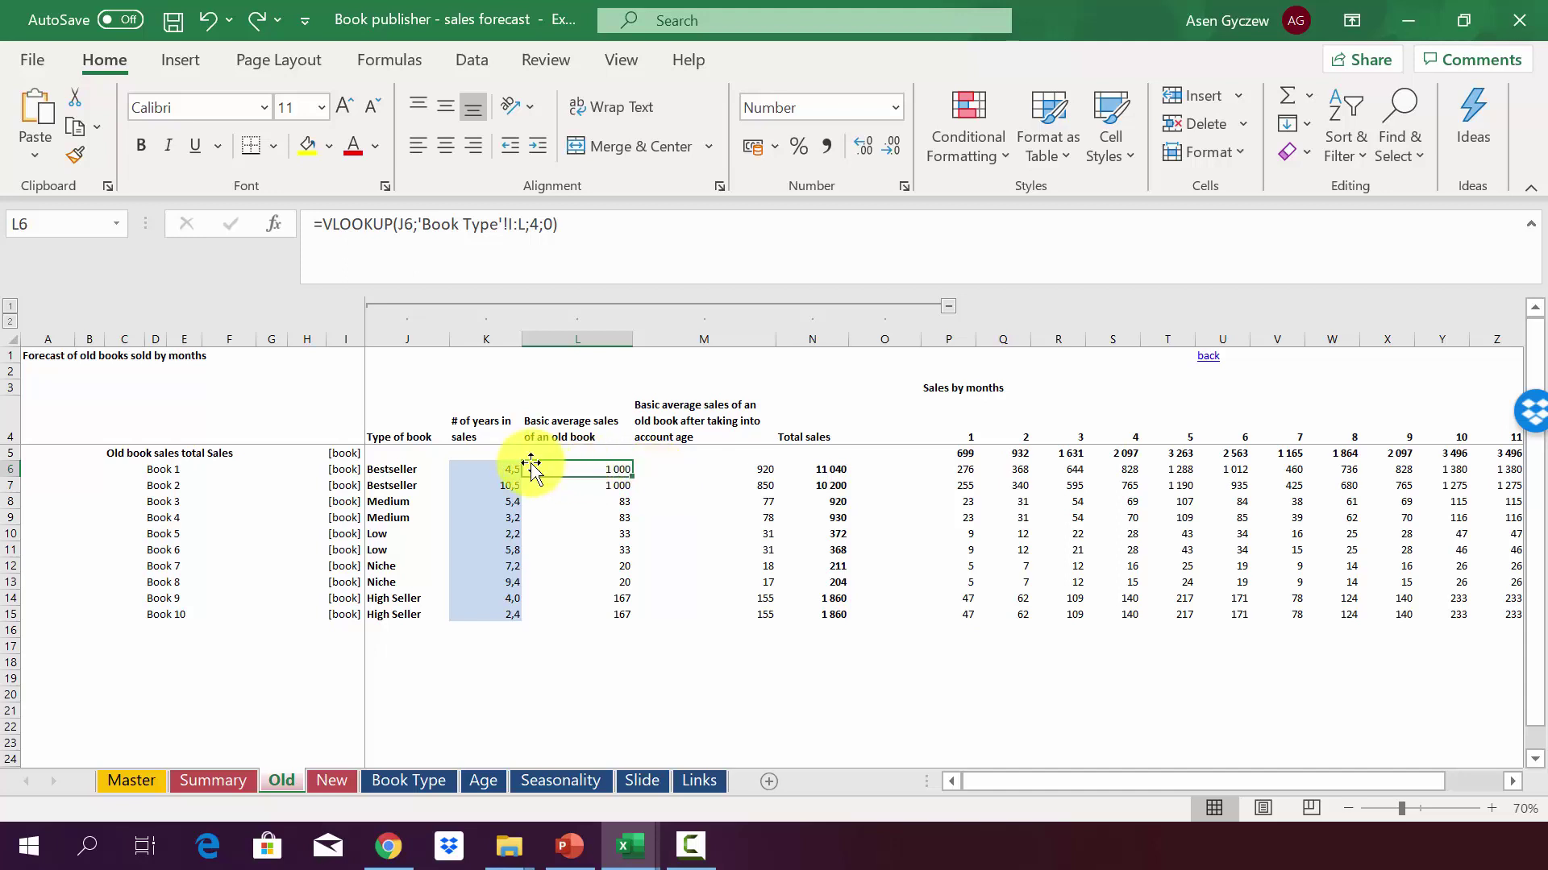
{"action": "left_click", "coordinate": [506, 470]}
{"action": "left_click", "coordinate": [17, 463]}
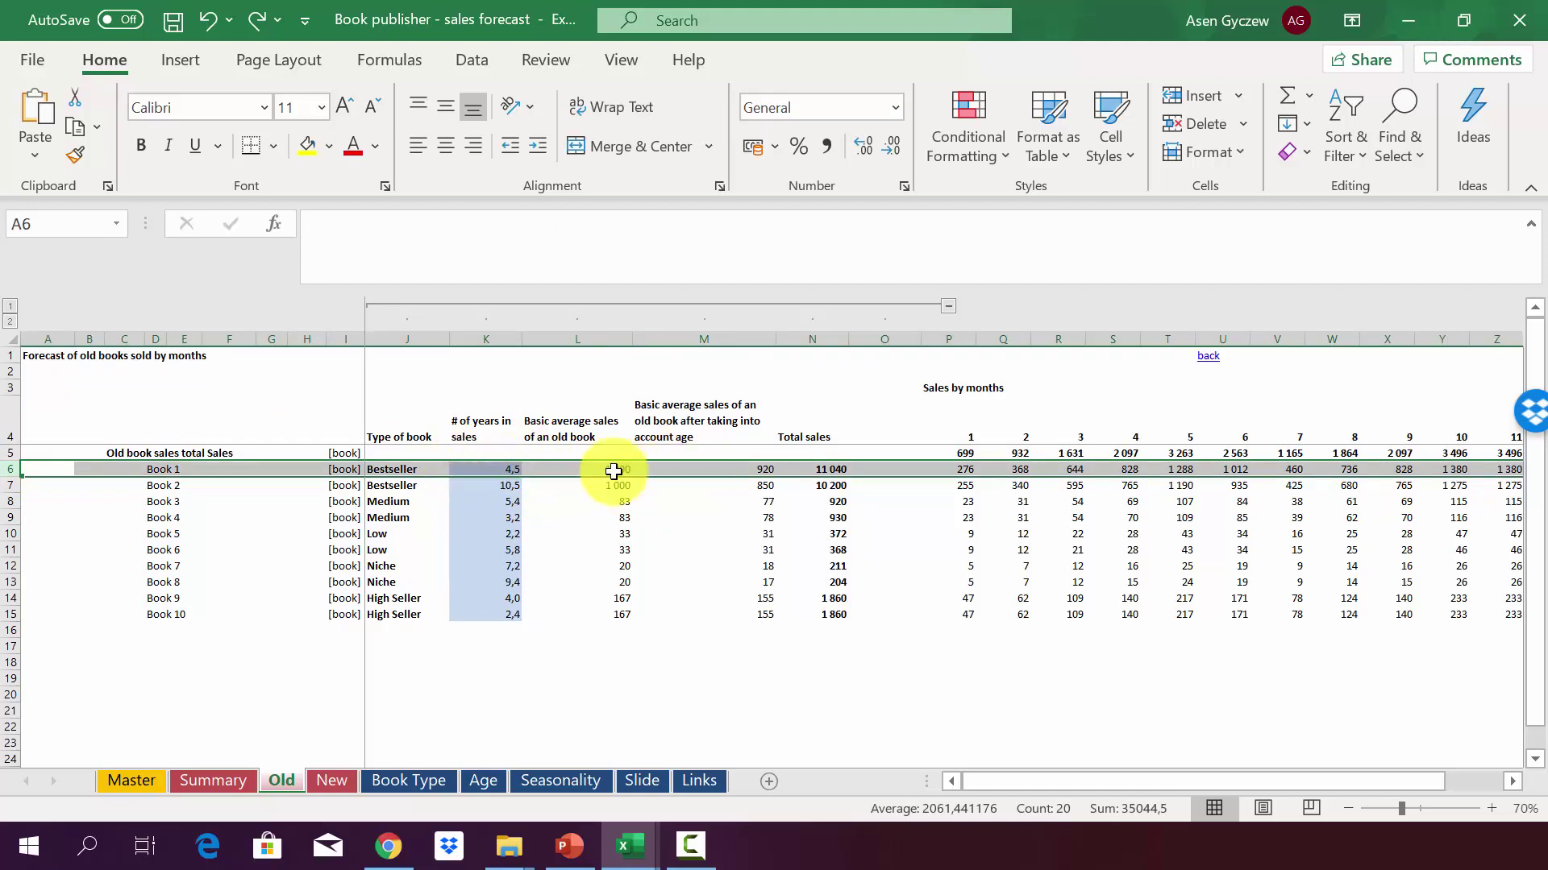
{"action": "left_click", "coordinate": [482, 781]}
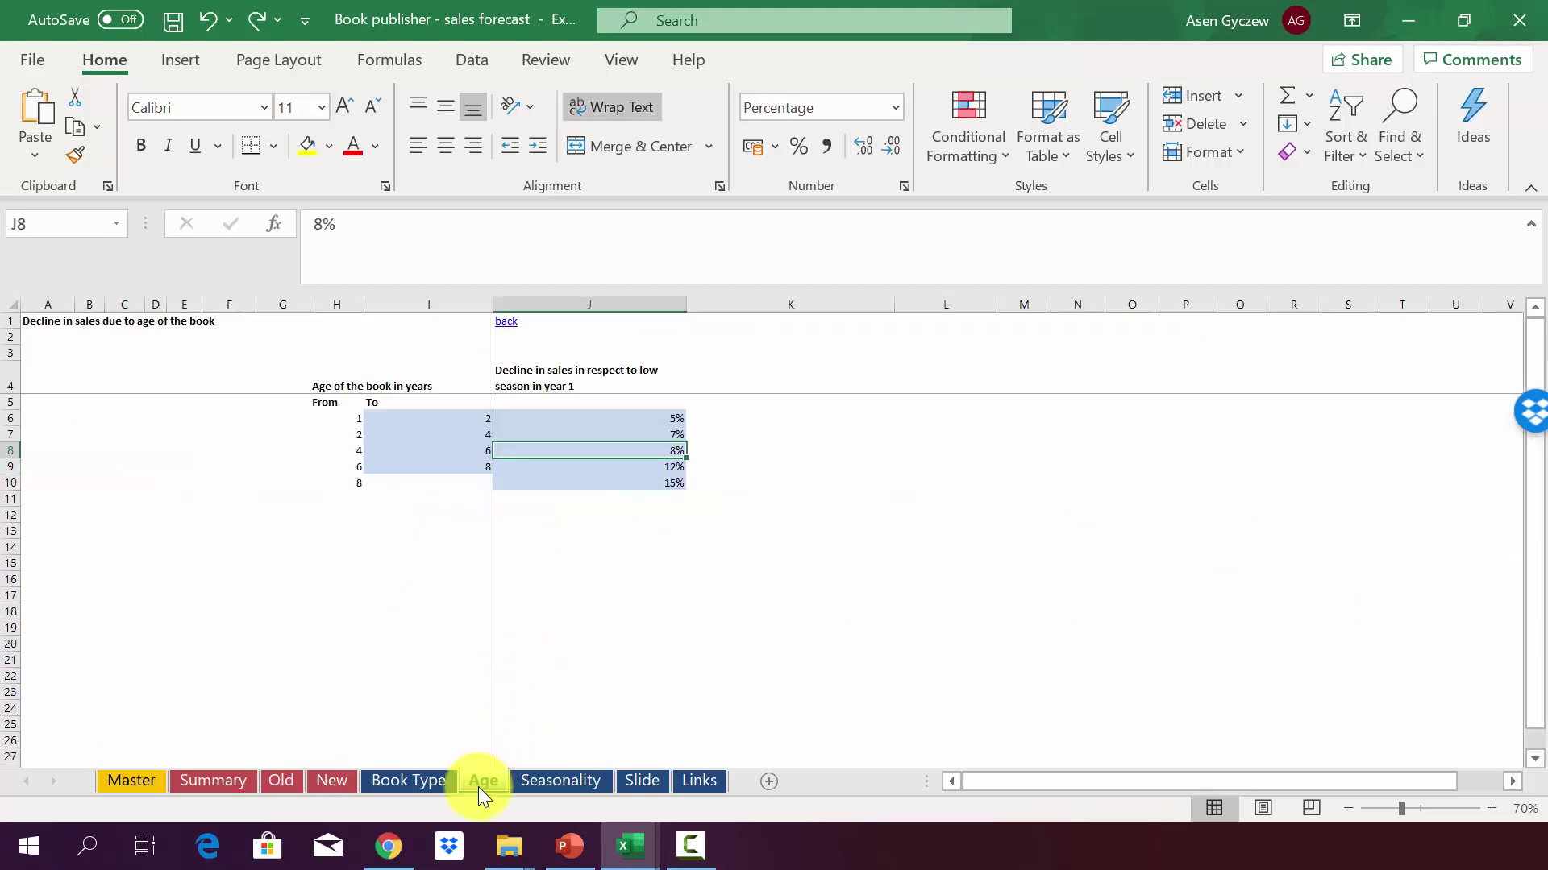
{"action": "left_click", "coordinate": [6, 449]}
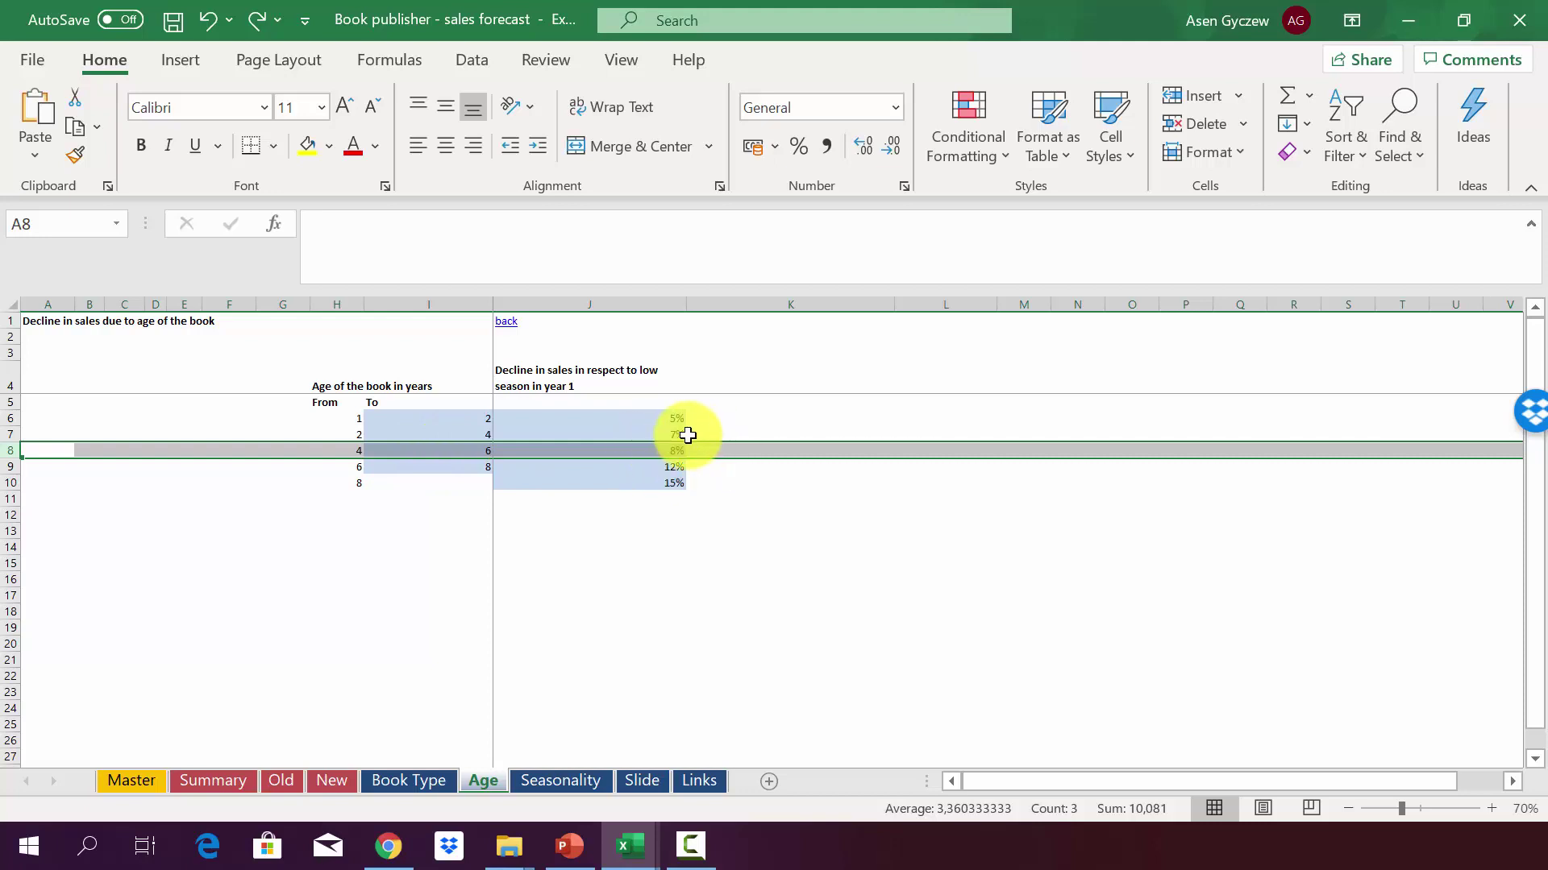
{"action": "left_click", "coordinate": [281, 781]}
{"action": "left_click", "coordinate": [612, 506]}
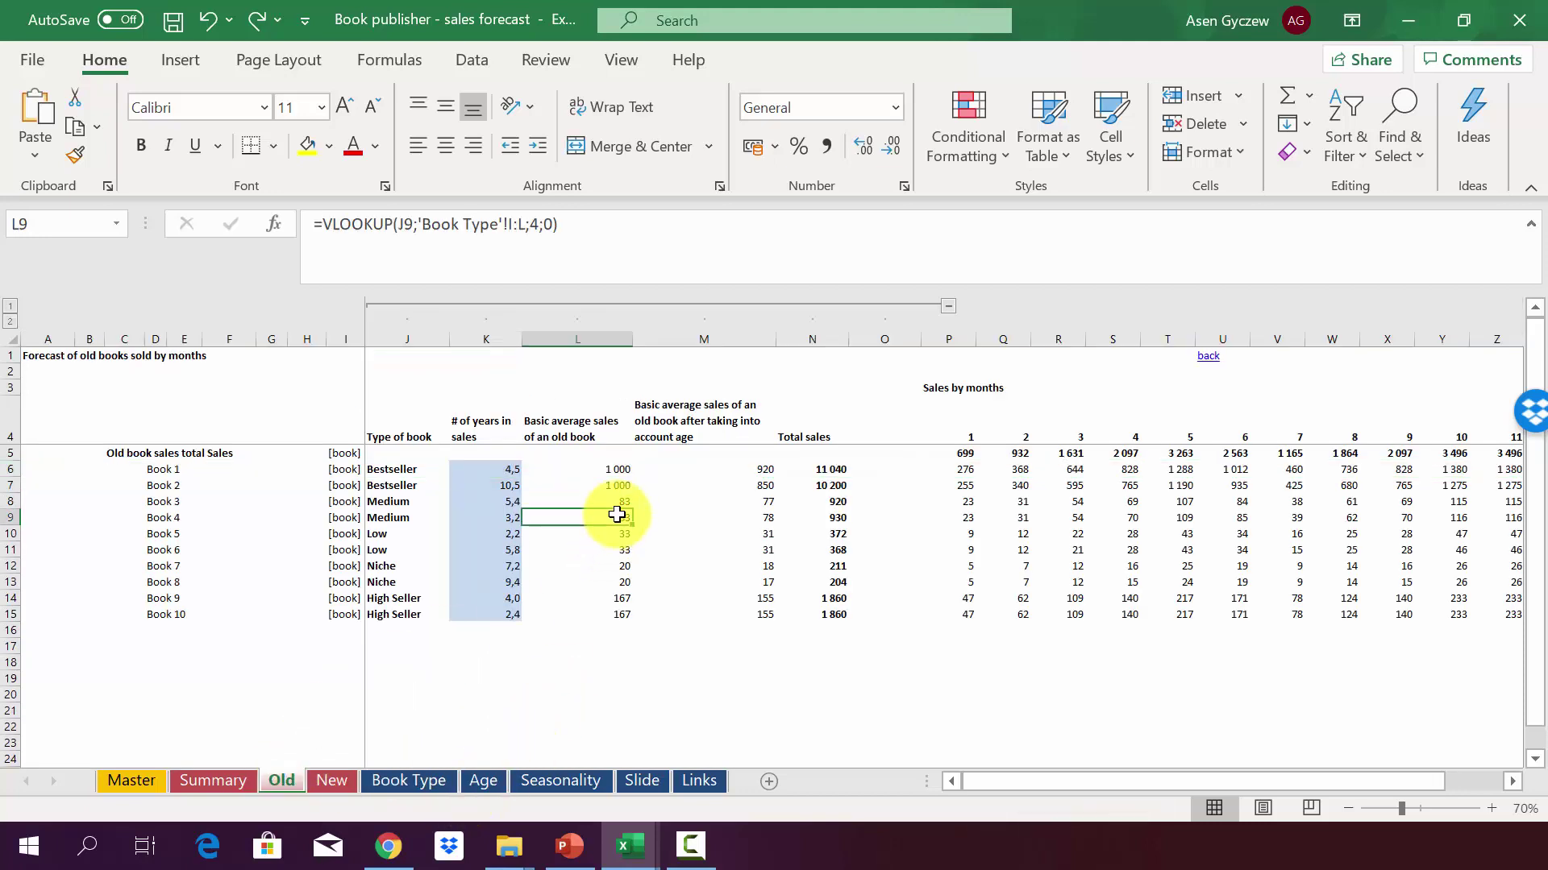
{"action": "left_click", "coordinate": [689, 473]}
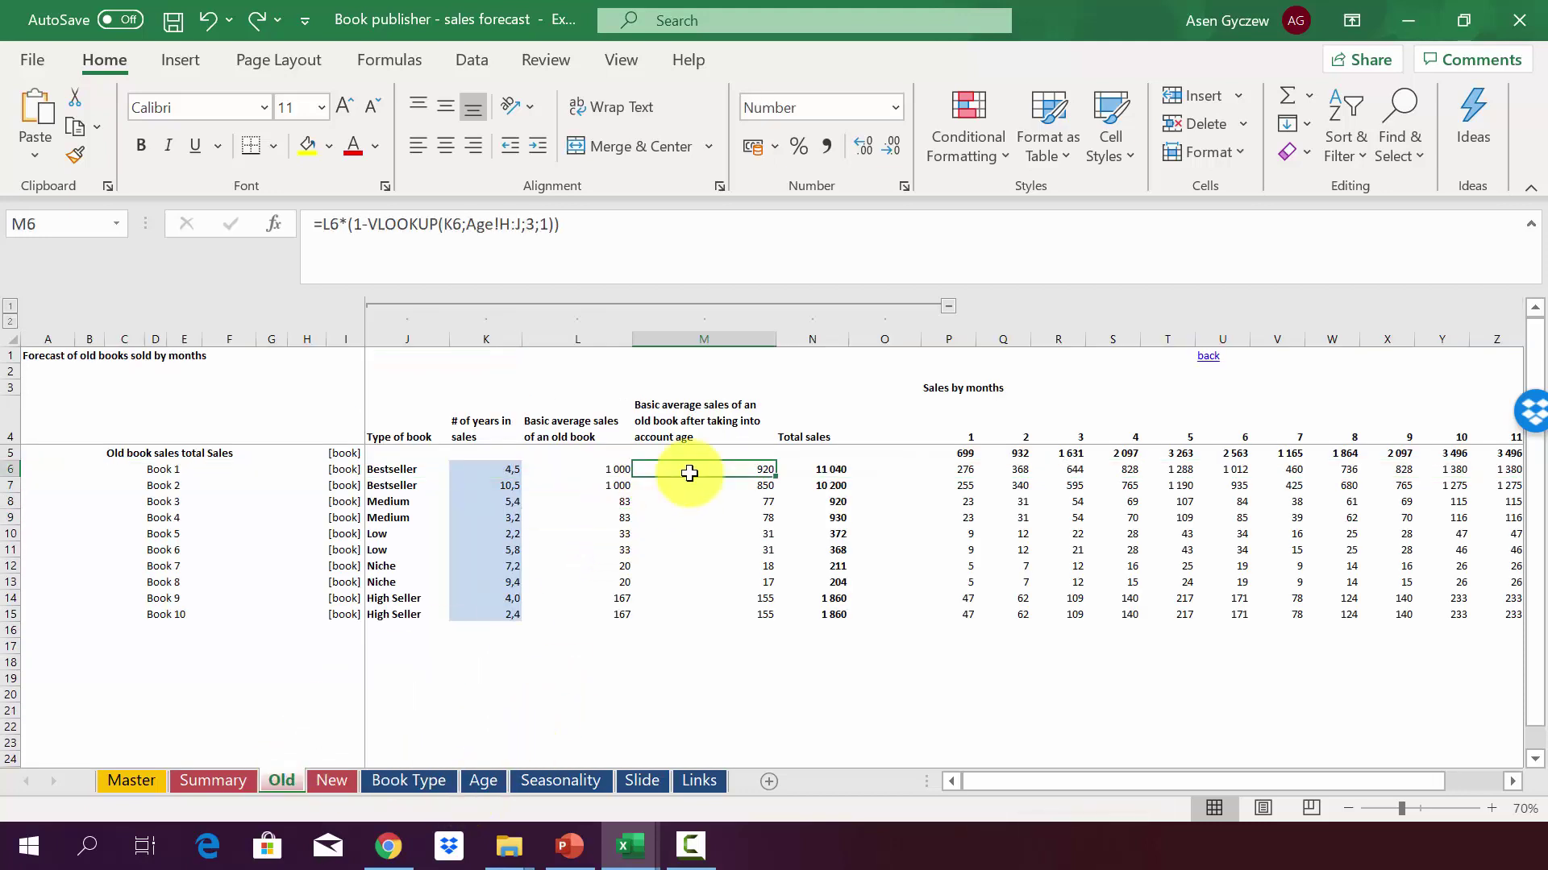
{"action": "left_click", "coordinate": [714, 331]}
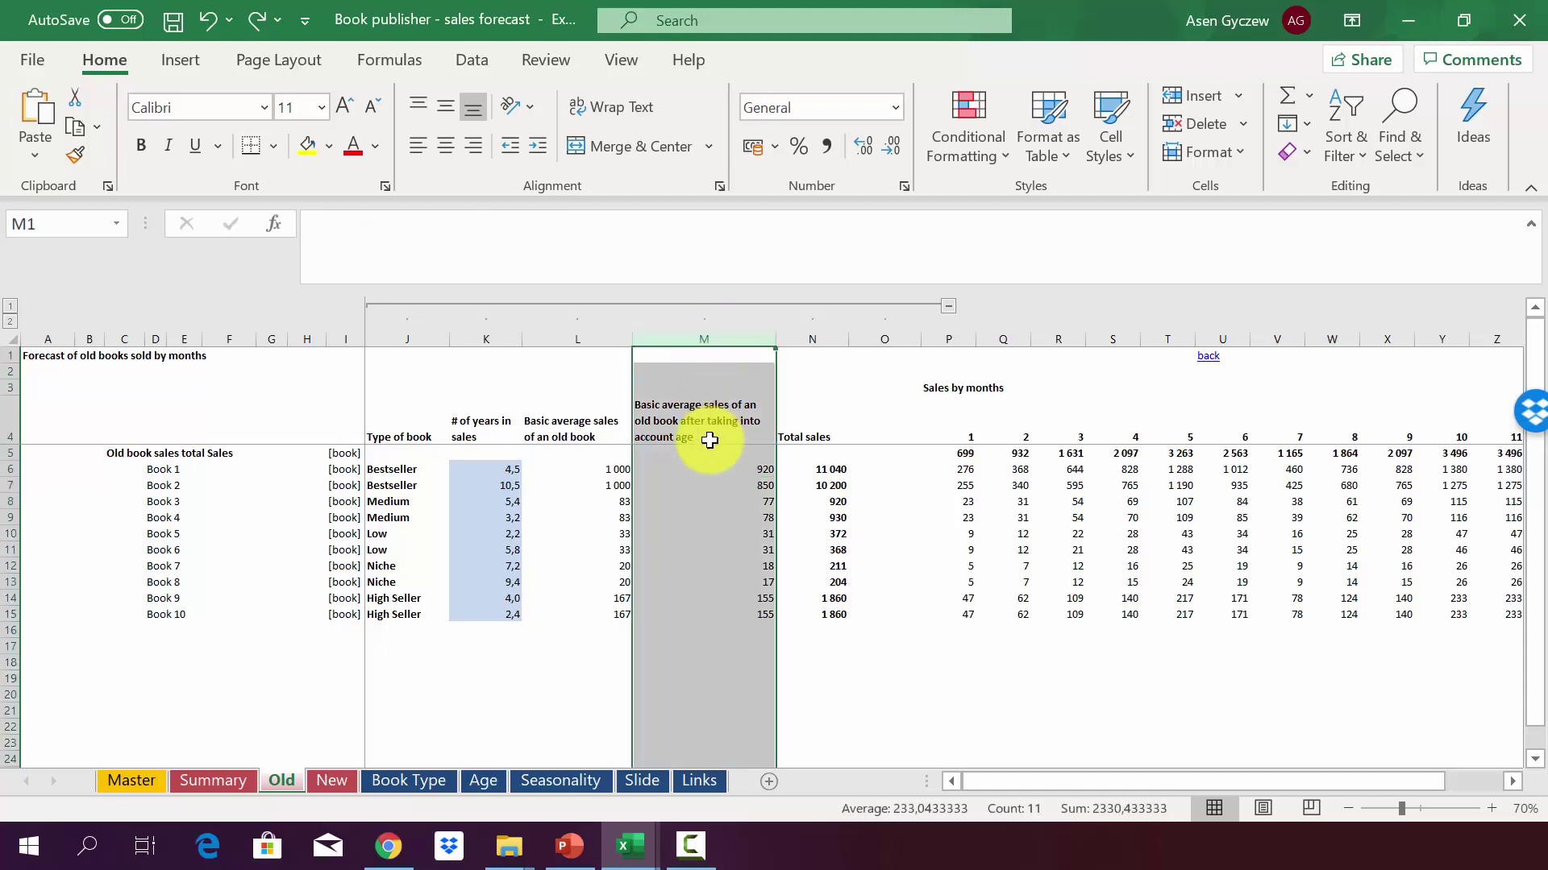
{"action": "left_click", "coordinate": [707, 469]}
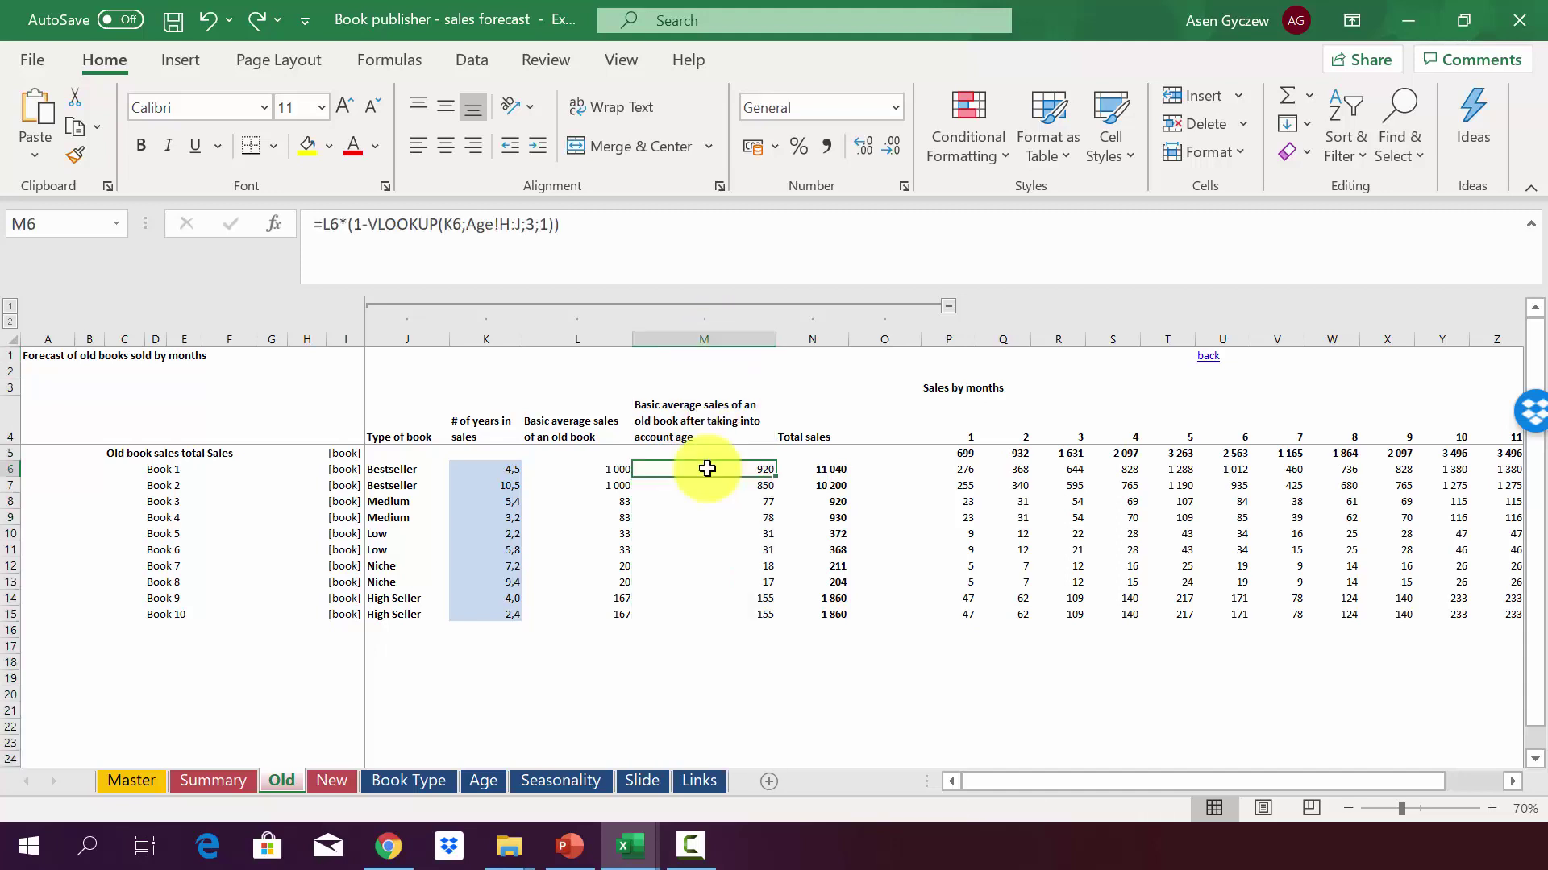
{"action": "left_click", "coordinate": [594, 468]}
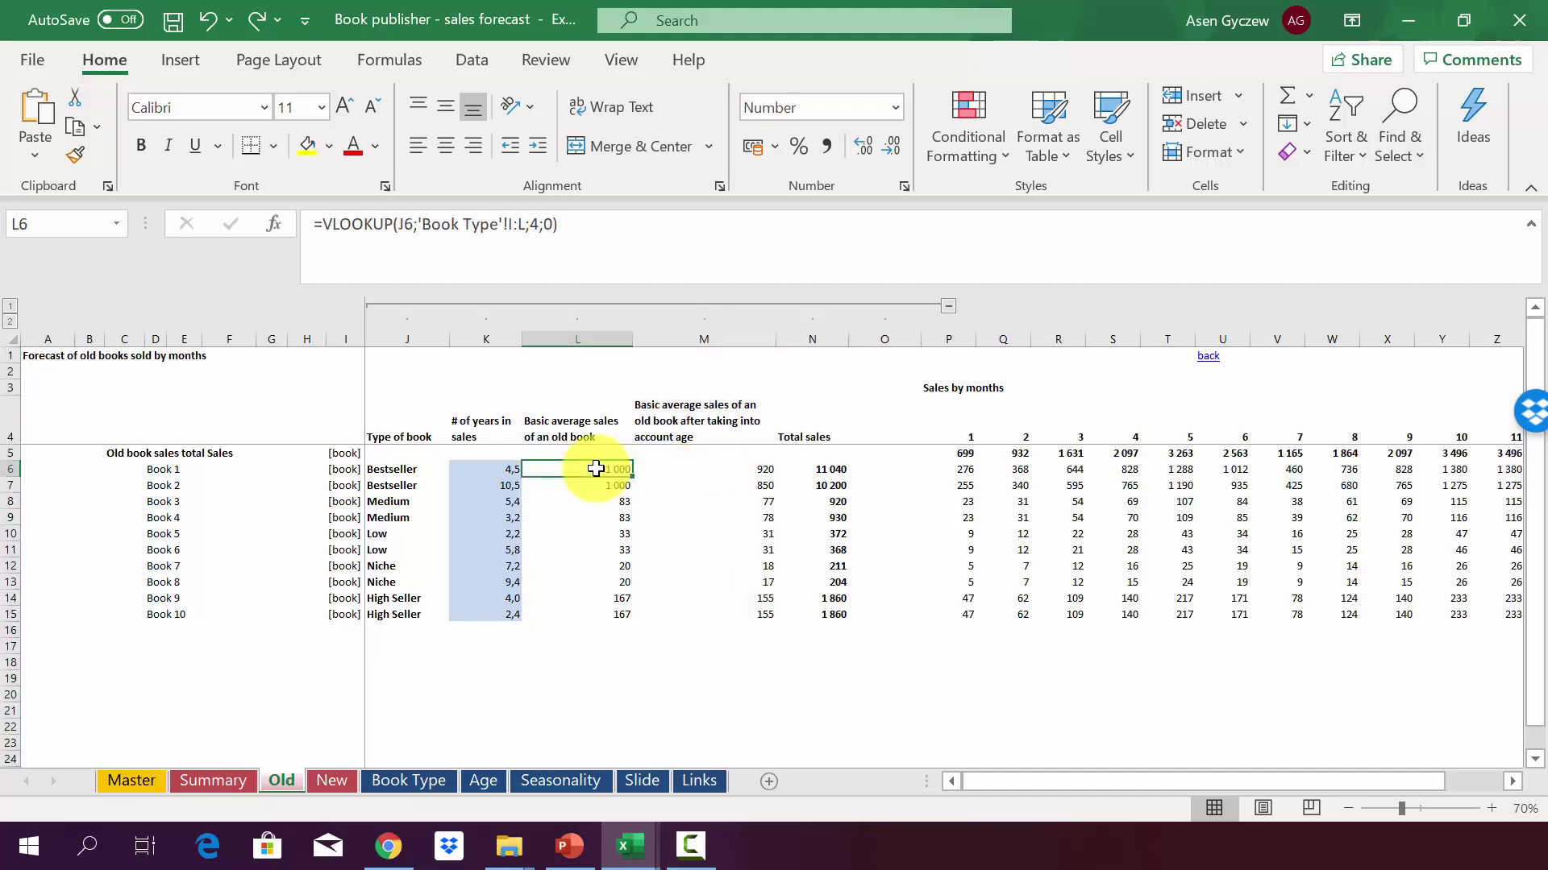
{"action": "left_click", "coordinate": [731, 466]}
{"action": "left_click", "coordinate": [798, 469]}
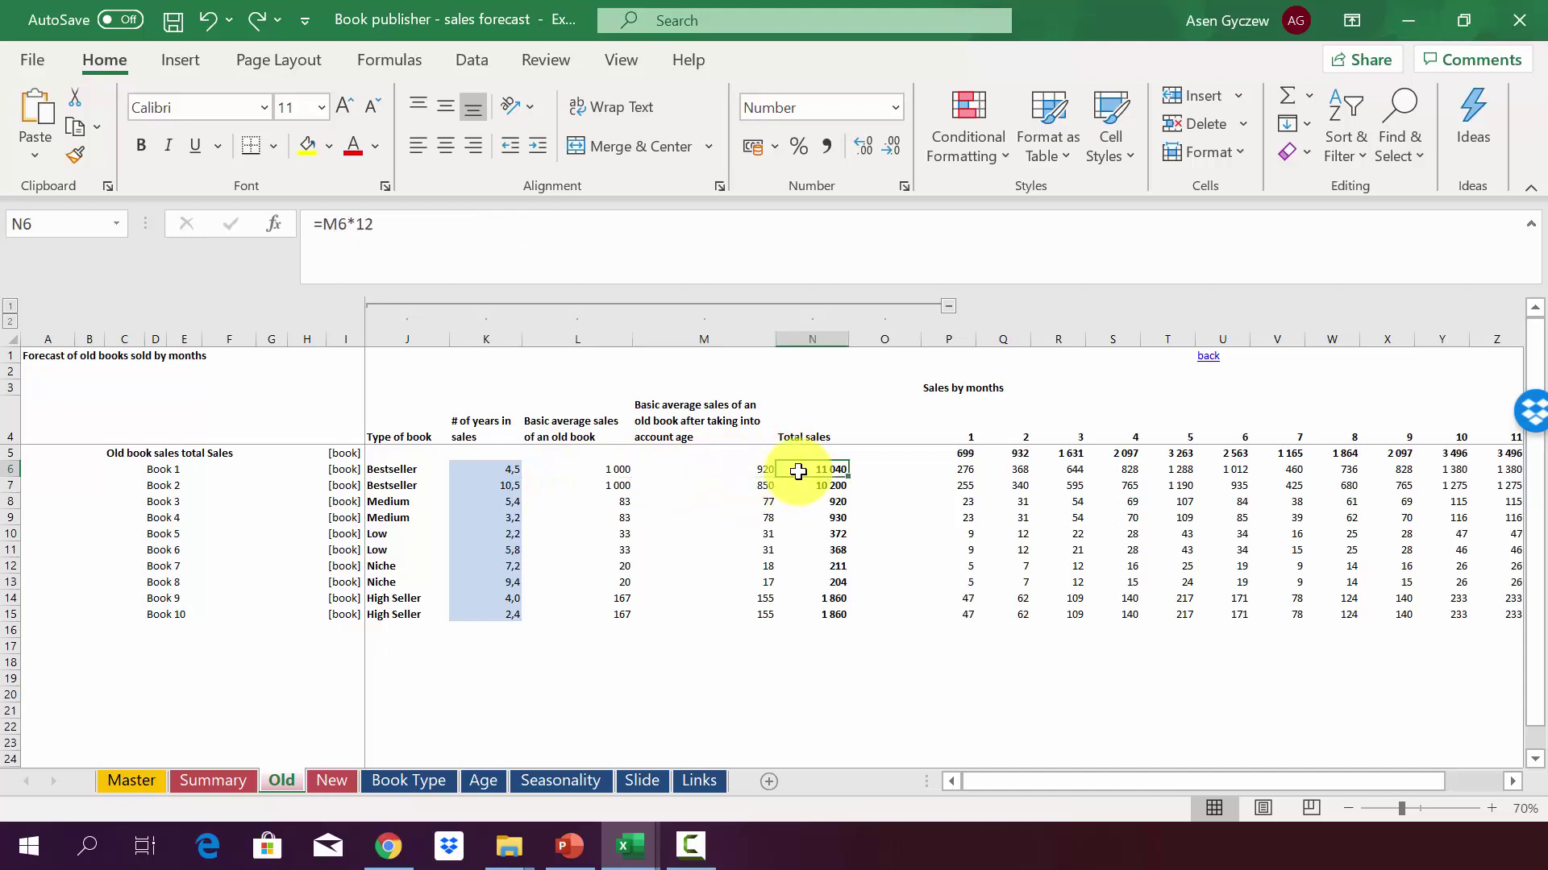
{"action": "left_click", "coordinate": [823, 344]}
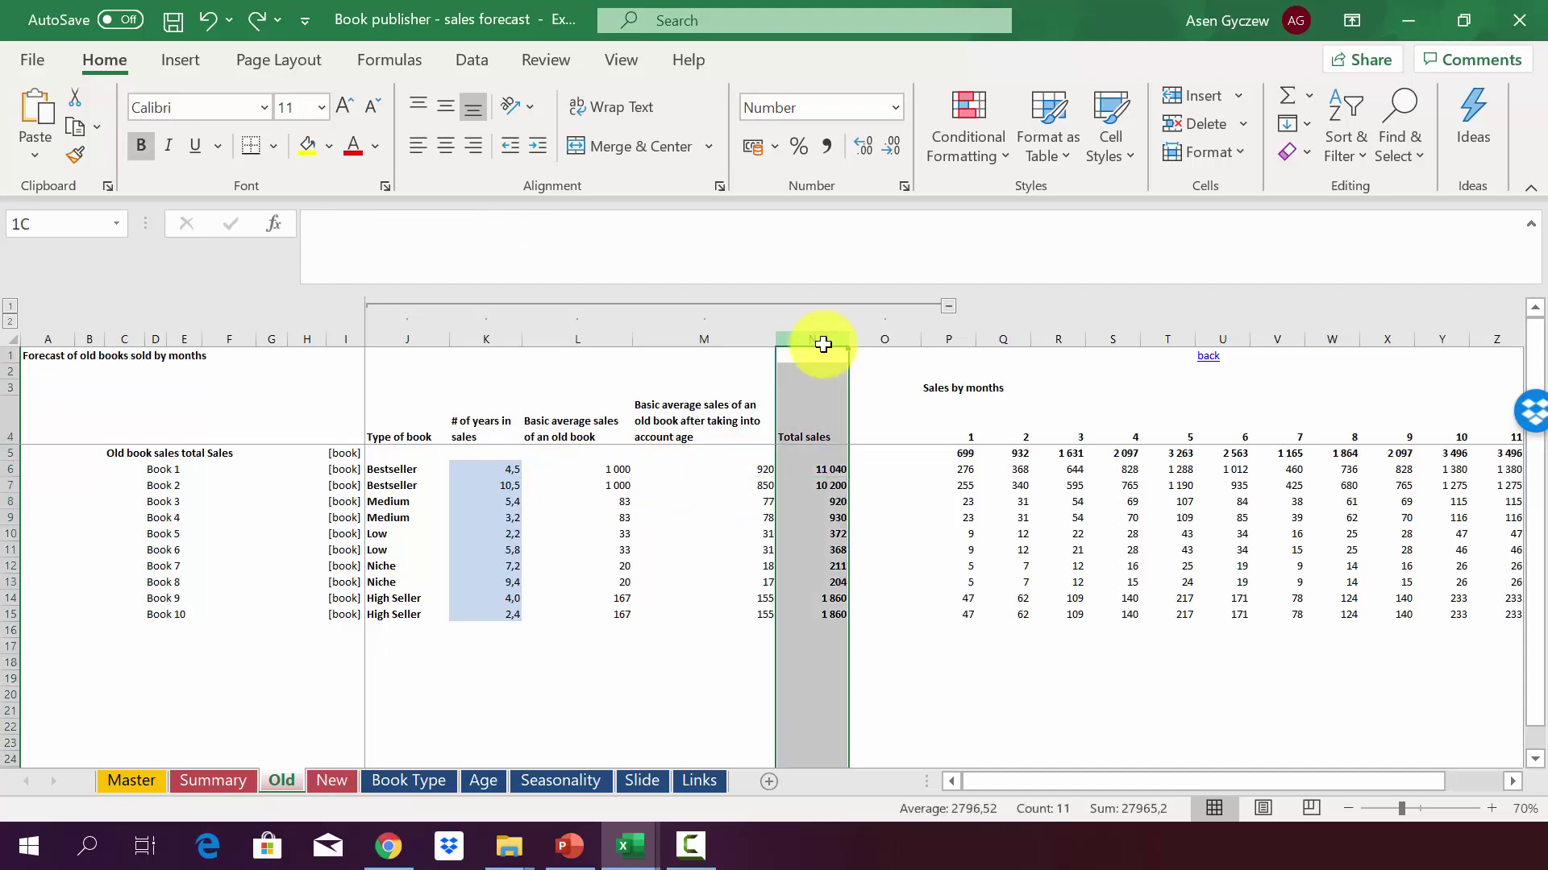
{"action": "left_click", "coordinate": [803, 467]}
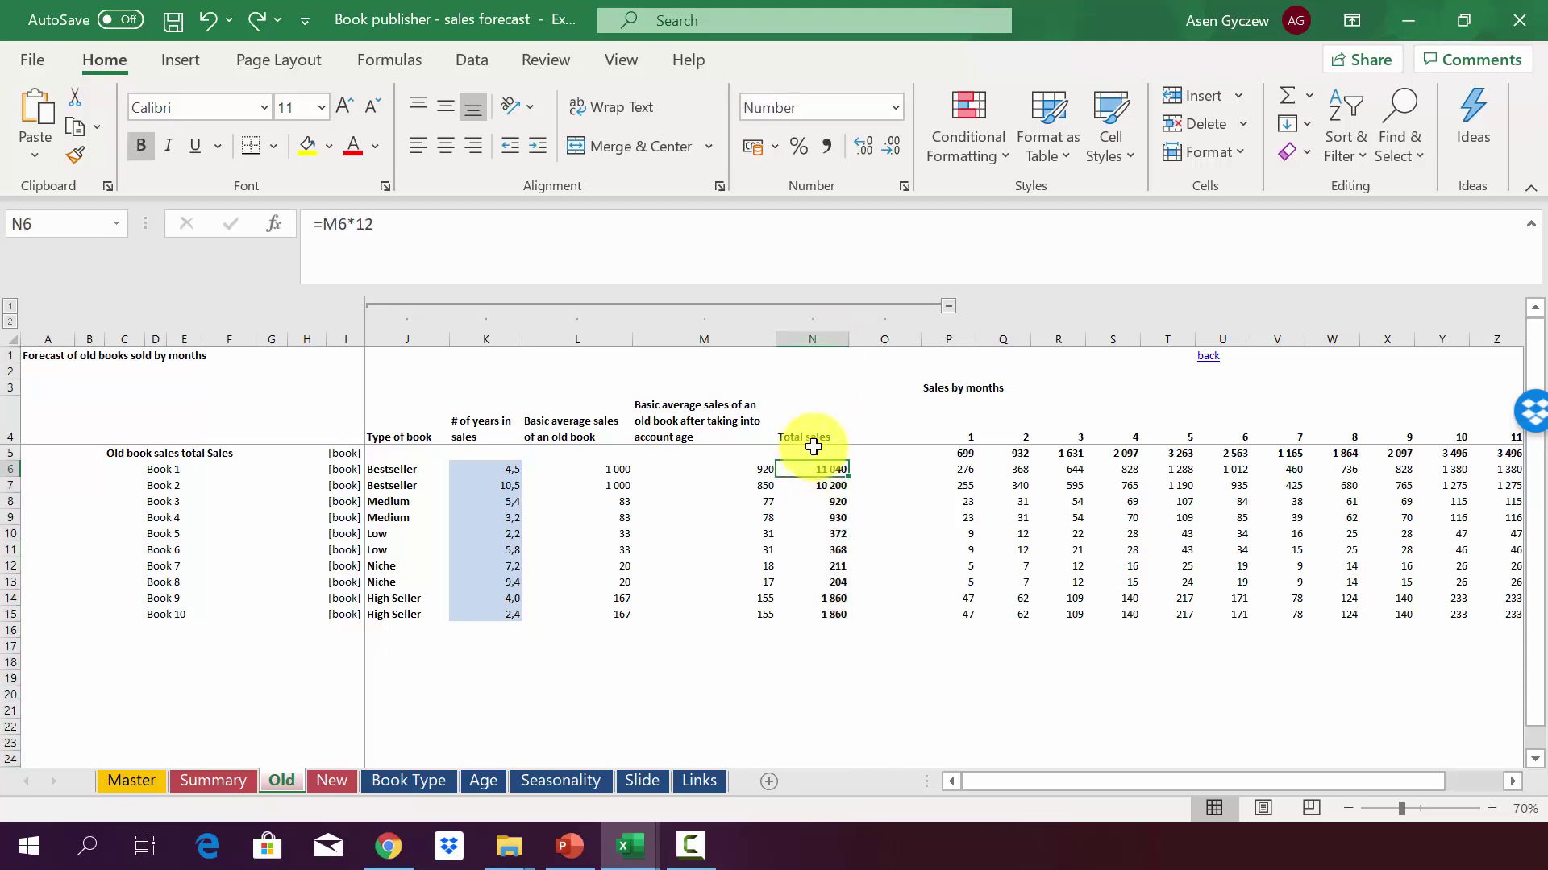
{"action": "left_click", "coordinate": [12, 470]}
{"action": "left_click", "coordinate": [798, 469]}
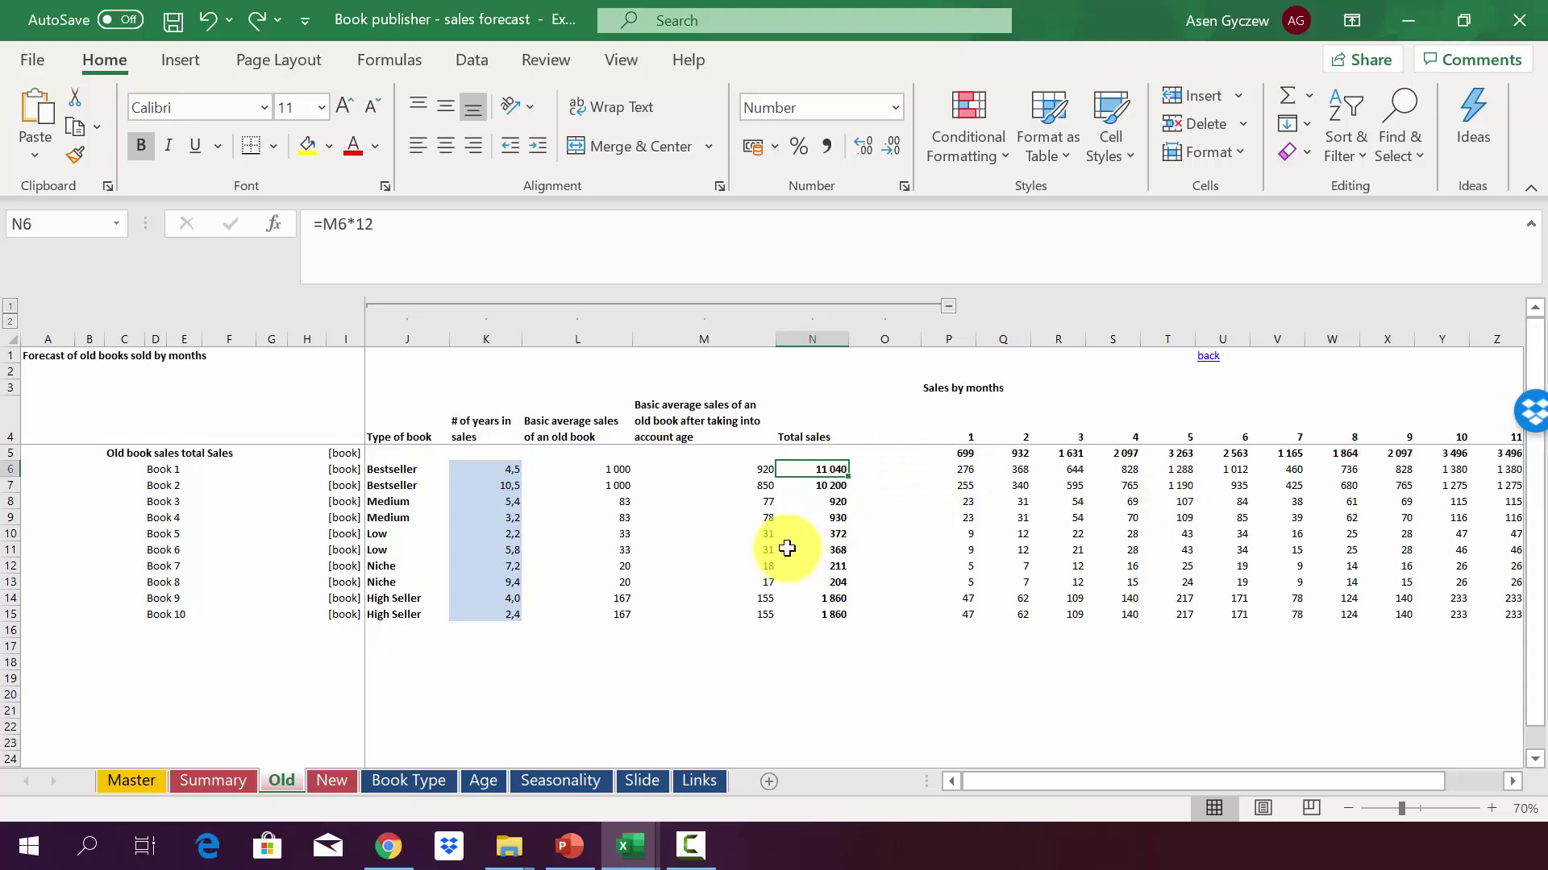
{"action": "left_click", "coordinate": [588, 778]}
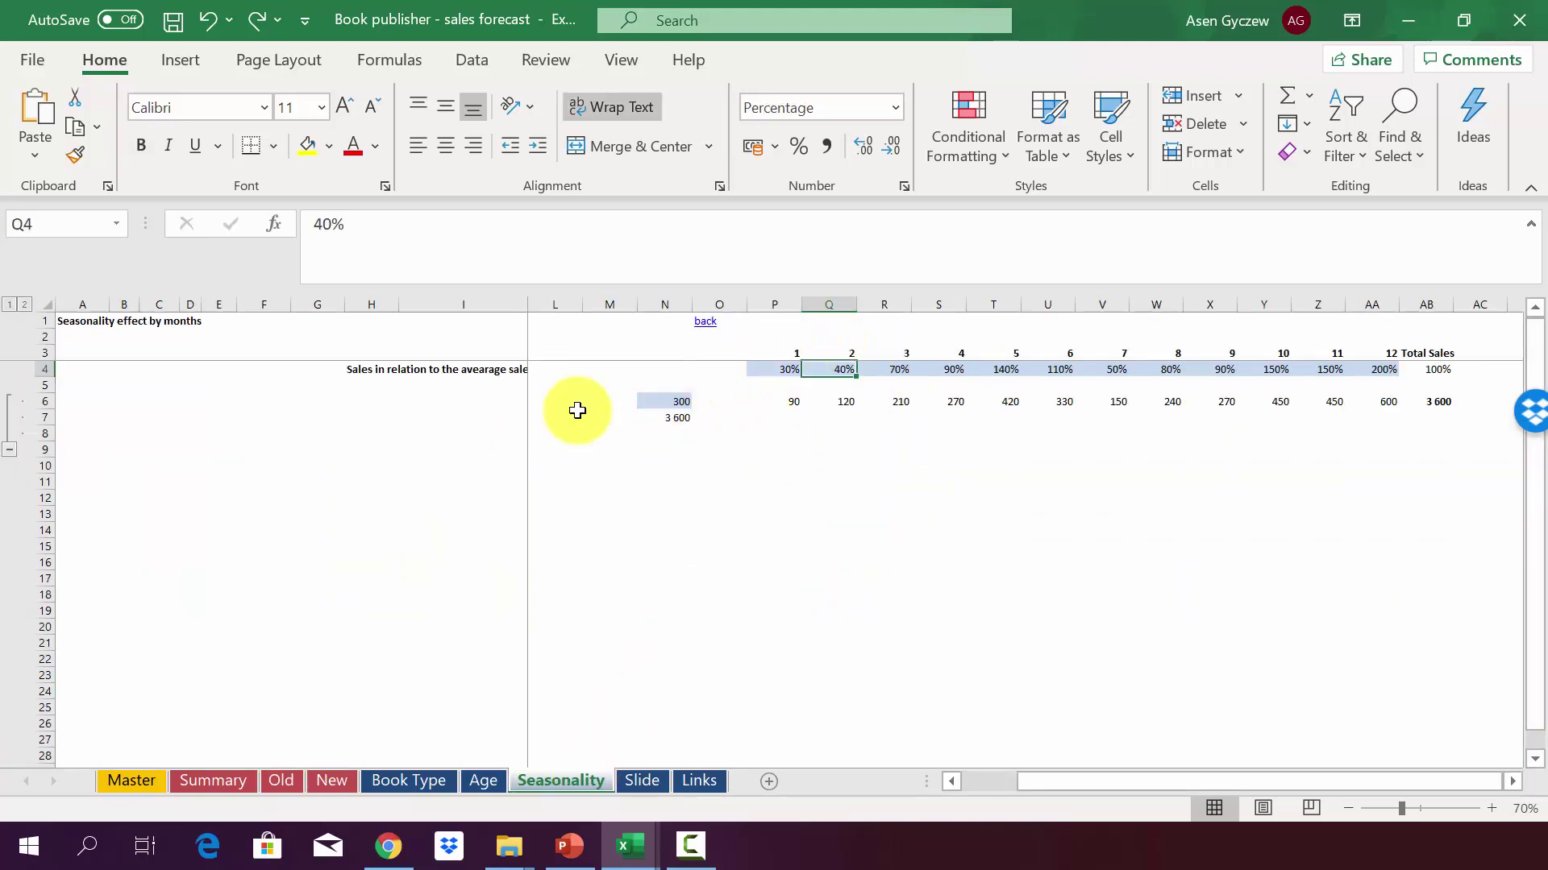
{"action": "left_click", "coordinate": [38, 386]}
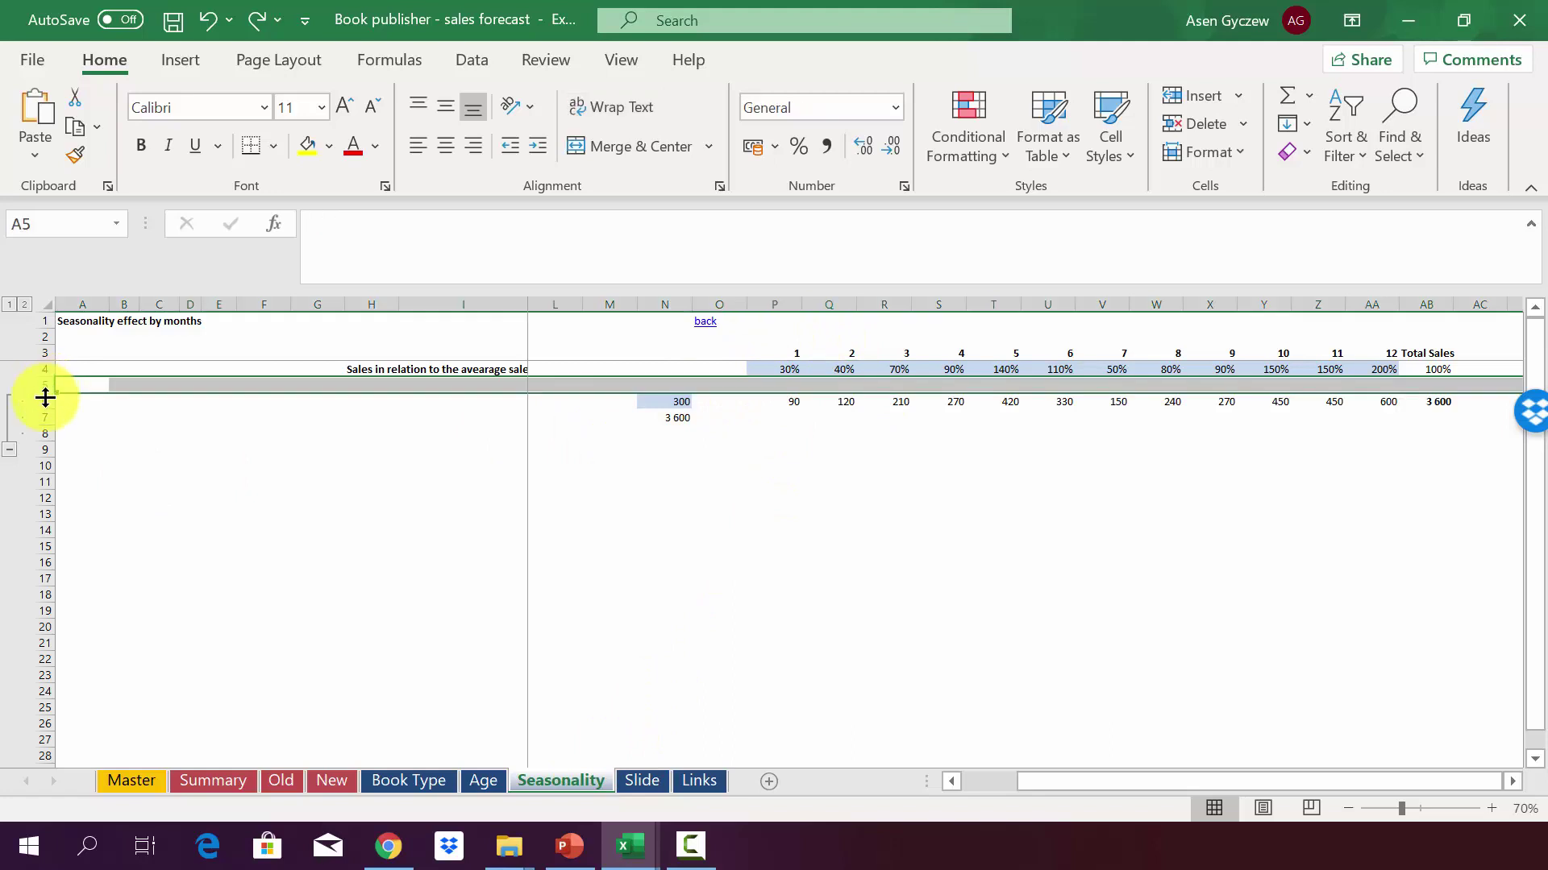
{"action": "left_click", "coordinate": [43, 401]}
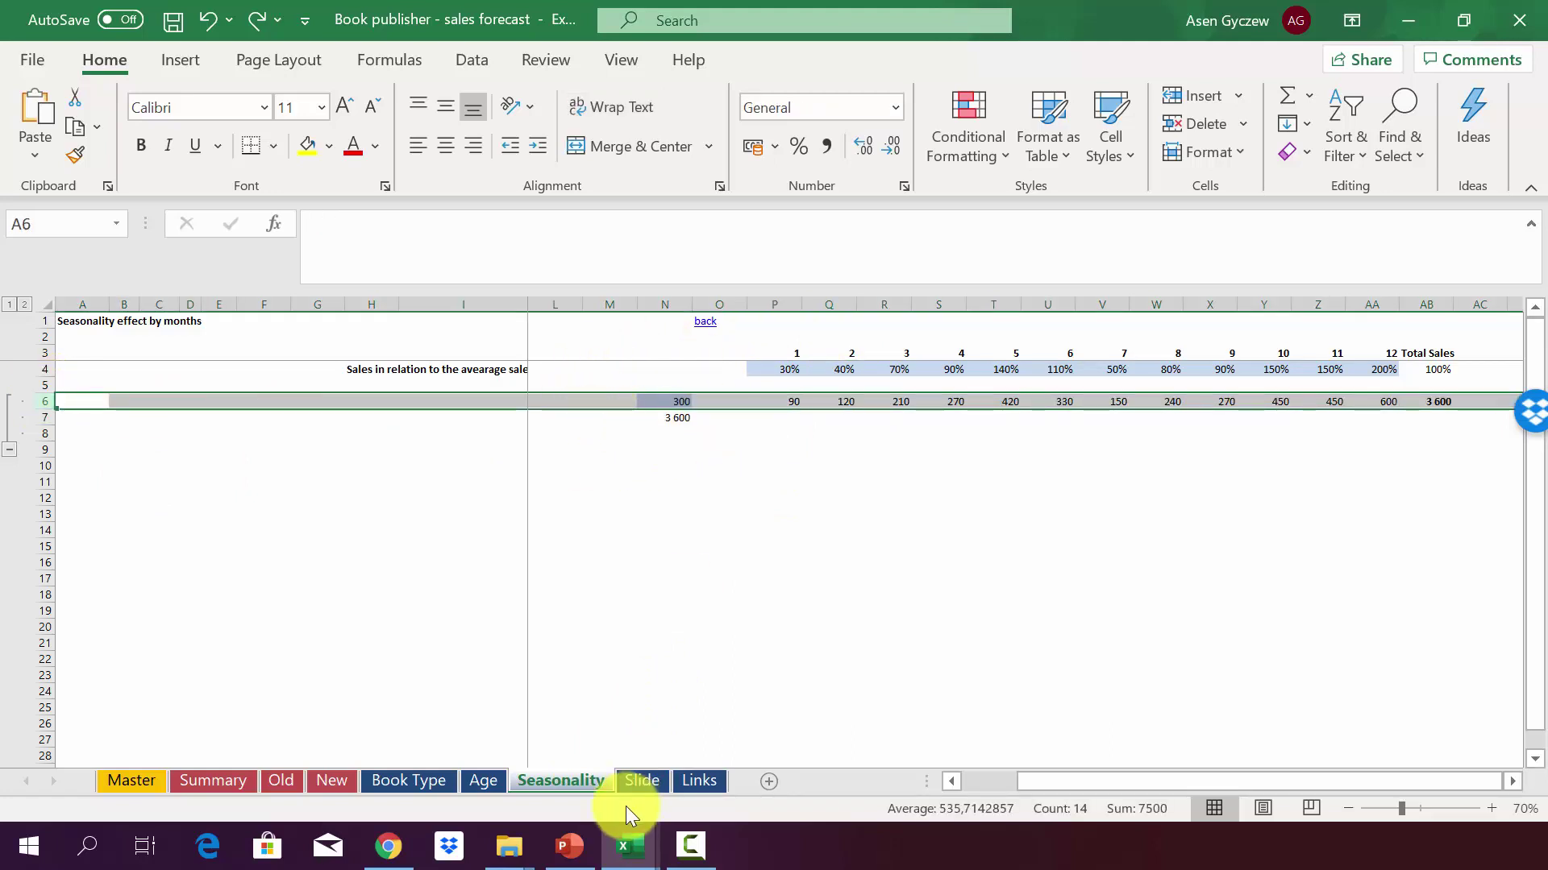
{"action": "key", "text": "ctrl+Page_Up"}
{"action": "key", "text": "ctrl+Page_Up"}
{"action": "key", "text": "ctrl+Page_Up"}
{"action": "key", "text": "ctrl+Page_Up"}
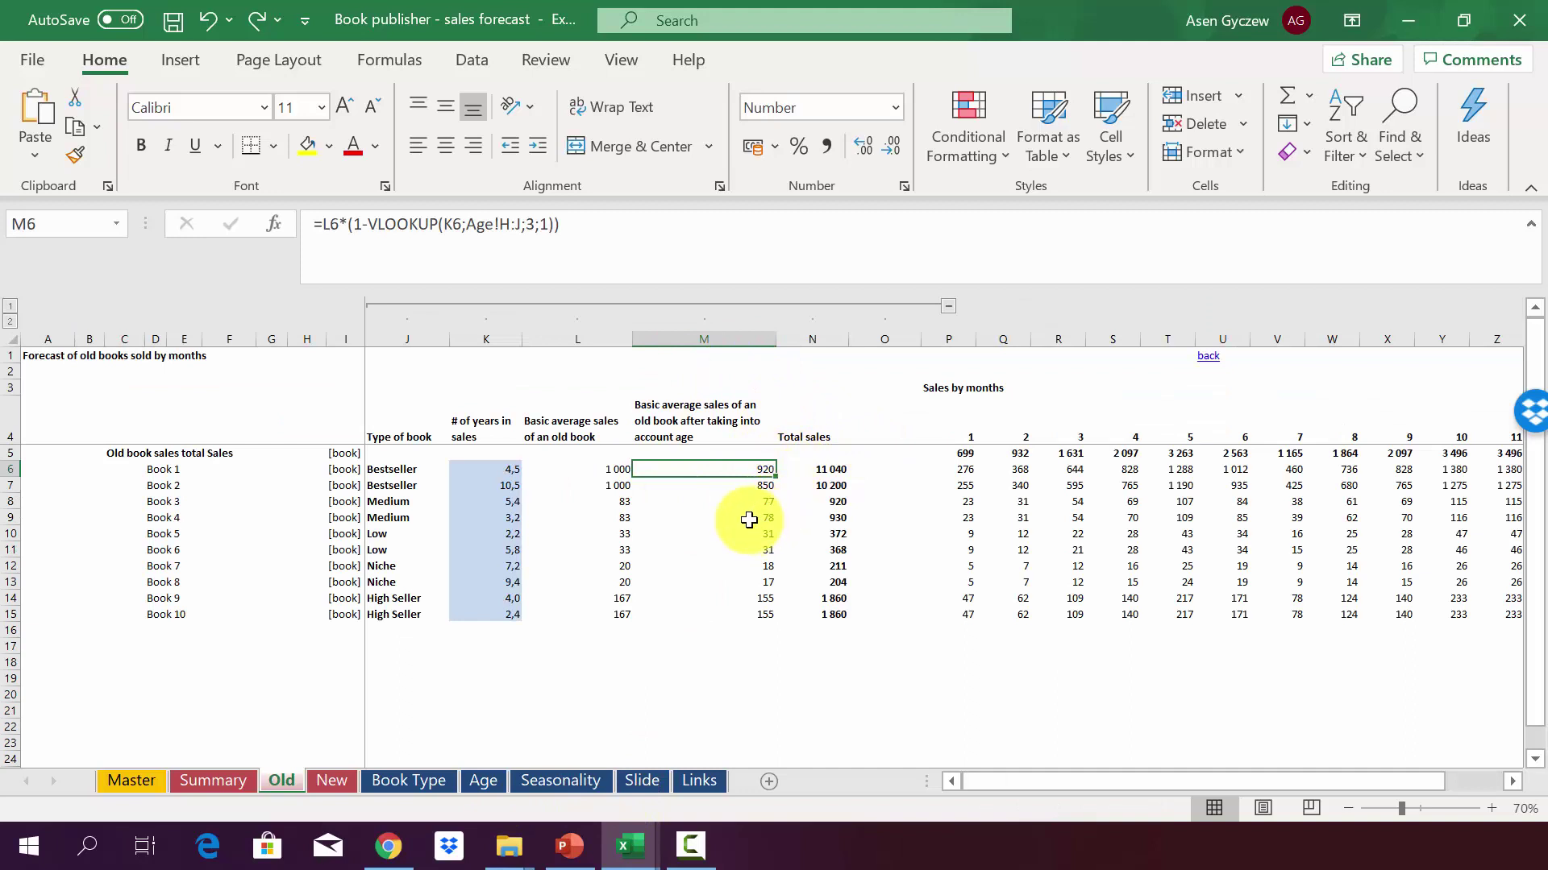
{"action": "left_click", "coordinate": [947, 469]}
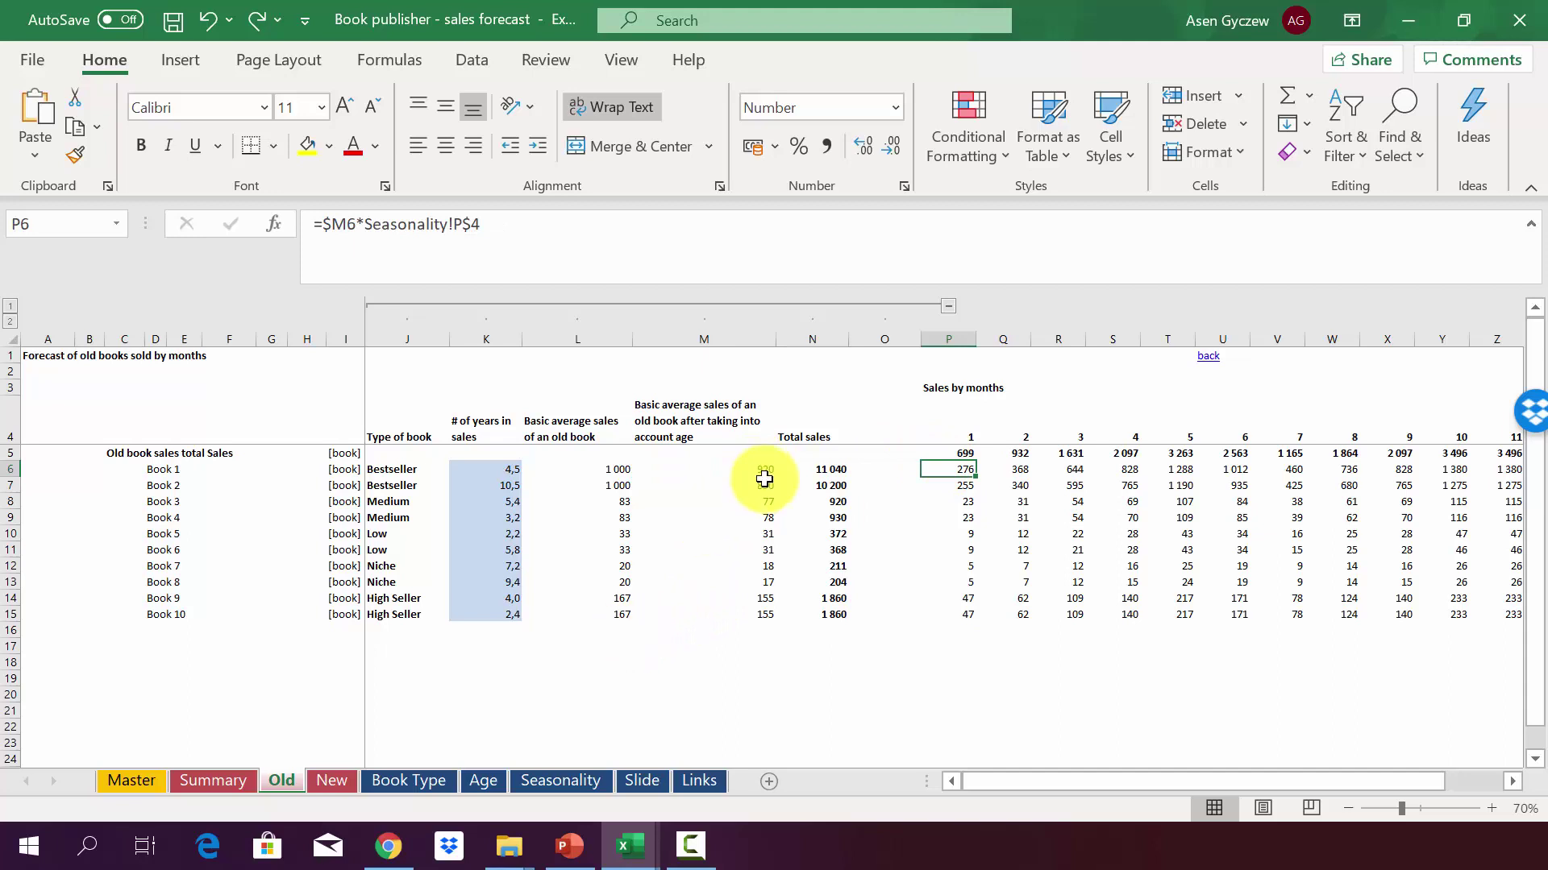
{"action": "left_click", "coordinate": [588, 778]}
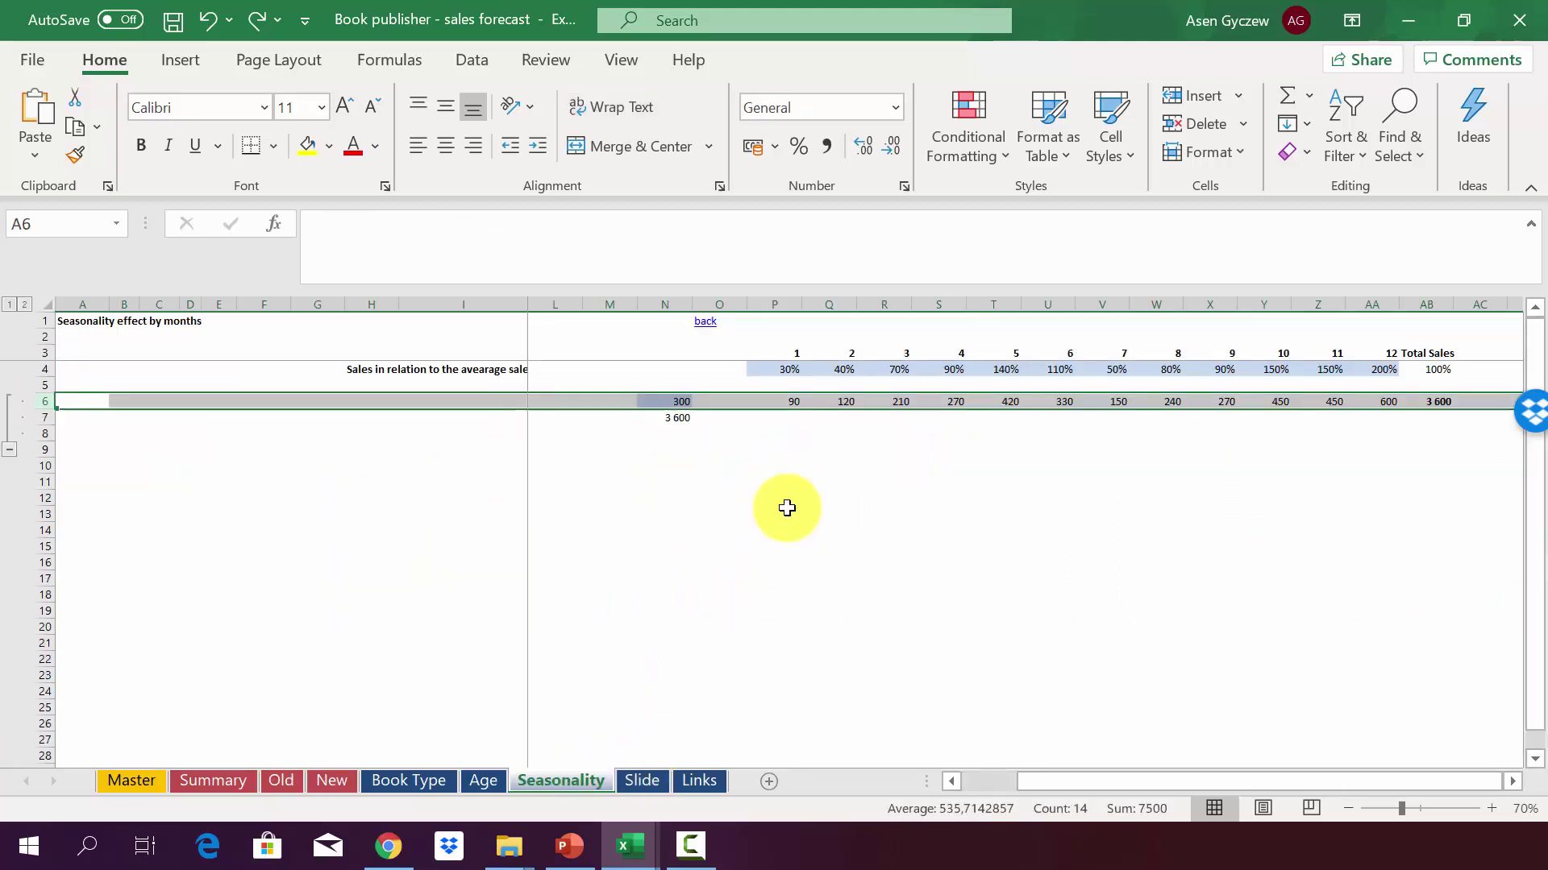
{"action": "left_click", "coordinate": [776, 373]}
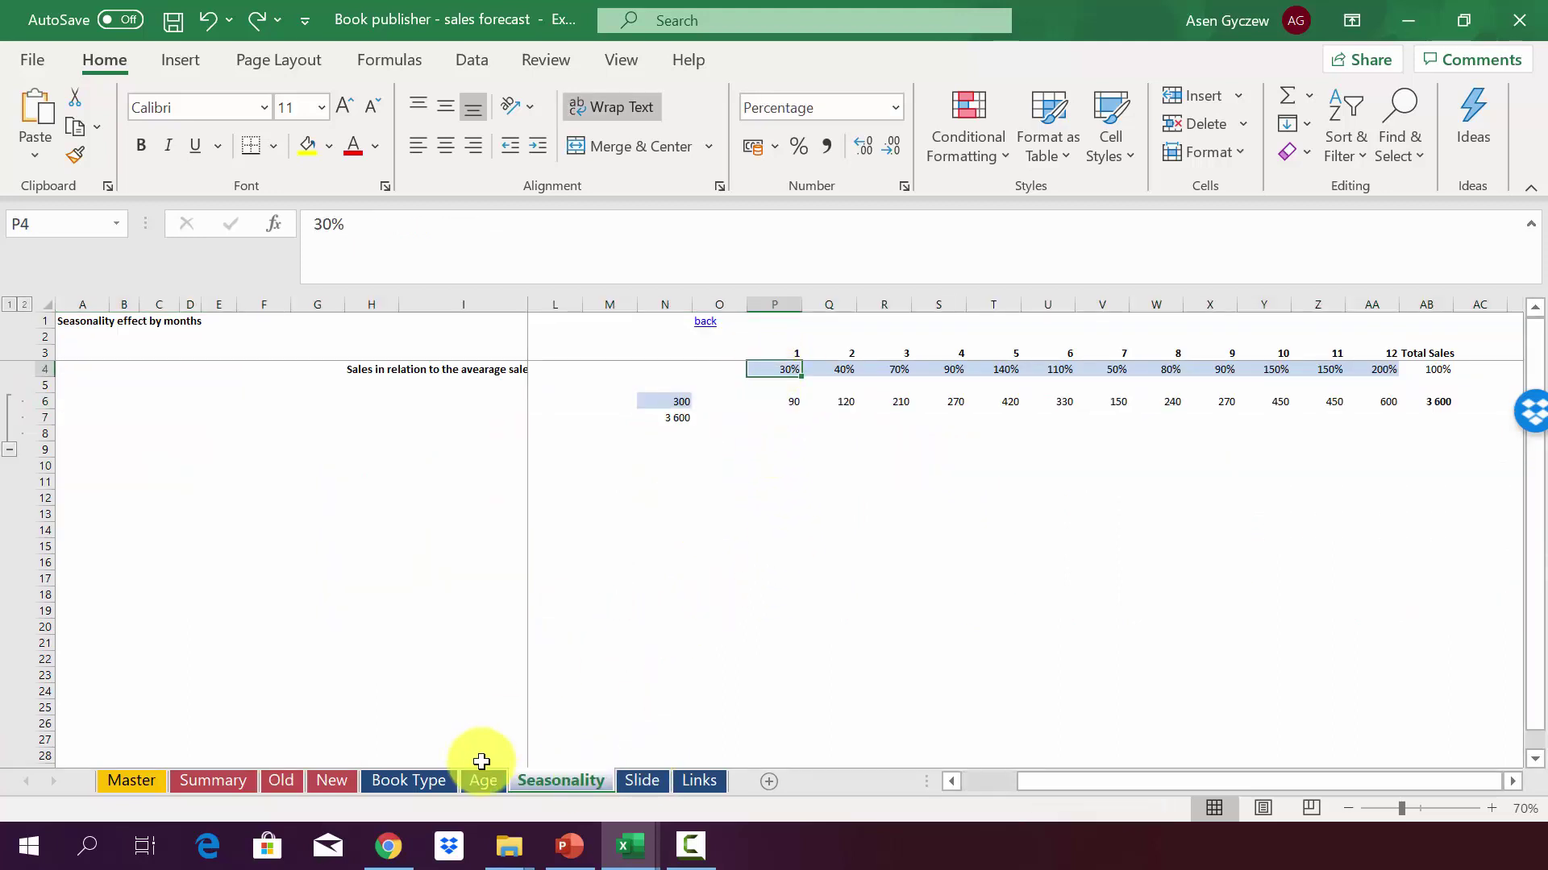
{"action": "left_click", "coordinate": [290, 779]}
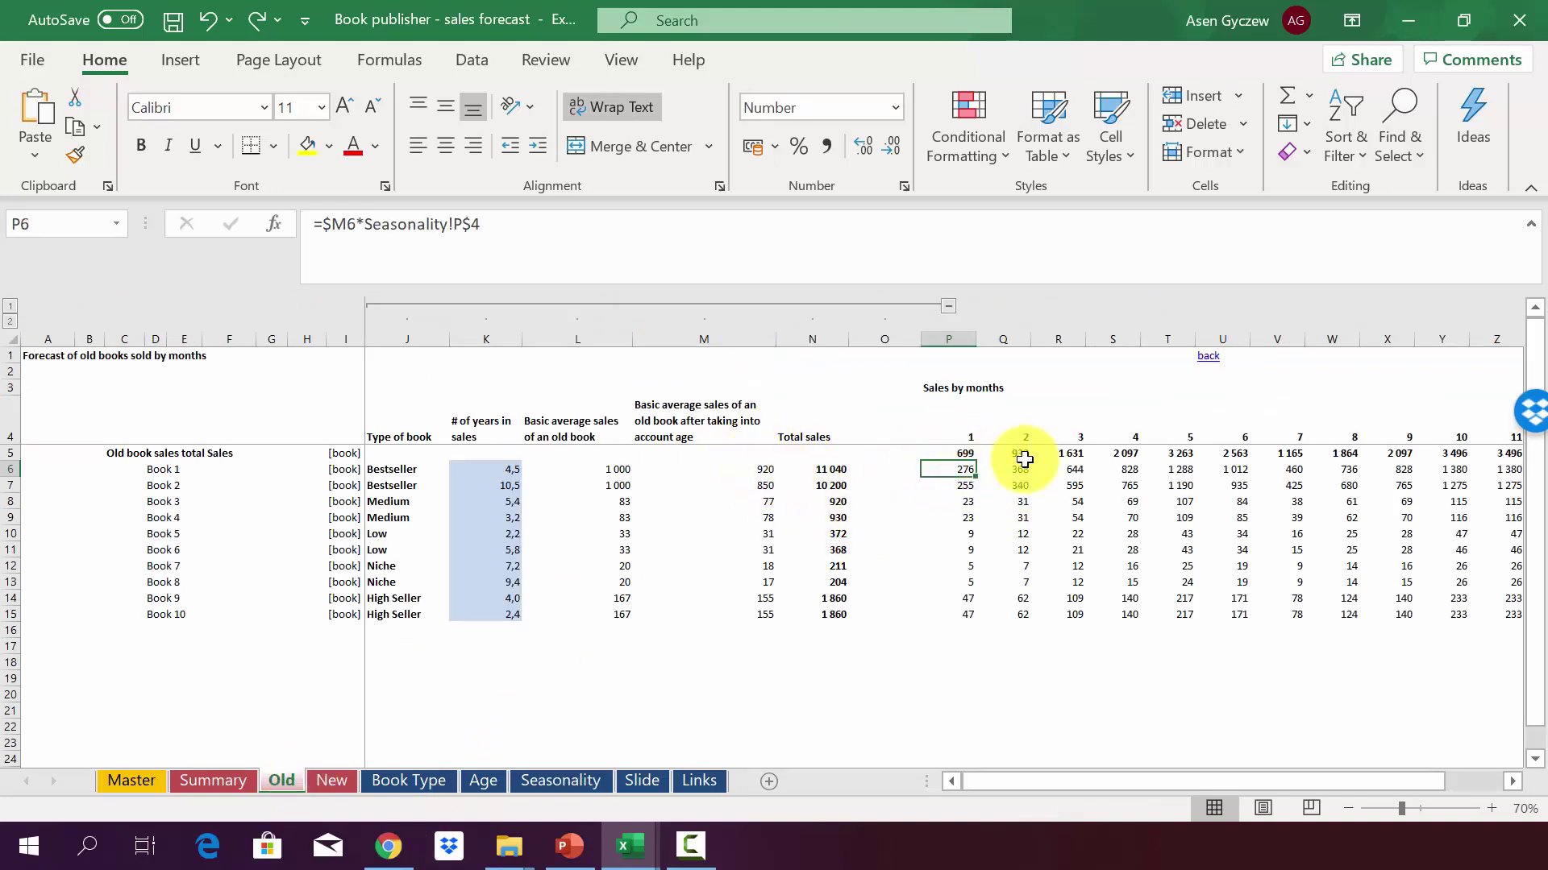
{"action": "left_click", "coordinate": [1001, 471]}
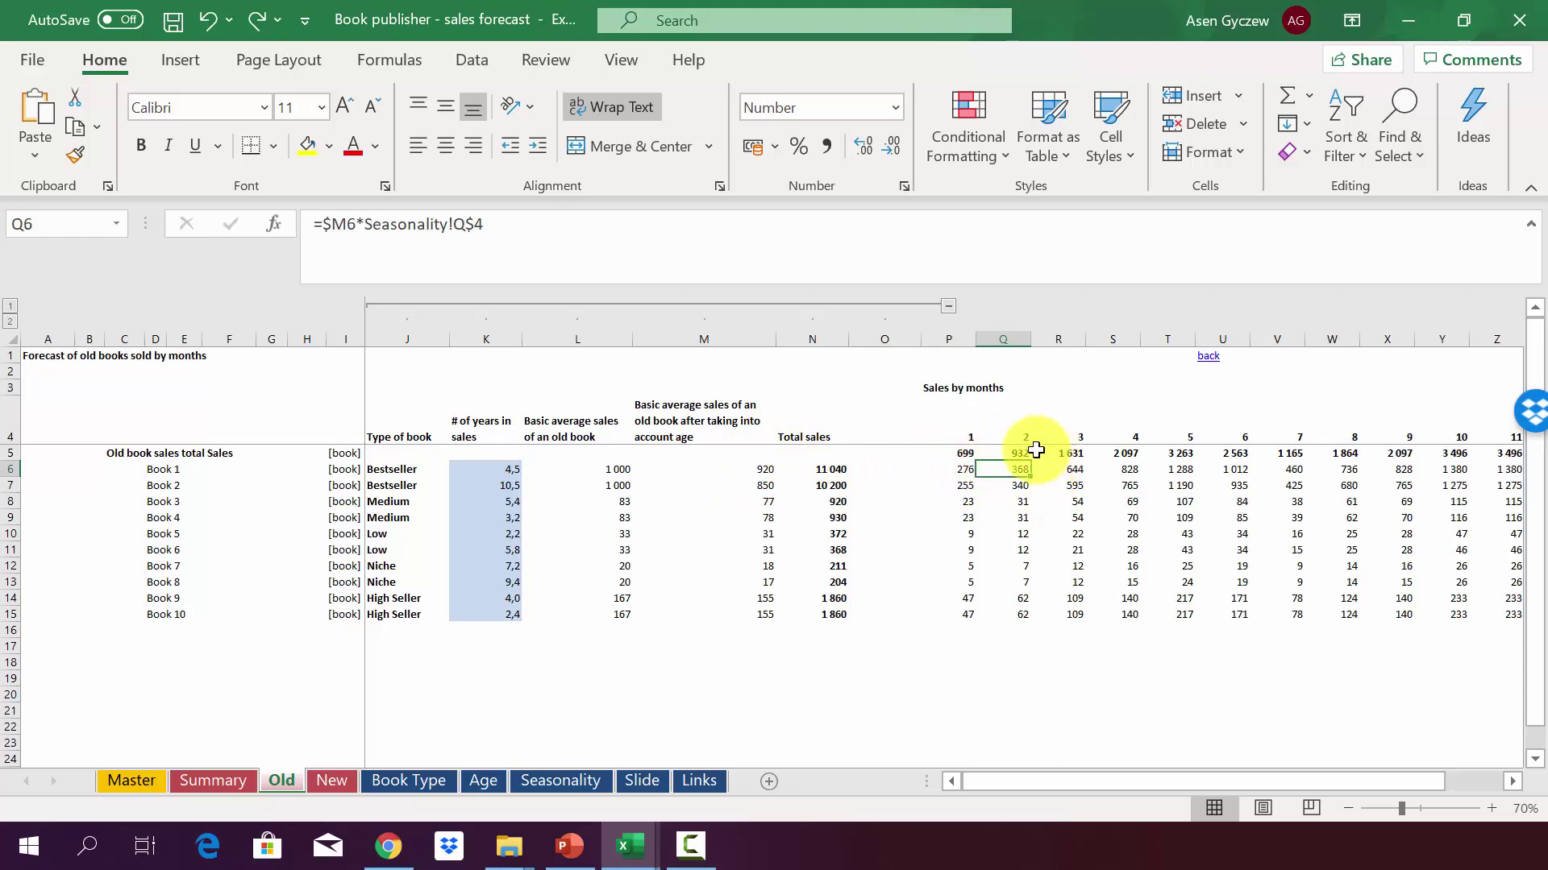
{"action": "left_click", "coordinate": [571, 778]}
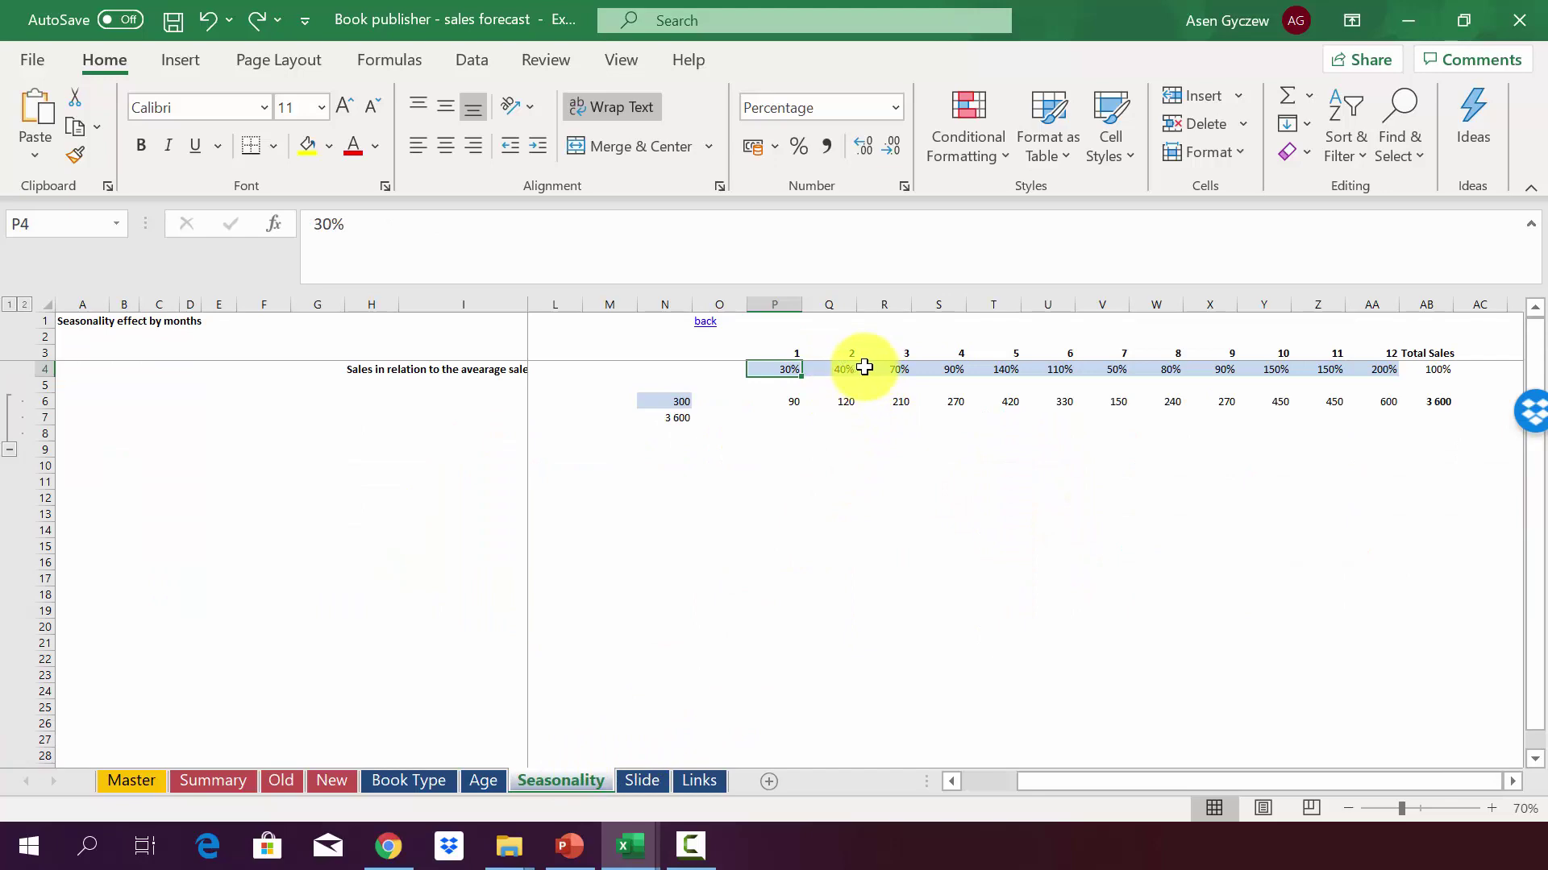
Step: Scroll the Old sheet right to inspect Book 1's =SUM(P6:AA6) Total Sales, then return to Master
{"action": "left_click", "coordinate": [283, 786]}
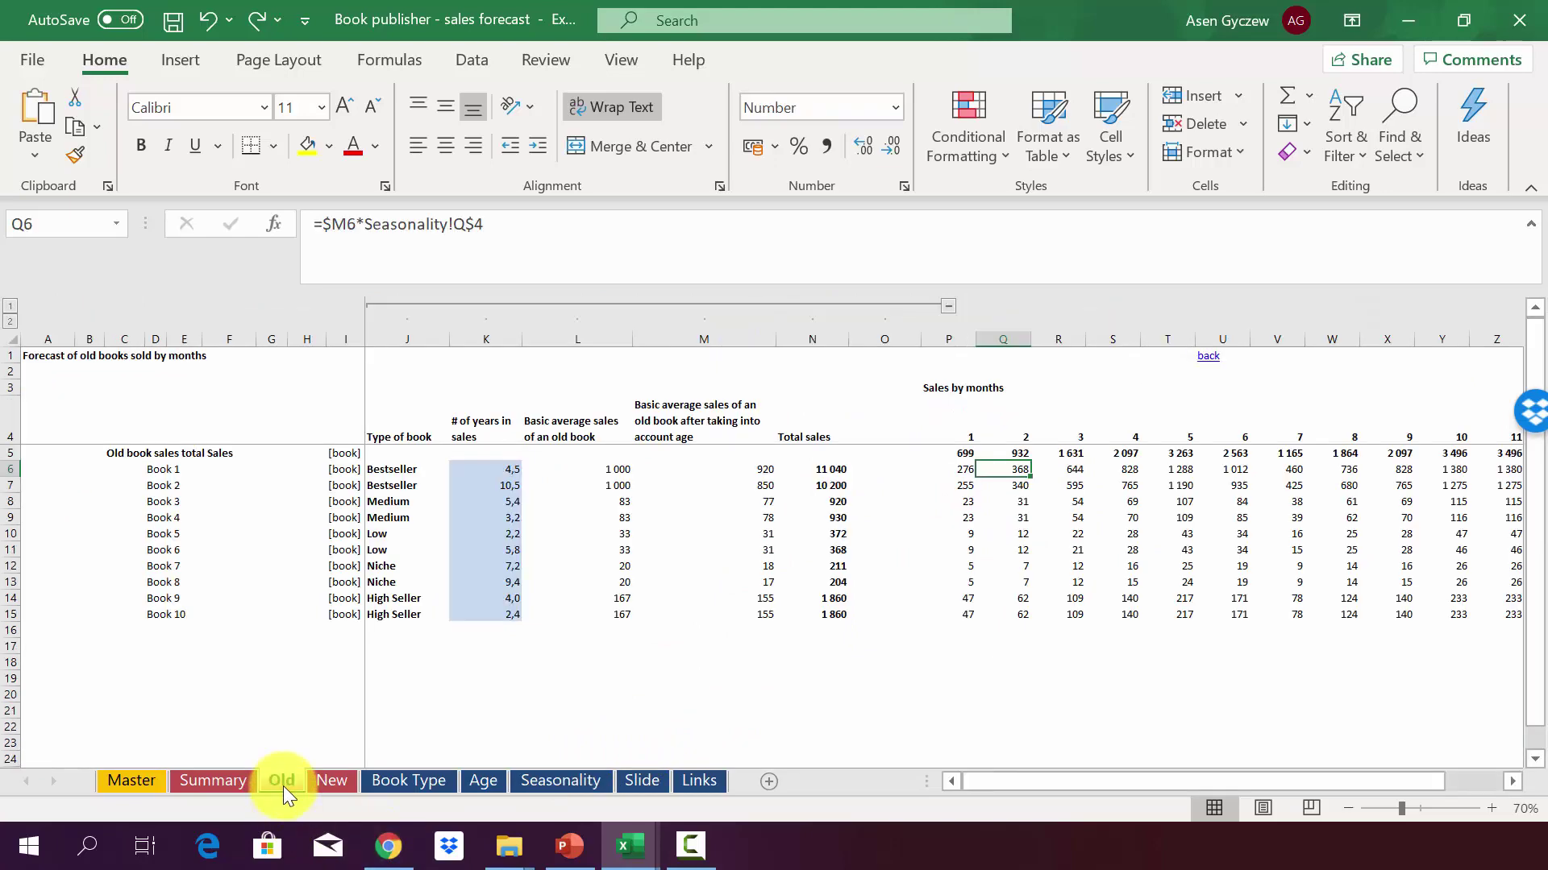
{"action": "scroll", "coordinate": [1054, 489], "scroll_direction": "right", "scroll_amount": 1}
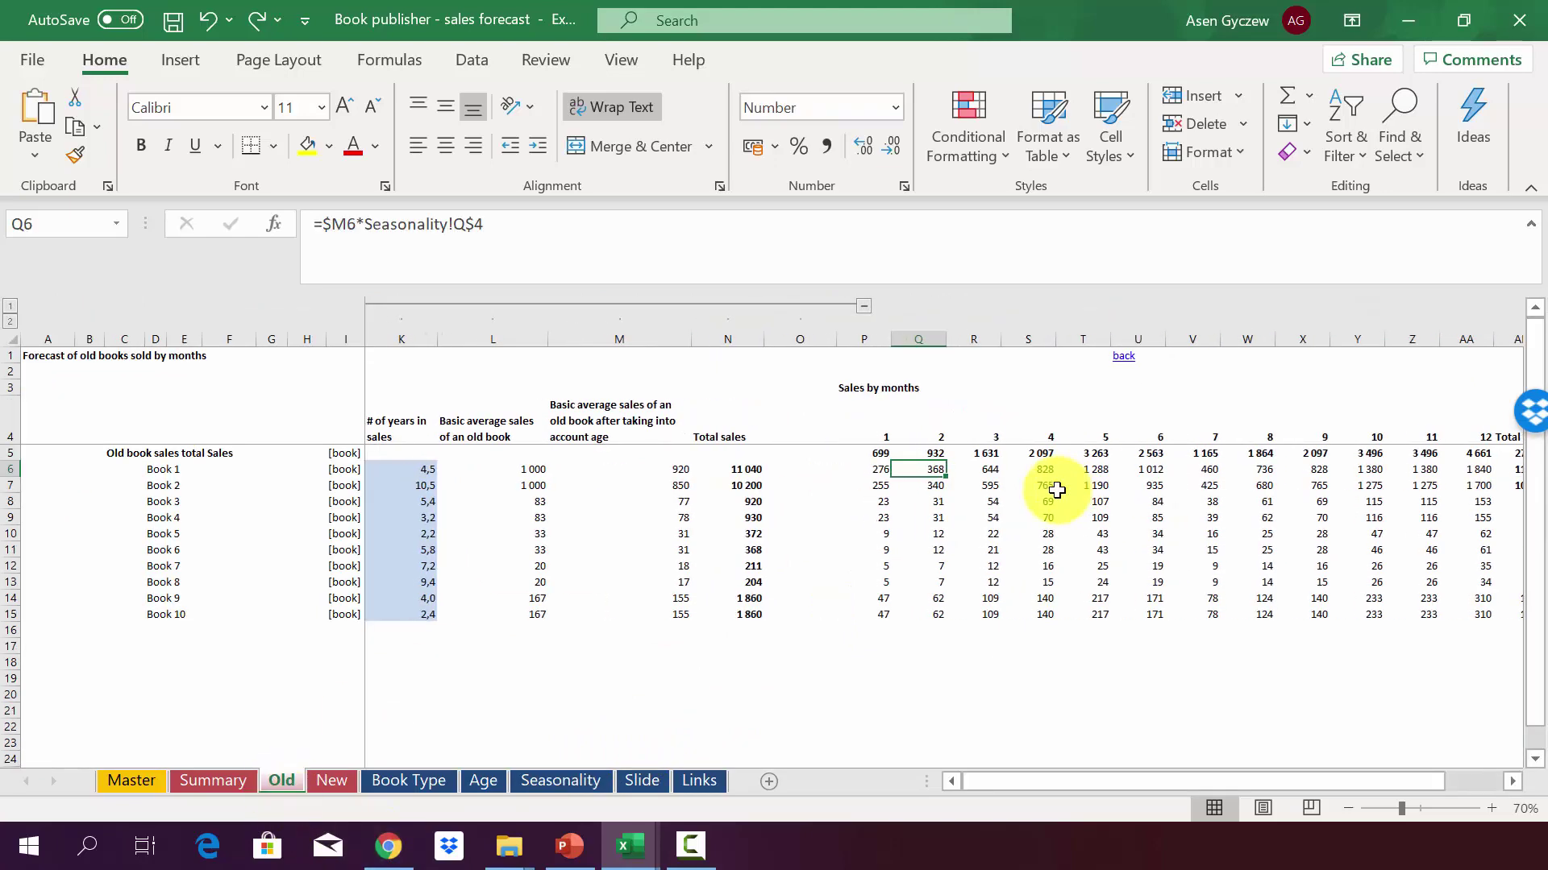
{"action": "scroll", "coordinate": [1057, 490], "scroll_direction": "right", "scroll_amount": 1}
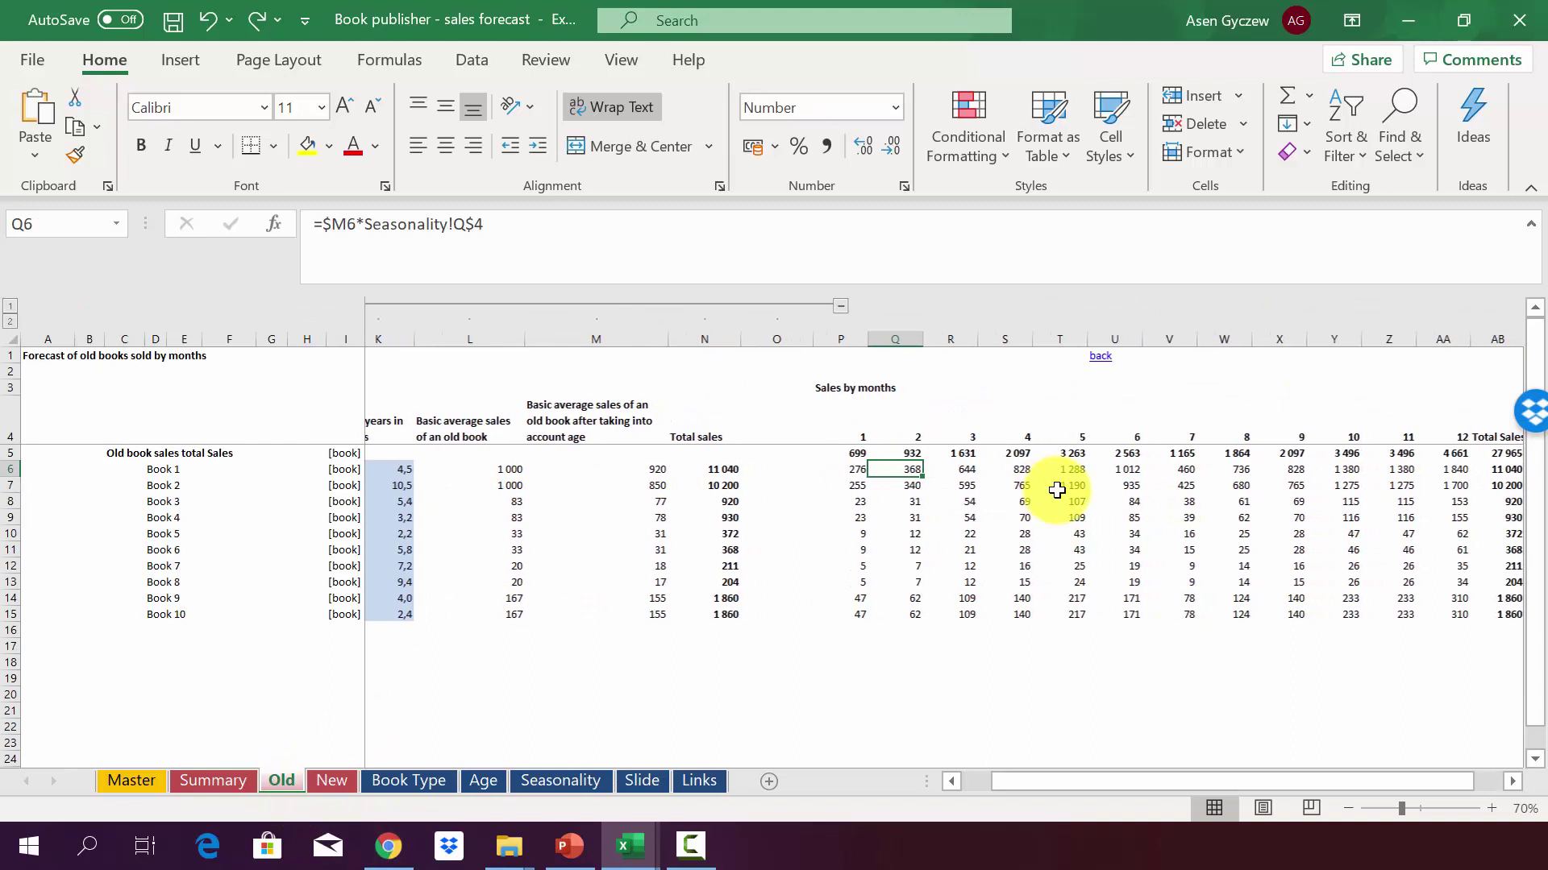
{"action": "left_click", "coordinate": [791, 467]}
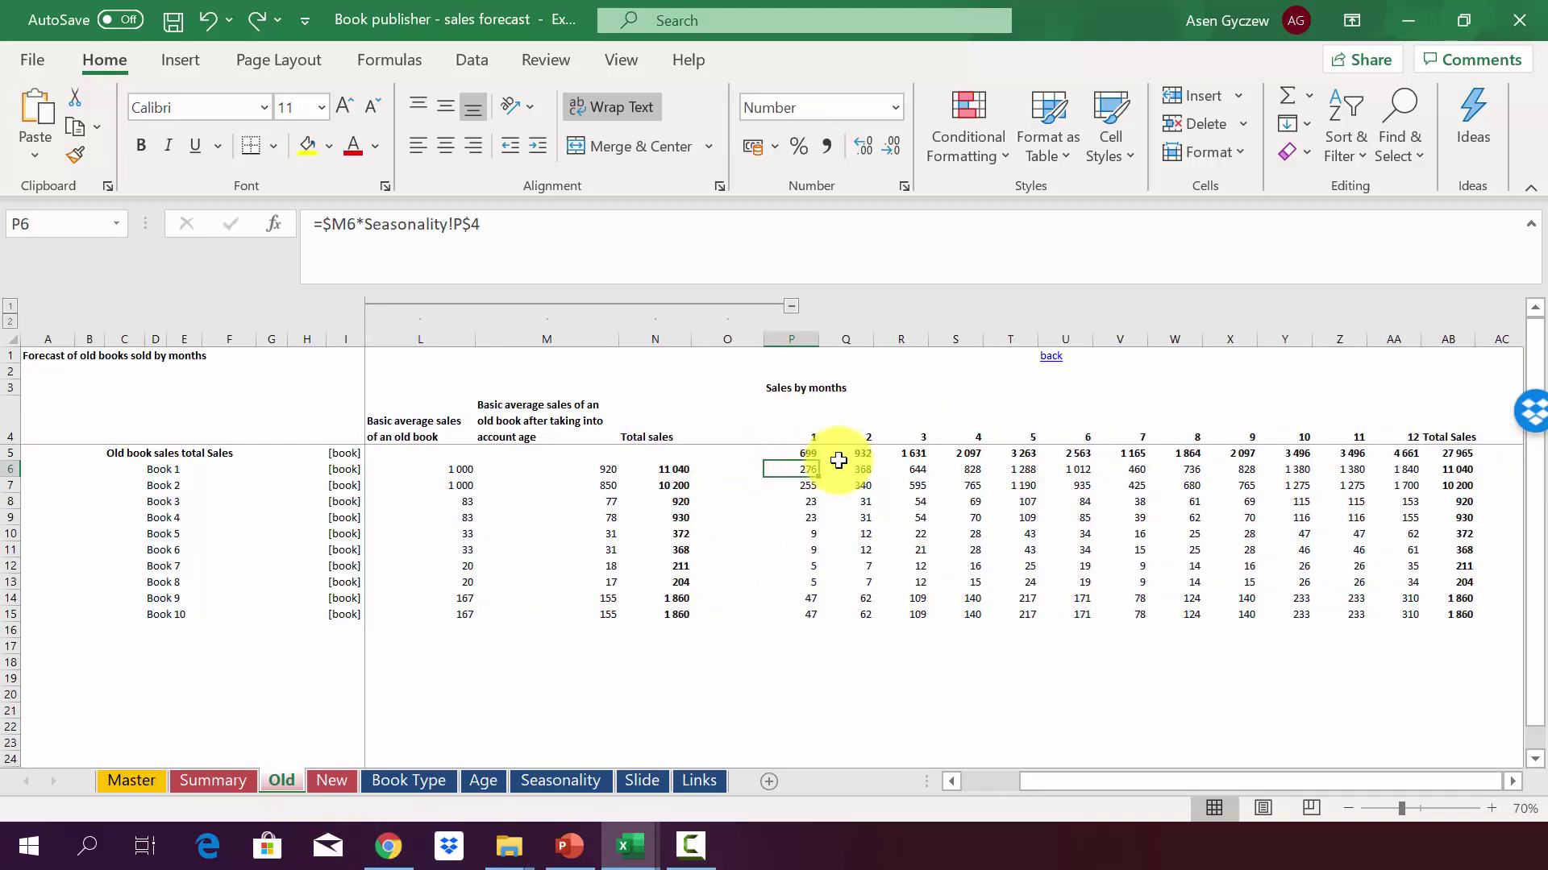
{"action": "left_click", "coordinate": [1447, 469]}
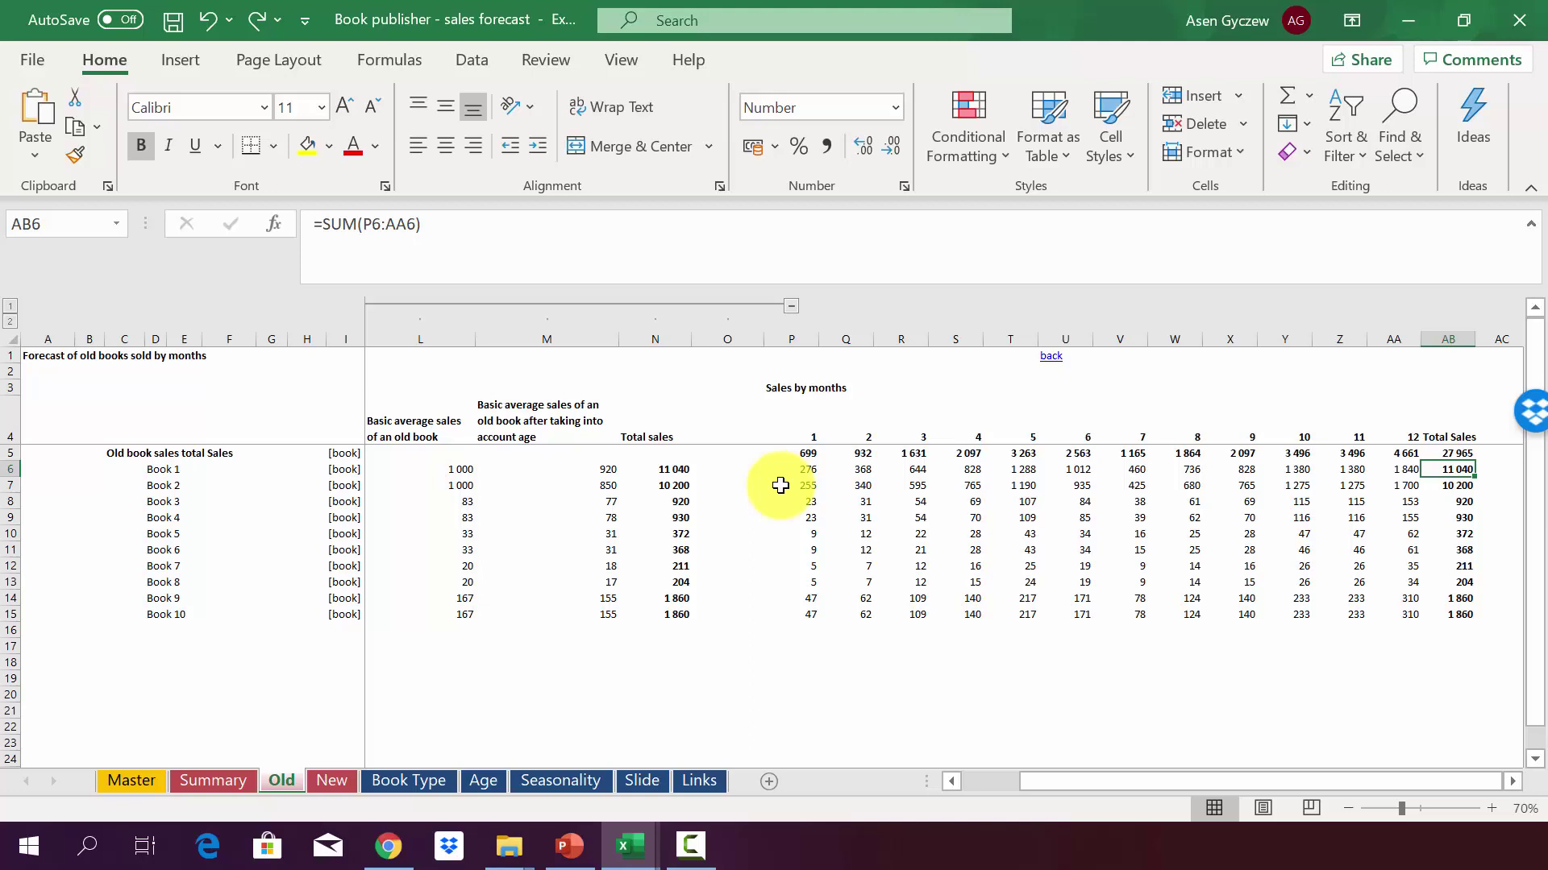
{"action": "key", "text": "ctrl+Page_Up"}
{"action": "key", "text": "ctrl+Page_Up"}
Step: Open the Summary sheet and review the month columns and the New books Total Sales formula
{"action": "left_click", "coordinate": [283, 497]}
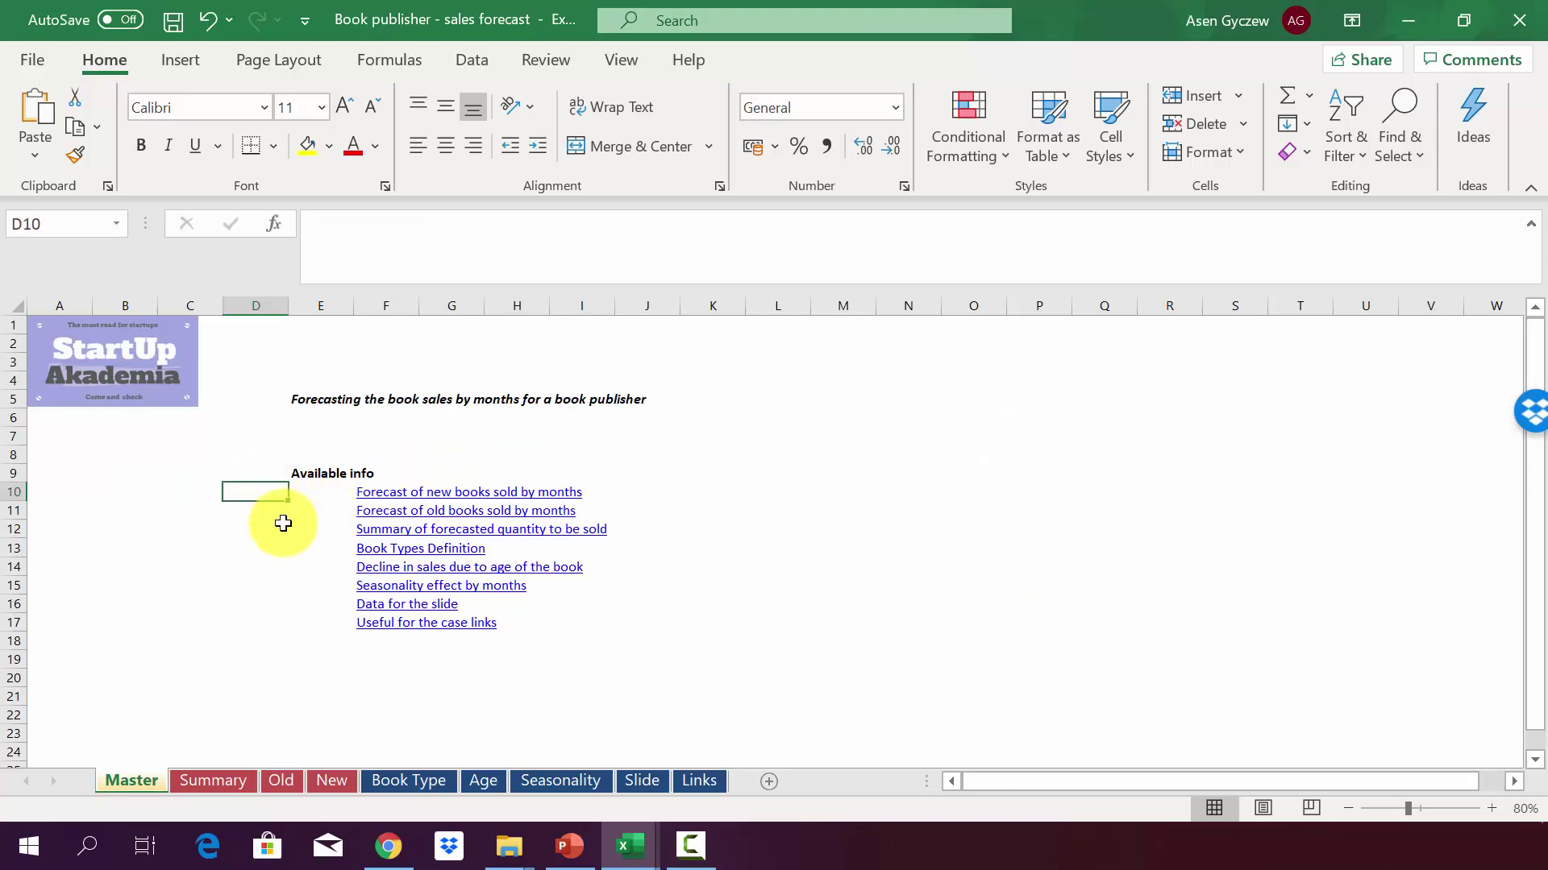
{"action": "left_click", "coordinate": [225, 782]}
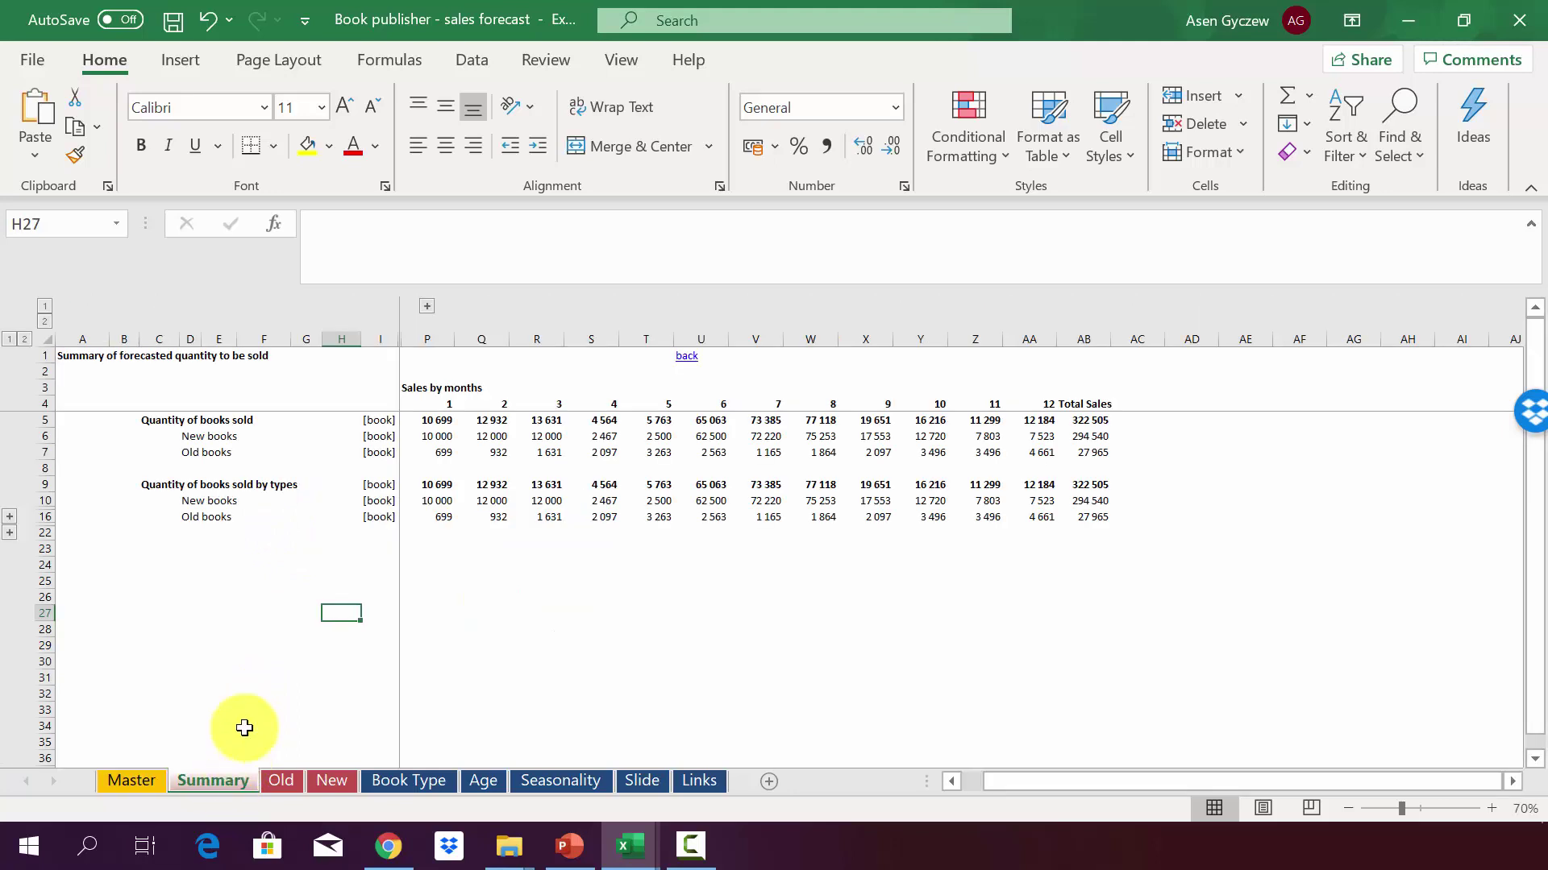
{"action": "left_click", "coordinate": [270, 465]}
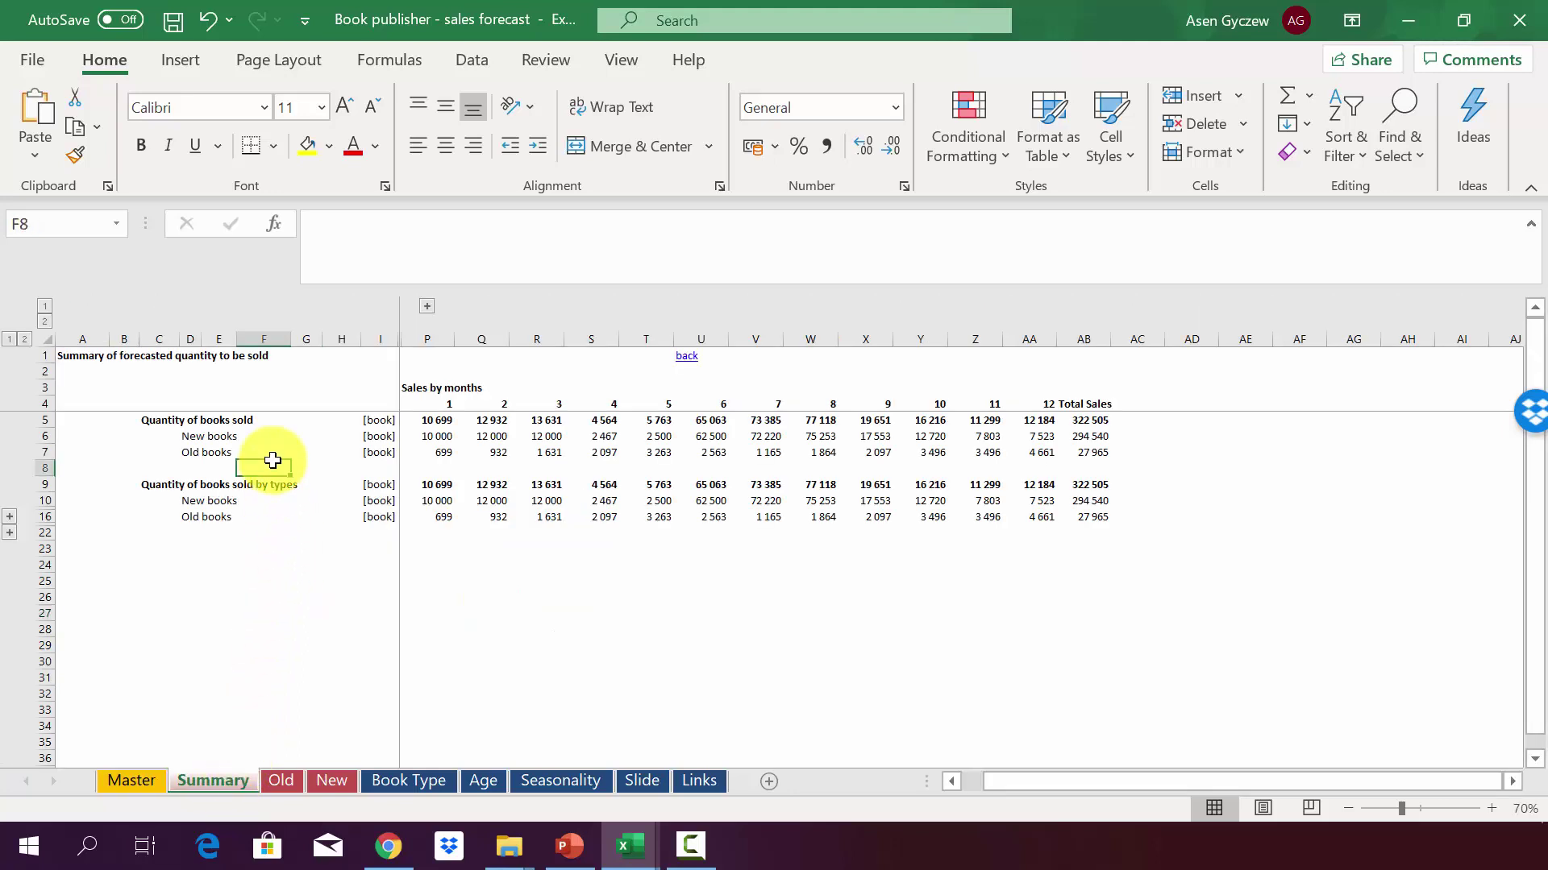
{"action": "left_click", "coordinate": [433, 336]}
{"action": "left_click", "coordinate": [484, 337]}
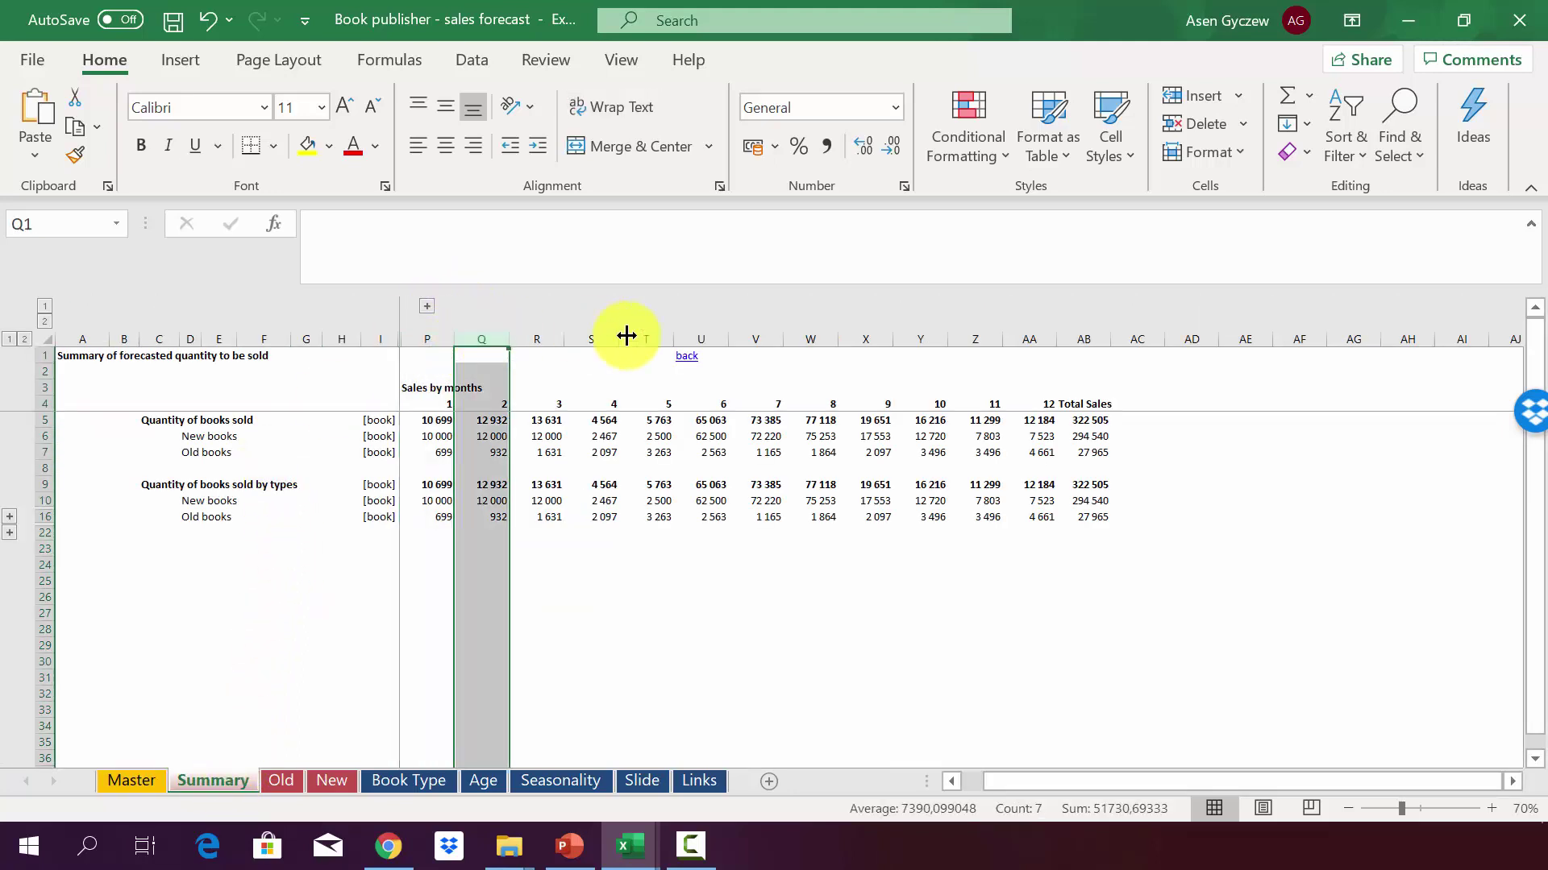
{"action": "left_click", "coordinate": [542, 332]}
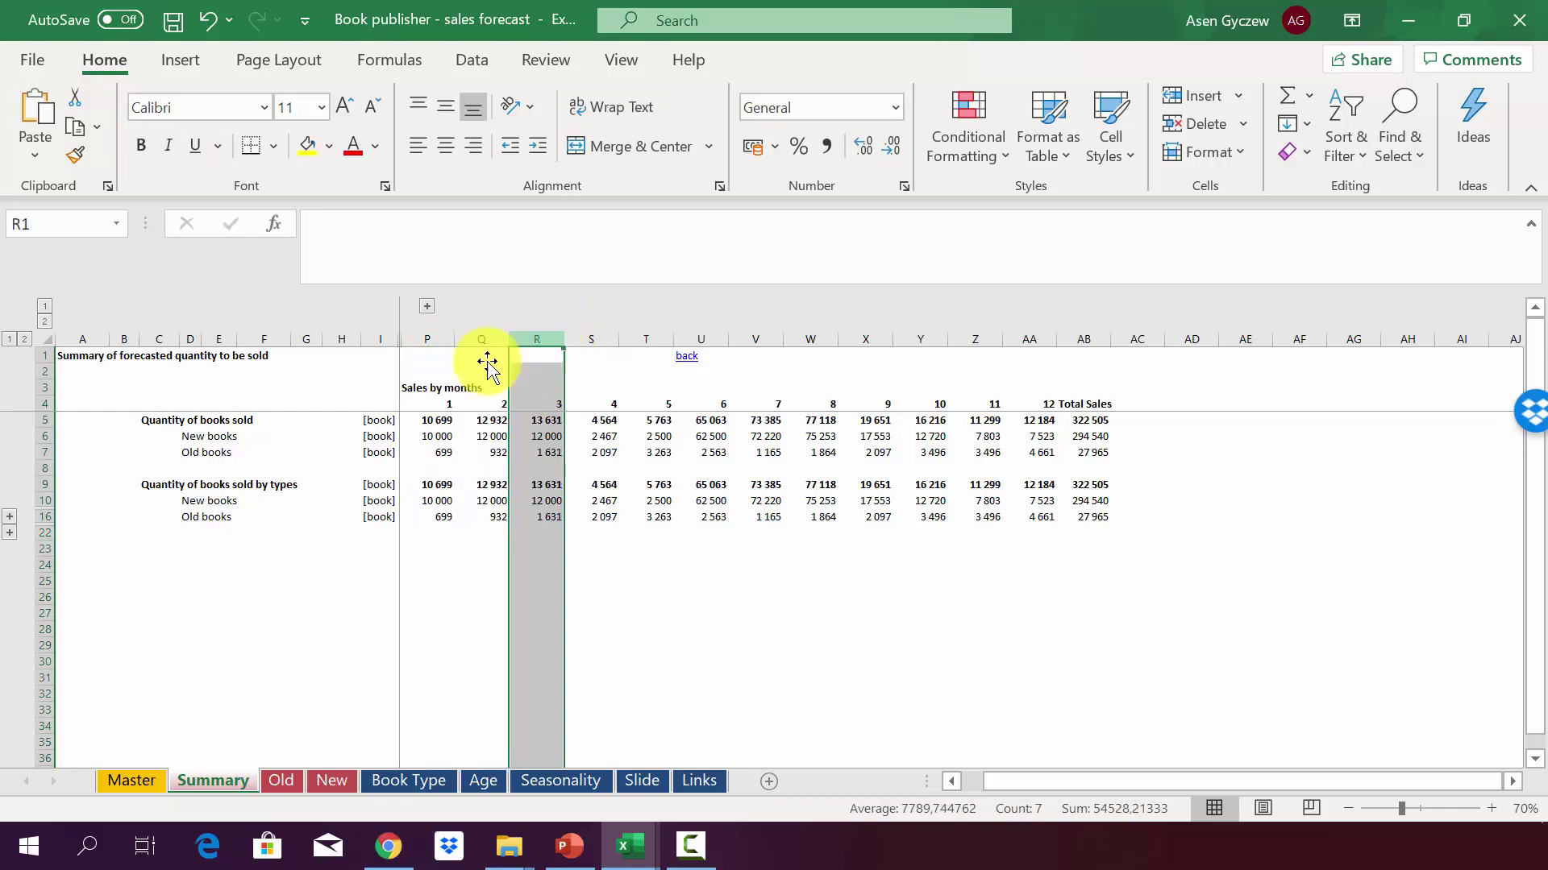
{"action": "left_click", "coordinate": [45, 435]}
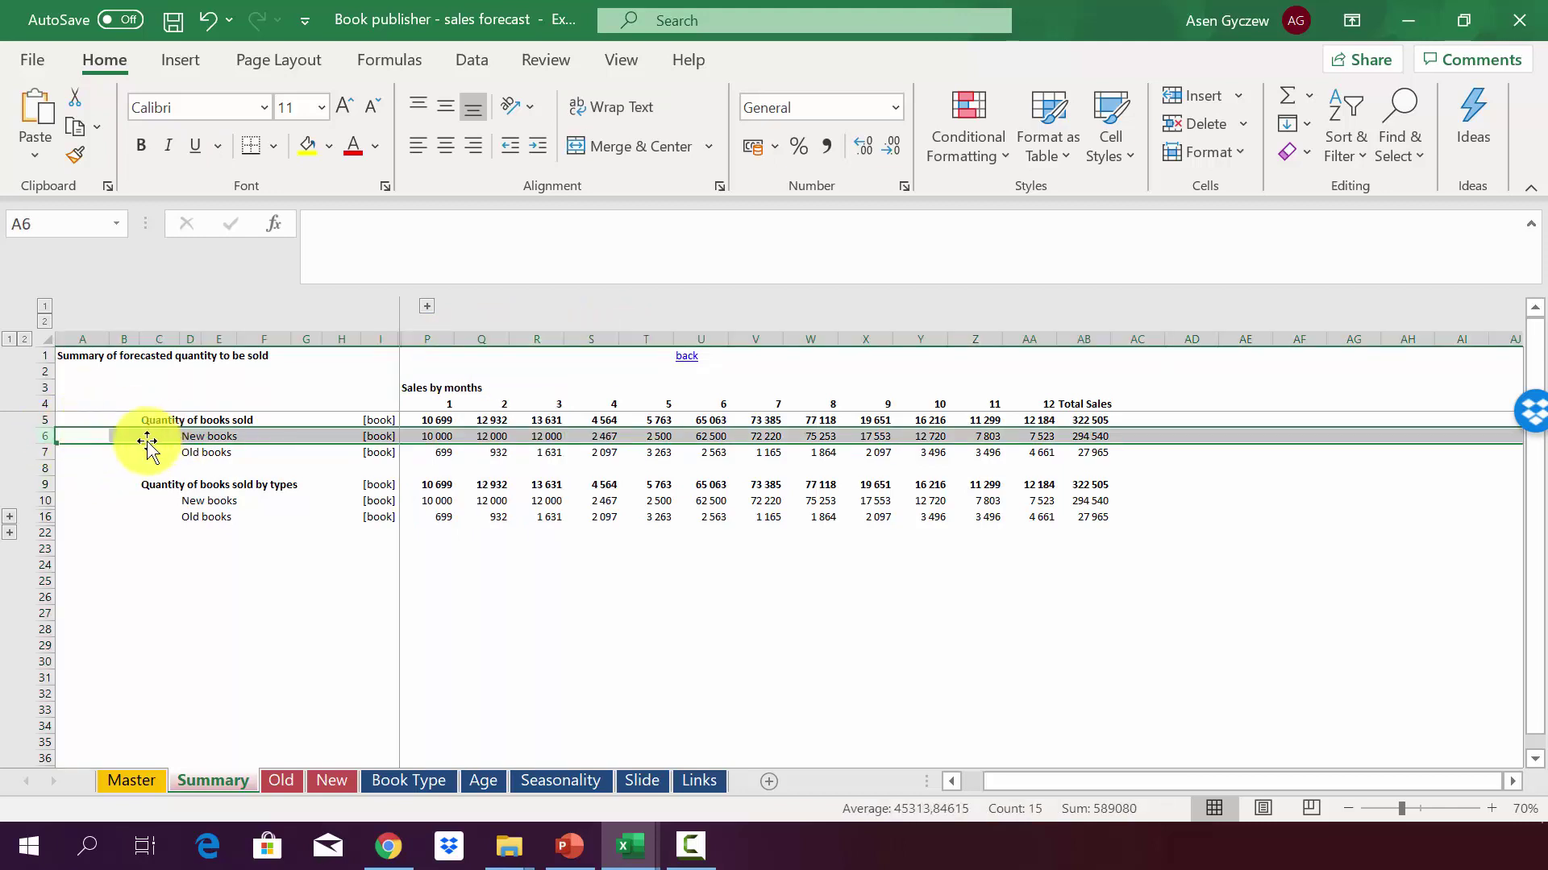
{"action": "left_click", "coordinate": [1076, 330]}
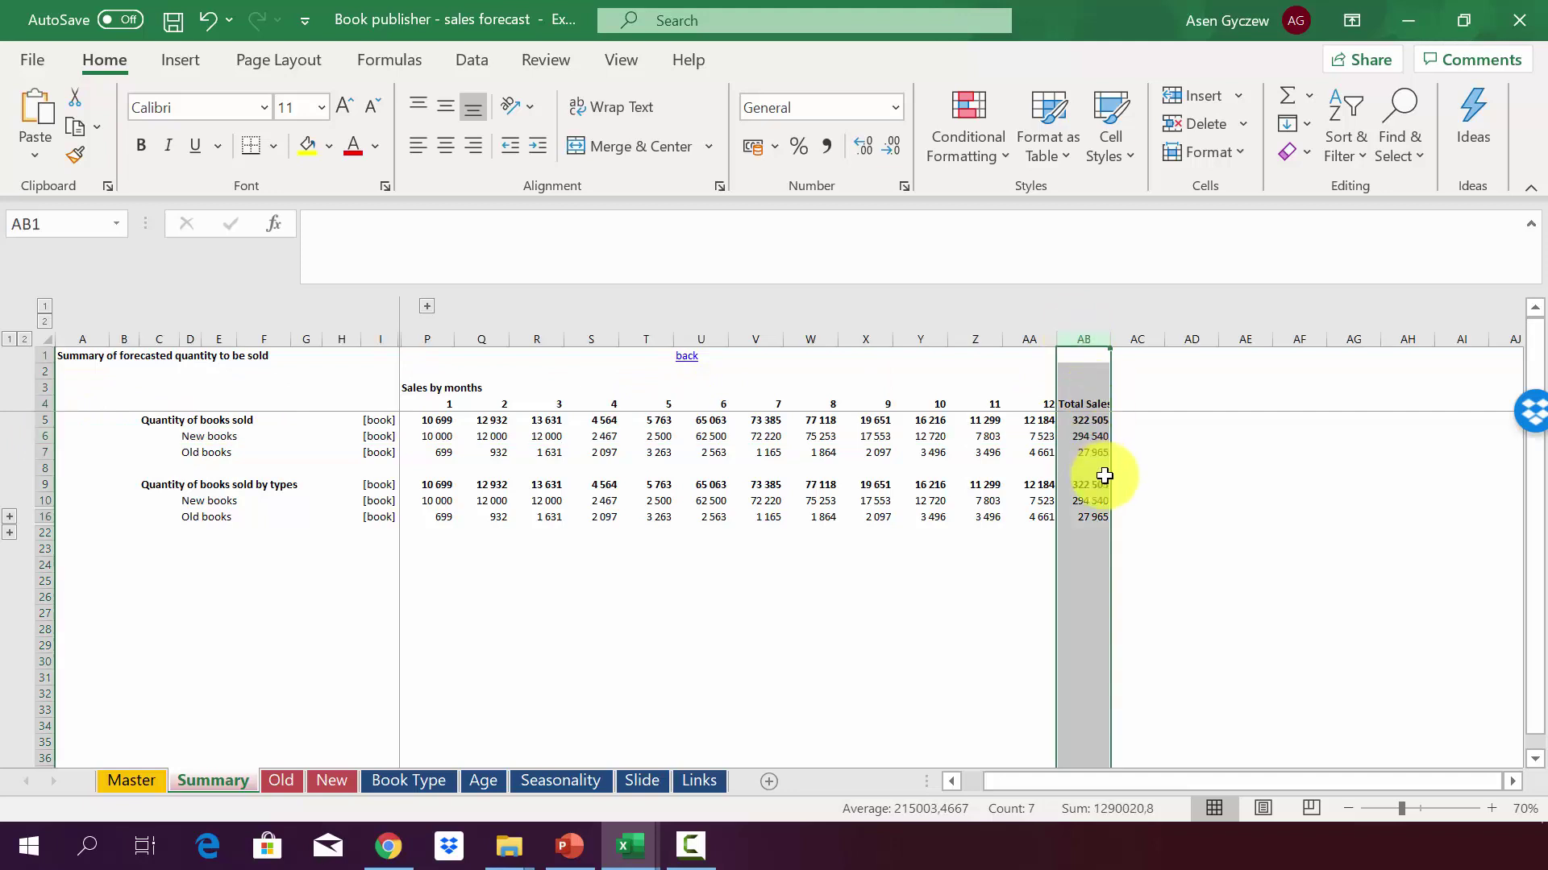
{"action": "left_click", "coordinate": [1080, 435]}
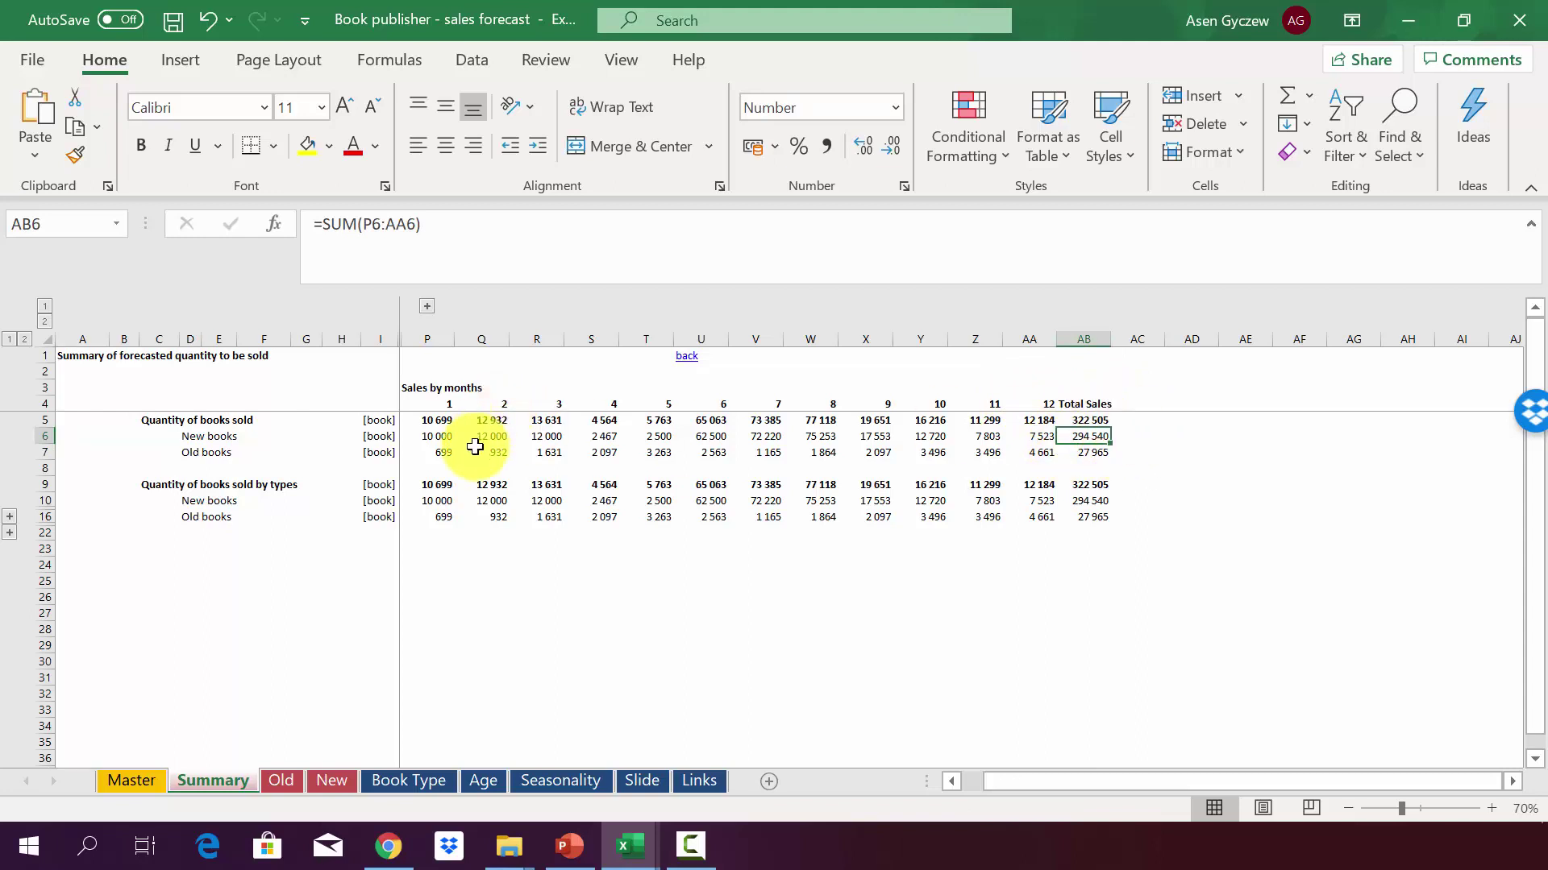
Step: Review the monthly totals and book rows, then expand New books into its Bestseller-to-Niche breakdown
{"action": "left_click_drag", "start_coordinate": [423, 420], "coordinate": [1026, 418]}
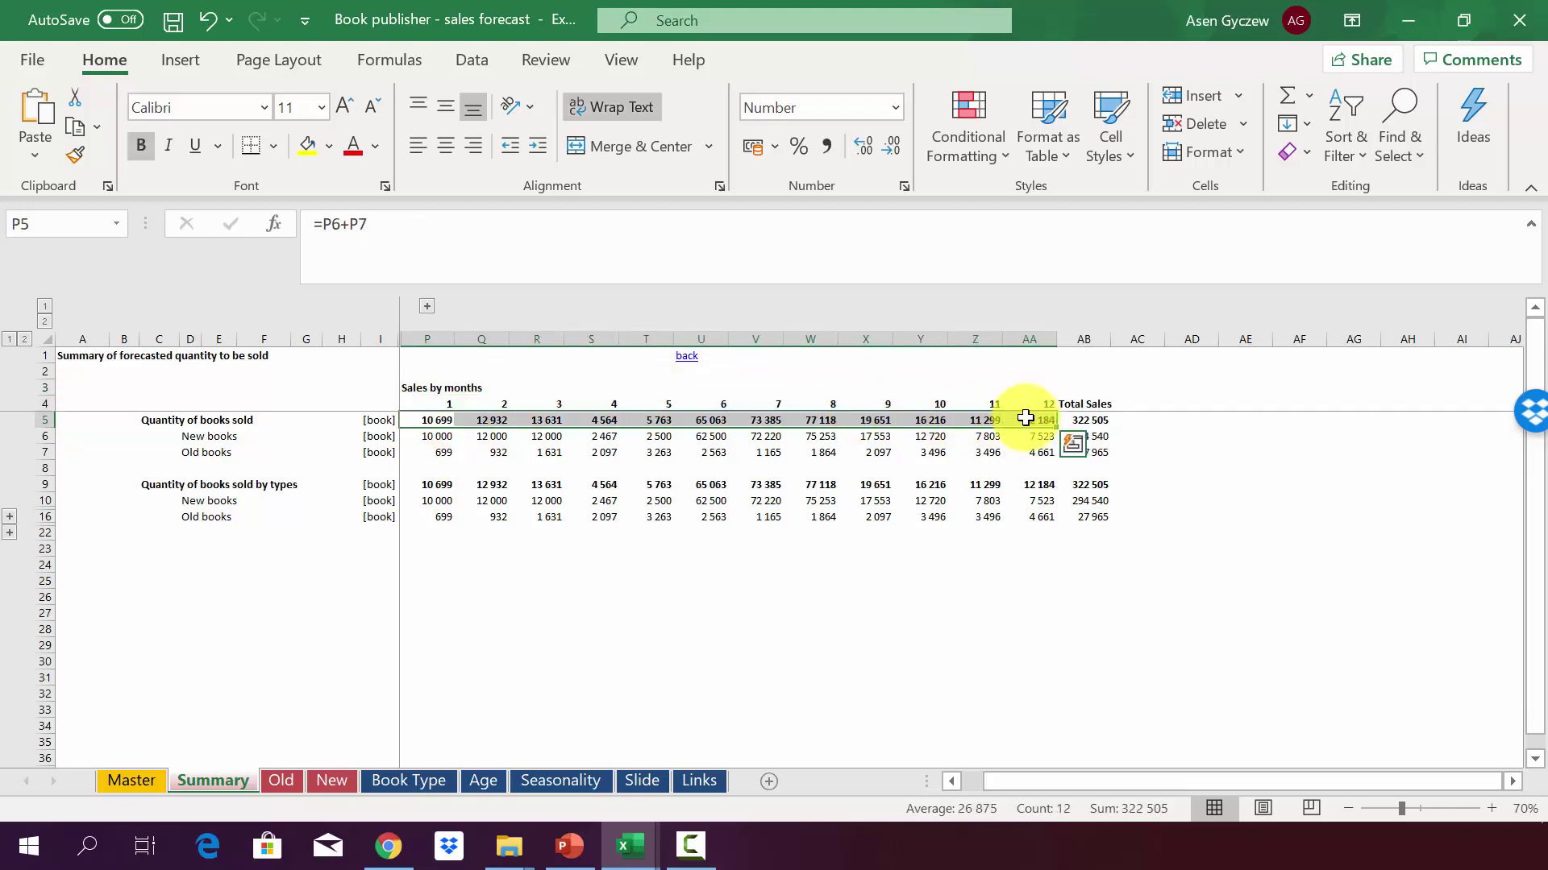
{"action": "left_click", "coordinate": [33, 439]}
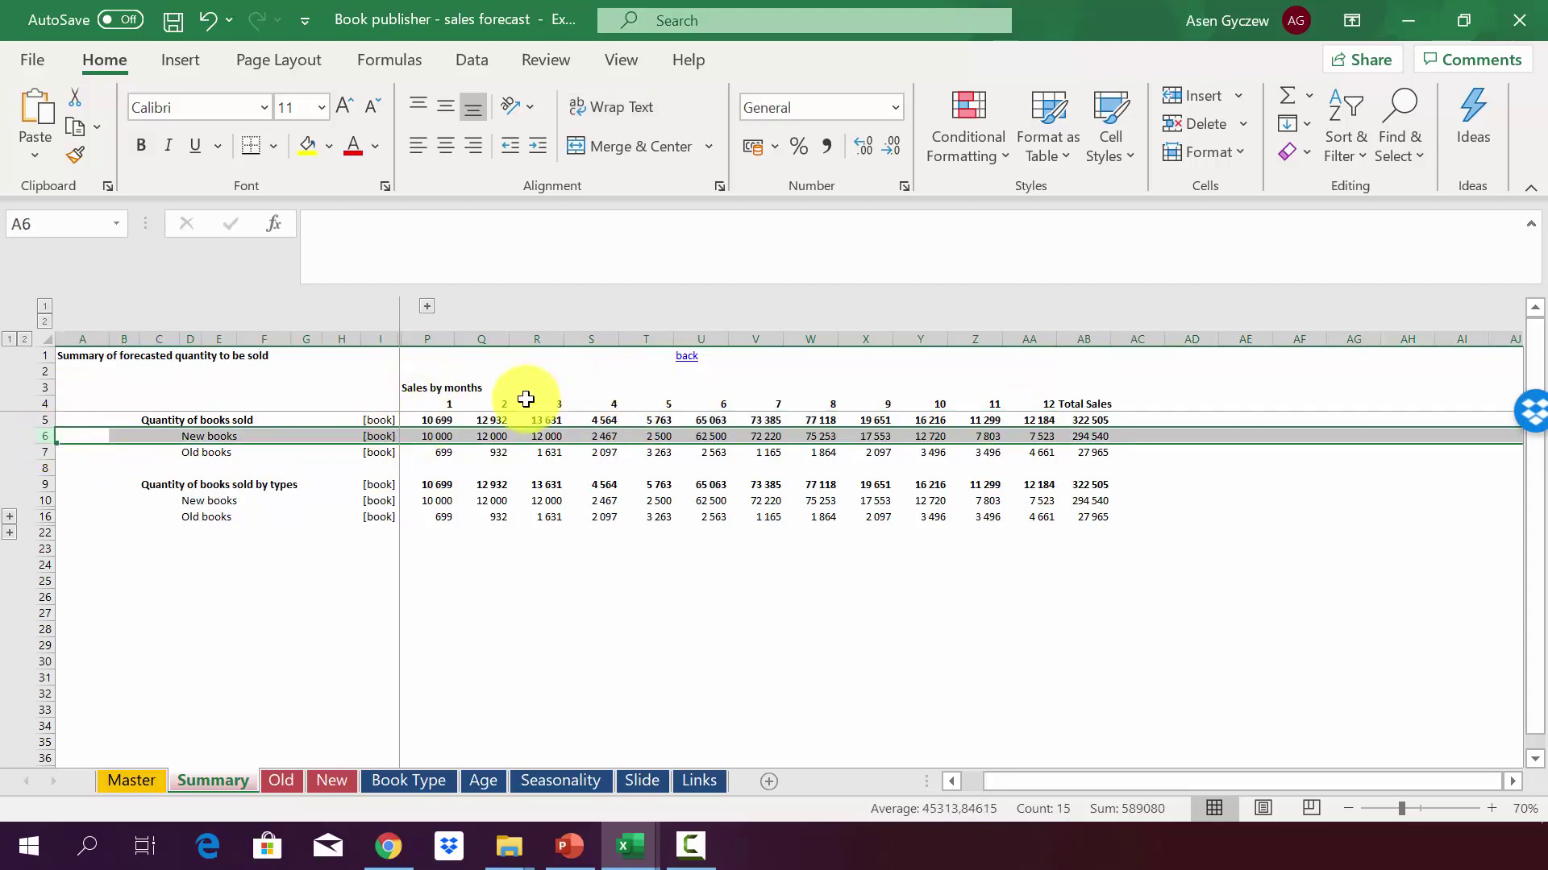
{"action": "left_click", "coordinate": [44, 454]}
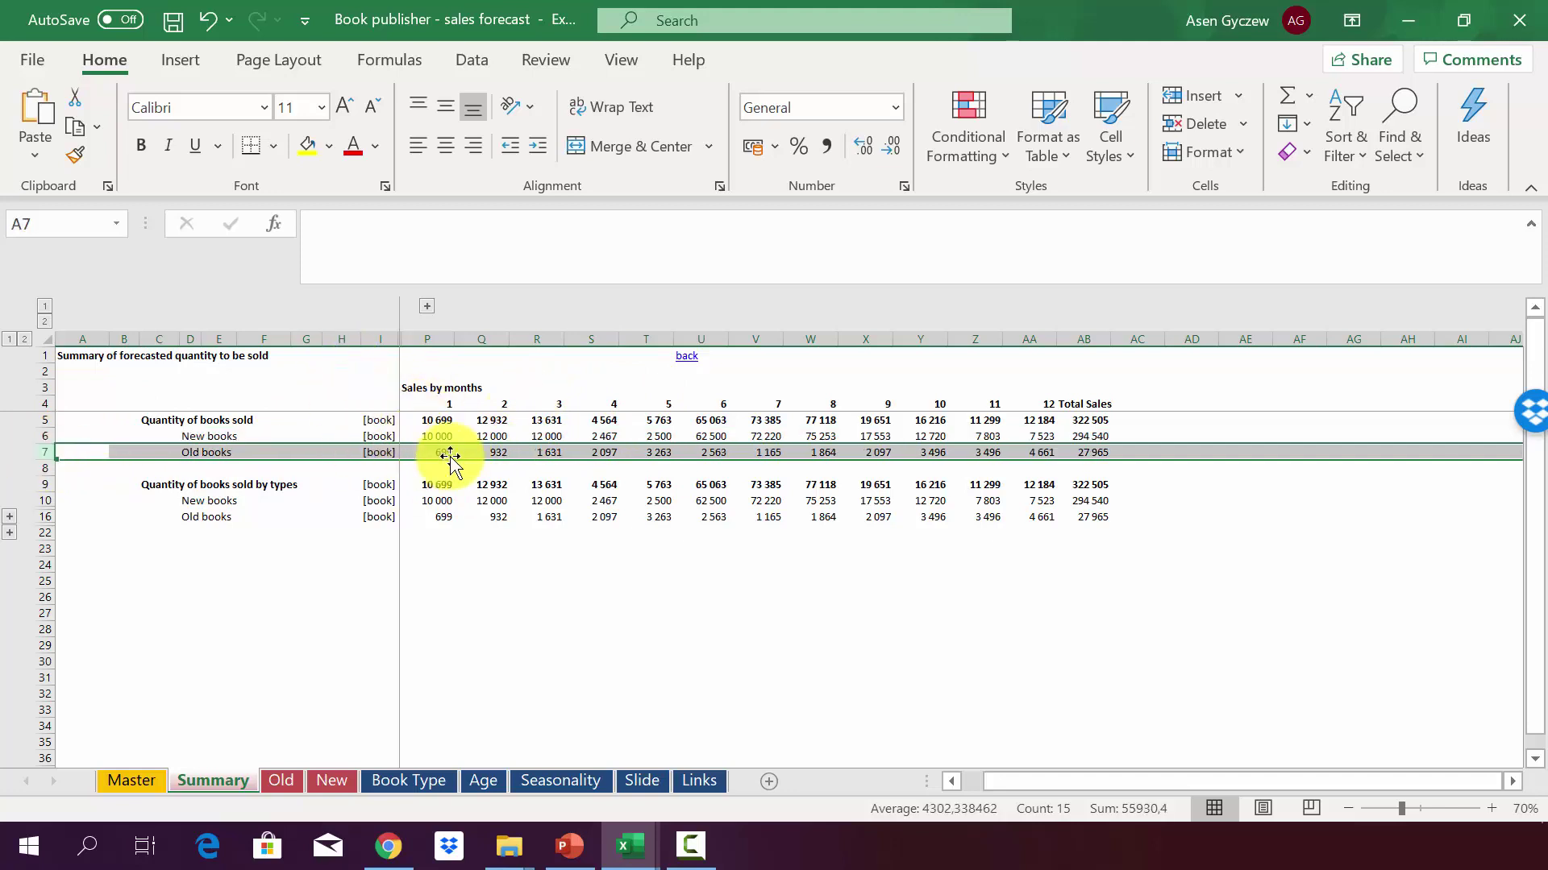
{"action": "left_click", "coordinate": [260, 520]}
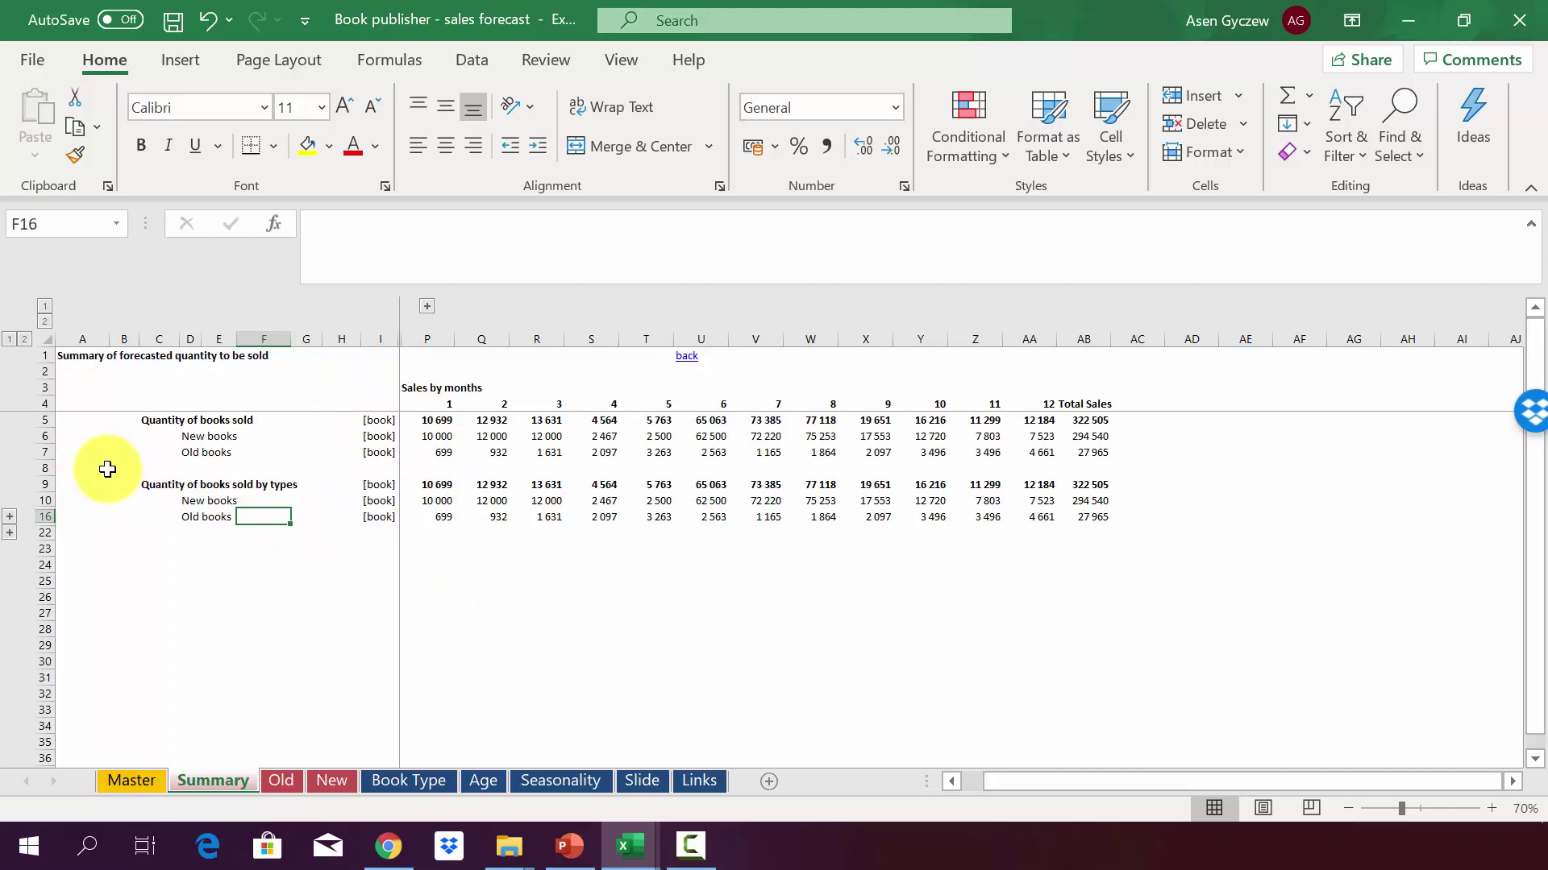
{"action": "left_click", "coordinate": [44, 485]}
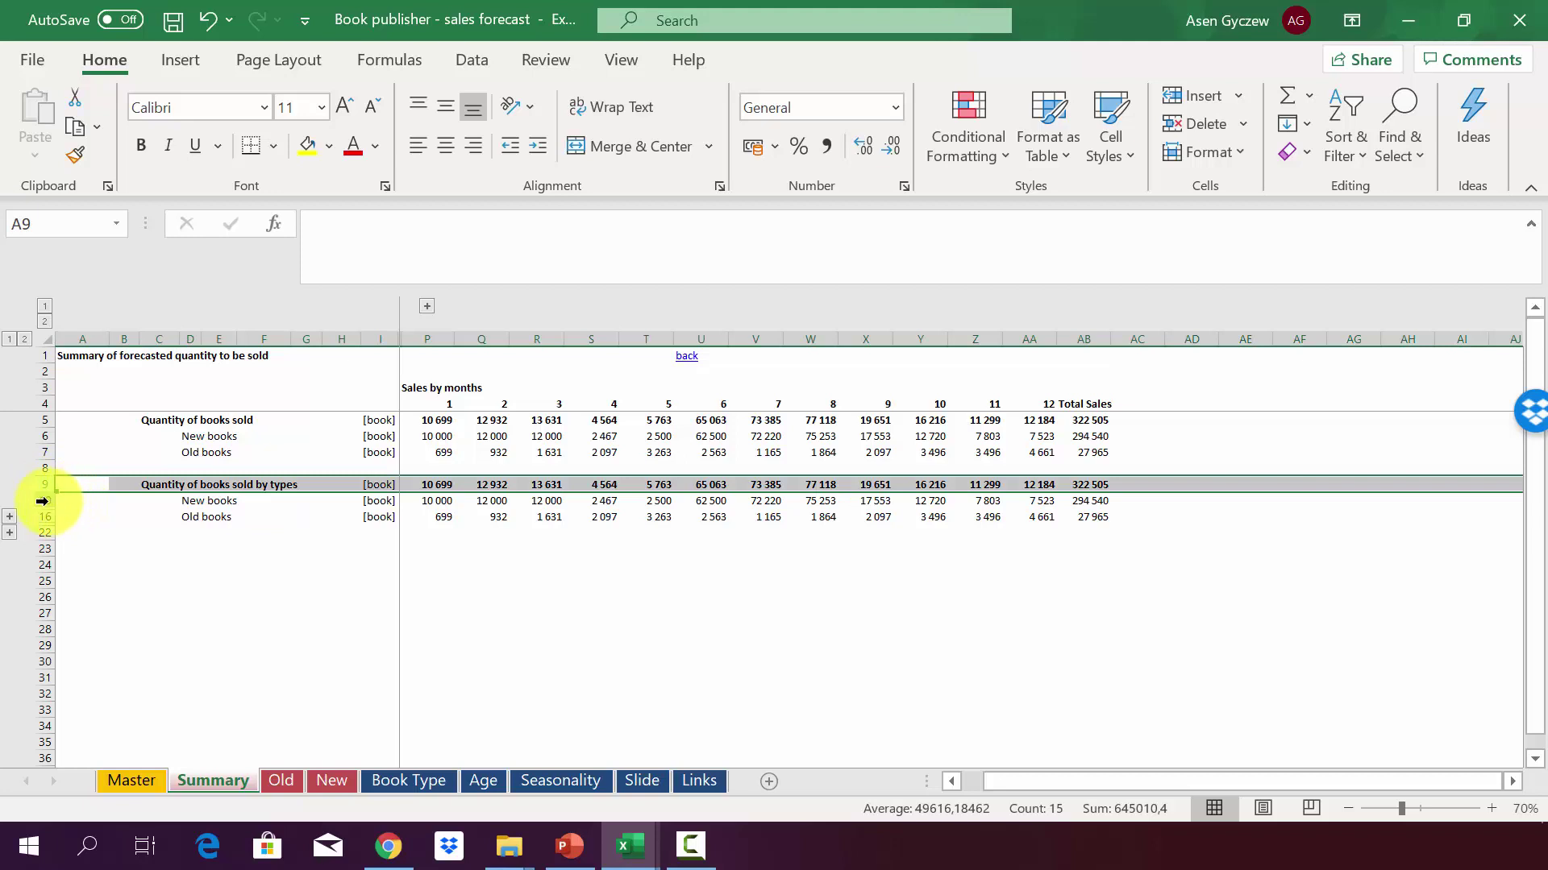
{"action": "left_click", "coordinate": [47, 501]}
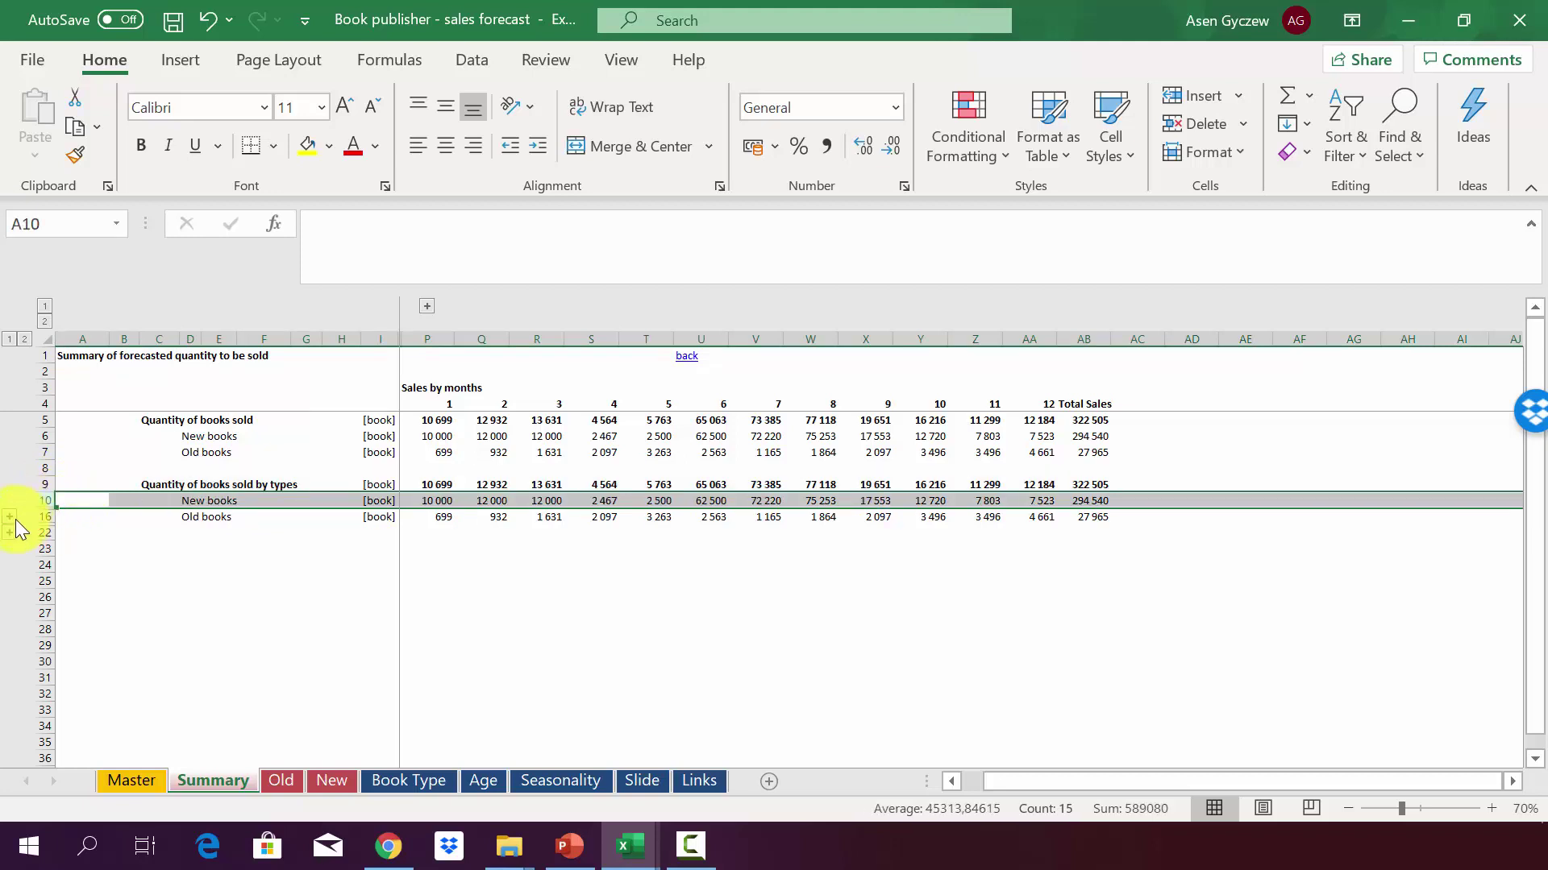
{"action": "left_click", "coordinate": [13, 518]}
Step: Check the High Seller total, expand Old books rows 17–21, and inspect its Total Sales SUM formula
{"action": "left_click", "coordinate": [48, 517]}
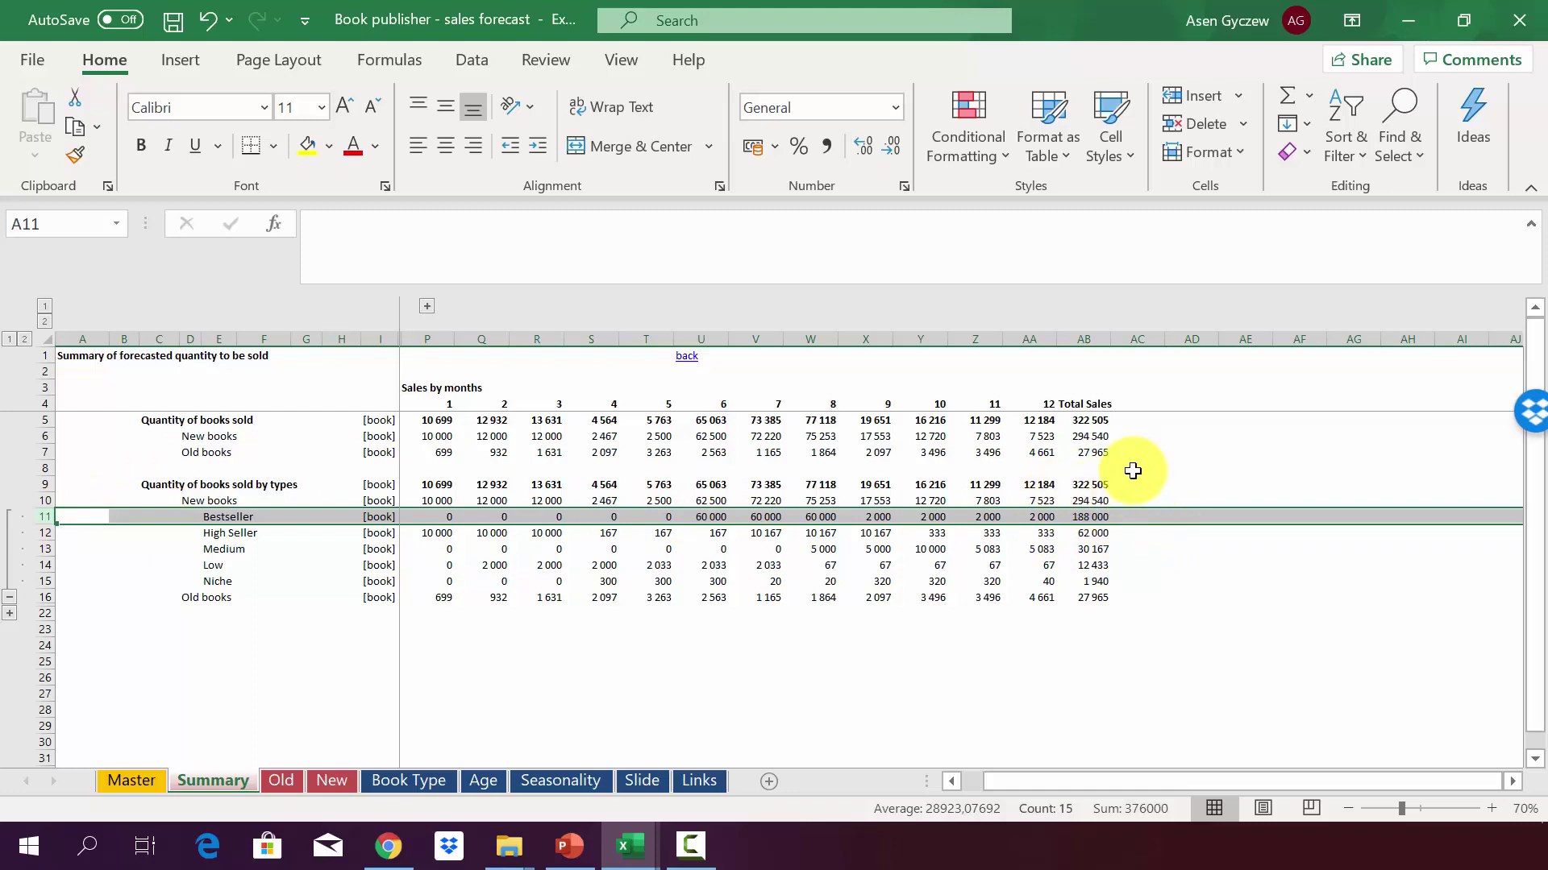
{"action": "left_click", "coordinate": [1085, 534]}
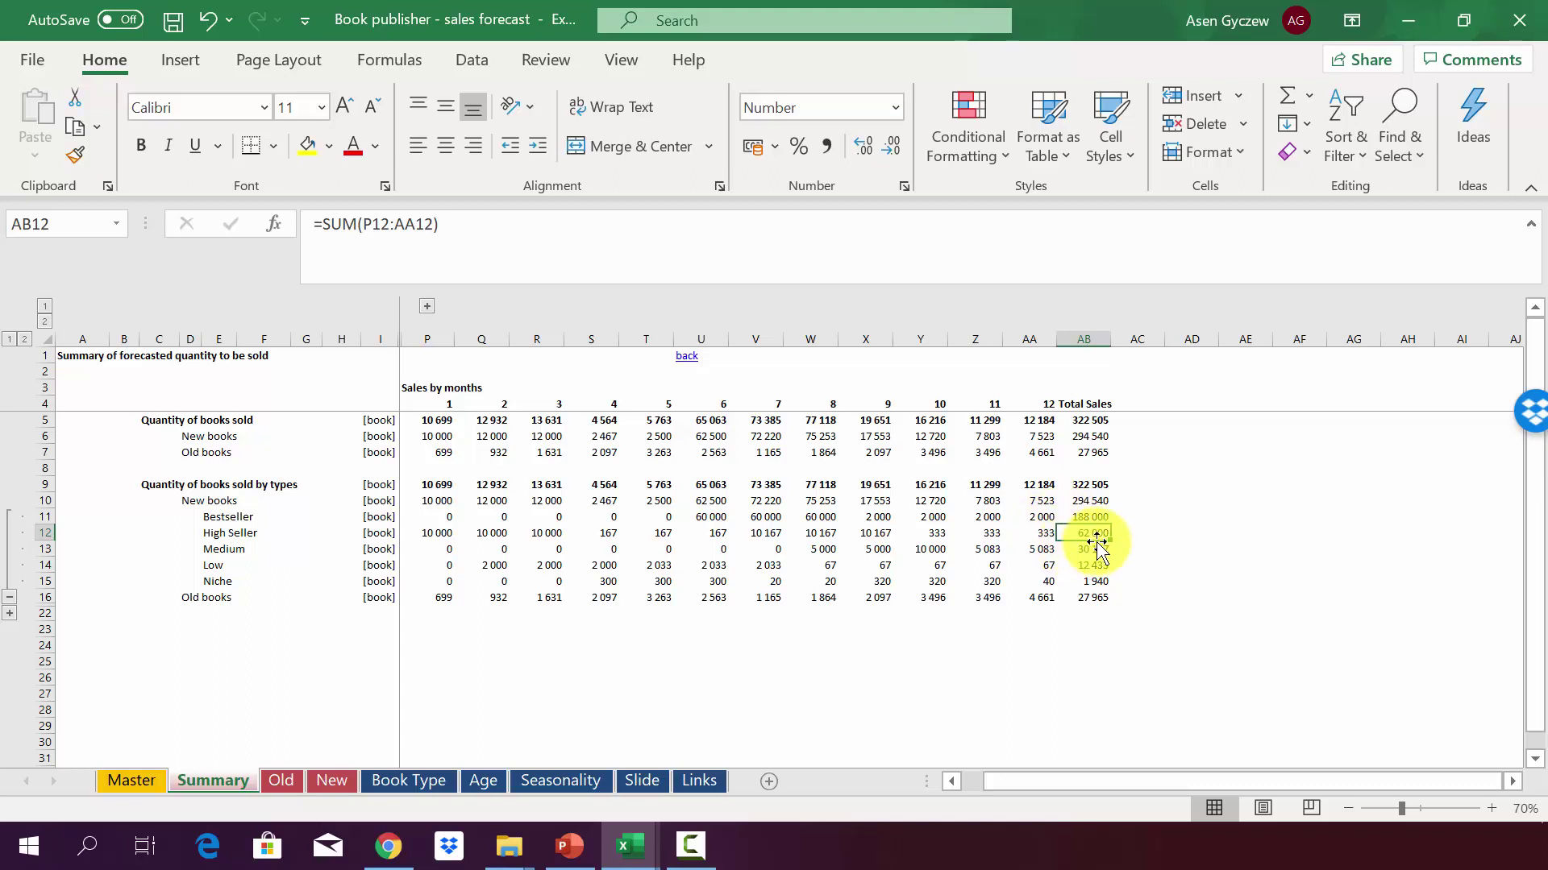
{"action": "left_click", "coordinate": [10, 614]}
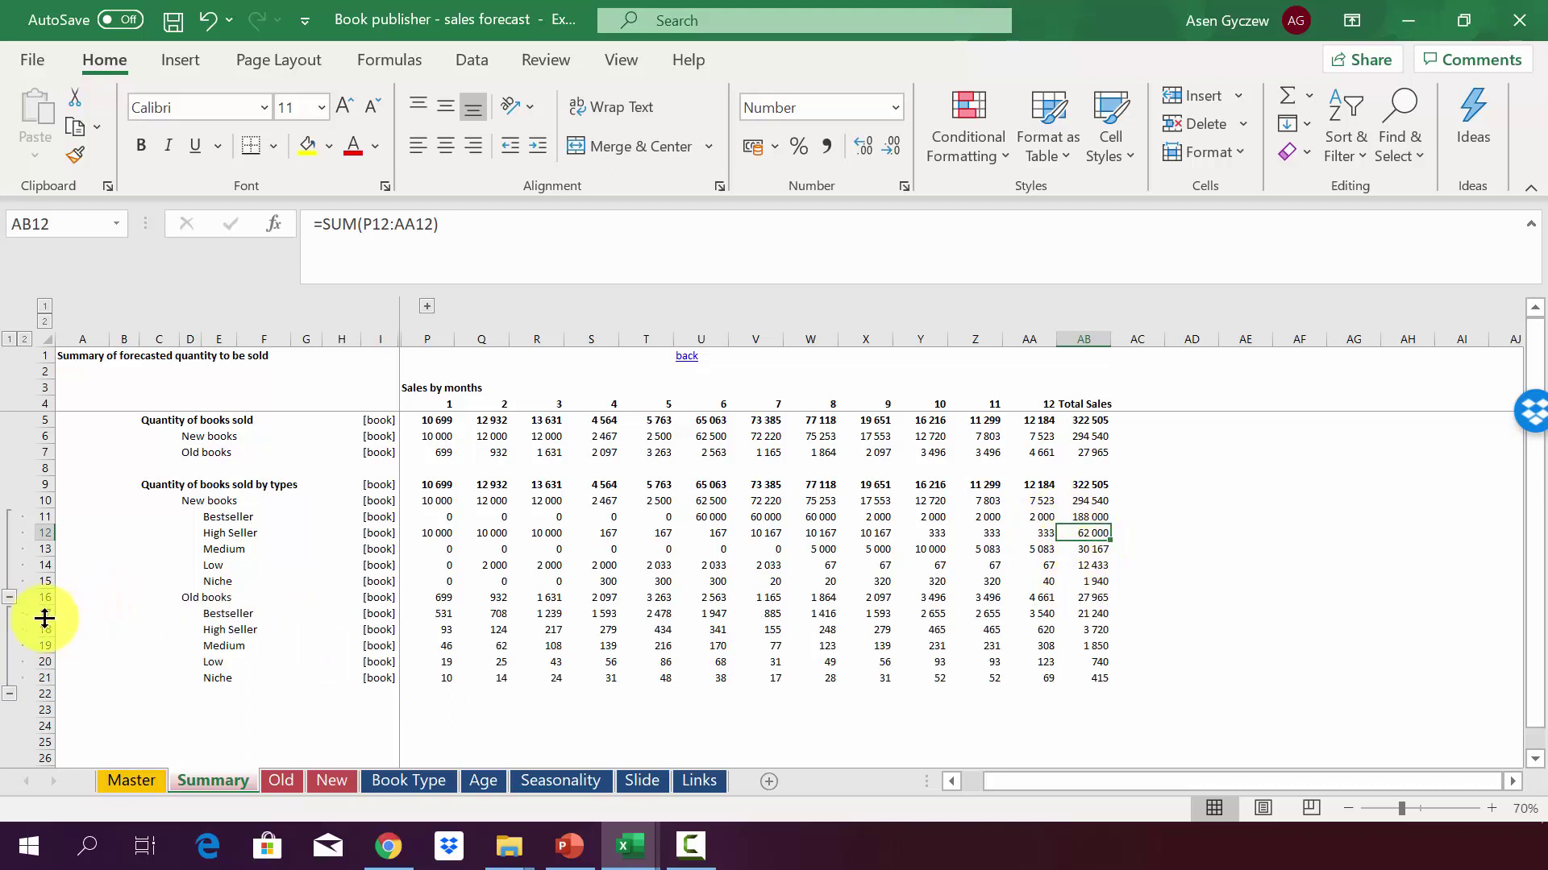
{"action": "left_click", "coordinate": [40, 614]}
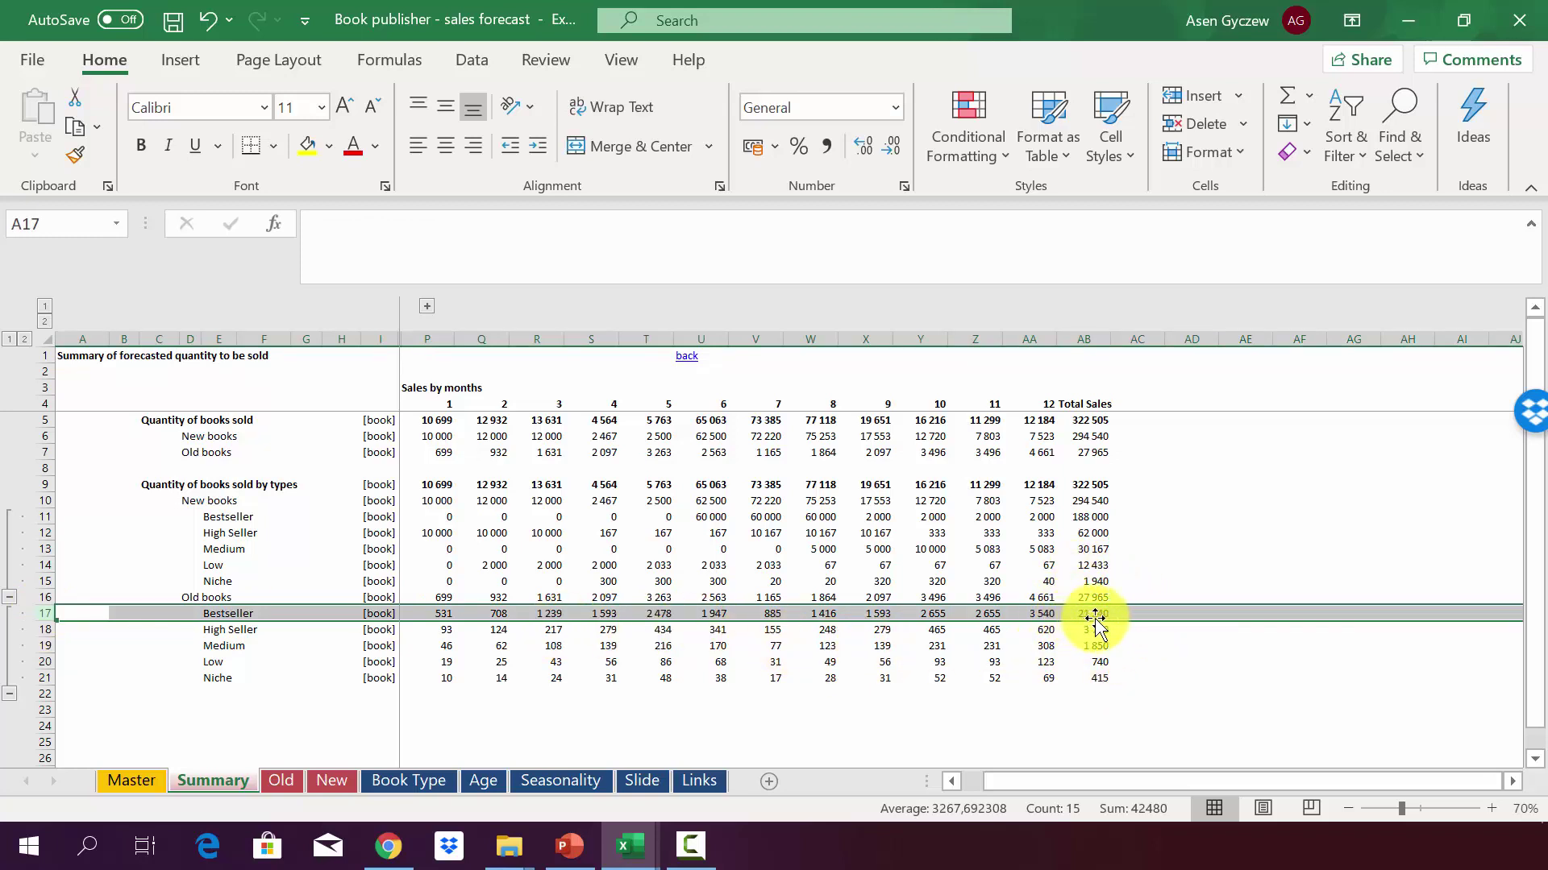
{"action": "left_click", "coordinate": [1072, 594]}
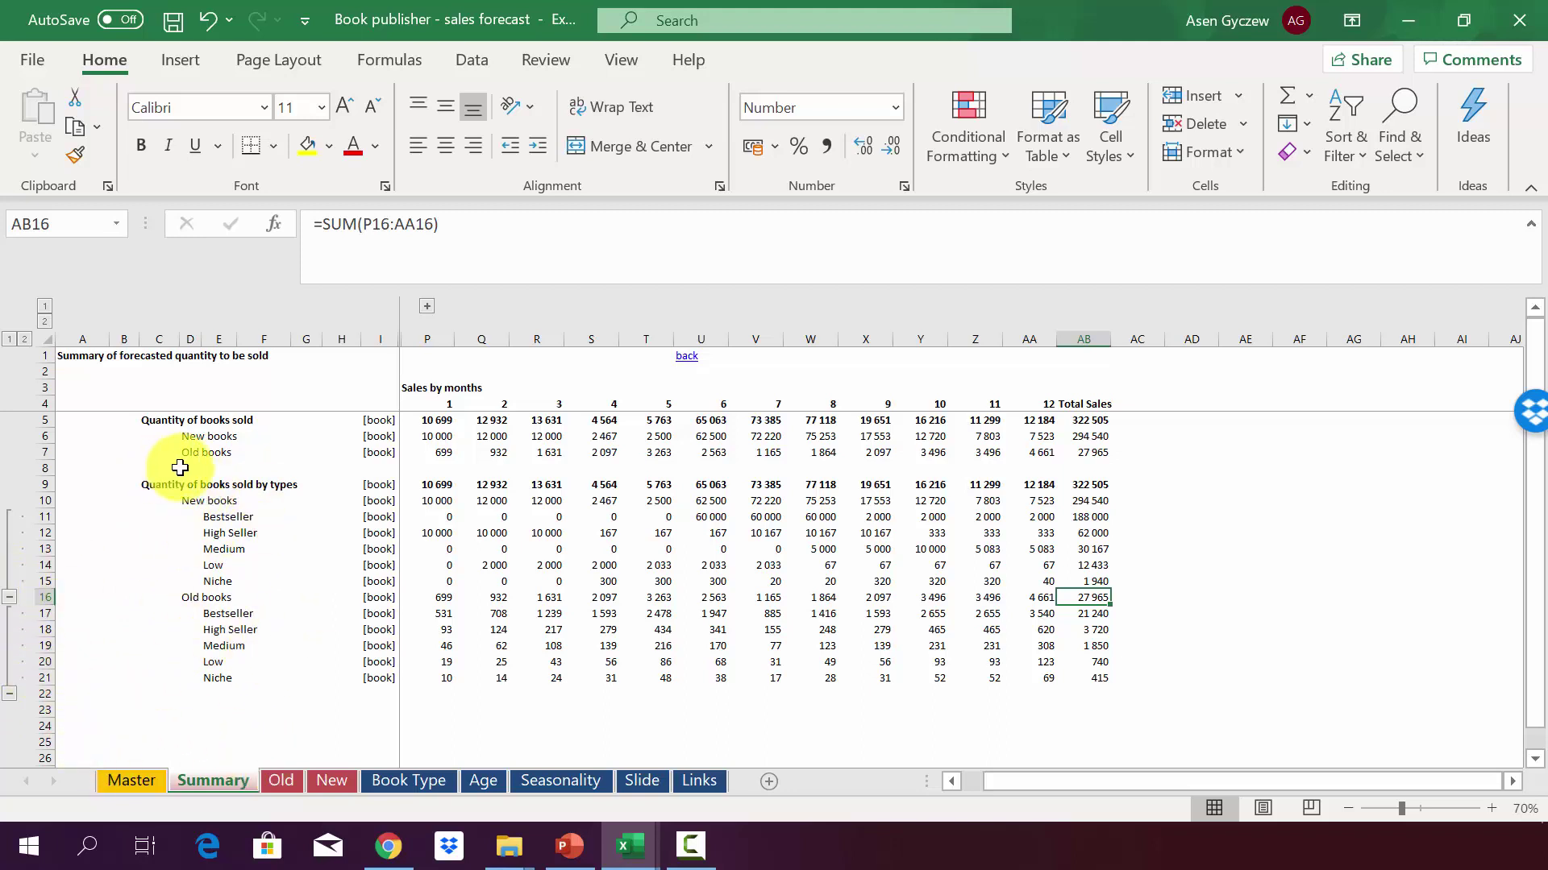
{"action": "left_click", "coordinate": [241, 477]}
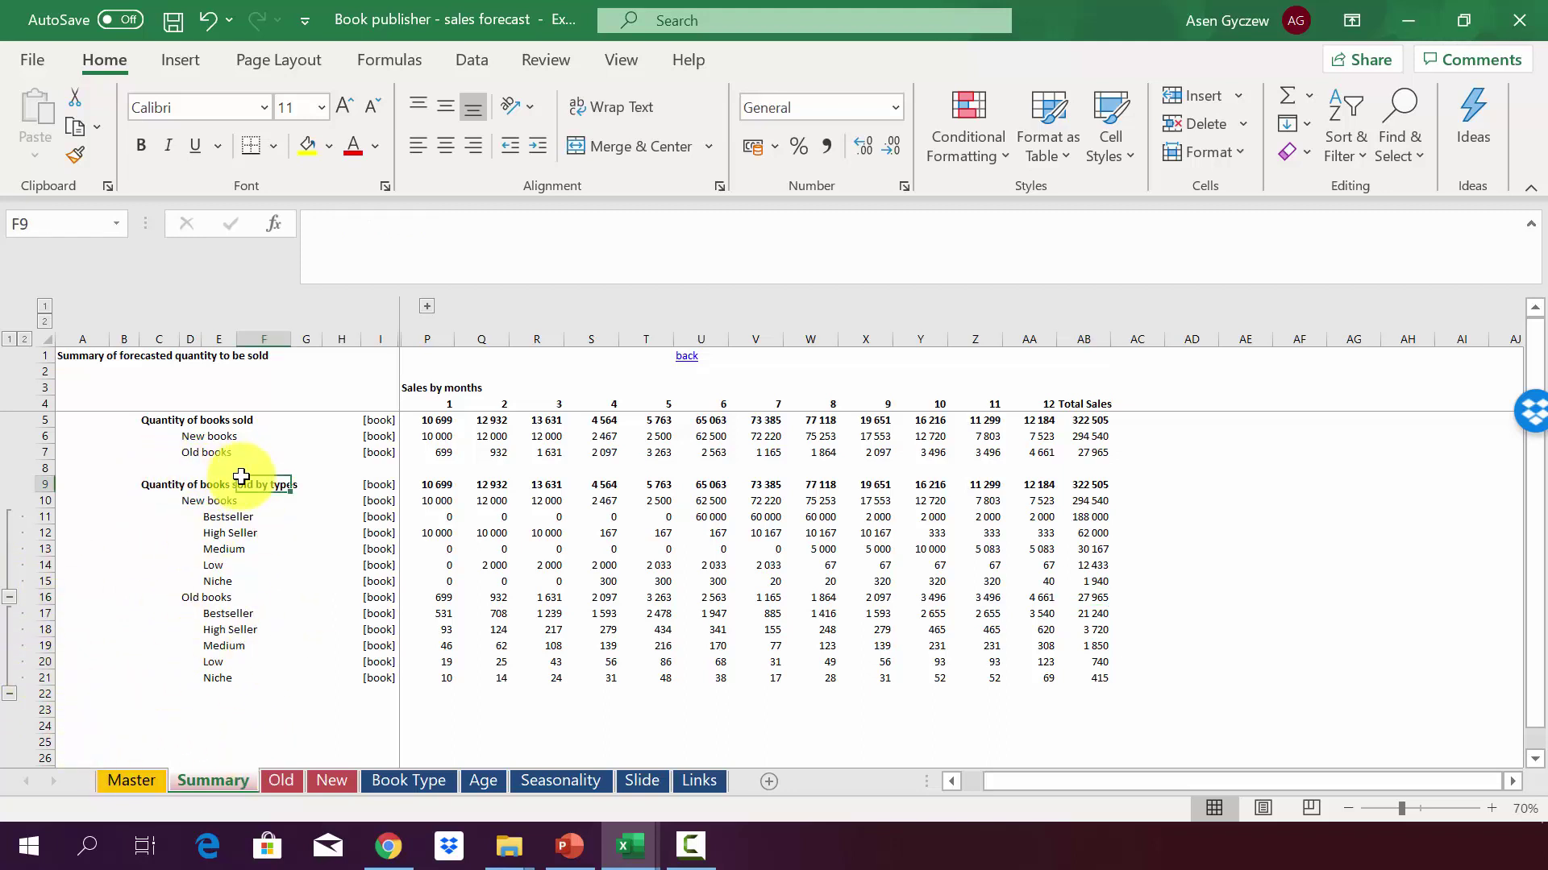